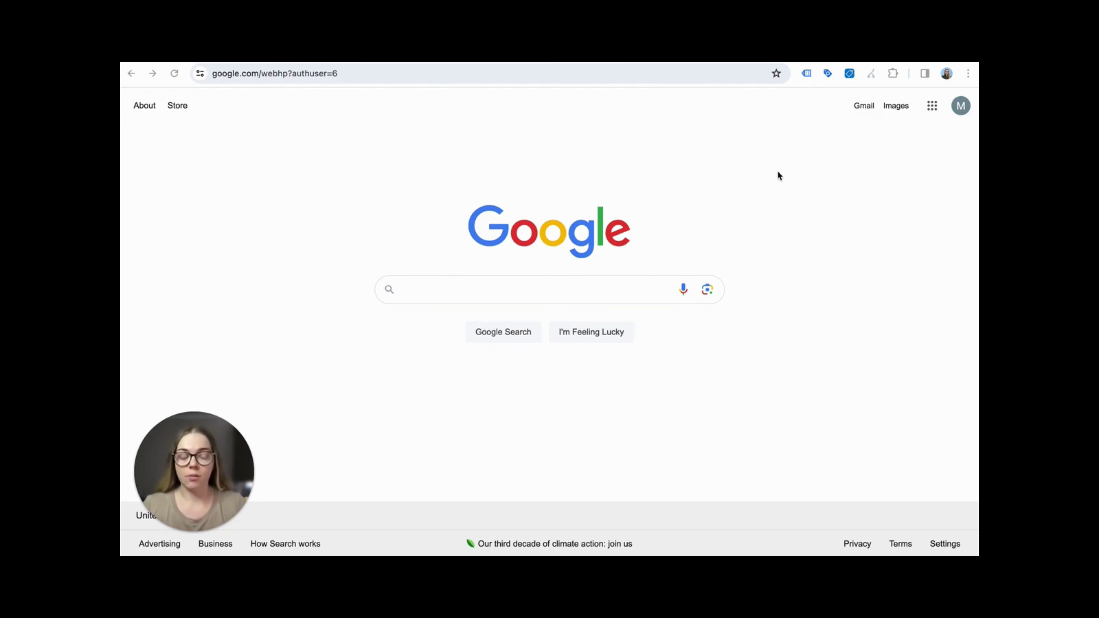
Open Google Ads from the list of Google apps and start signing up for a new account
{"action": "left_click", "coordinate": [933, 109]}
{"action": "scroll", "coordinate": [864, 230], "scroll_direction": "down", "scroll_amount": 2}
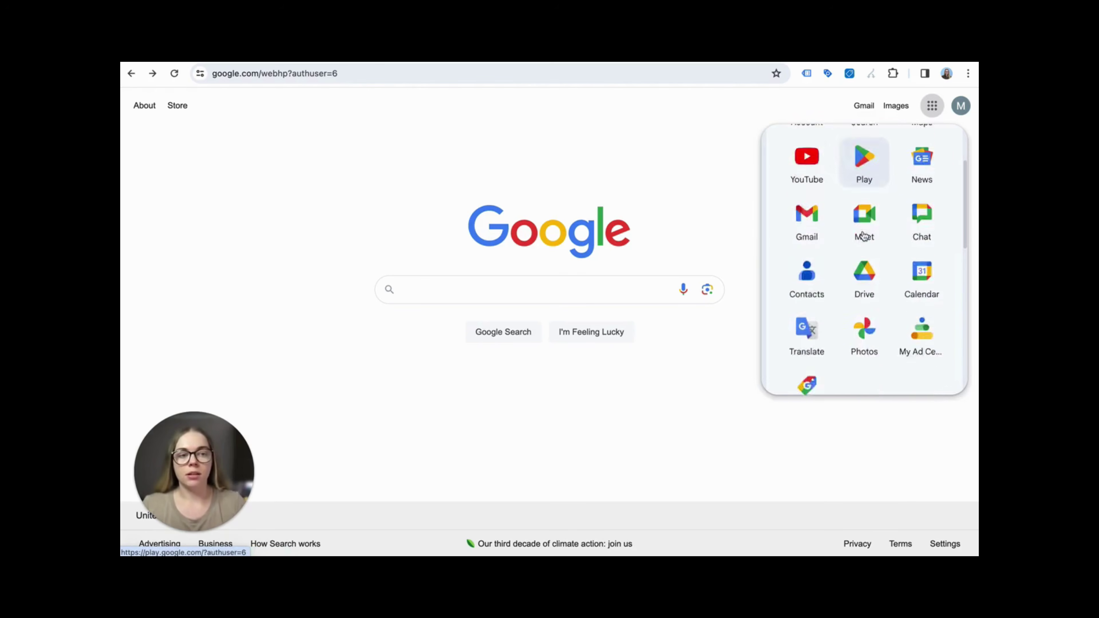
{"action": "scroll", "coordinate": [863, 236], "scroll_direction": "down", "scroll_amount": 10}
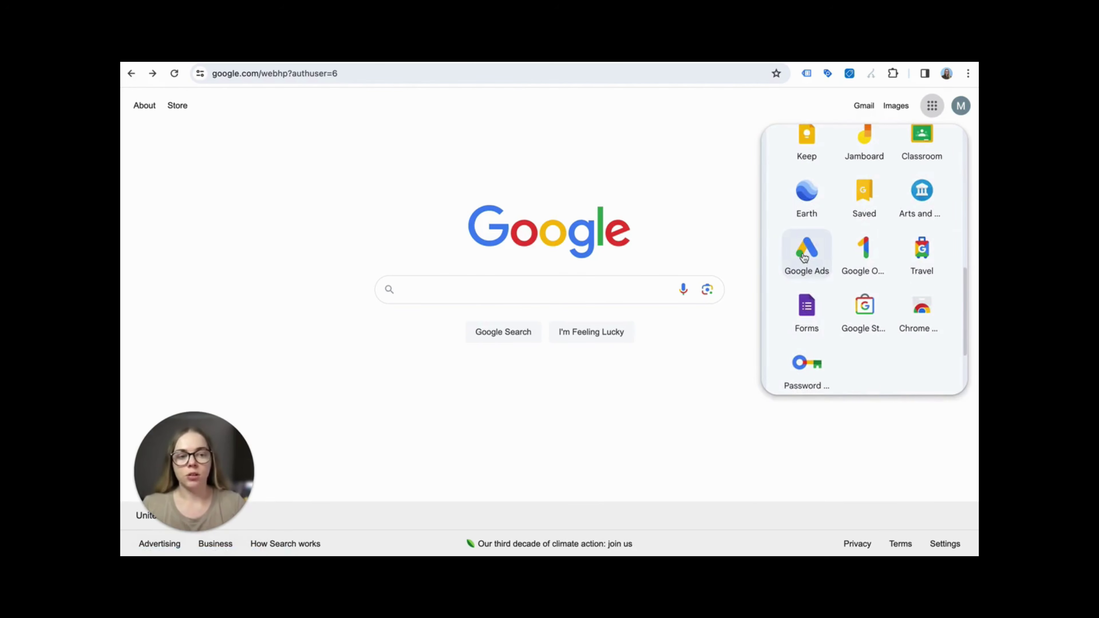
{"action": "left_click", "coordinate": [804, 257]}
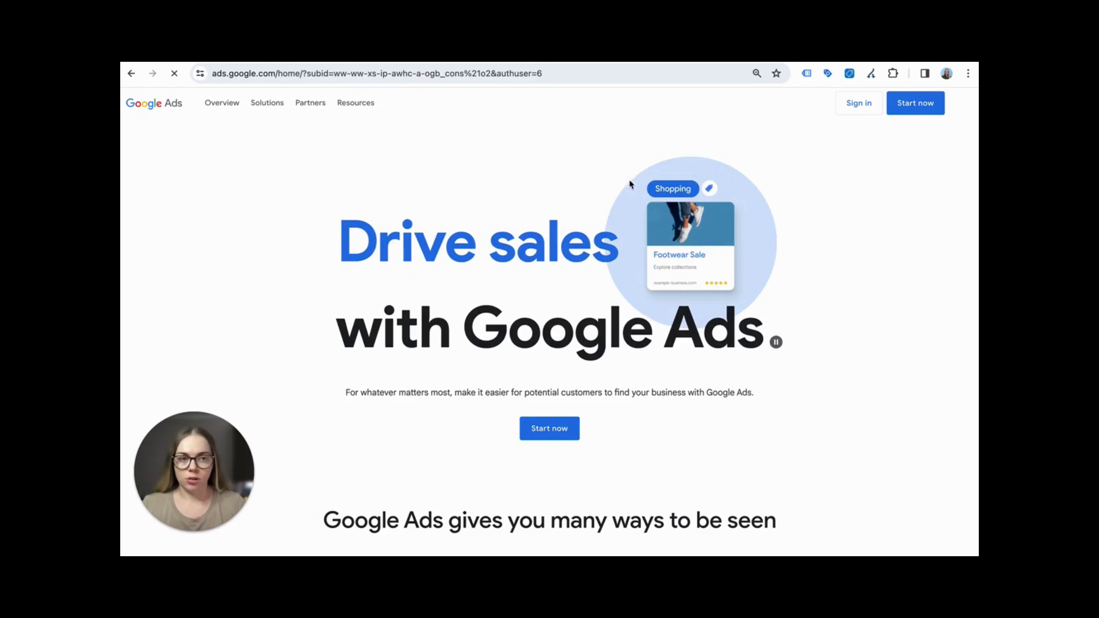
{"action": "left_click", "coordinate": [913, 107]}
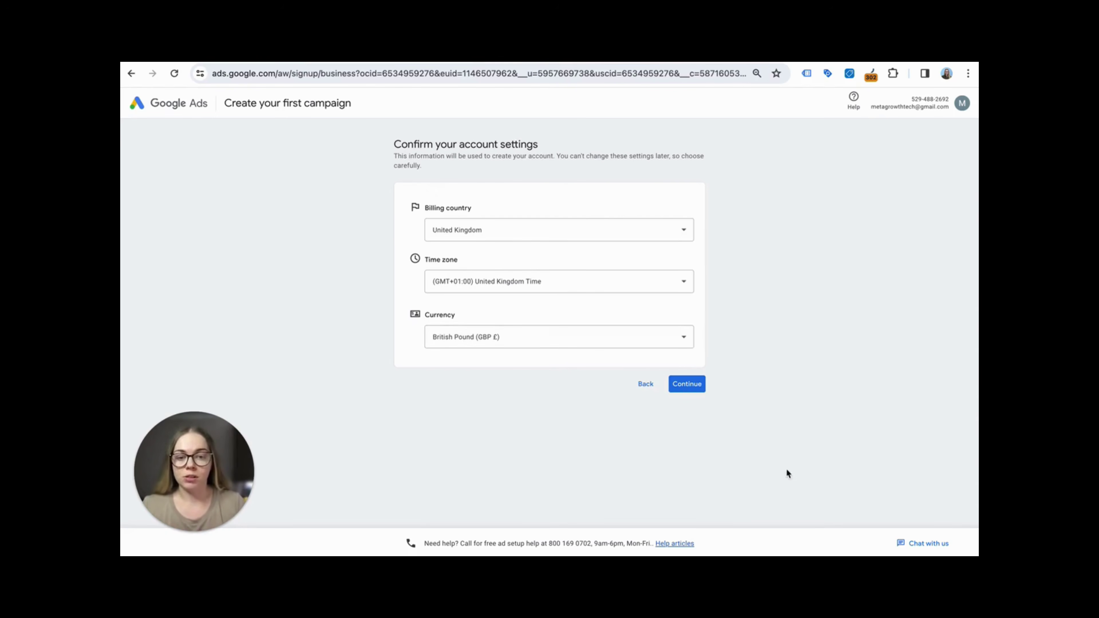
Accept United Kingdom, United Kingdom Time and British Pound as the account settings, and open the introductory offer's promotional code for entry
{"action": "left_click", "coordinate": [689, 389]}
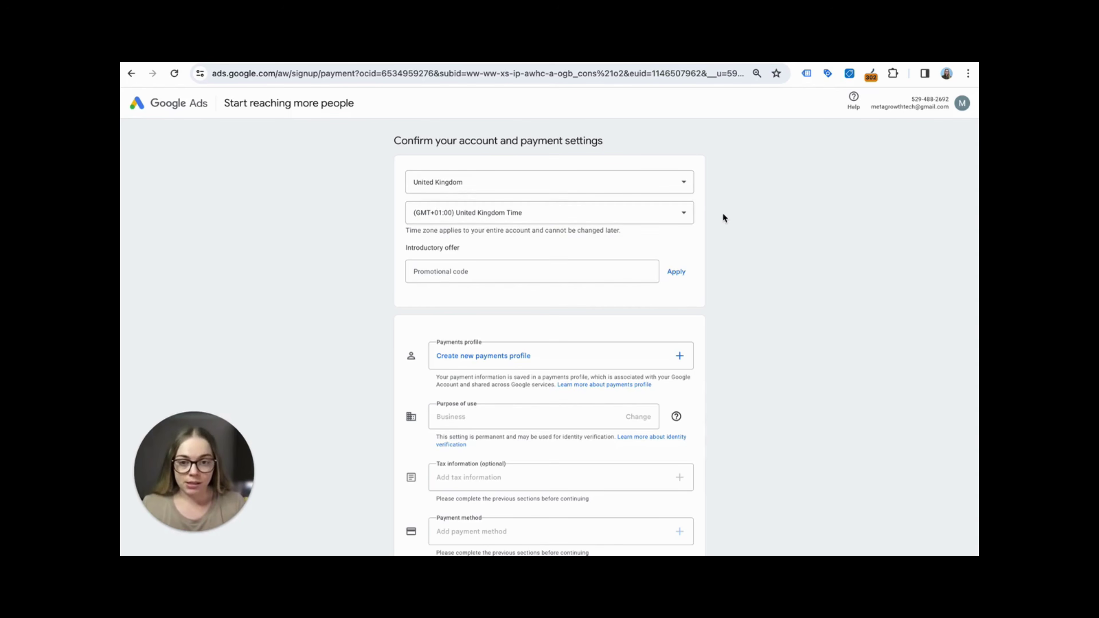
{"action": "scroll", "coordinate": [723, 213], "scroll_direction": "down", "scroll_amount": 1}
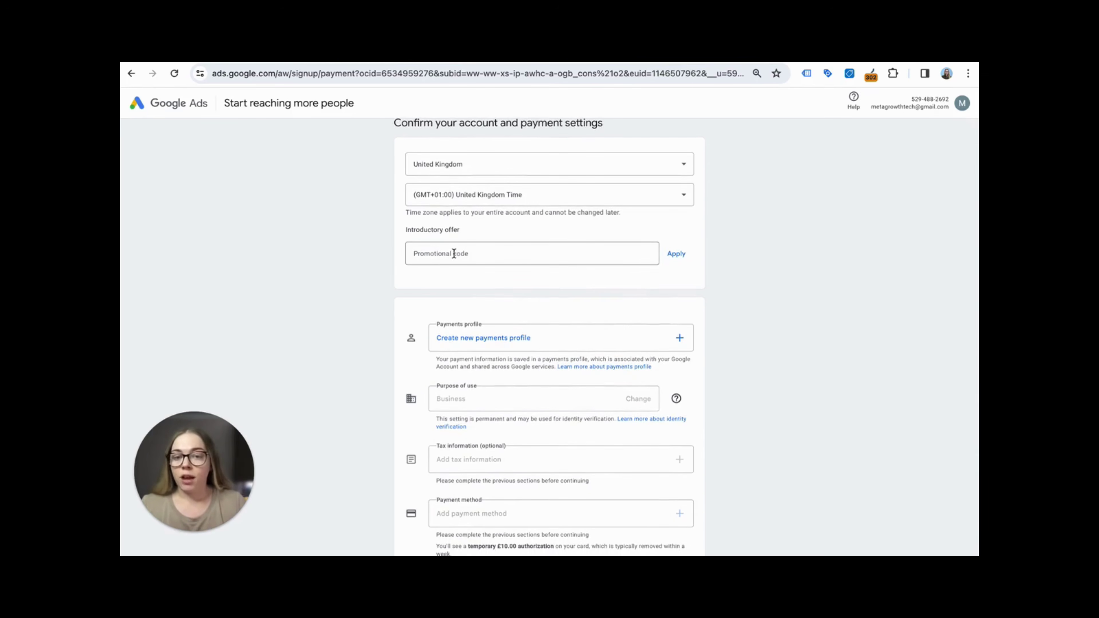
{"action": "scroll", "coordinate": [452, 256], "scroll_direction": "up", "scroll_amount": 1}
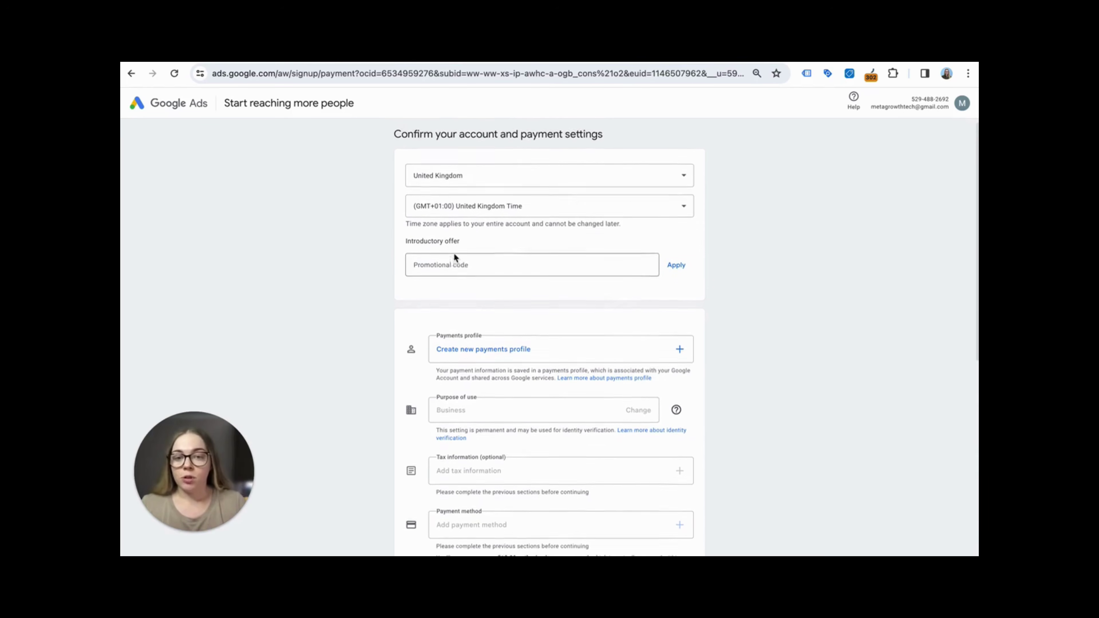
{"action": "left_click", "coordinate": [445, 268]}
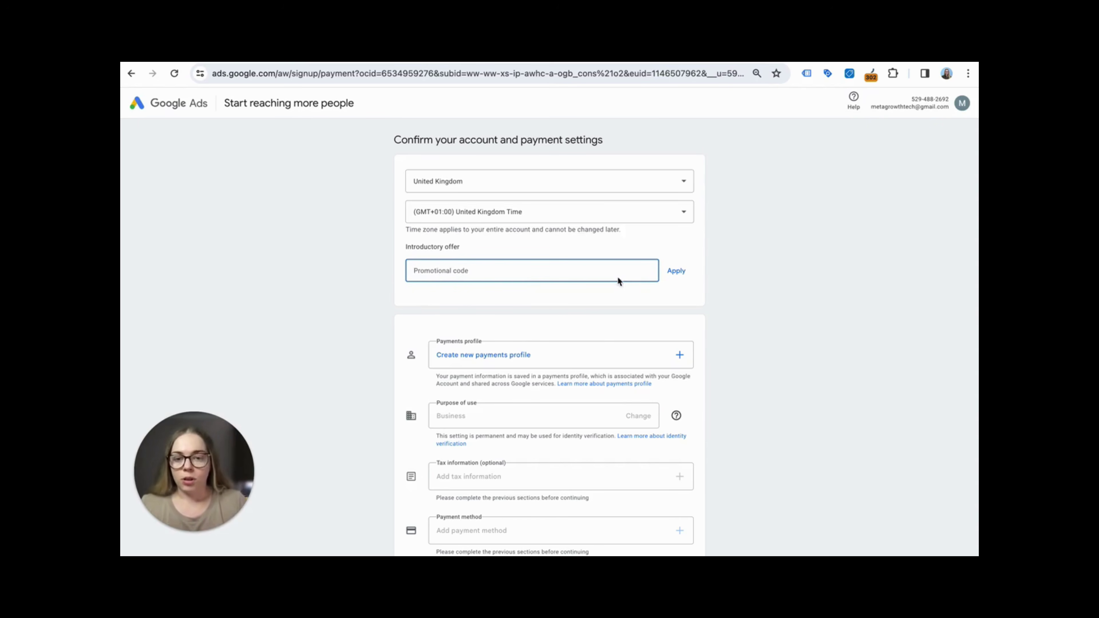
Examine the profile type options and the legal name in the new payments profile form, and close it without creating a profile
{"action": "scroll", "coordinate": [616, 279], "scroll_direction": "down", "scroll_amount": 5}
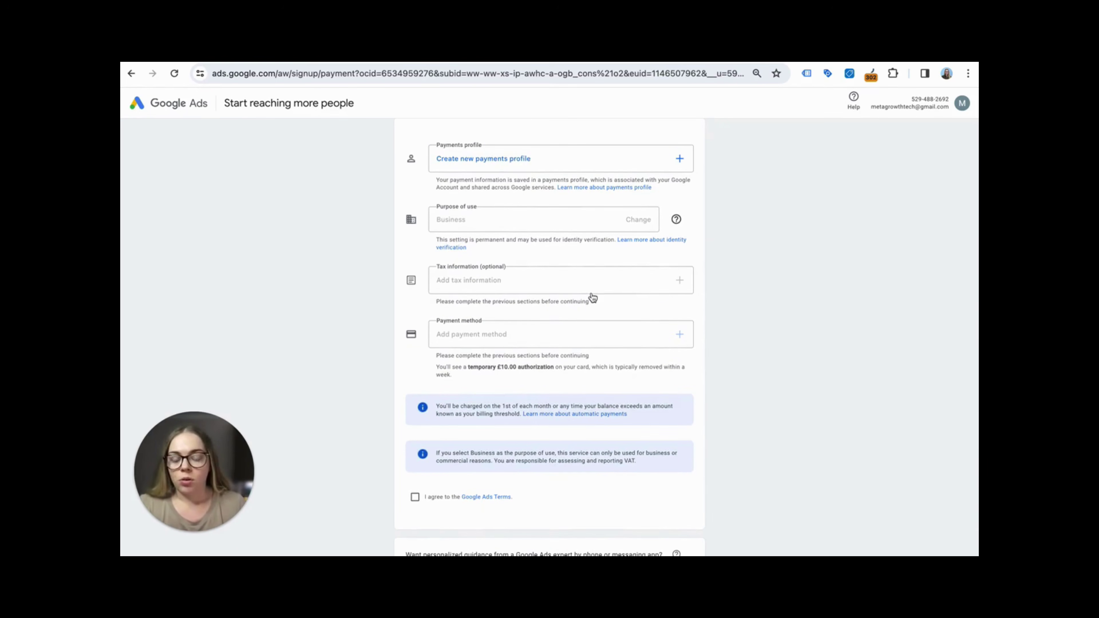
{"action": "left_click", "coordinate": [681, 159]}
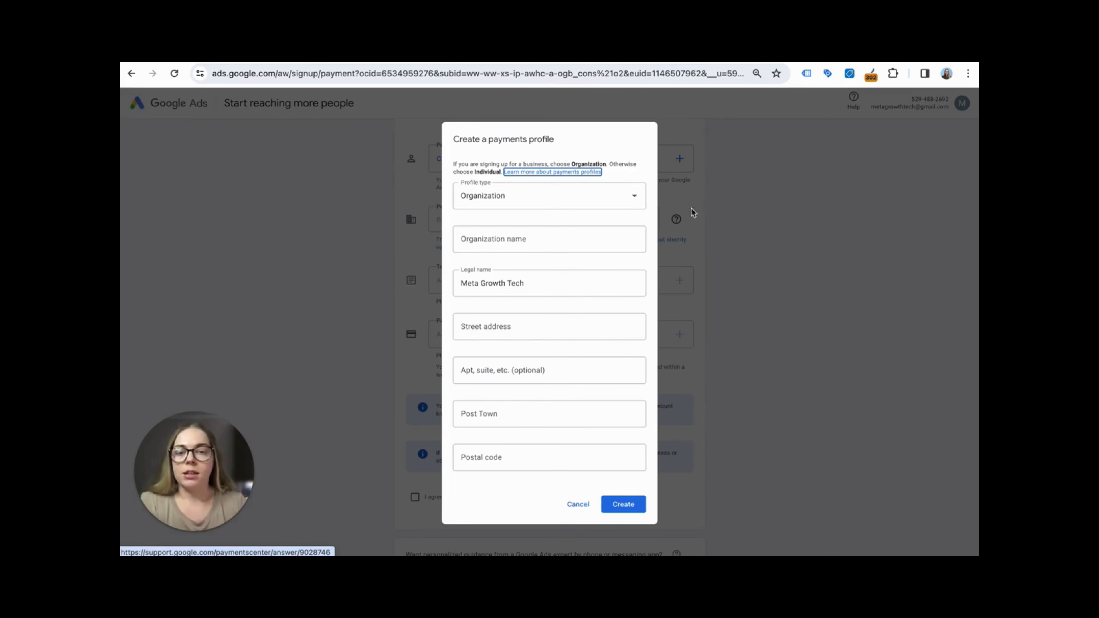
{"action": "left_click", "coordinate": [619, 197]}
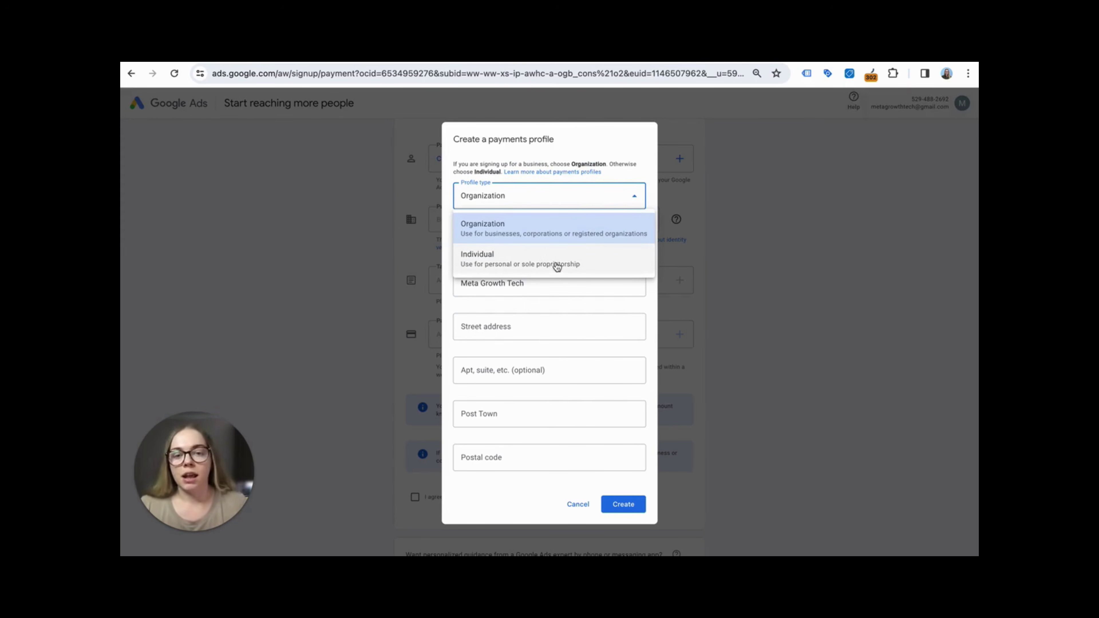
{"action": "left_click", "coordinate": [634, 196]}
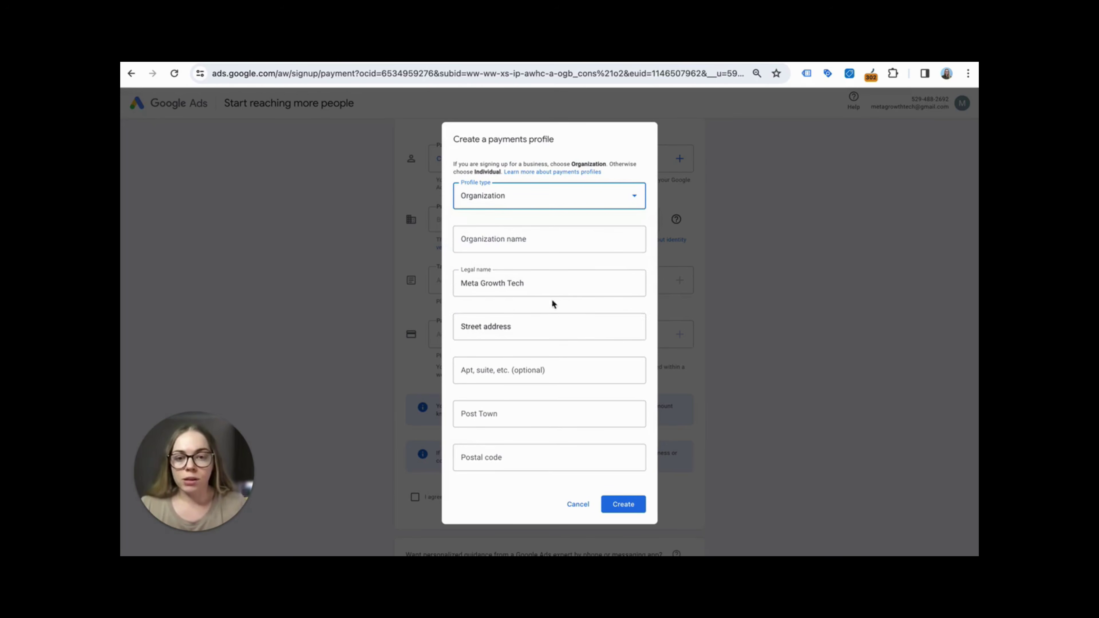
{"action": "left_click_drag", "start_coordinate": [550, 284], "coordinate": [459, 283]}
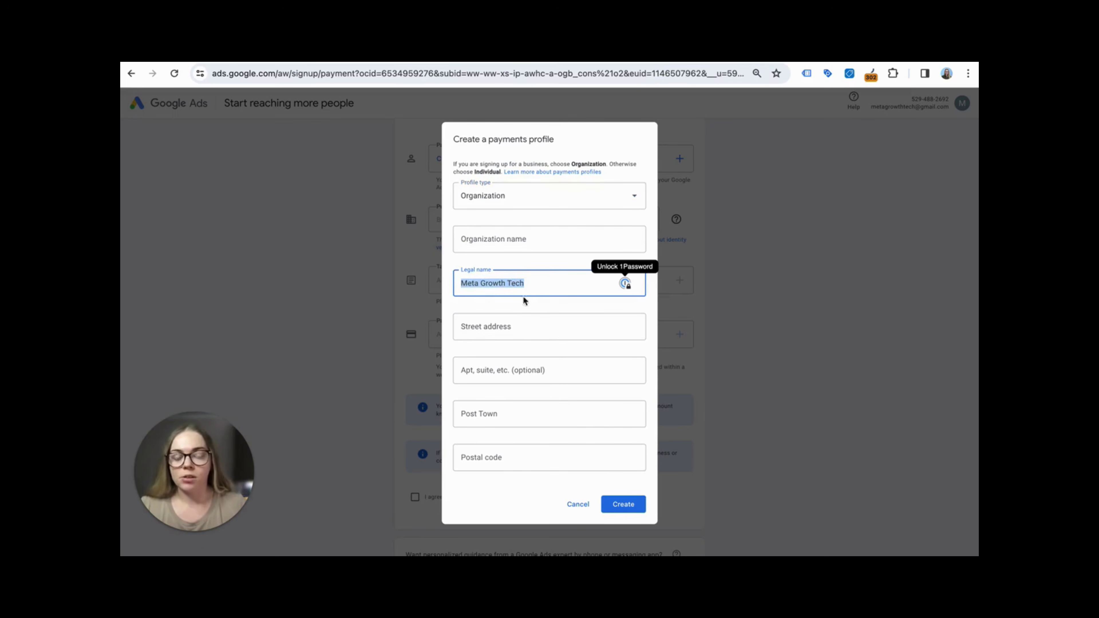
{"action": "left_click", "coordinate": [577, 505]}
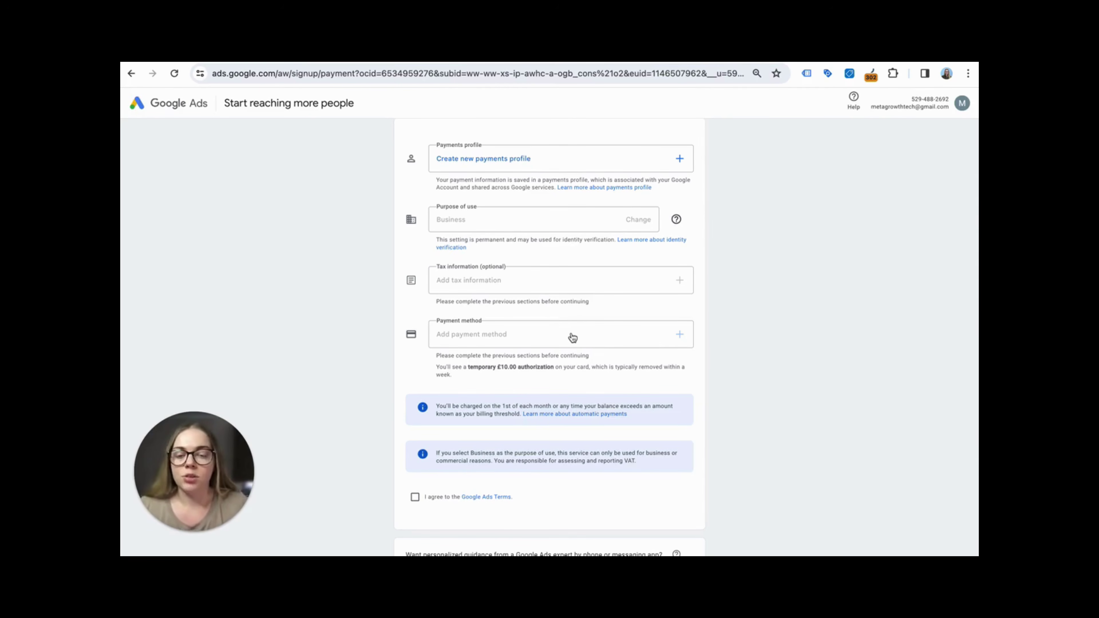
Decline personalized guidance from a Google Ads expert, finish the sign-up and continue to the new account
{"action": "scroll", "coordinate": [572, 338], "scroll_direction": "down", "scroll_amount": 4}
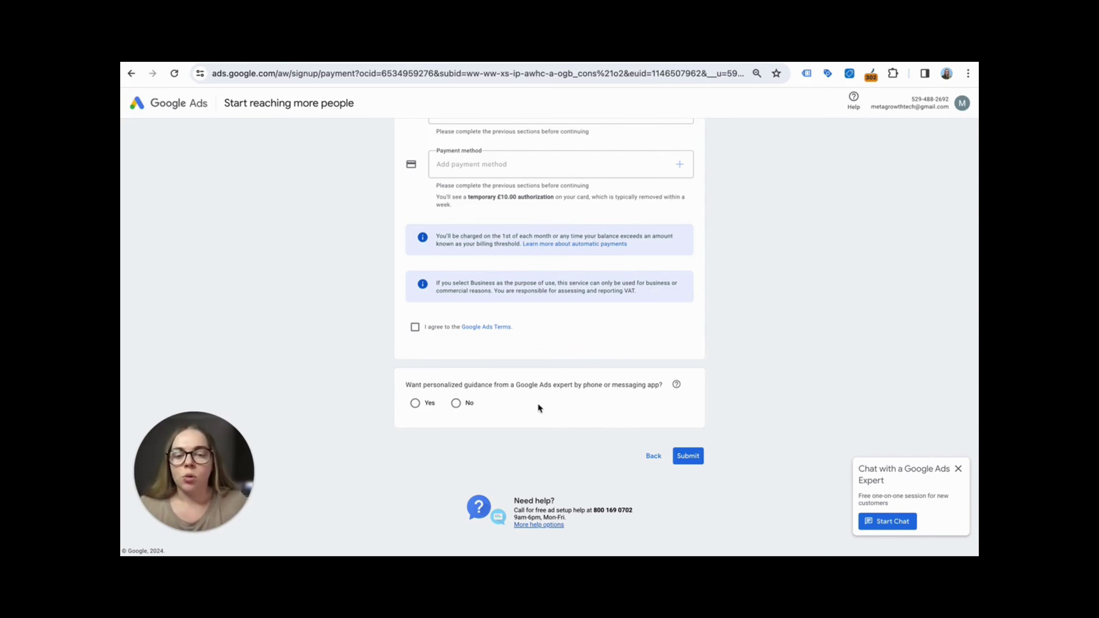
{"action": "left_click", "coordinate": [456, 404]}
{"action": "scroll", "coordinate": [566, 398], "scroll_direction": "up", "scroll_amount": 1}
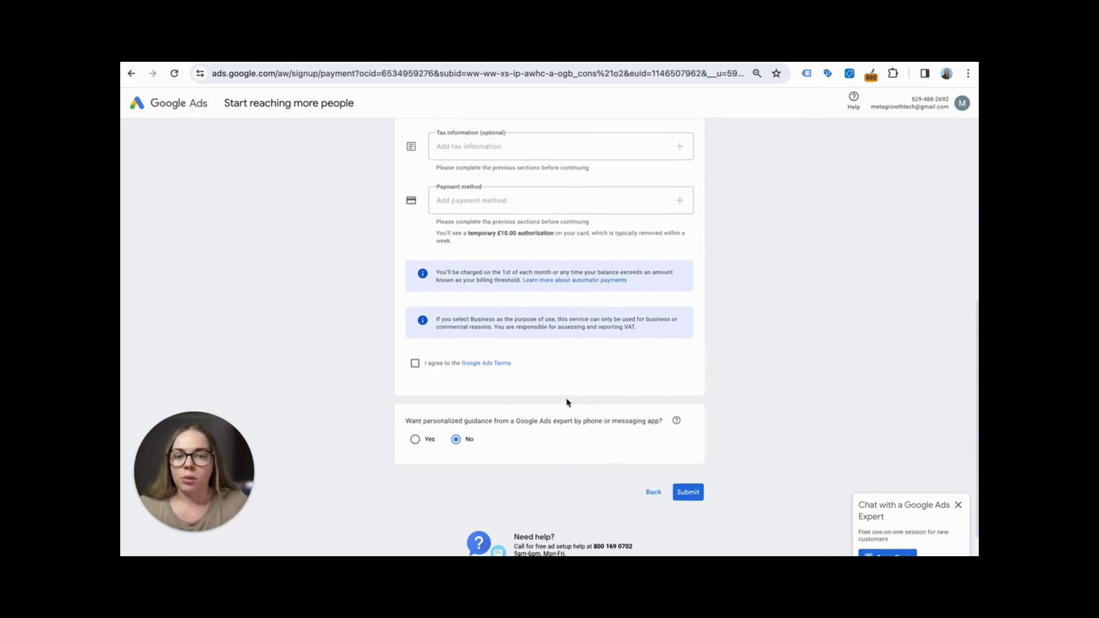
{"action": "scroll", "coordinate": [798, 388], "scroll_direction": "down", "scroll_amount": 1}
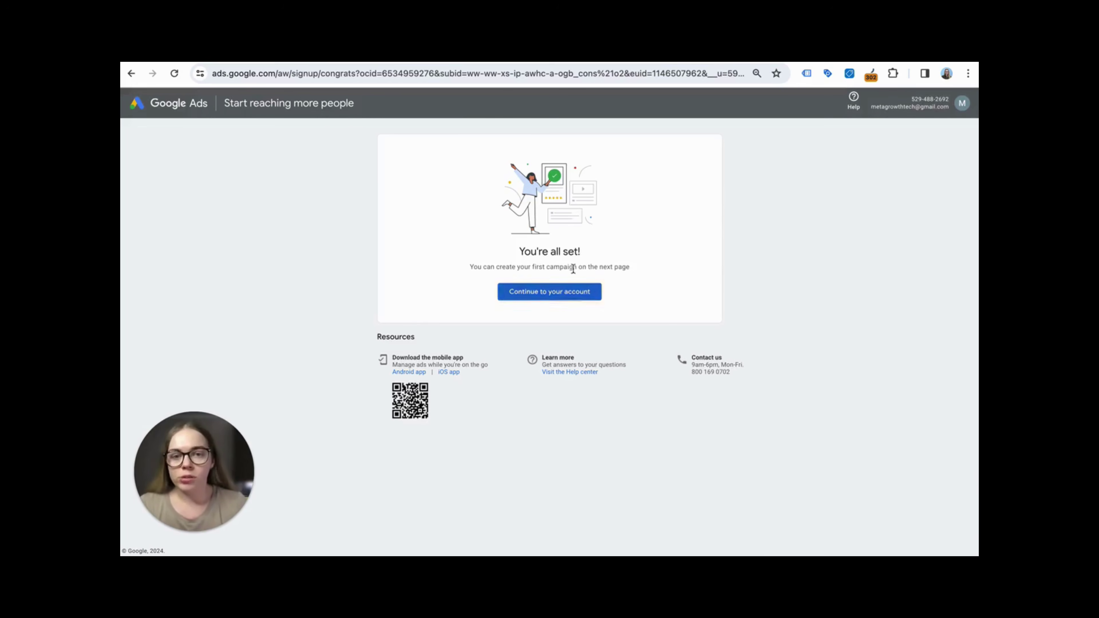
{"action": "left_click", "coordinate": [546, 294]}
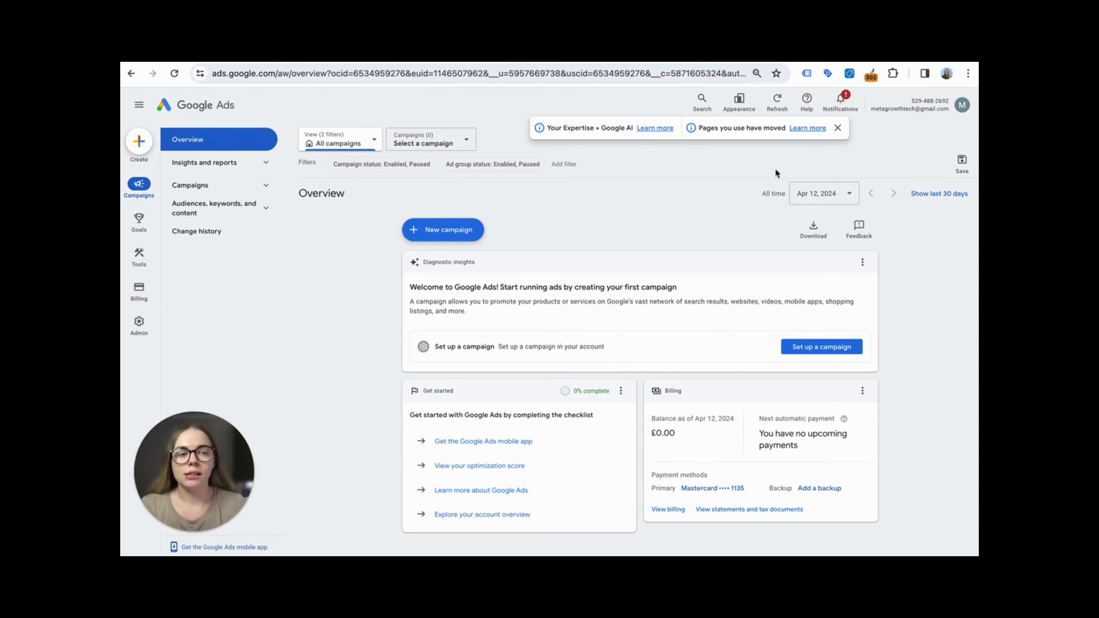
Check the account's customer ID and sign-in e-mail, and look at the available interface design and display spacing options
{"action": "left_click_drag", "start_coordinate": [912, 100], "coordinate": [948, 98]}
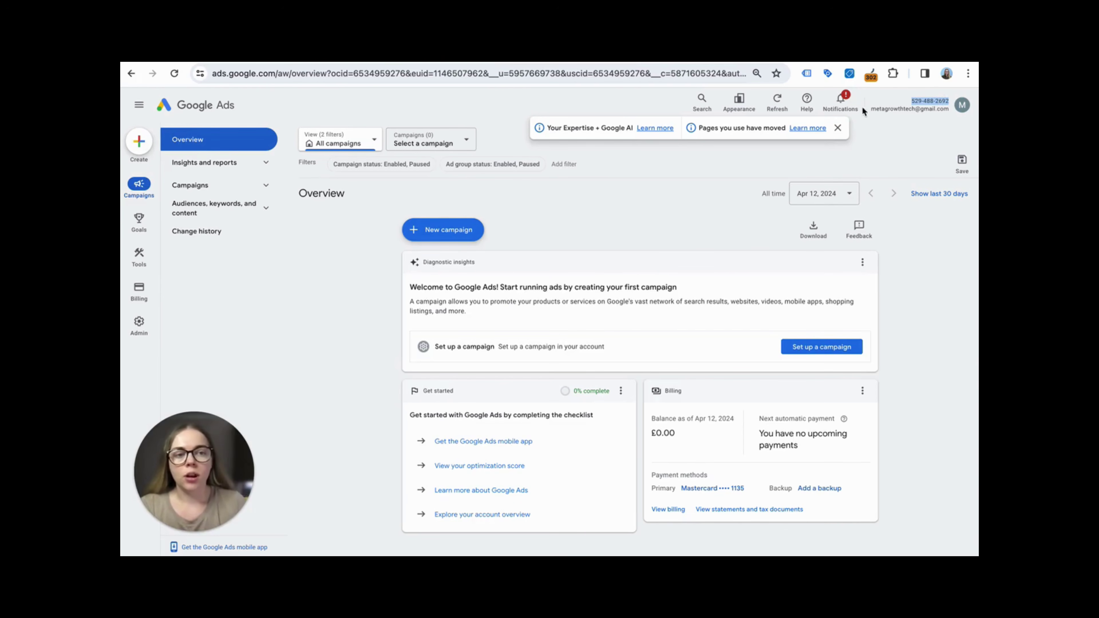
{"action": "left_click_drag", "start_coordinate": [871, 109], "coordinate": [951, 109]}
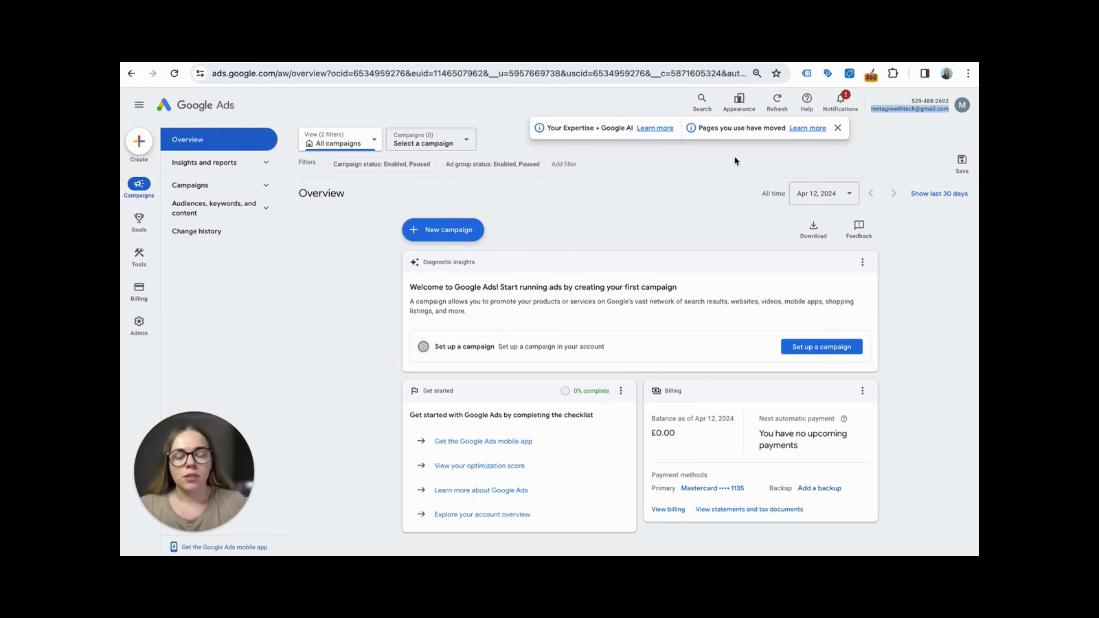
{"action": "left_click", "coordinate": [707, 169]}
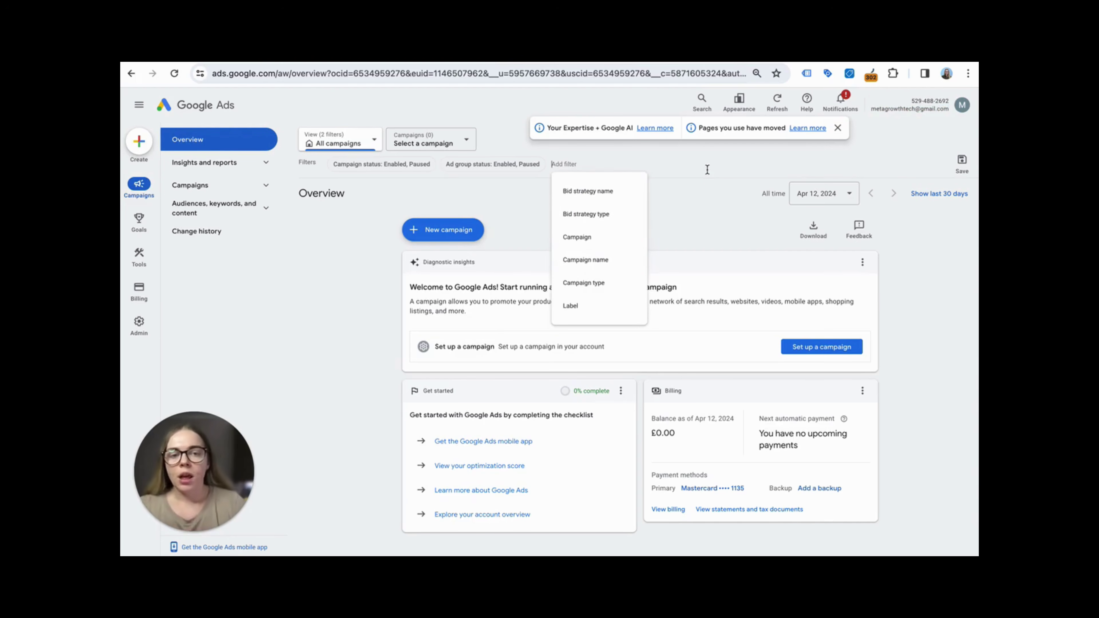
{"action": "left_click", "coordinate": [701, 239]}
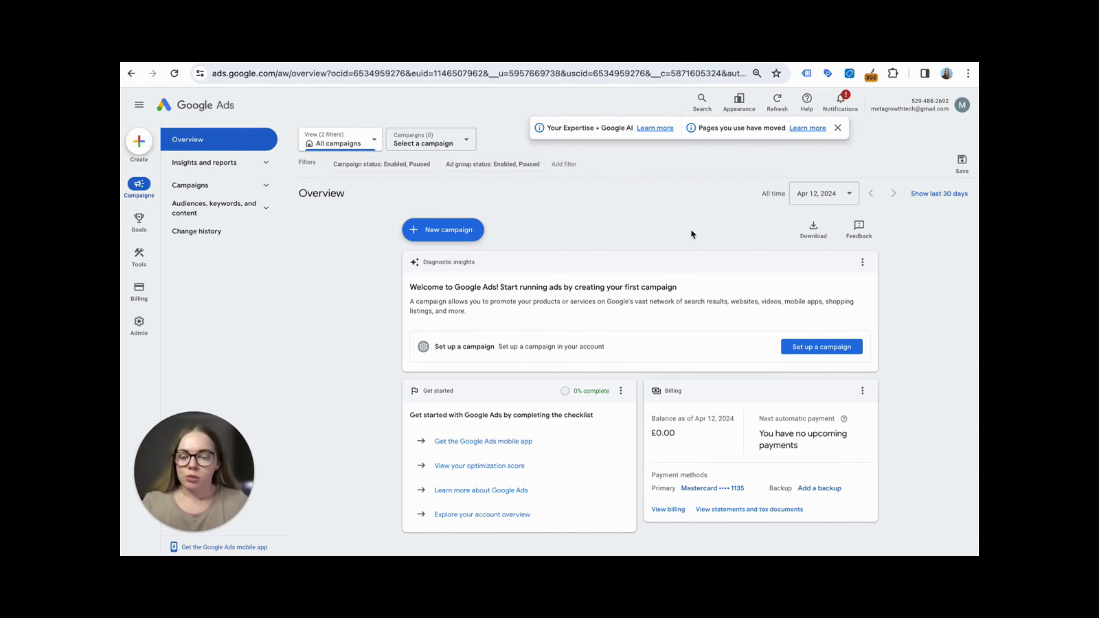
{"action": "left_click", "coordinate": [738, 101]}
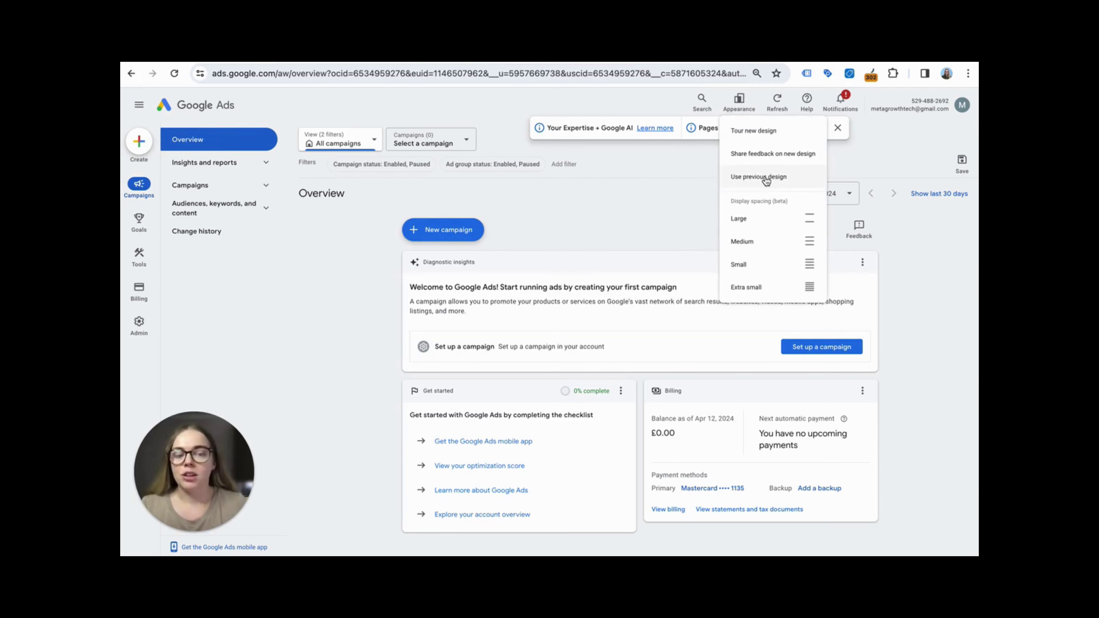
{"action": "left_click", "coordinate": [672, 188]}
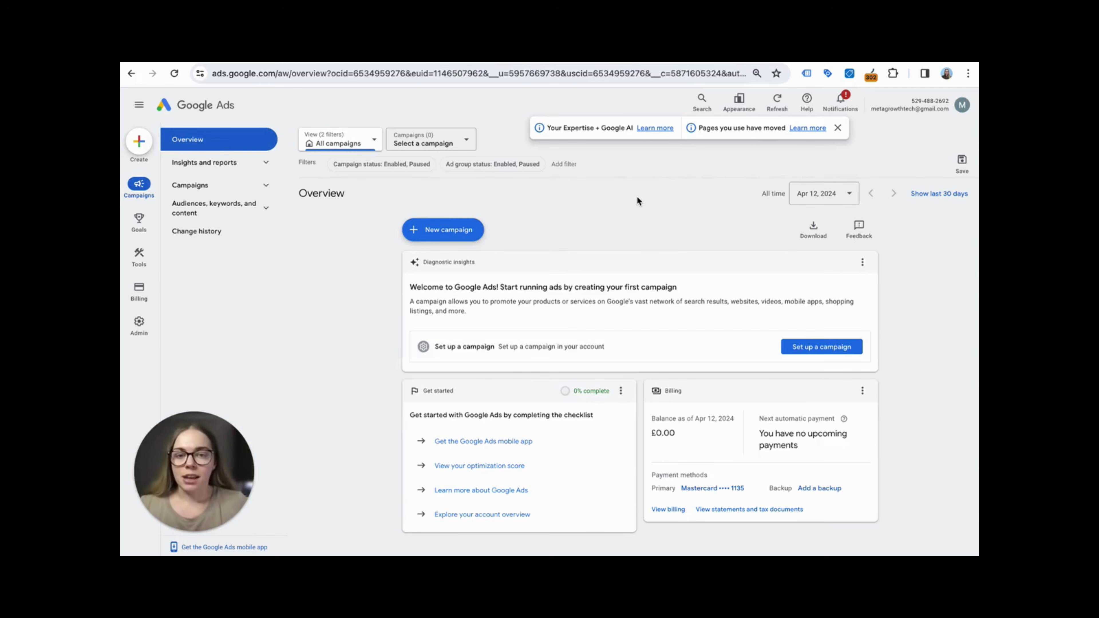
Start a new campaign and choose to create it without a goal's guidance
{"action": "left_click", "coordinate": [435, 231]}
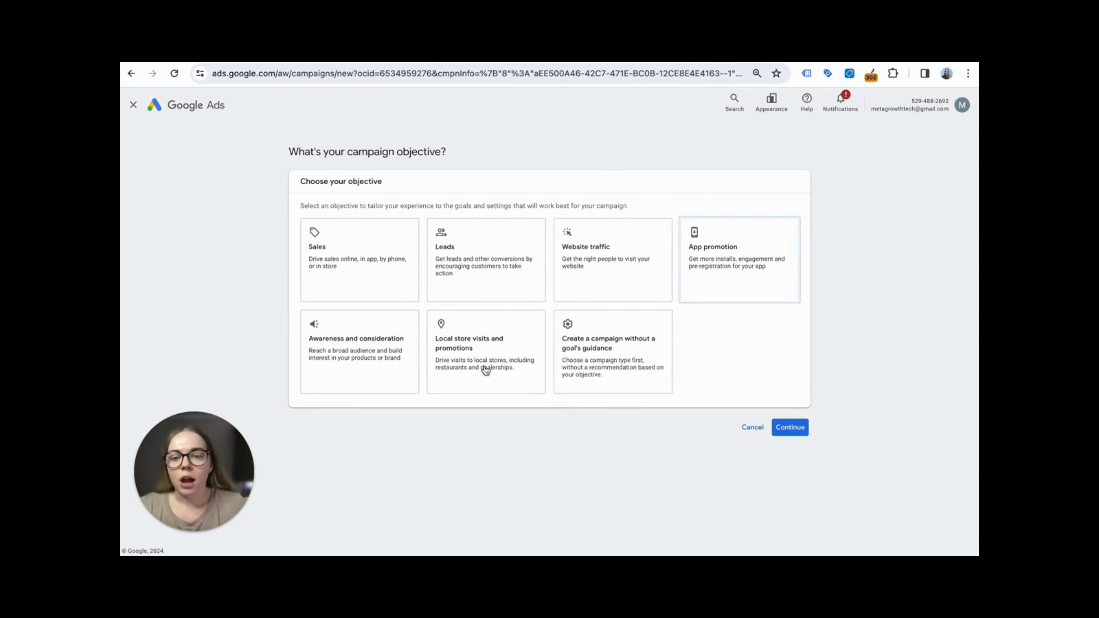
{"action": "left_click", "coordinate": [486, 378]}
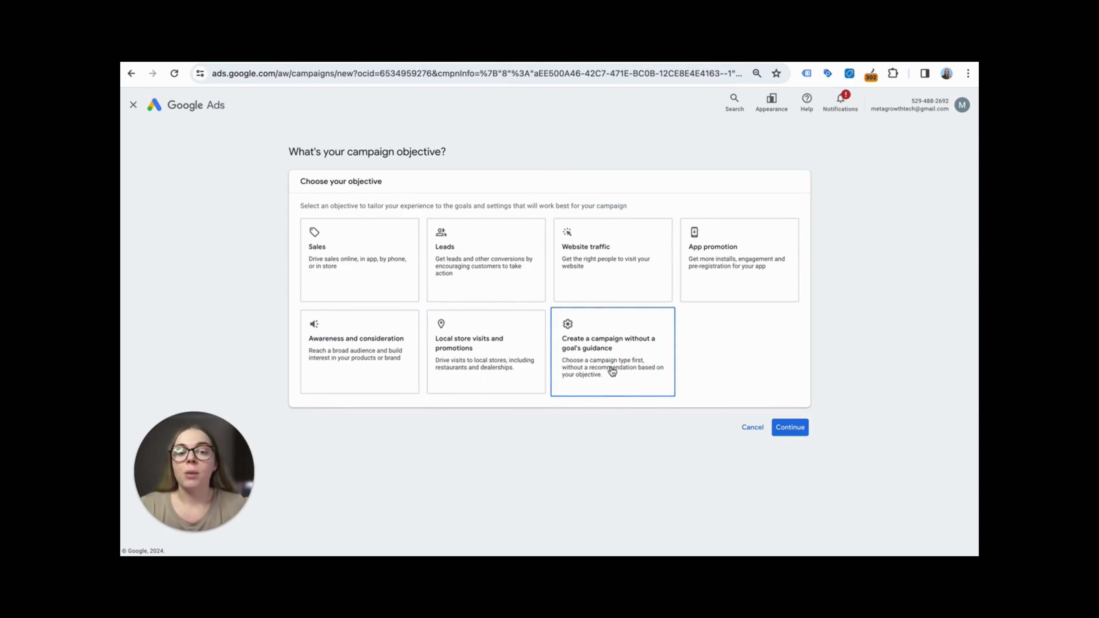
{"action": "left_click", "coordinate": [623, 357]}
{"action": "scroll", "coordinate": [723, 346], "scroll_direction": "down", "scroll_amount": 4}
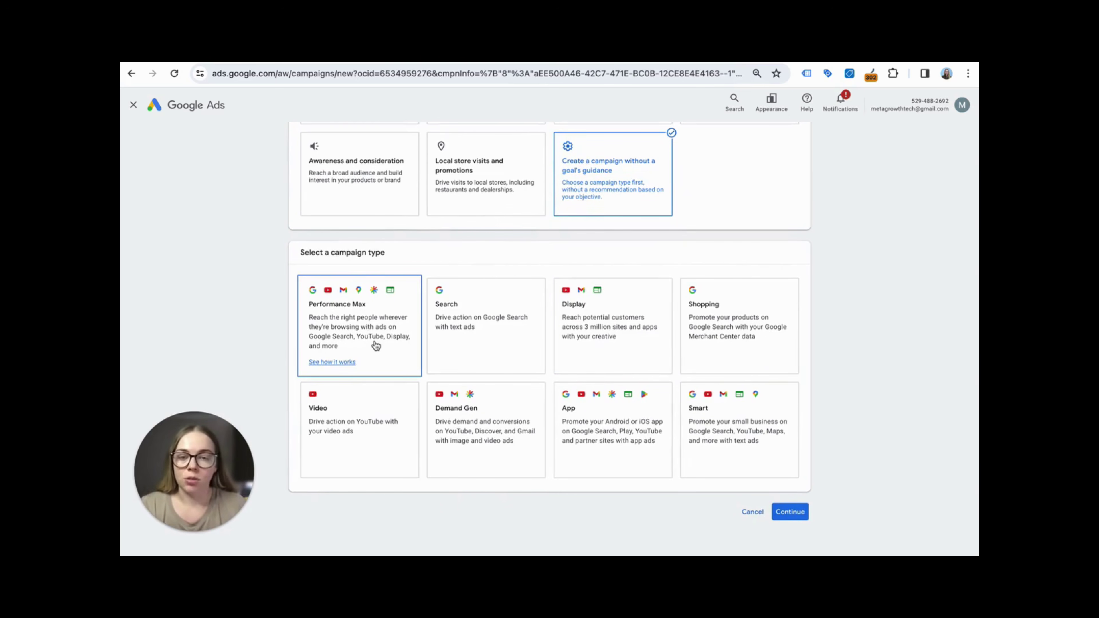
Compare the campaign types offered for the Leads, Sales and Website traffic objectives
{"action": "scroll", "coordinate": [376, 346], "scroll_direction": "up", "scroll_amount": 3}
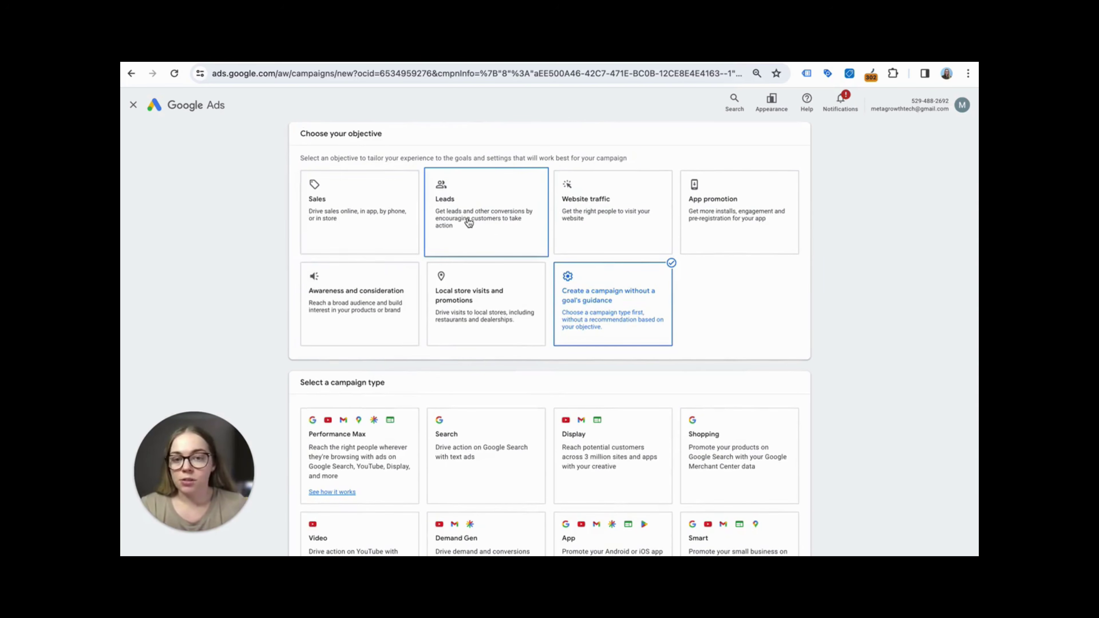
{"action": "left_click", "coordinate": [458, 224]}
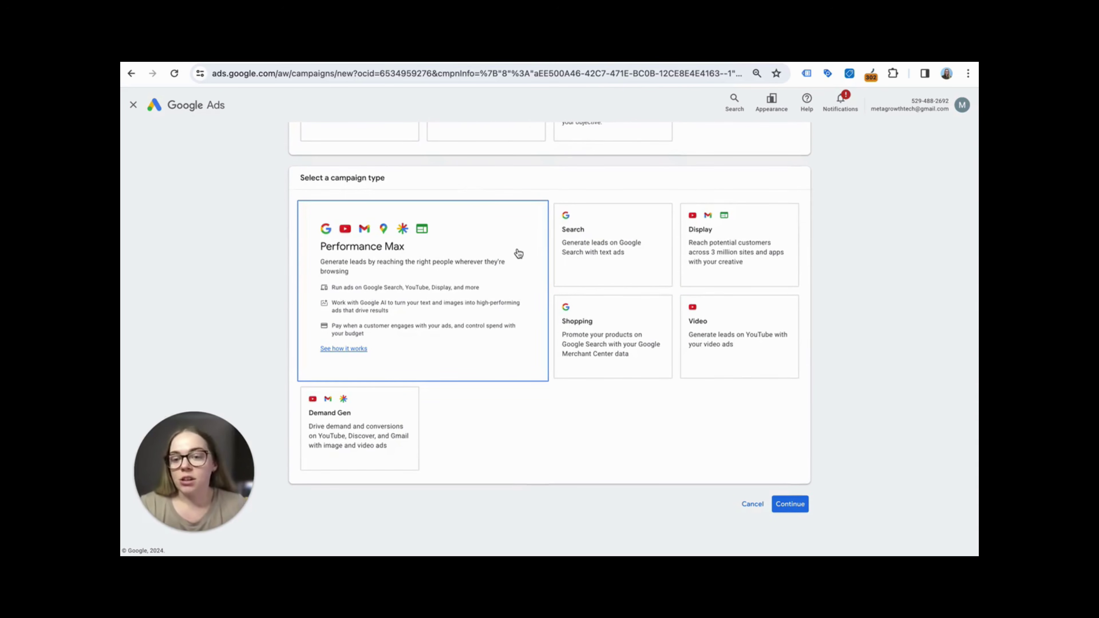
{"action": "scroll", "coordinate": [536, 275], "scroll_direction": "up", "scroll_amount": 1}
{"action": "scroll", "coordinate": [536, 275], "scroll_direction": "up", "scroll_amount": 5}
{"action": "left_click", "coordinate": [356, 212]}
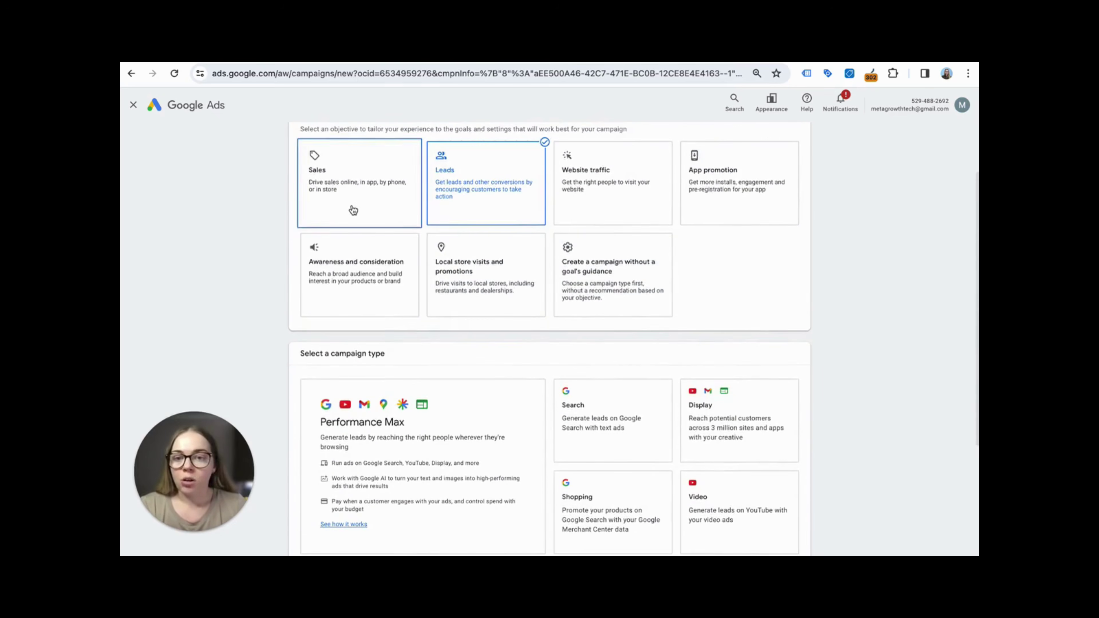
{"action": "scroll", "coordinate": [518, 249], "scroll_direction": "up", "scroll_amount": 4}
{"action": "left_click", "coordinate": [609, 184]}
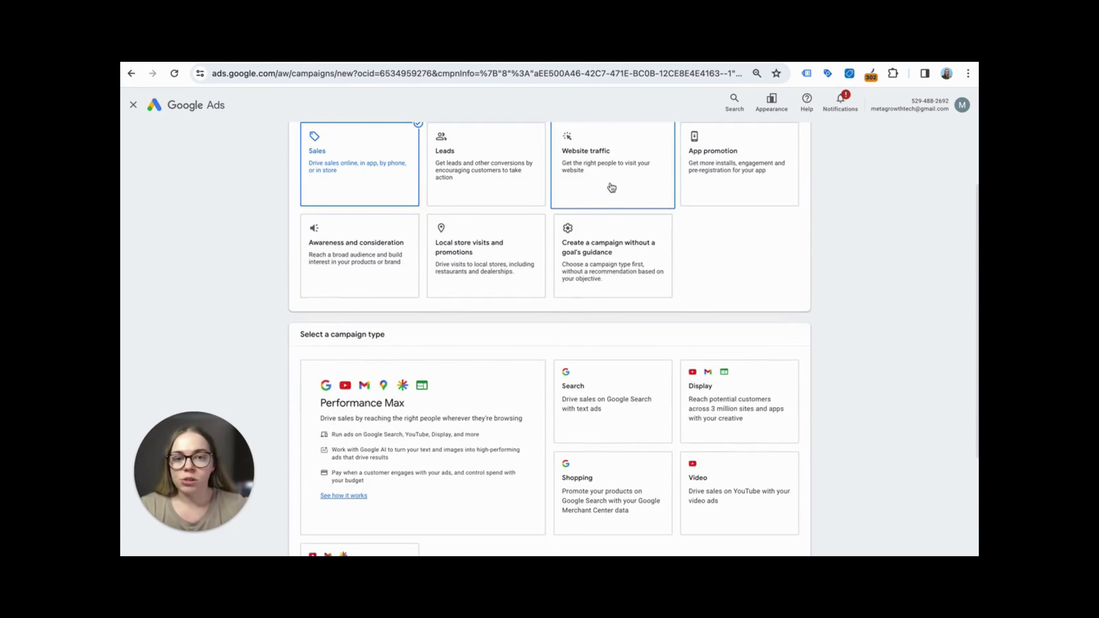
{"action": "left_click", "coordinate": [589, 278]}
{"action": "left_click", "coordinate": [539, 244]}
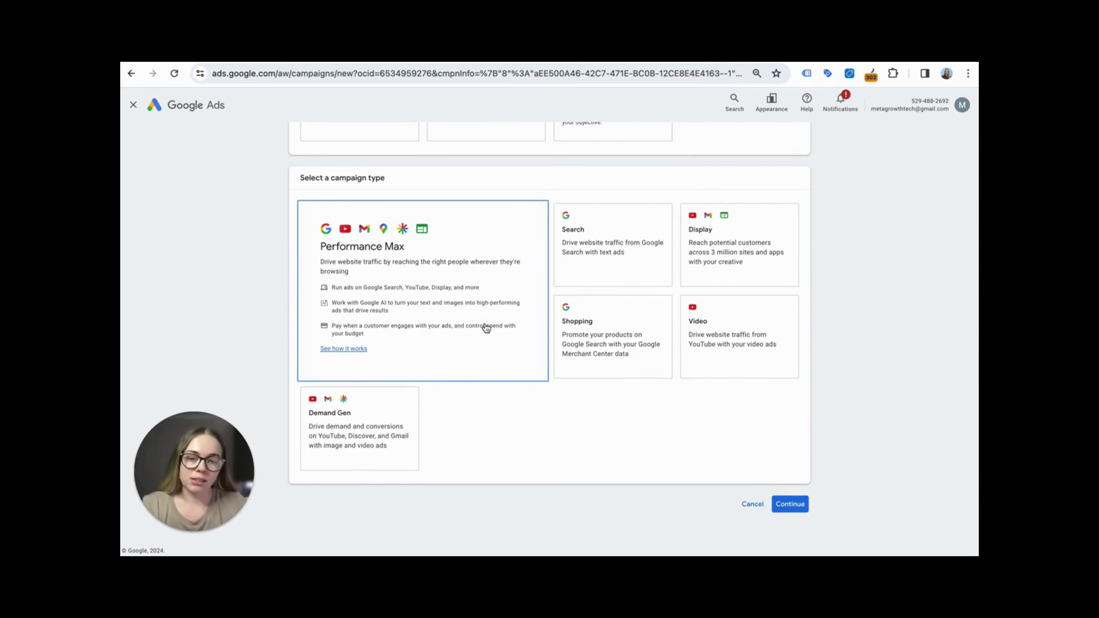
{"action": "scroll", "coordinate": [487, 327], "scroll_direction": "up", "scroll_amount": 1}
{"action": "scroll", "coordinate": [486, 327], "scroll_direction": "up", "scroll_amount": 2}
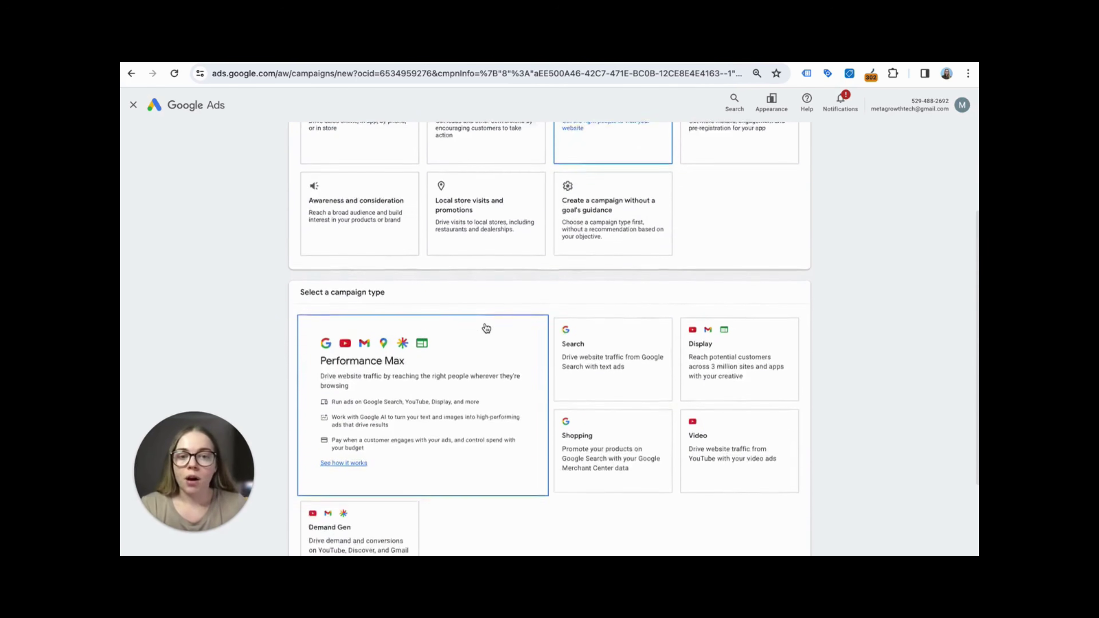
Set the objective to creating a campaign without a goal's guidance and select Search as the campaign type
{"action": "left_click", "coordinate": [611, 244]}
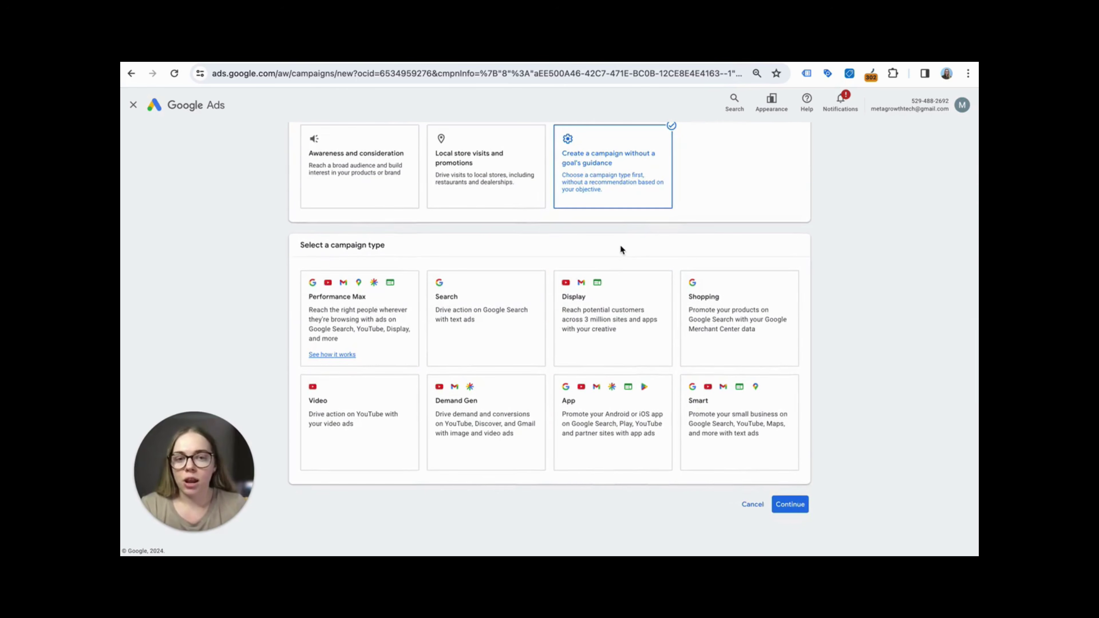
{"action": "left_click", "coordinate": [486, 332]}
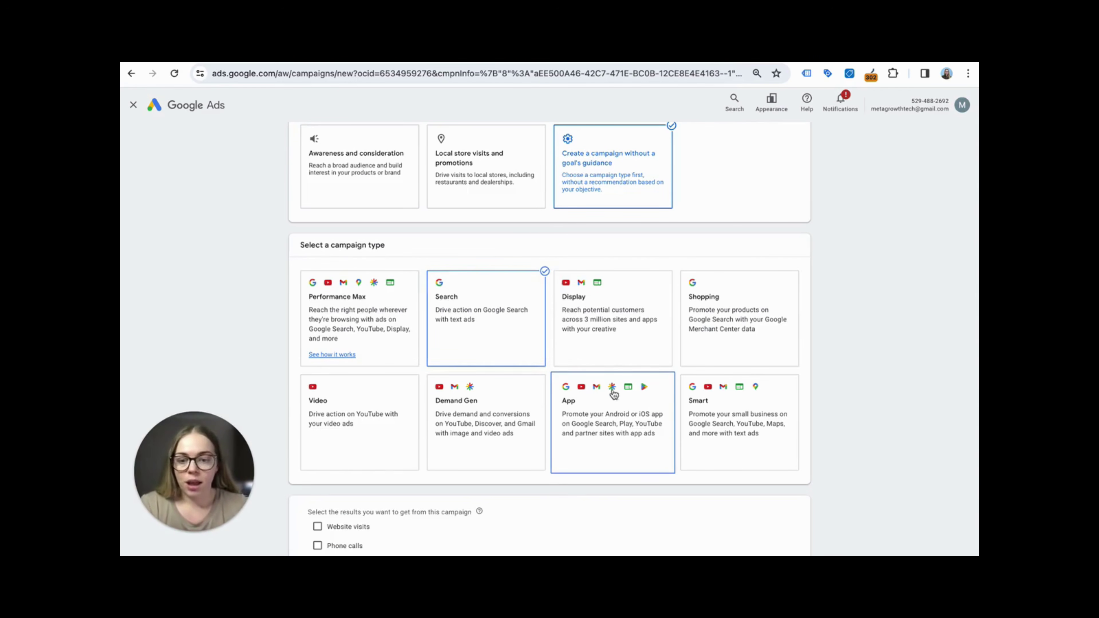
Choose Website visits as the result wanted from the campaign
{"action": "scroll", "coordinate": [619, 384], "scroll_direction": "down", "scroll_amount": 3}
{"action": "scroll", "coordinate": [615, 385], "scroll_direction": "down", "scroll_amount": 2}
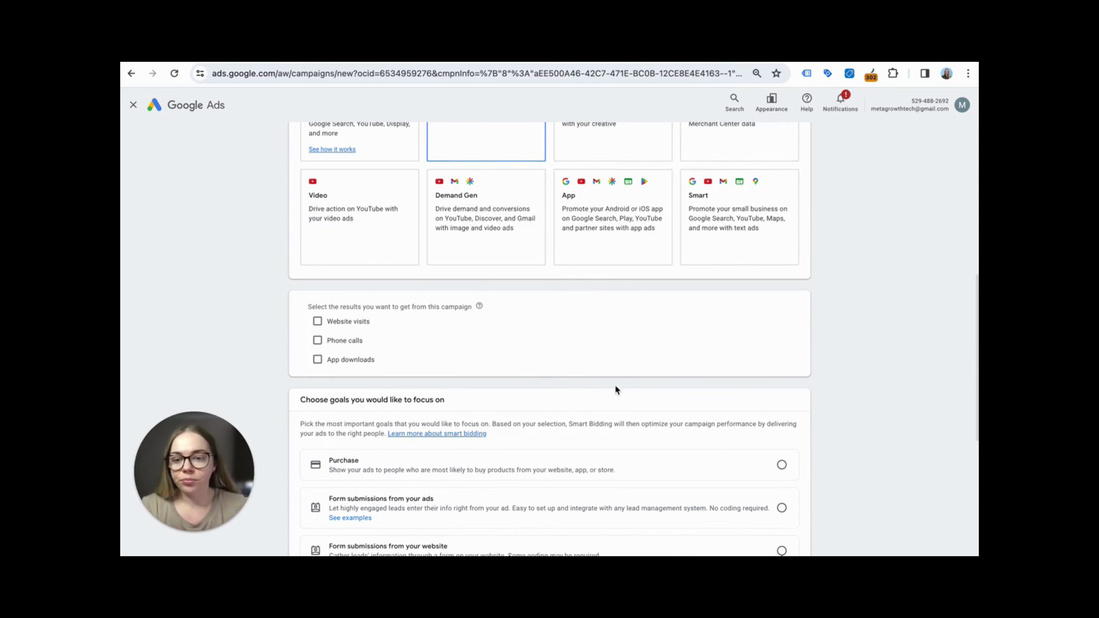
{"action": "scroll", "coordinate": [432, 334], "scroll_direction": "down", "scroll_amount": 1}
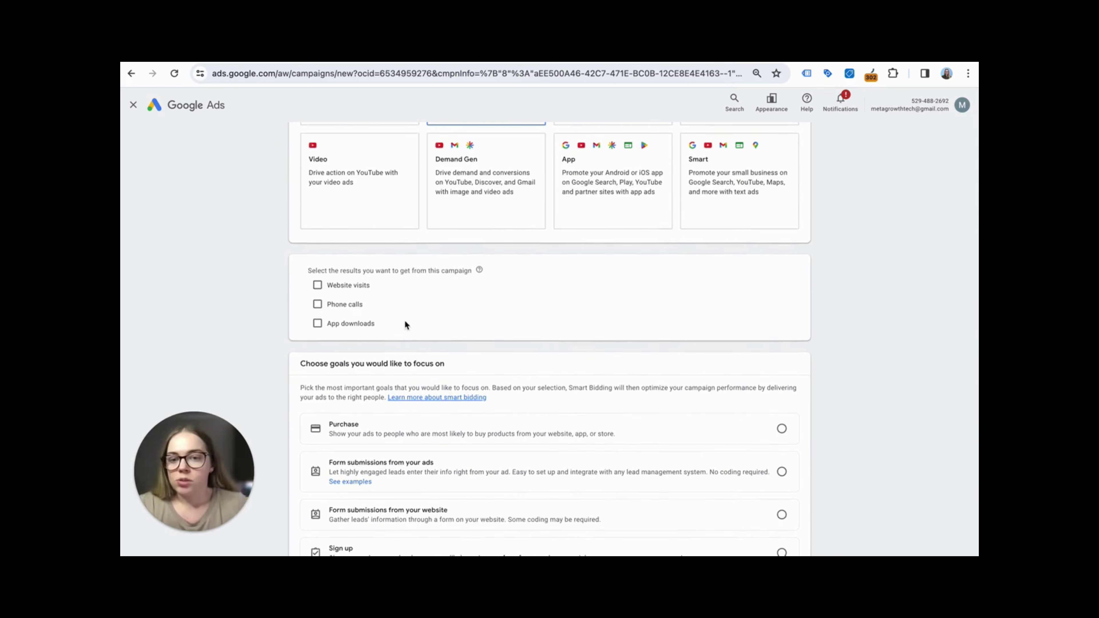
{"action": "left_click", "coordinate": [318, 285]}
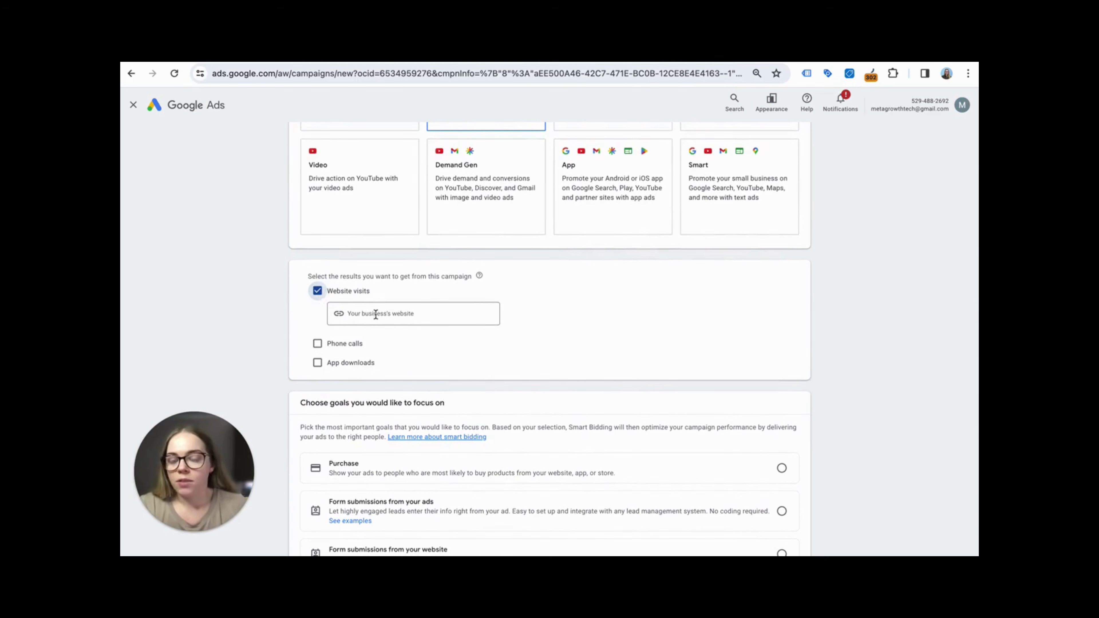
{"action": "left_click", "coordinate": [335, 343]}
{"action": "scroll", "coordinate": [358, 337], "scroll_direction": "down", "scroll_amount": 1}
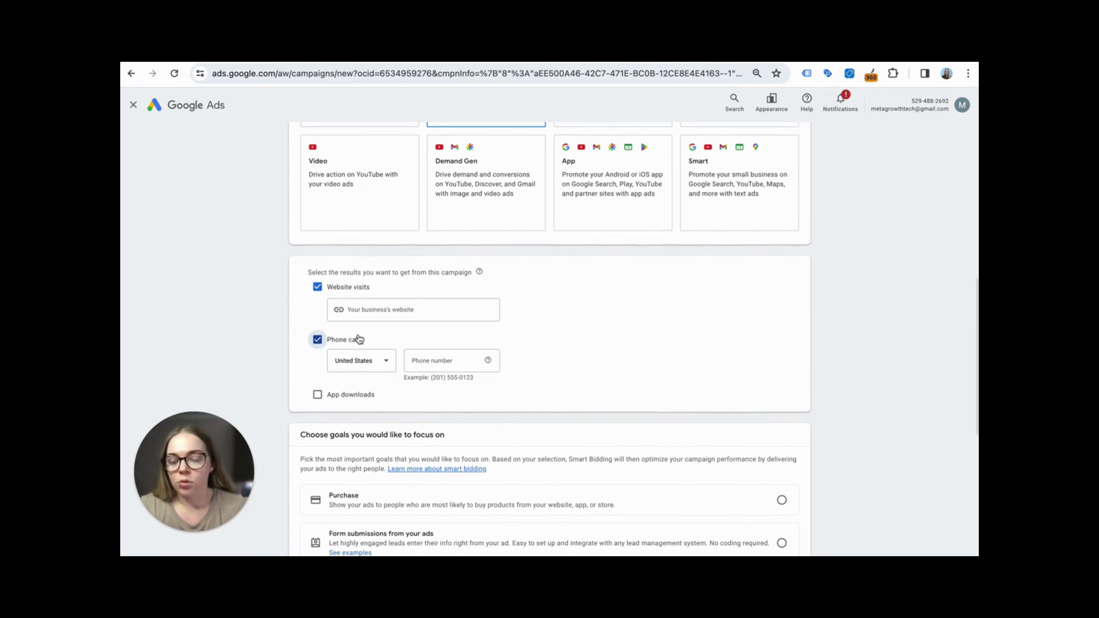
{"action": "scroll", "coordinate": [359, 340], "scroll_direction": "up", "scroll_amount": 1}
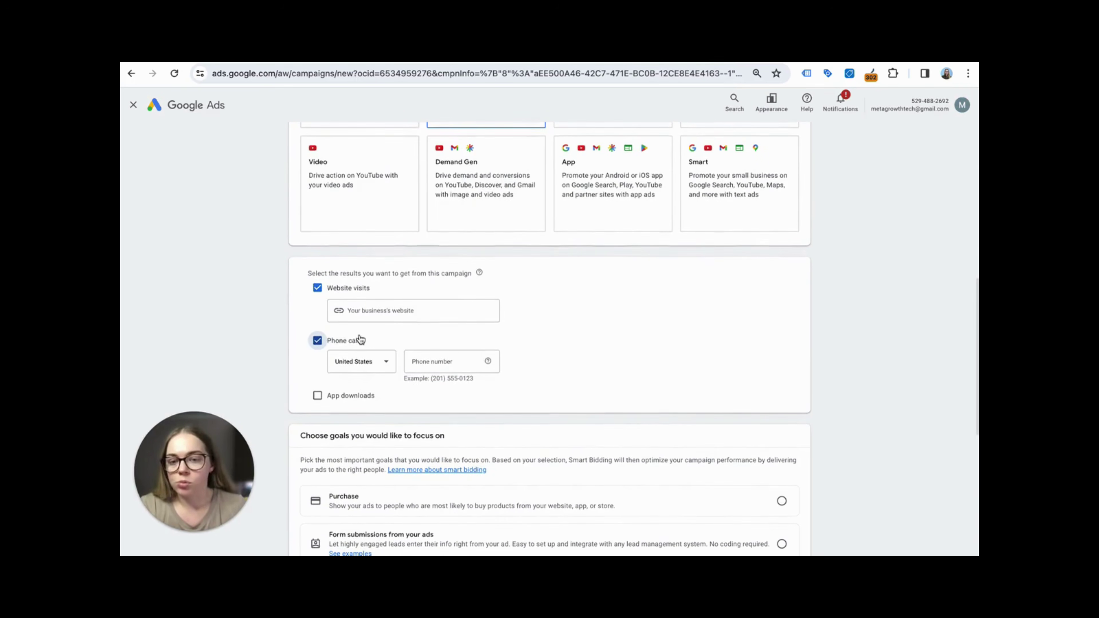
{"action": "left_click", "coordinate": [318, 341]}
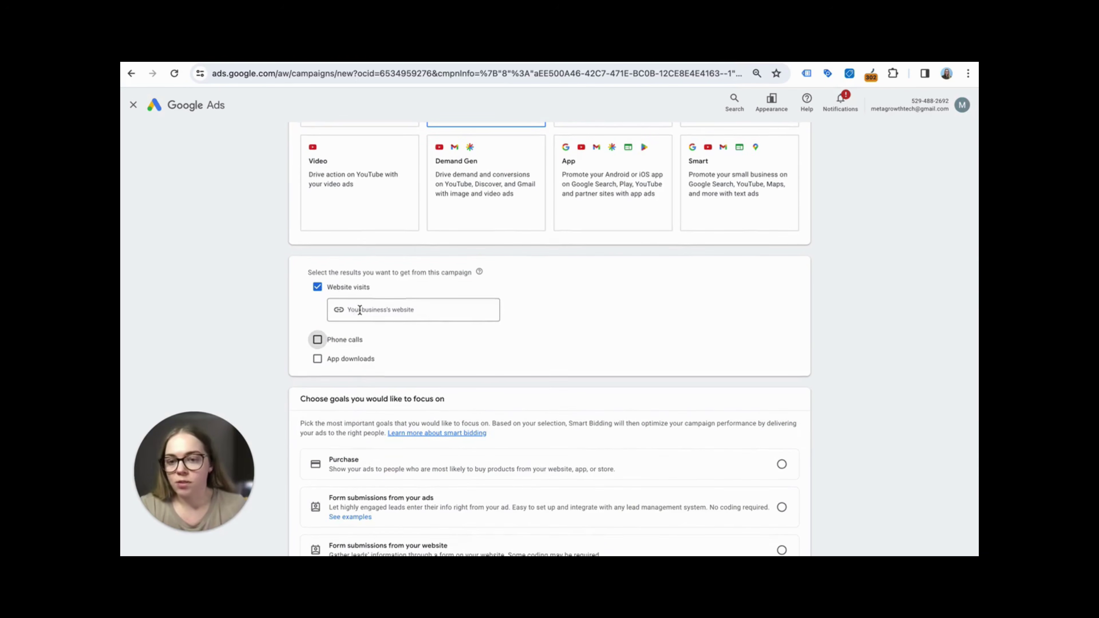
{"action": "left_click", "coordinate": [317, 338]}
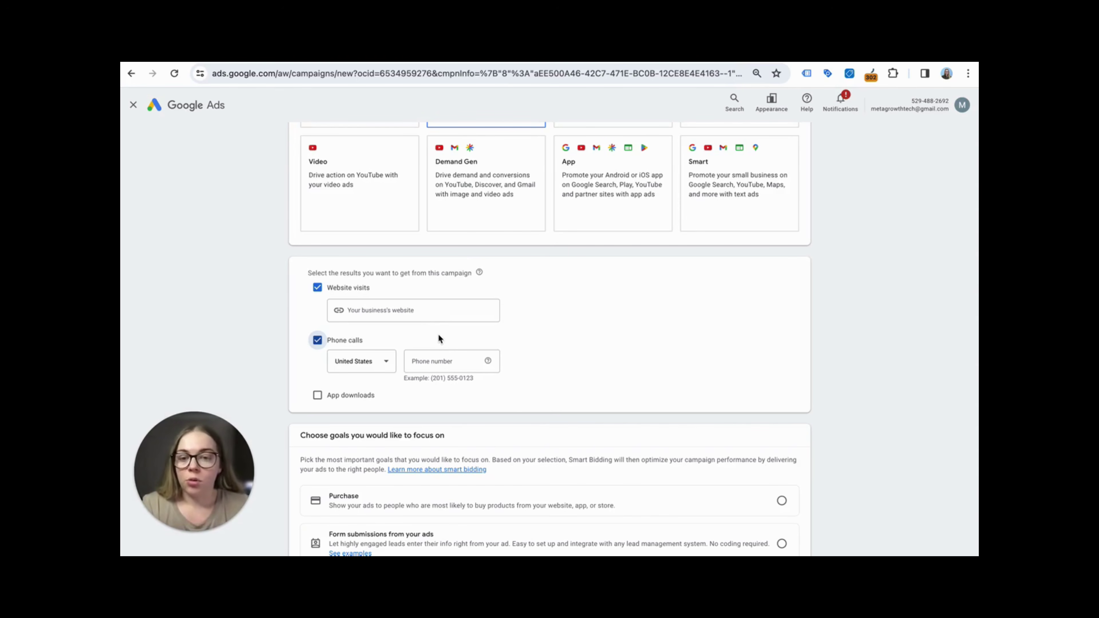
{"action": "left_click", "coordinate": [335, 341]}
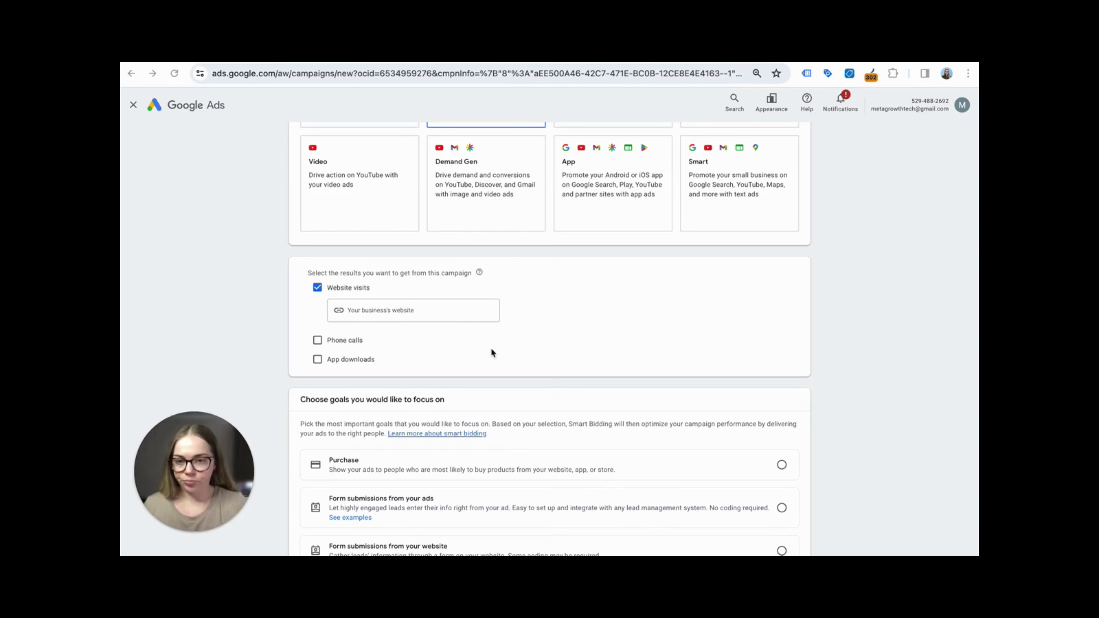
{"action": "left_click", "coordinate": [435, 311]}
{"action": "type", "text": "https://metagrowthtech.co.uk/"}
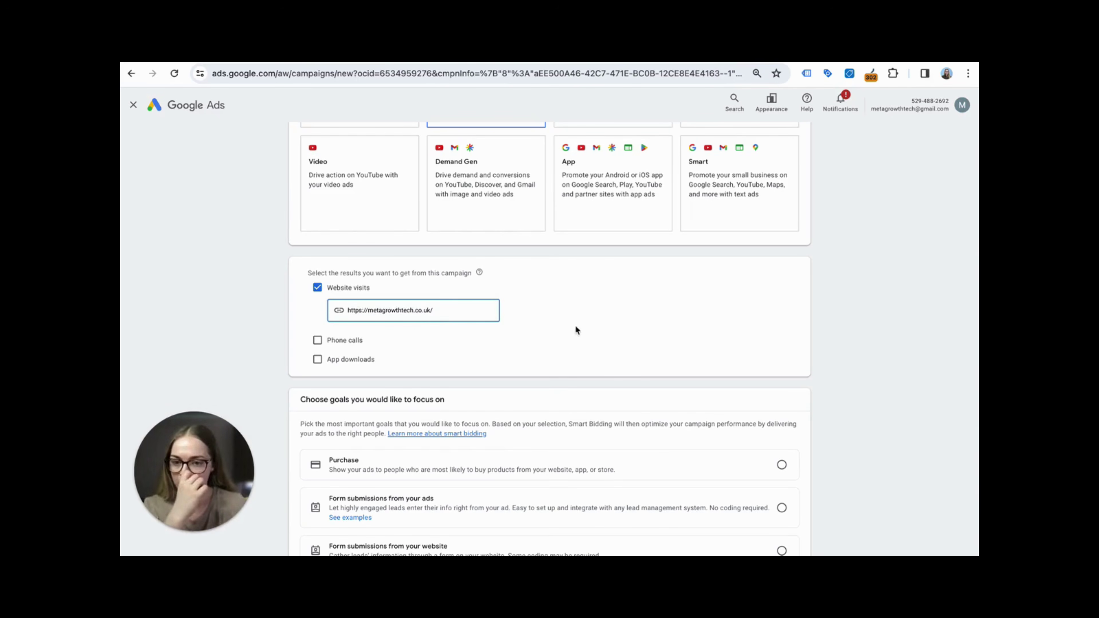
{"action": "scroll", "coordinate": [606, 311], "scroll_direction": "down", "scroll_amount": 5}
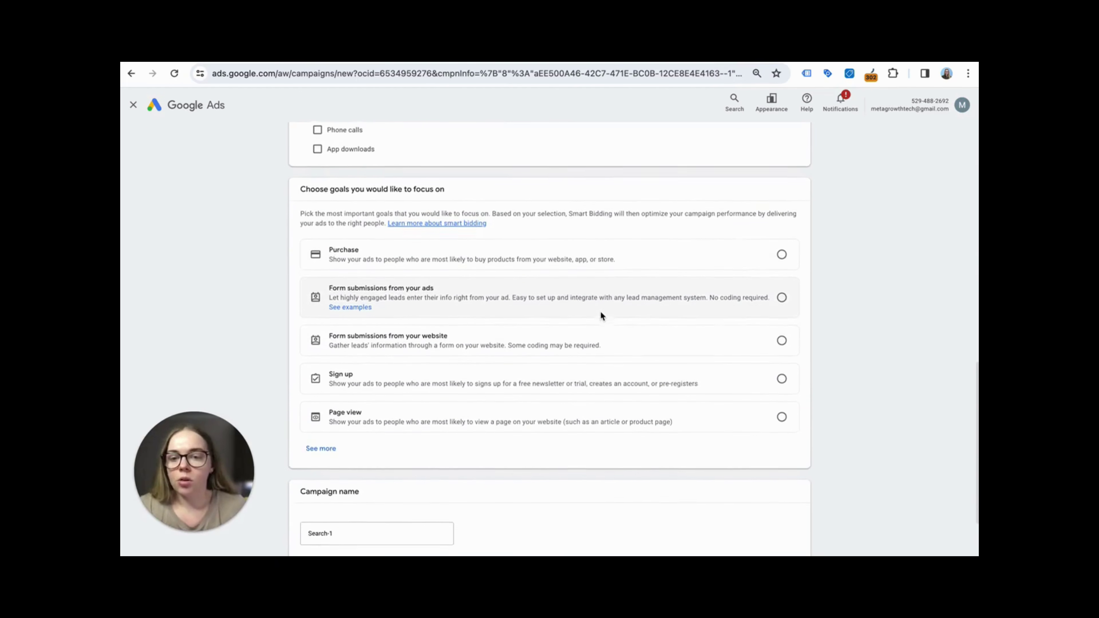
{"action": "scroll", "coordinate": [601, 311], "scroll_direction": "down", "scroll_amount": 1}
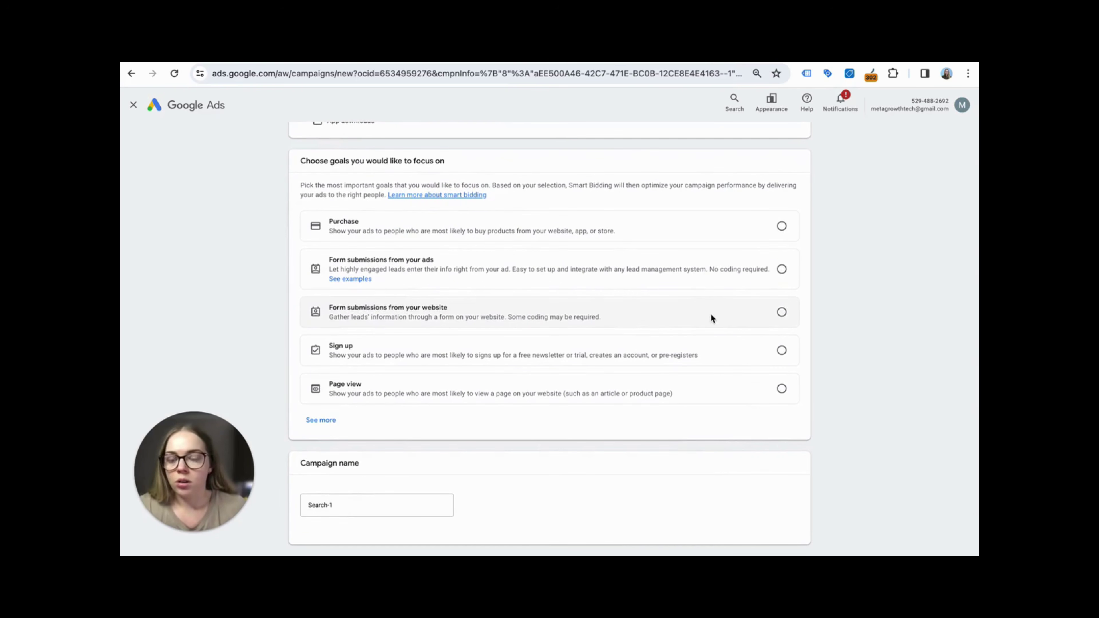
{"action": "left_click", "coordinate": [663, 313]}
Name the campaign "WordPress Security | Search" and agree to continue with enhanced conversions turned on
{"action": "scroll", "coordinate": [664, 310], "scroll_direction": "down", "scroll_amount": 2}
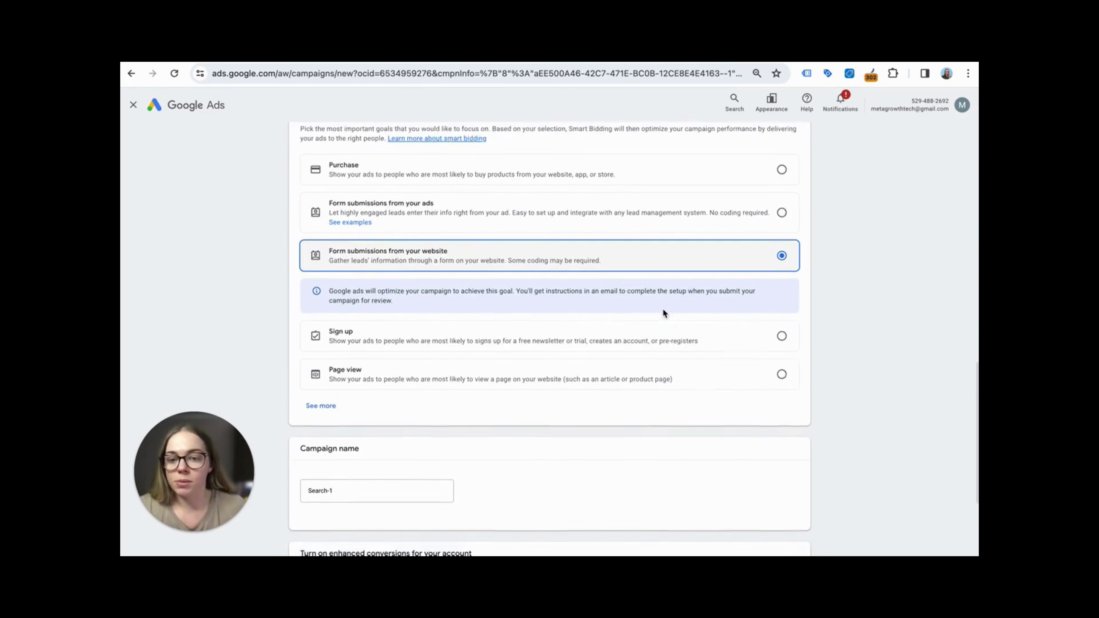
{"action": "scroll", "coordinate": [663, 308], "scroll_direction": "down", "scroll_amount": 3}
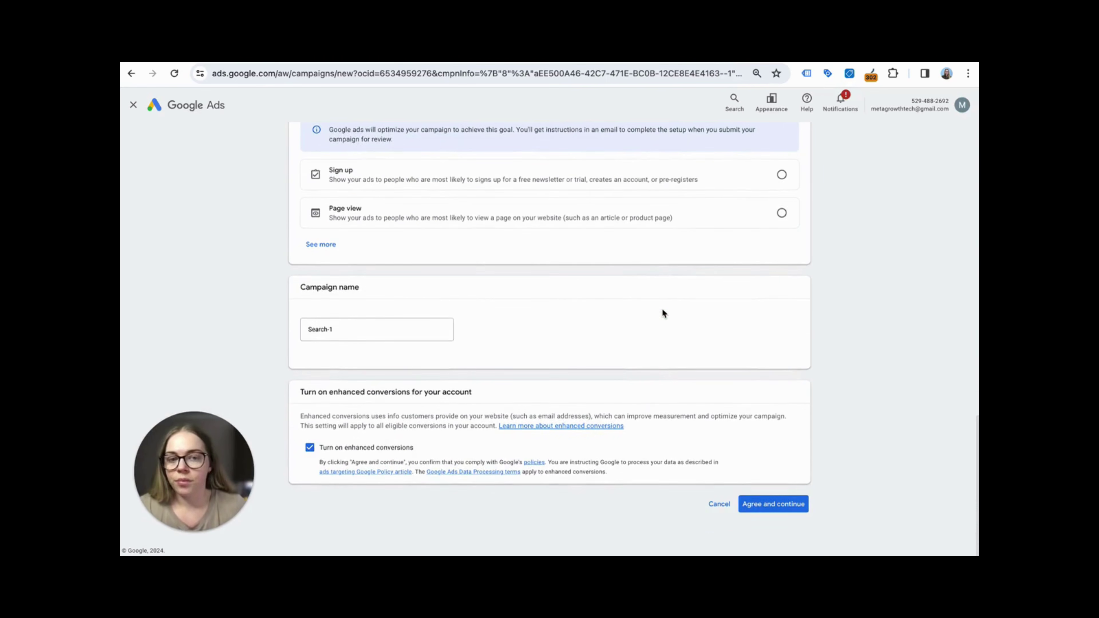
{"action": "left_click", "coordinate": [369, 332]}
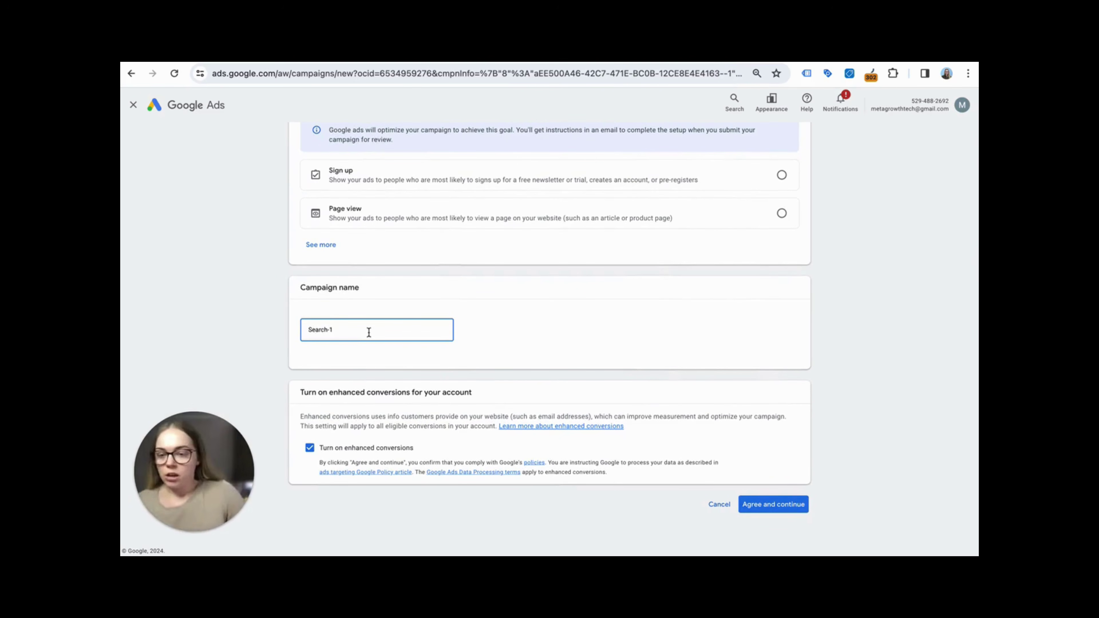
{"action": "triple_click", "coordinate": [369, 332]}
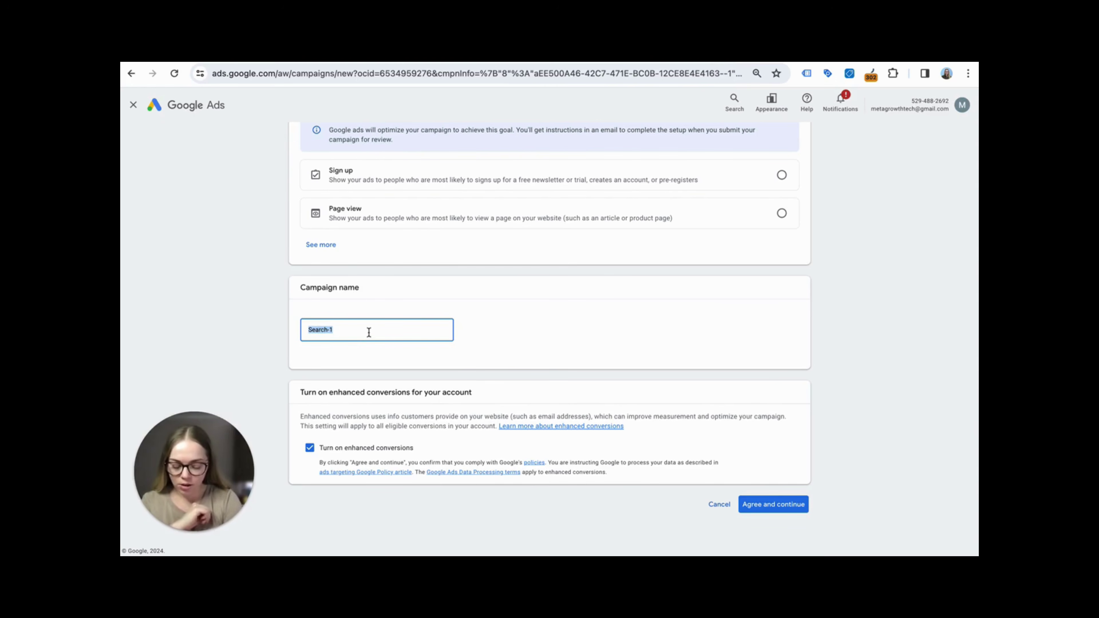
{"action": "type", "text": "Wo"}
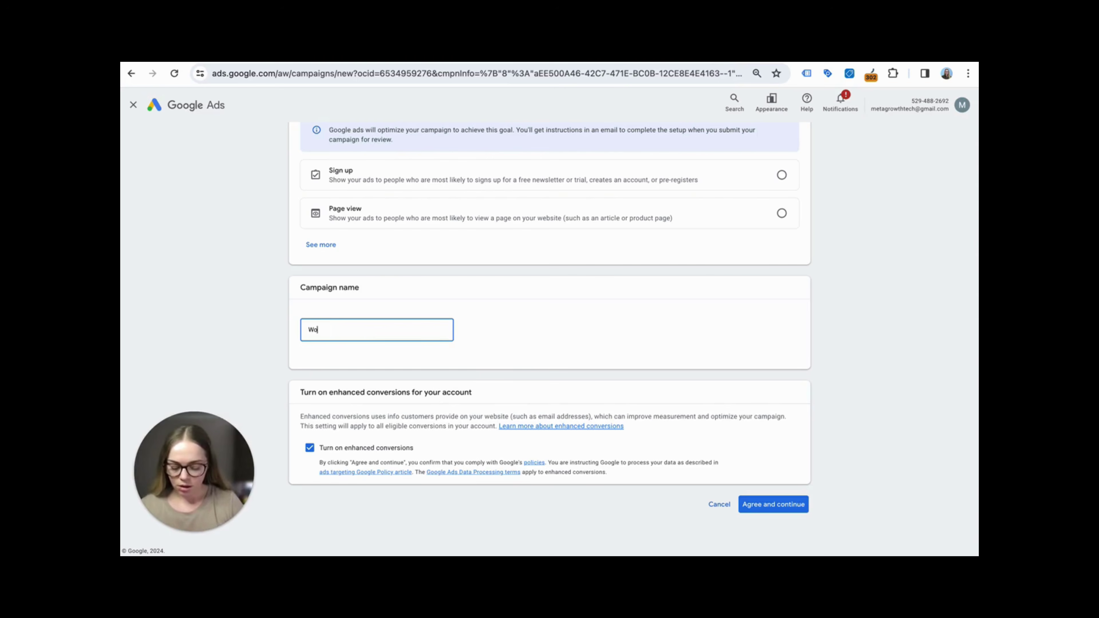
{"action": "type", "text": "rdPress Security"}
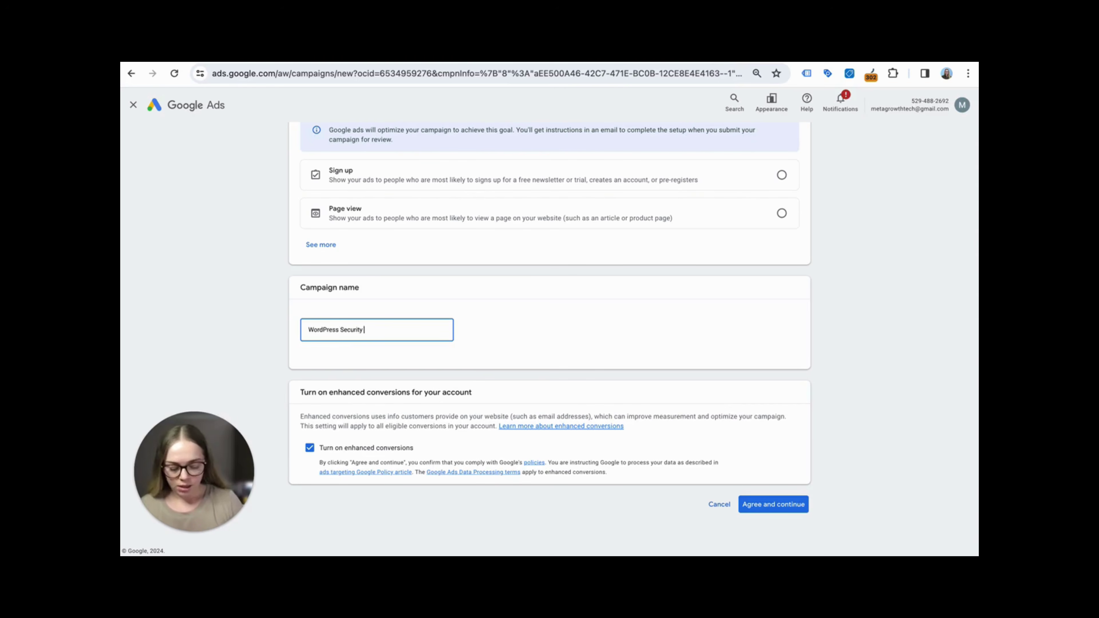
{"action": "type", "text": " | Search"}
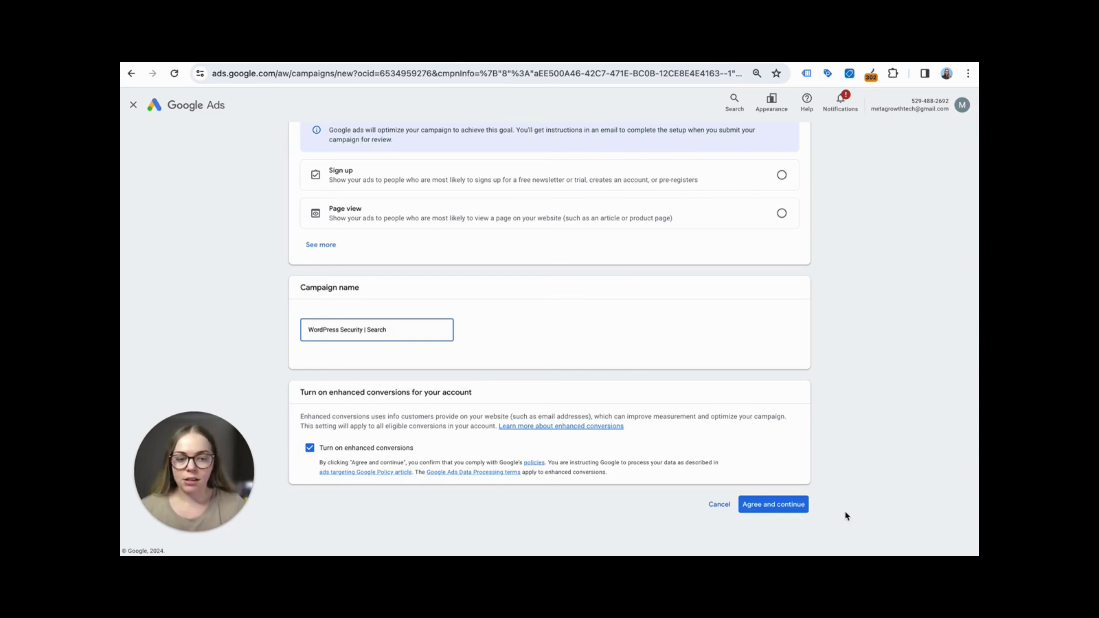
{"action": "left_click", "coordinate": [772, 505]}
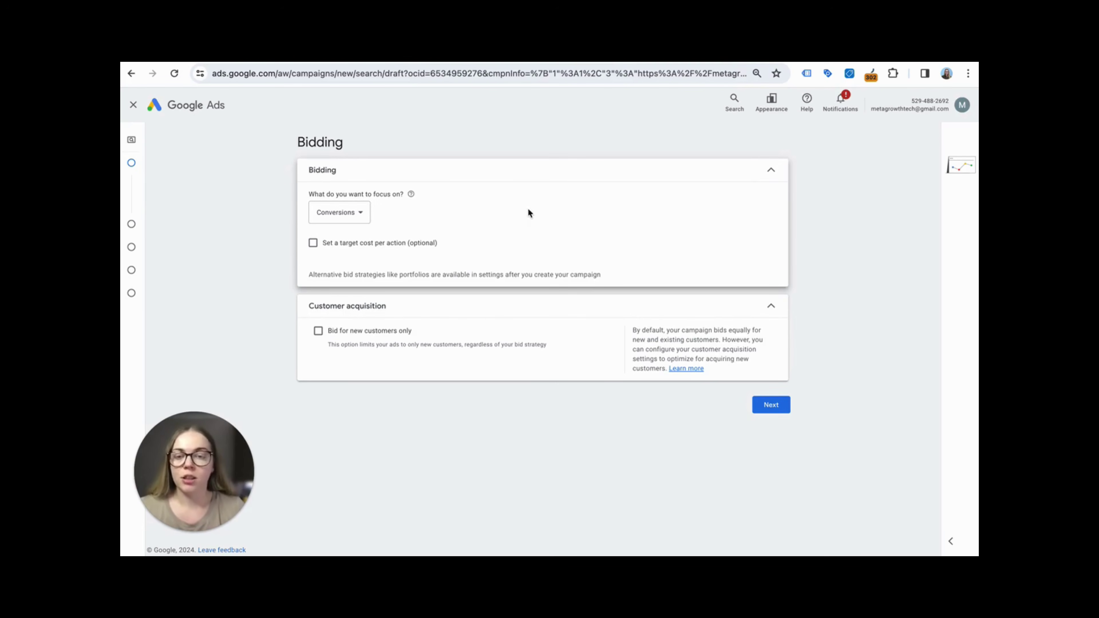
Set the bidding focus to Clicks without a maximum cost per click bid limit and continue to the campaign settings
{"action": "left_click", "coordinate": [361, 216]}
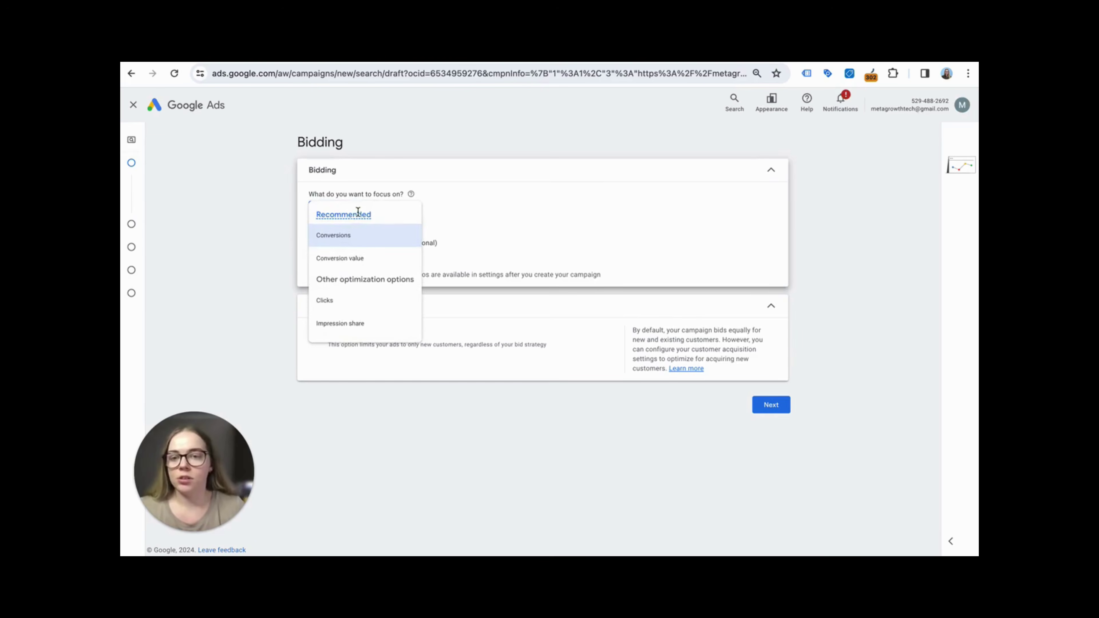
{"action": "left_click", "coordinate": [345, 304]}
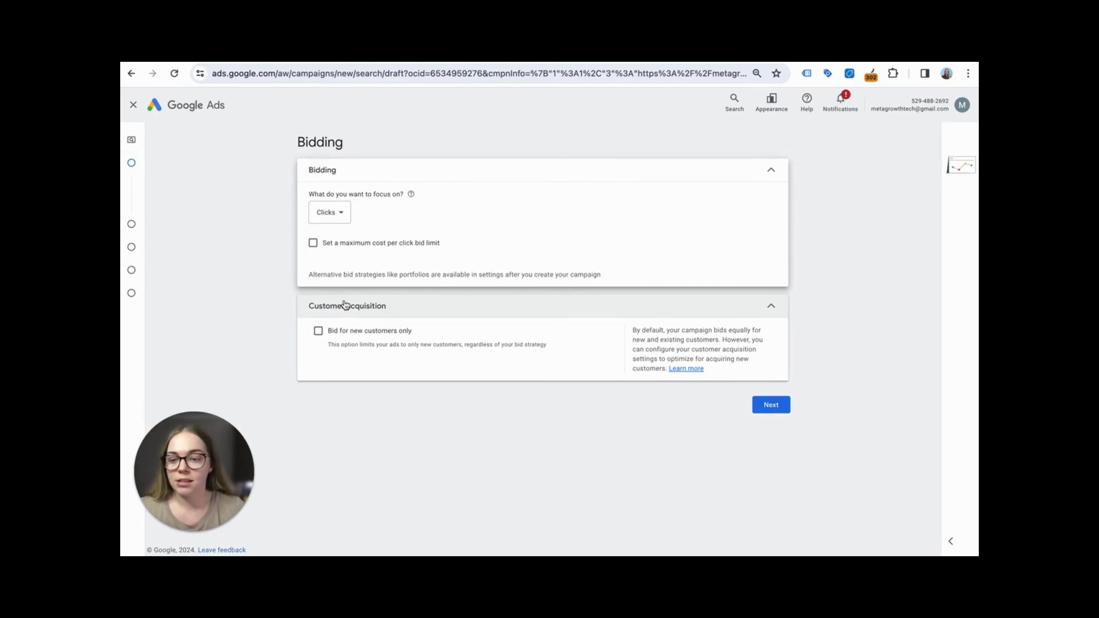
{"action": "left_click", "coordinate": [340, 217]}
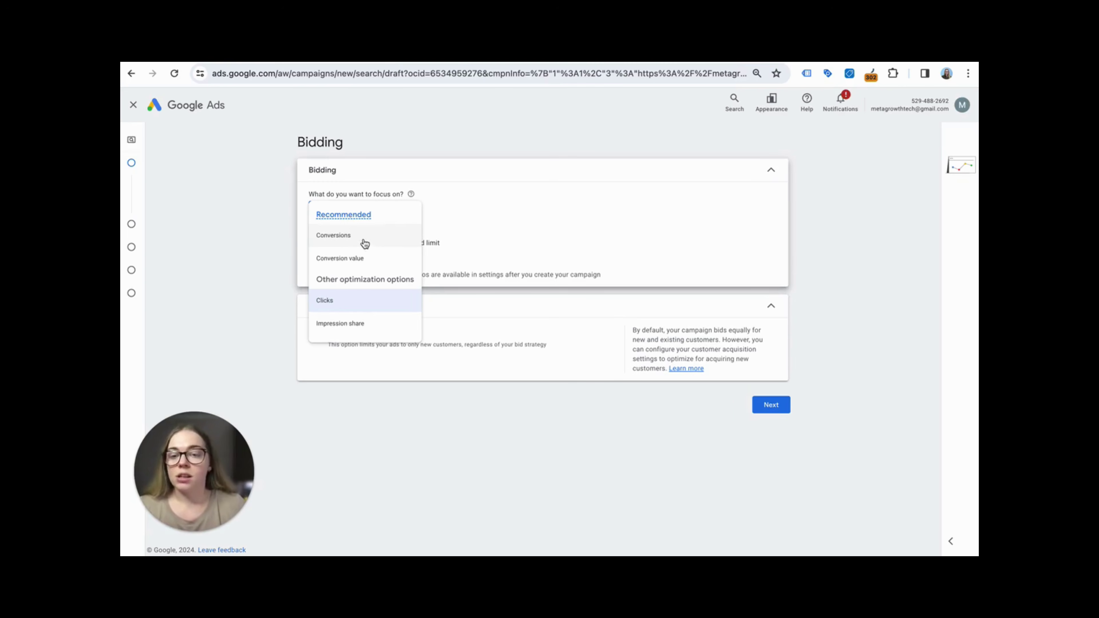
{"action": "mouse_move", "coordinate": [370, 241]}
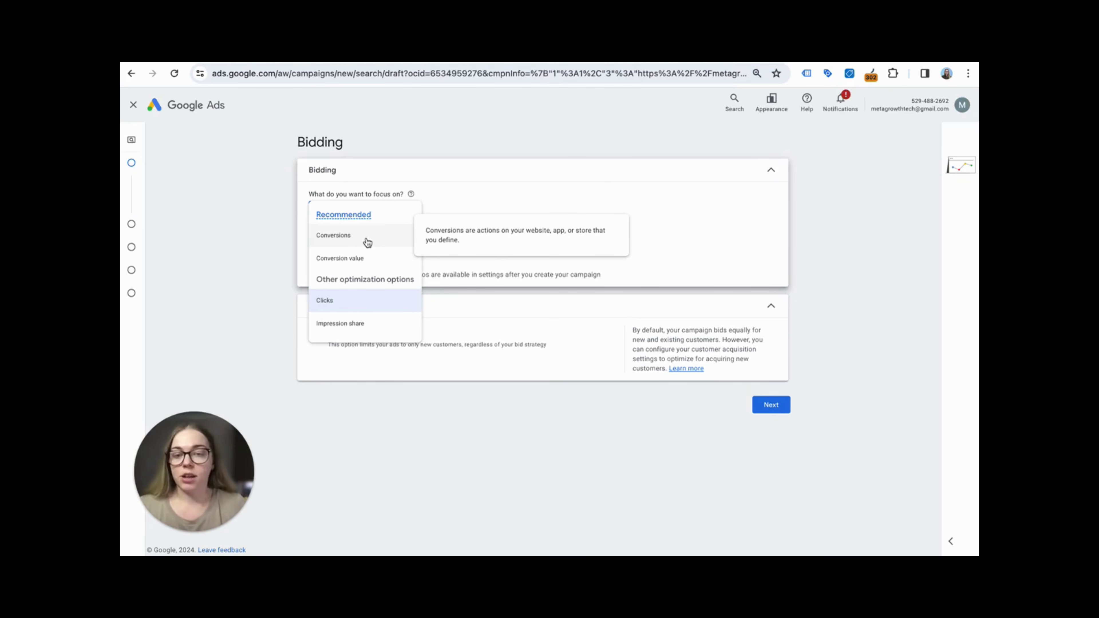
{"action": "mouse_move", "coordinate": [349, 308]}
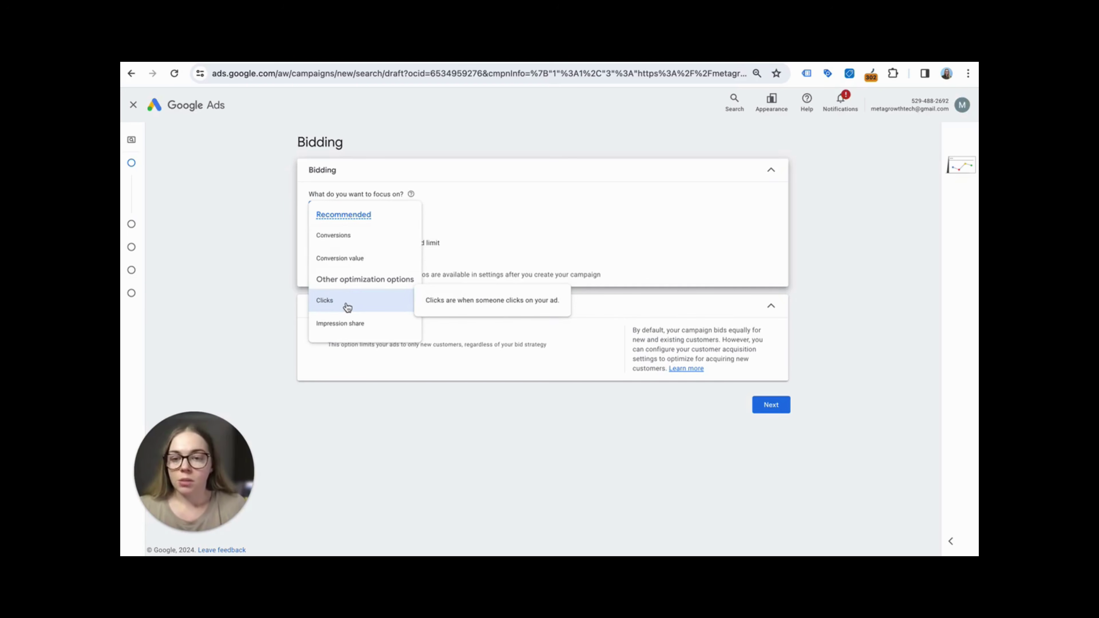
{"action": "left_click", "coordinate": [349, 308]}
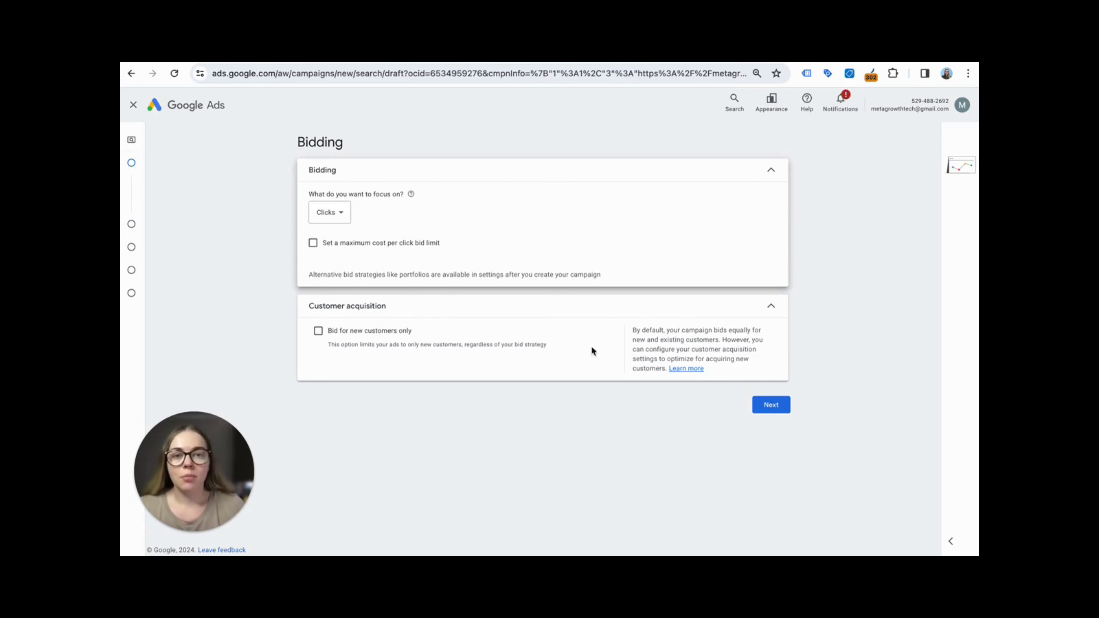
{"action": "left_click", "coordinate": [765, 408]}
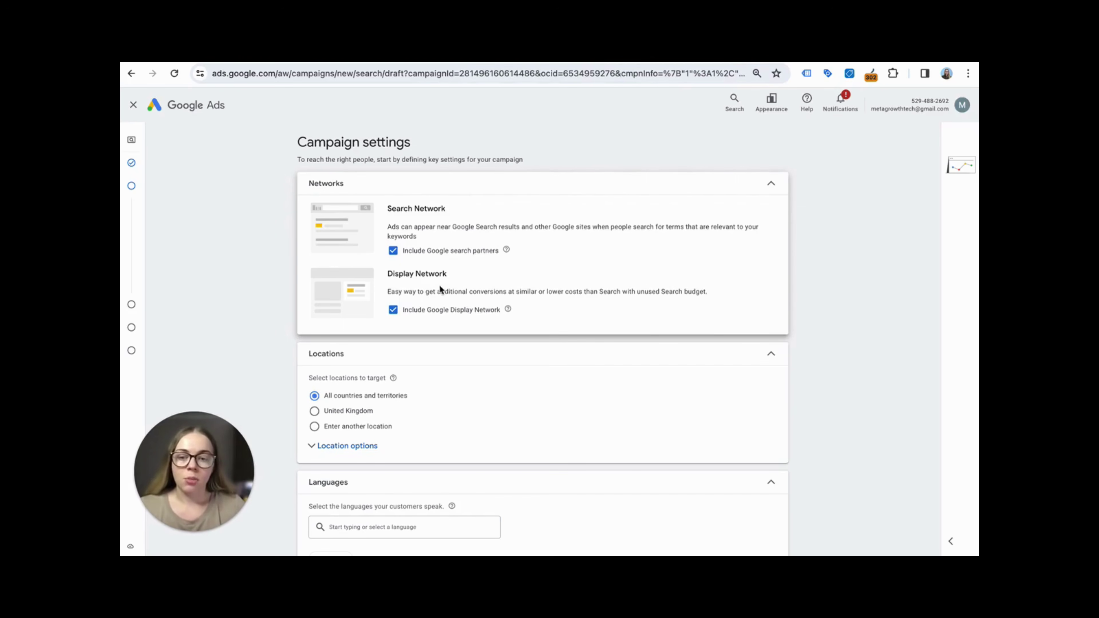
Exclude Google search partners and the Google Display Network from the campaign, and target the United Kingdom
{"action": "left_click", "coordinate": [393, 250]}
{"action": "left_click", "coordinate": [391, 311]}
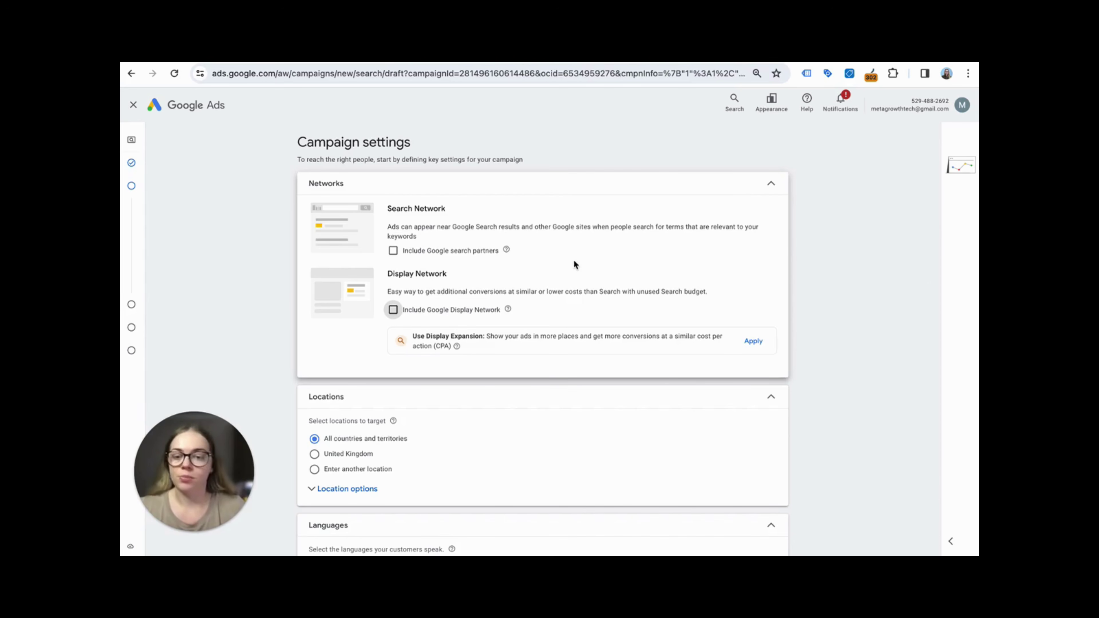
{"action": "scroll", "coordinate": [284, 307], "scroll_direction": "down", "scroll_amount": 3}
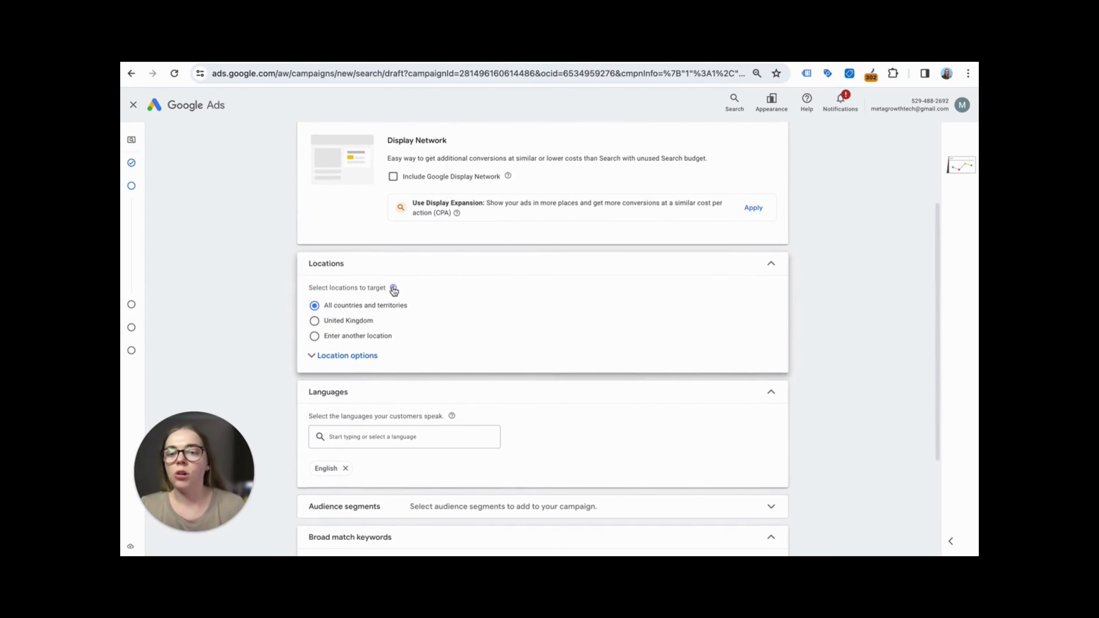
{"action": "left_click", "coordinate": [342, 325]}
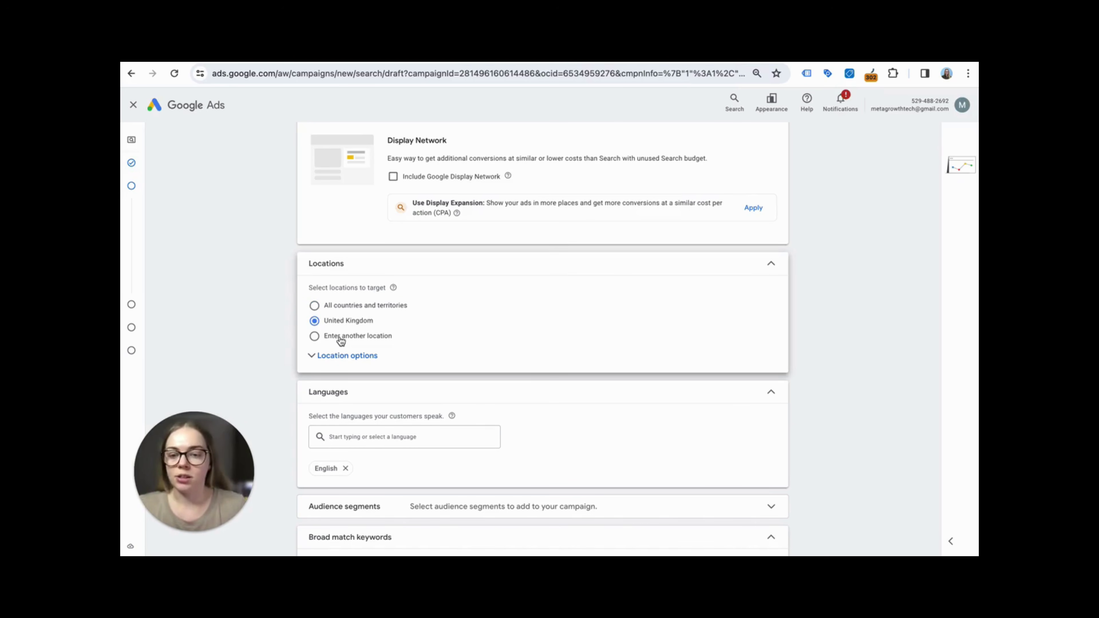
Search for Chelmsford and Essex as custom target locations, and return the location targeting to United Kingdom
{"action": "left_click", "coordinate": [341, 340]}
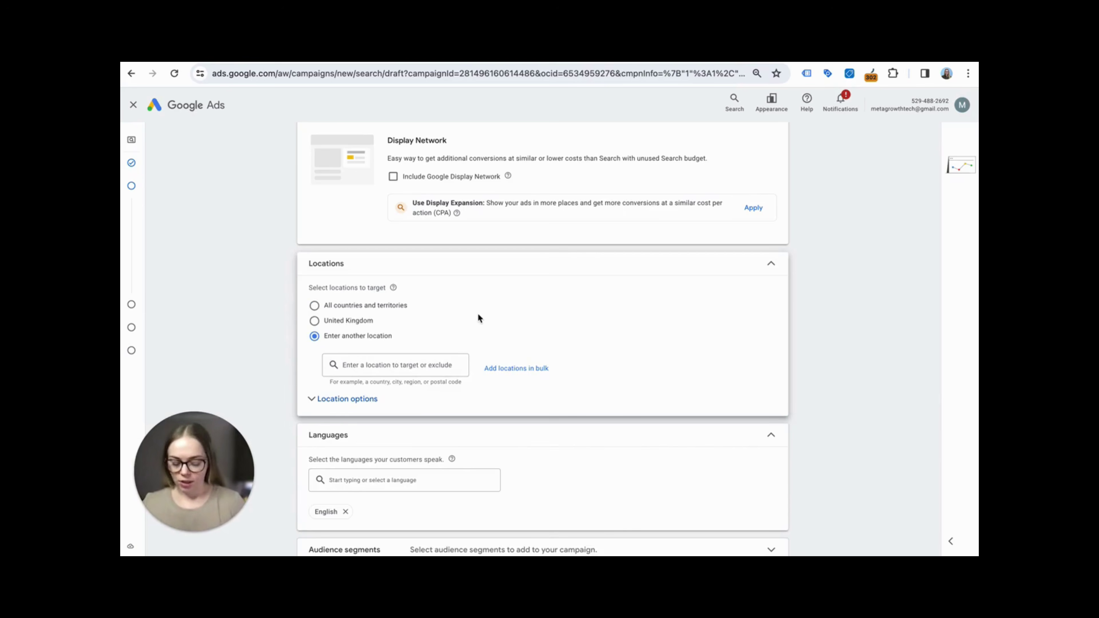
{"action": "type", "text": "cheslmford"}
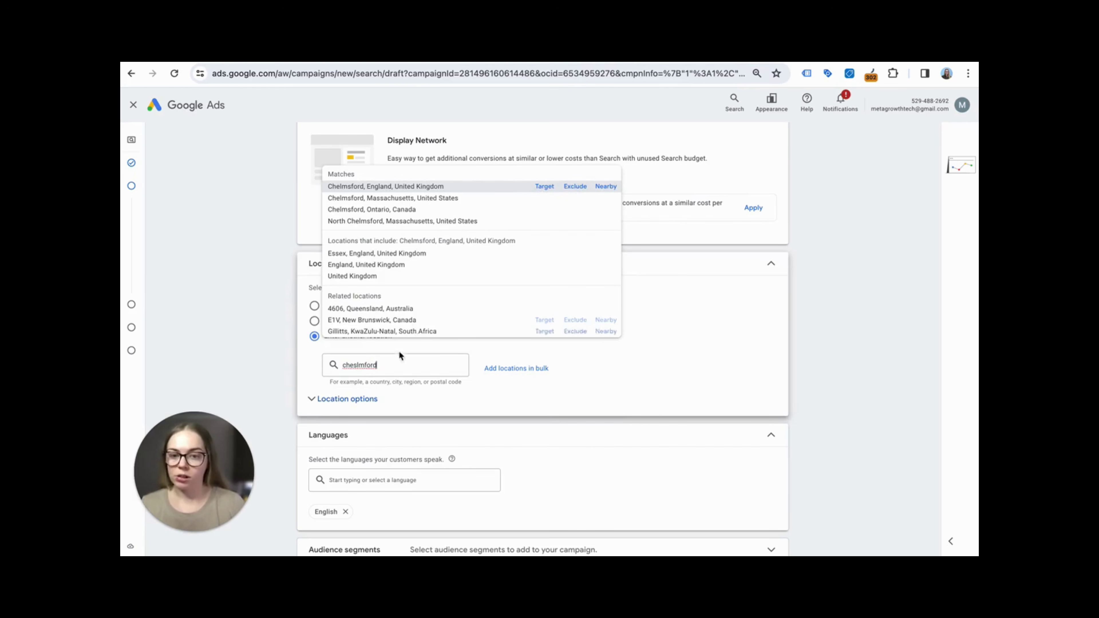
{"action": "left_click_drag", "start_coordinate": [392, 365], "coordinate": [340, 370]}
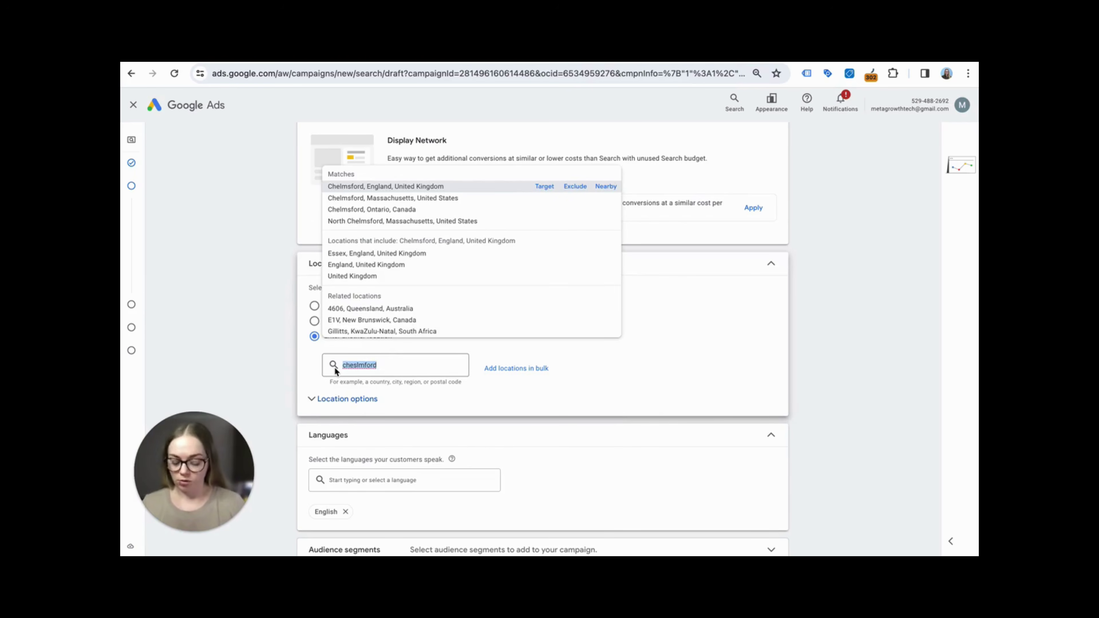
{"action": "type", "text": "essex"}
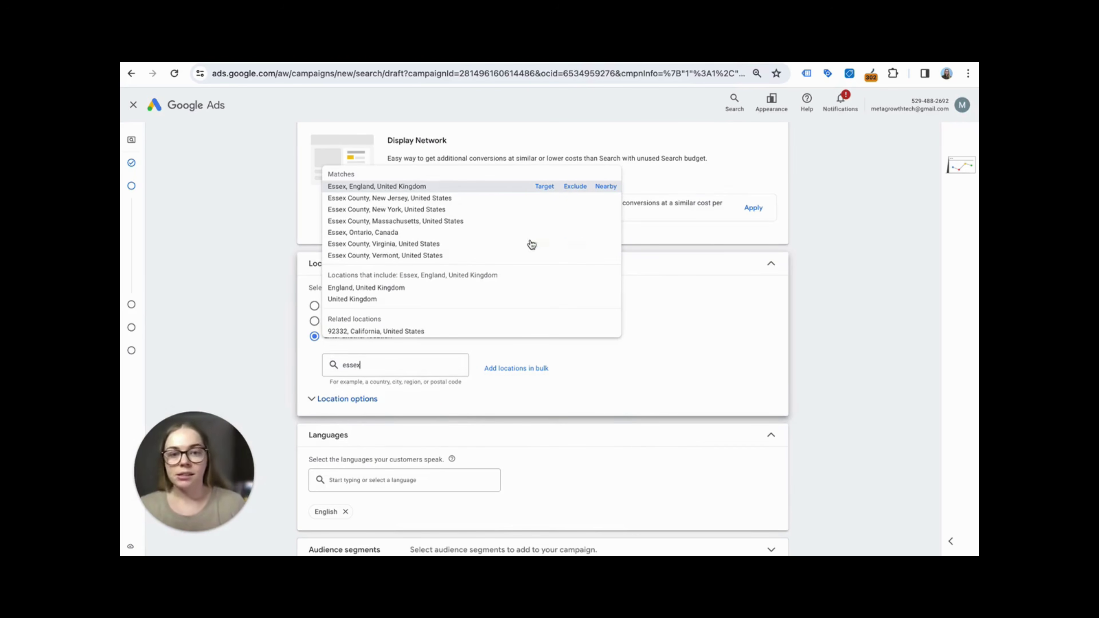
{"action": "left_click", "coordinate": [306, 363]}
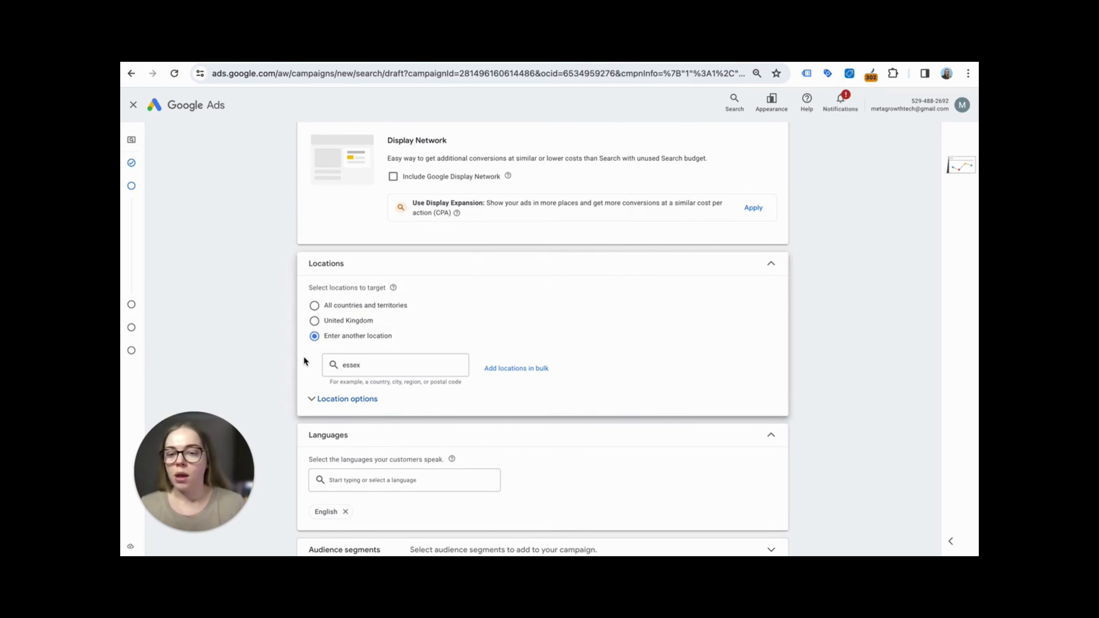
{"action": "left_click", "coordinate": [315, 321]}
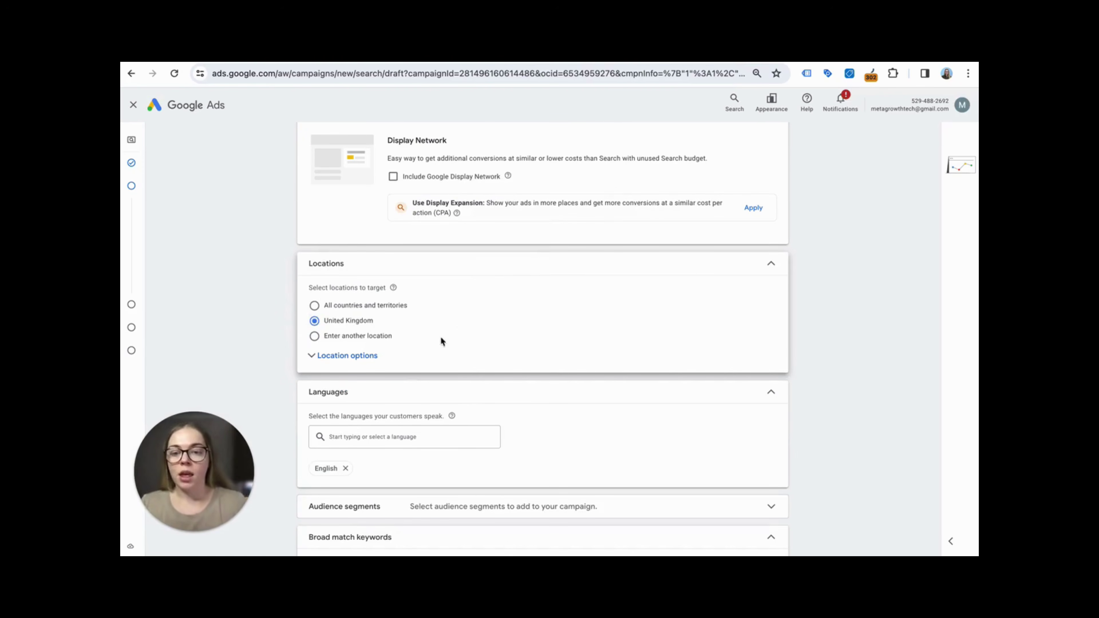
Set the location option to Presence: People in or regularly in your targeted locations, and check the language and broad match keyword settings
{"action": "left_click", "coordinate": [327, 357]}
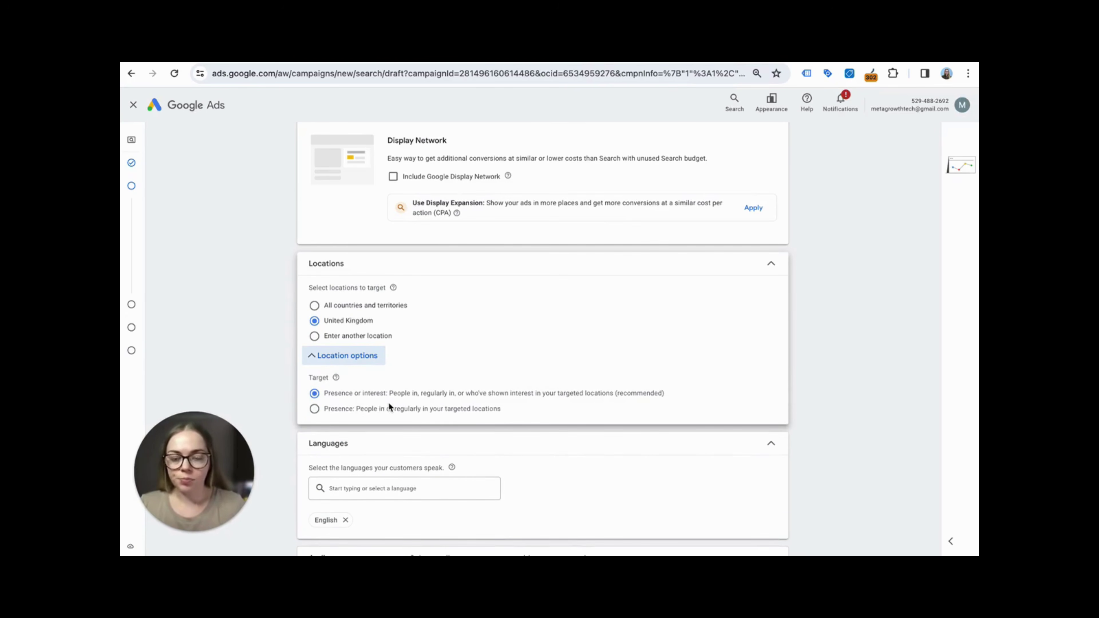
{"action": "left_click", "coordinate": [314, 410]}
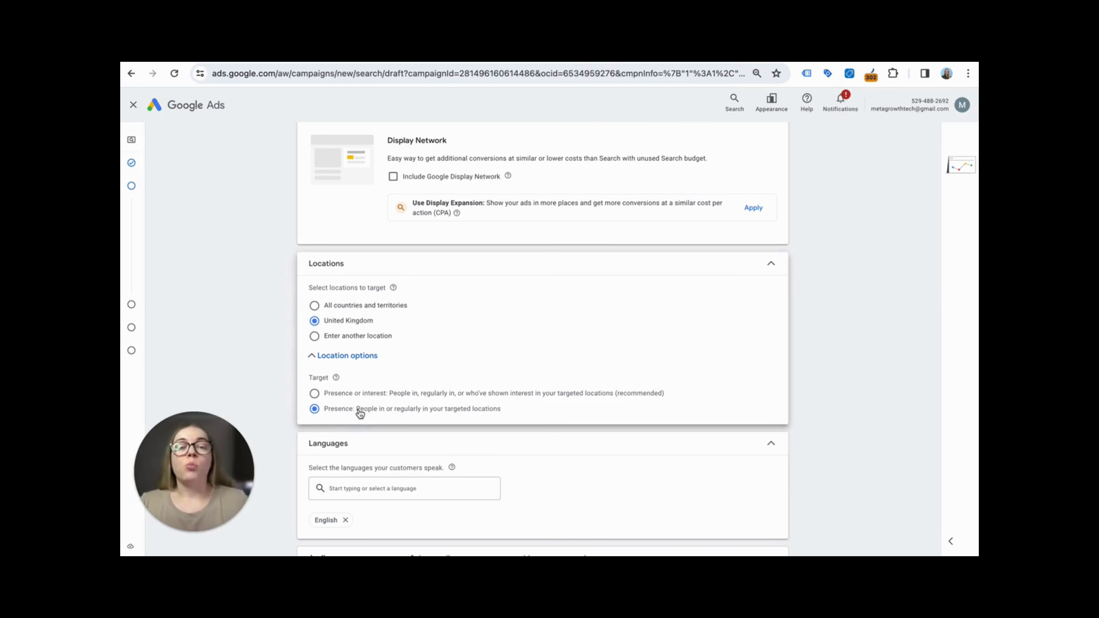
{"action": "scroll", "coordinate": [410, 404], "scroll_direction": "down", "scroll_amount": 5}
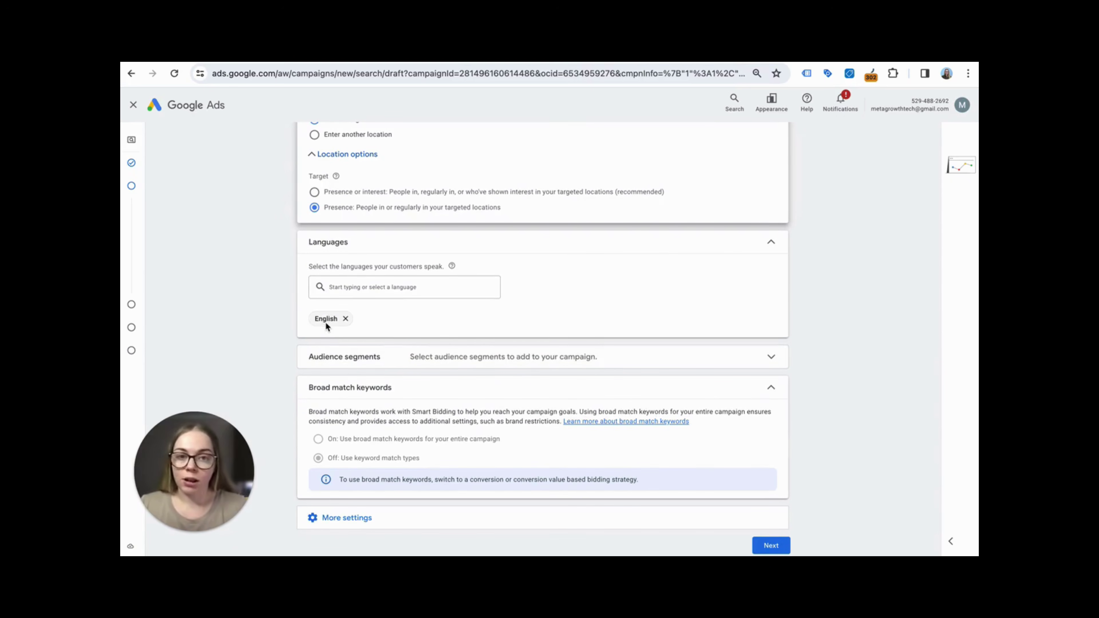
{"action": "left_click", "coordinate": [359, 287]}
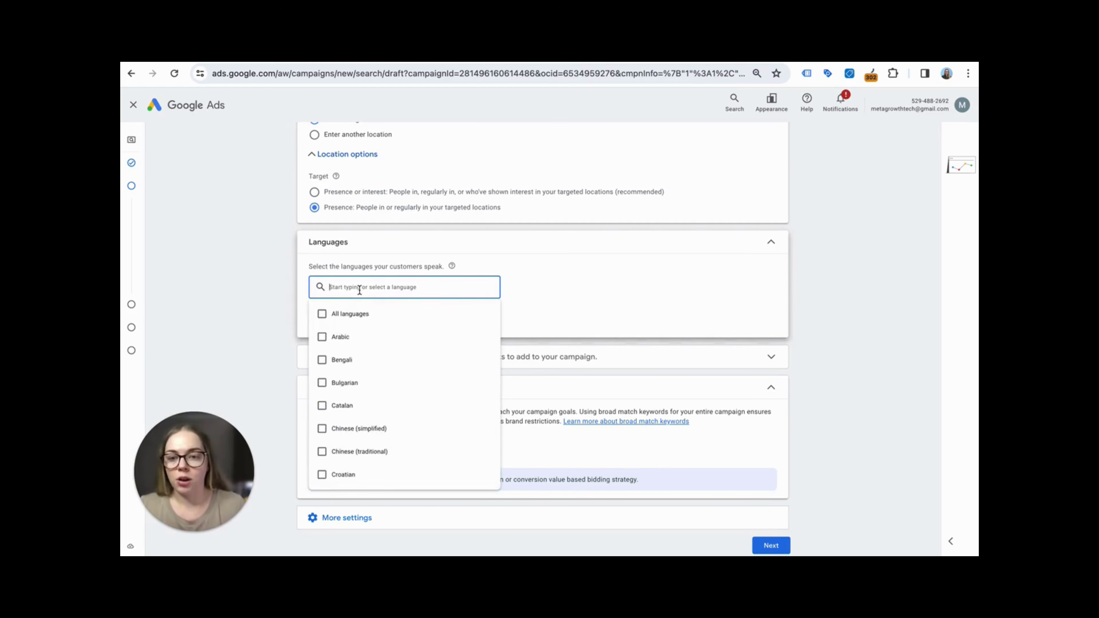
{"action": "left_click", "coordinate": [242, 290]}
{"action": "scroll", "coordinate": [606, 302], "scroll_direction": "down", "scroll_amount": 1}
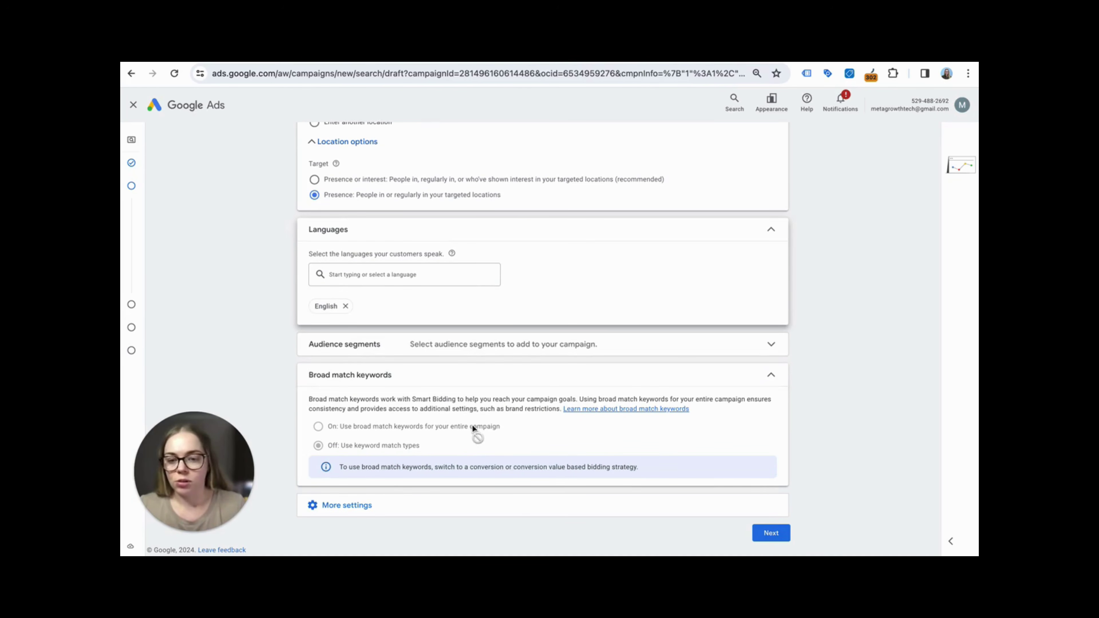
{"action": "scroll", "coordinate": [422, 419], "scroll_direction": "up", "scroll_amount": 1}
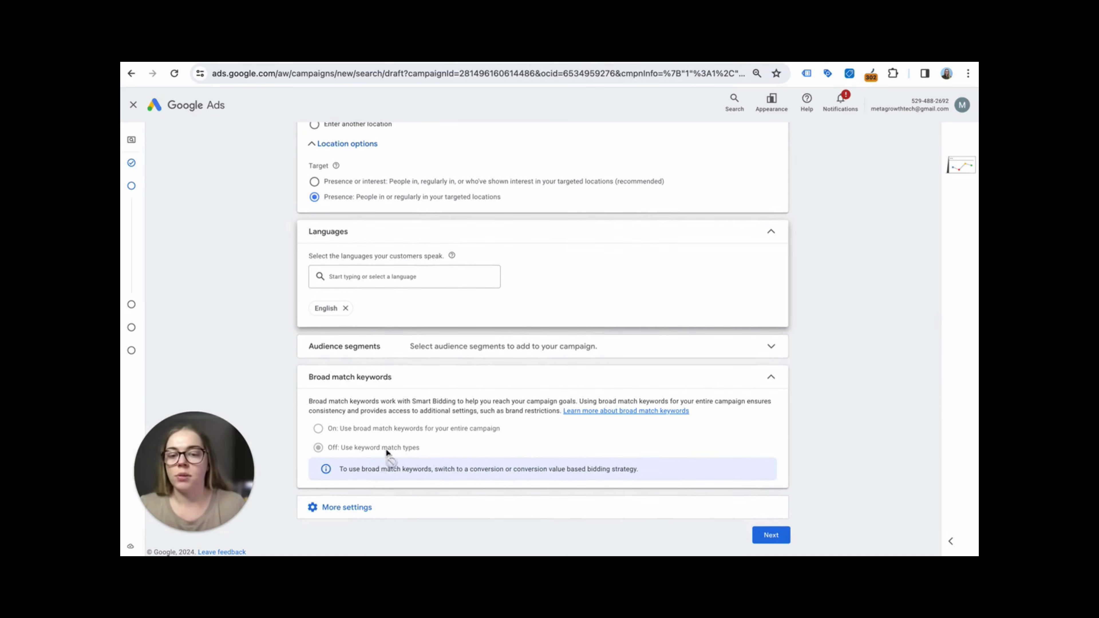
Open the campaign's ad schedule among the additional settings and set its start time to 07:00
{"action": "left_click", "coordinate": [333, 507]}
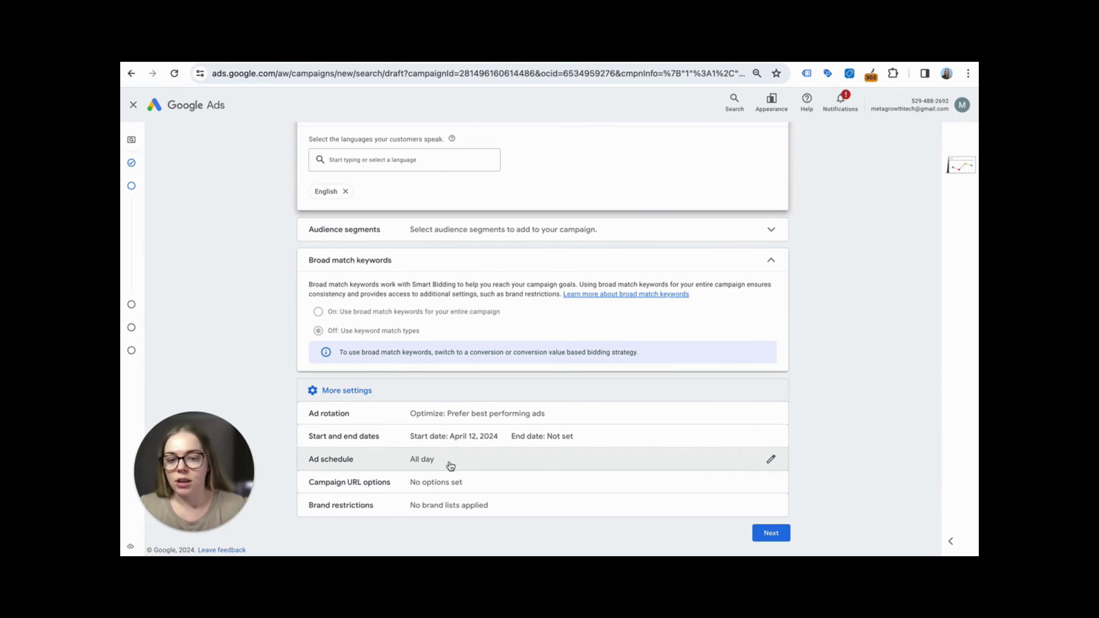
{"action": "left_click", "coordinate": [769, 461]}
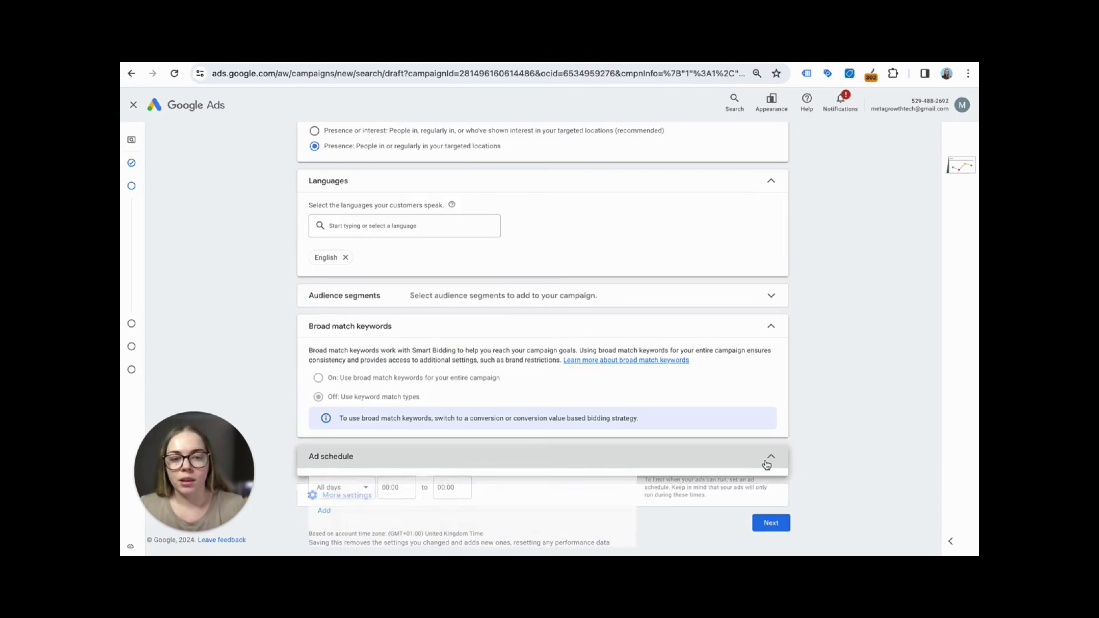
{"action": "scroll", "coordinate": [585, 404], "scroll_direction": "down", "scroll_amount": 2}
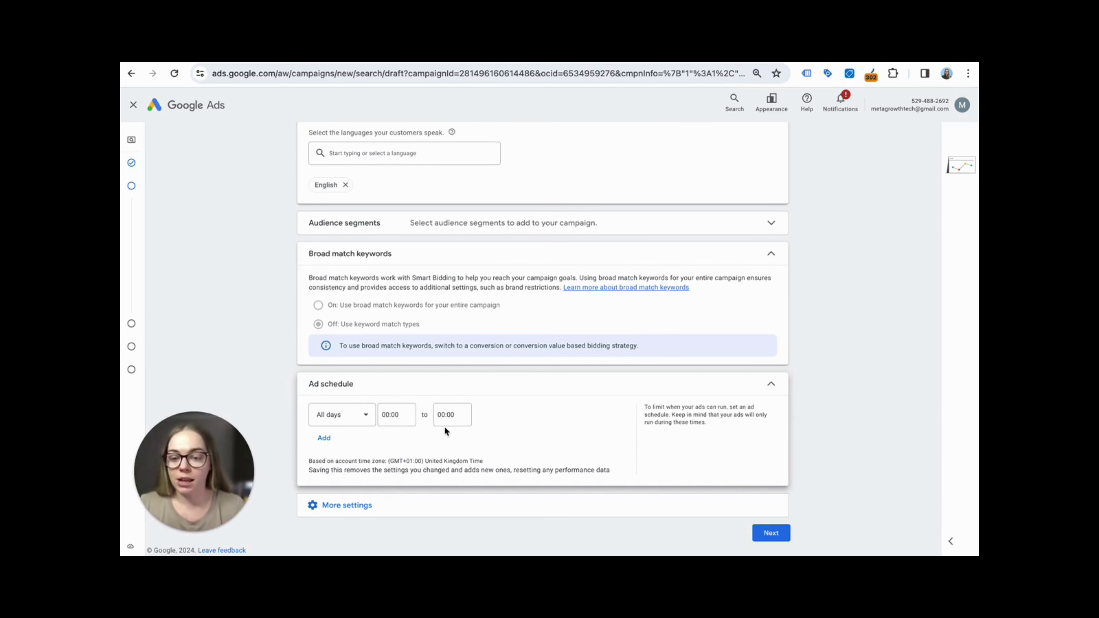
{"action": "left_click", "coordinate": [348, 418]}
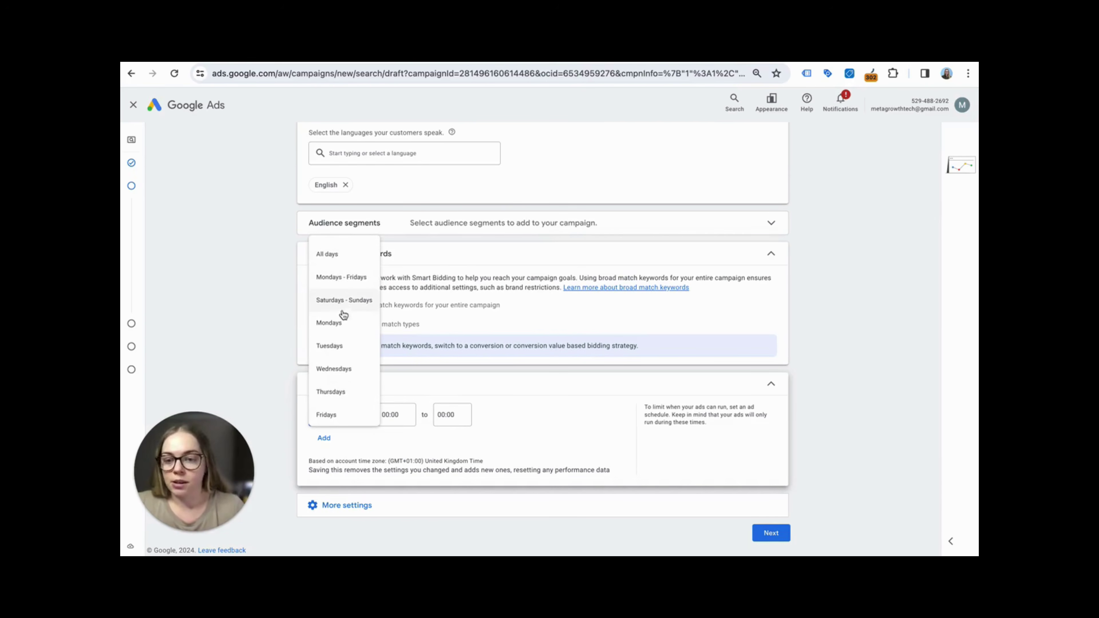
{"action": "scroll", "coordinate": [352, 342], "scroll_direction": "down", "scroll_amount": 2}
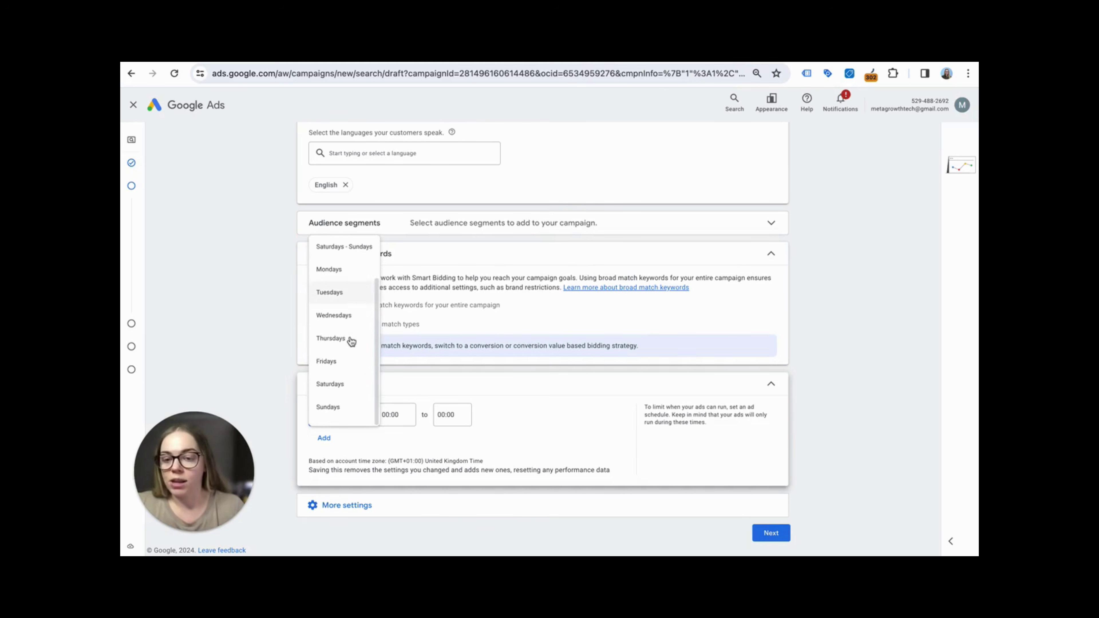
{"action": "left_click", "coordinate": [398, 415]}
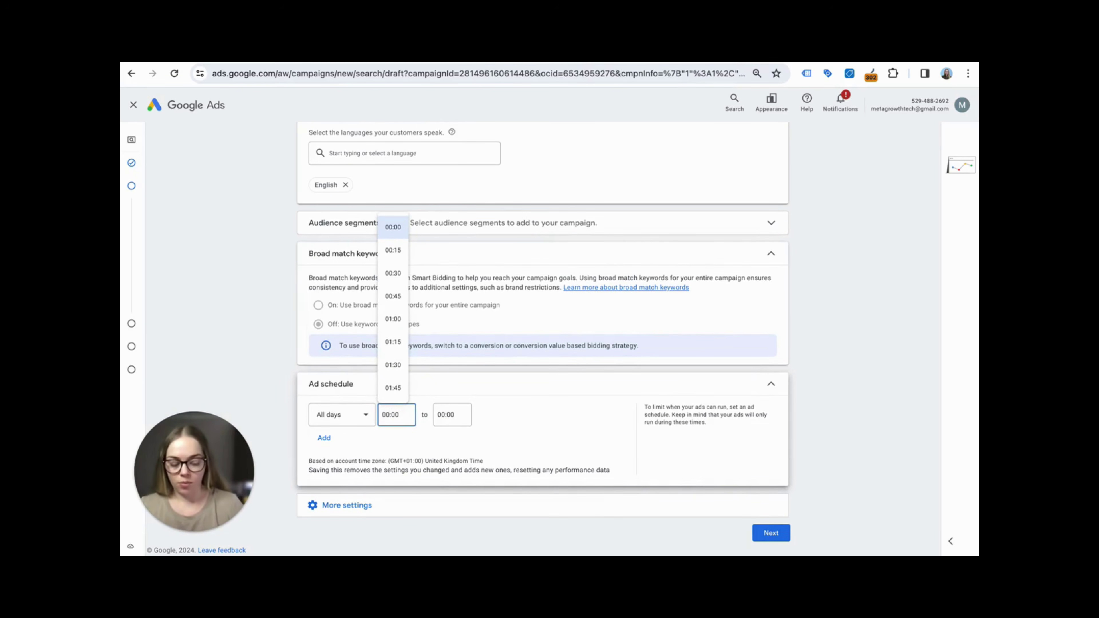
{"action": "key", "text": "BackSpace"}
{"action": "type", "text": "7"}
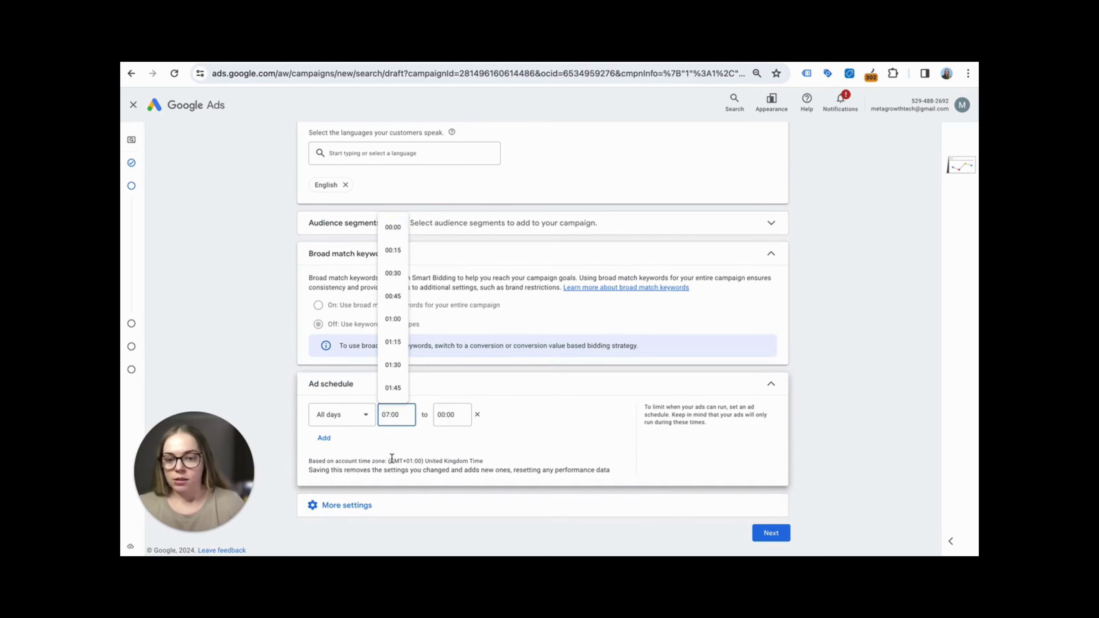
Set the ad schedule's end time to 19:00 and limit that time slot to Mondays - Fridays
{"action": "left_click", "coordinate": [445, 418]}
{"action": "key", "text": "BackSpace"}
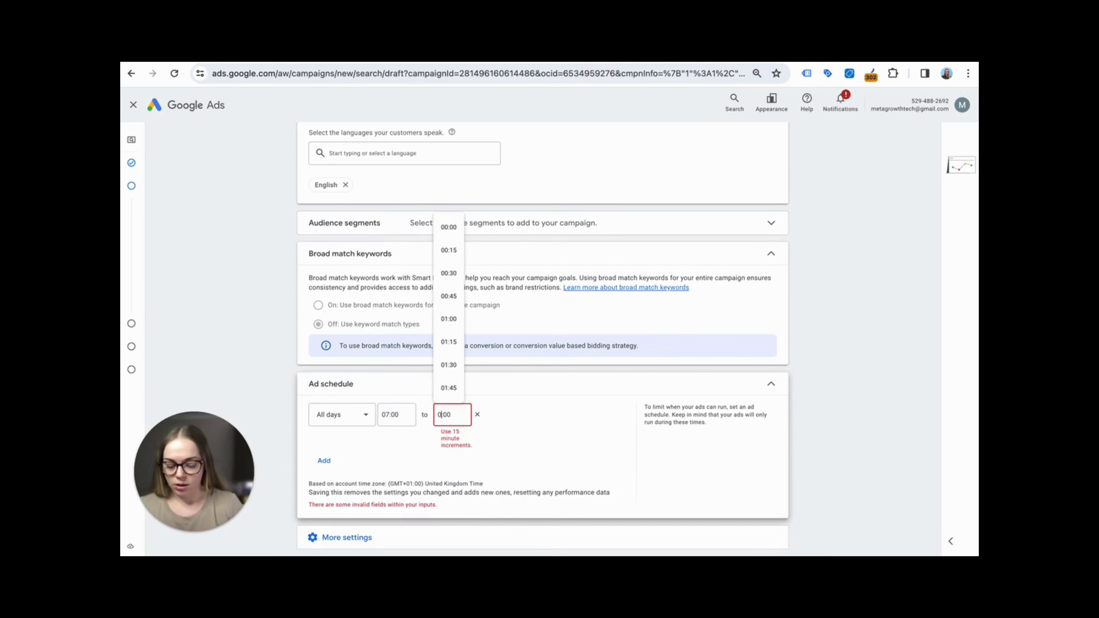
{"action": "type", "text": "19"}
{"action": "key", "text": "BackSpace"}
{"action": "key", "text": "BackSpace"}
{"action": "key", "text": "BackSpace"}
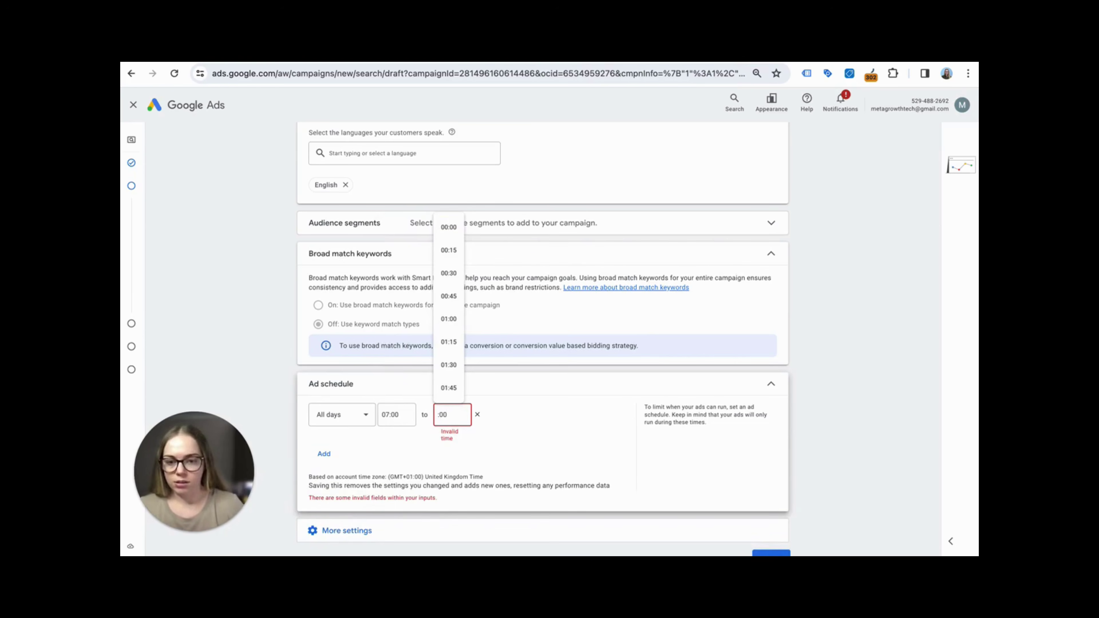
{"action": "type", "text": "19"}
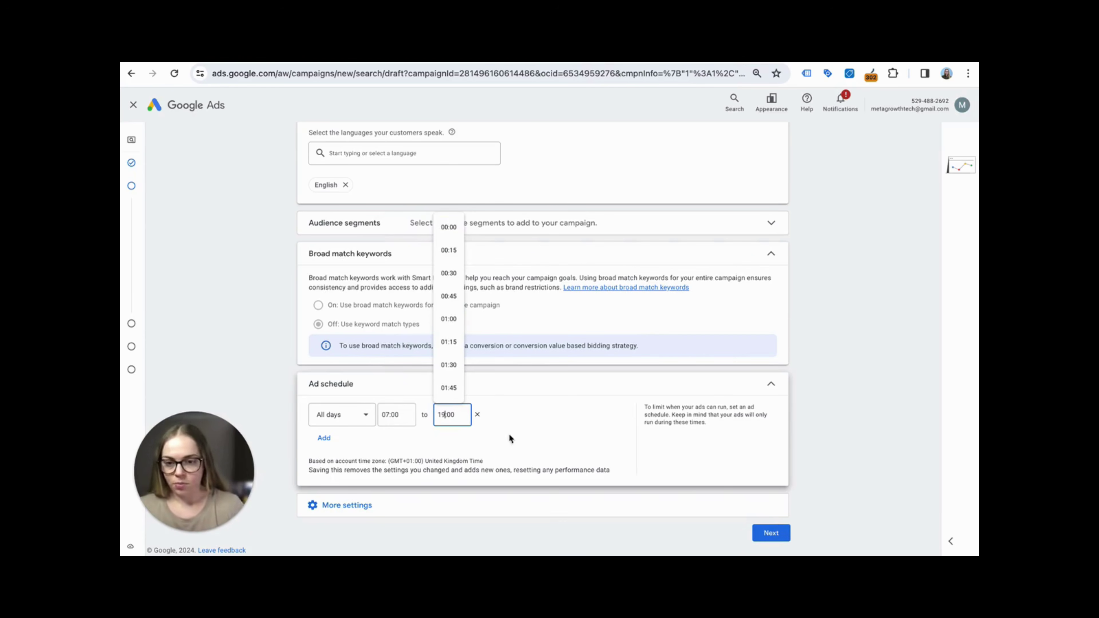
{"action": "left_click", "coordinate": [525, 428]}
{"action": "left_click", "coordinate": [345, 422]}
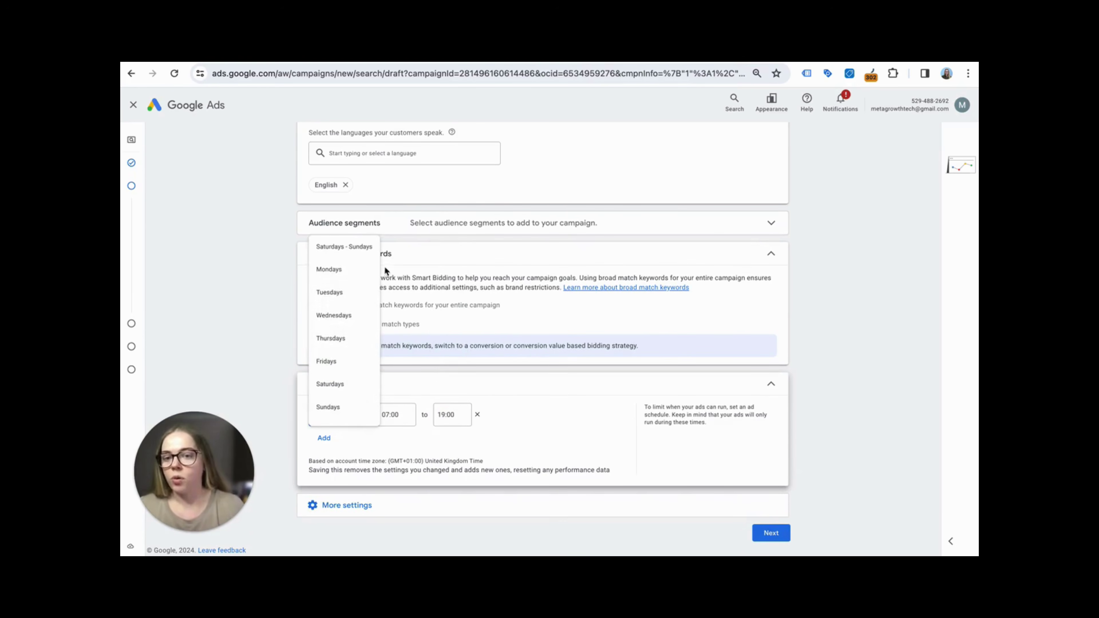
{"action": "scroll", "coordinate": [352, 273], "scroll_direction": "up", "scroll_amount": 3}
{"action": "left_click", "coordinate": [348, 280]}
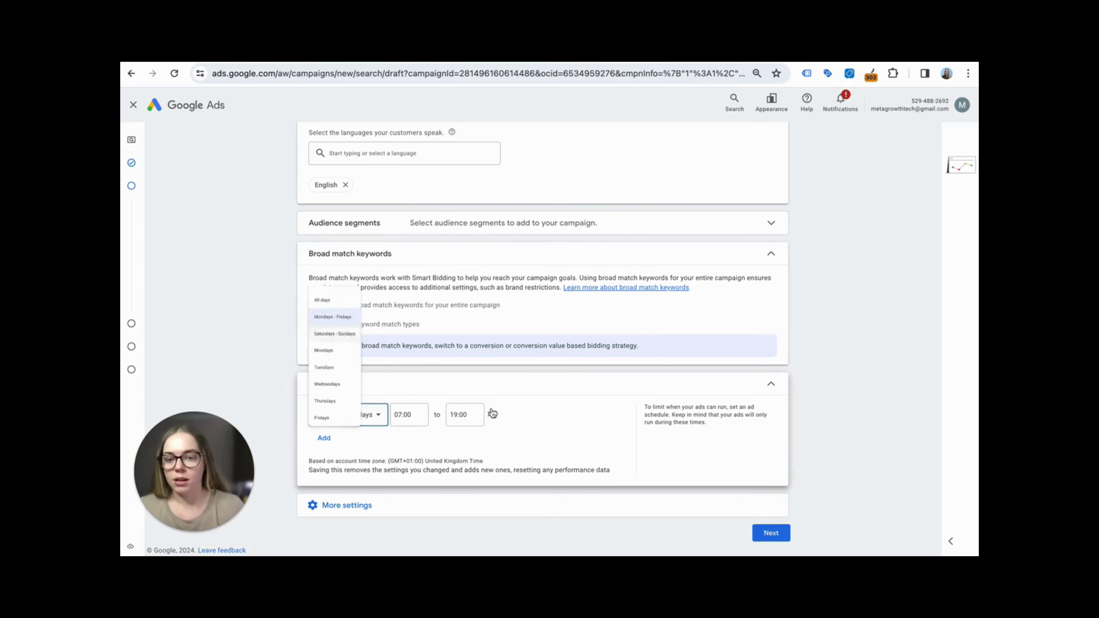
Add a second ad schedule slot for Saturdays - Sundays from 09:00 to 20:00 and continue to the keywords and ads setup
{"action": "left_click", "coordinate": [324, 438]}
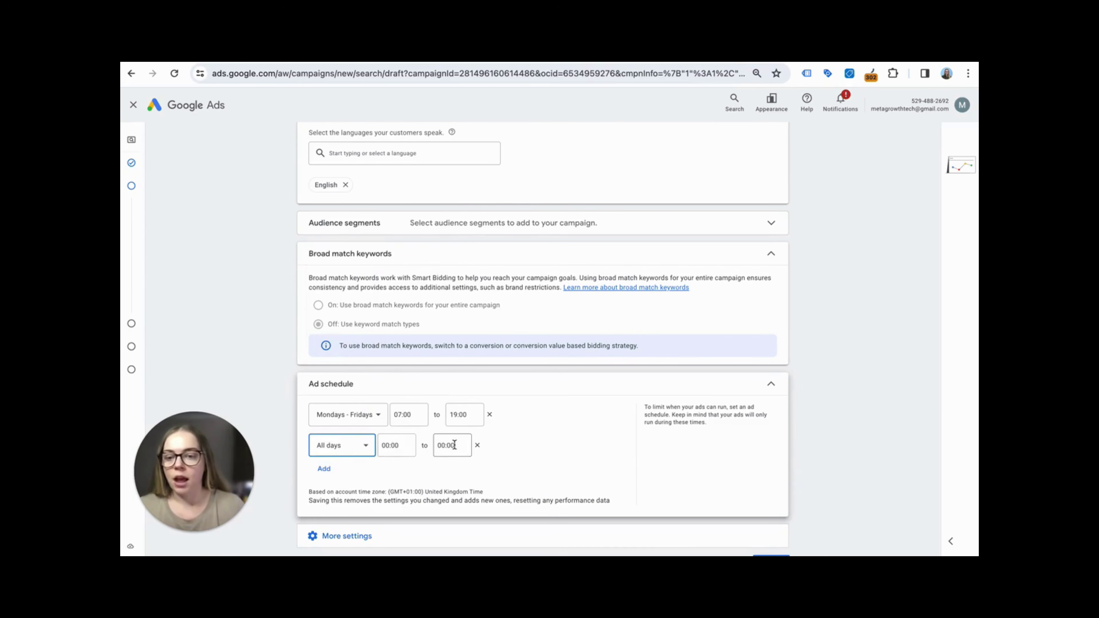
{"action": "left_click", "coordinate": [351, 450]}
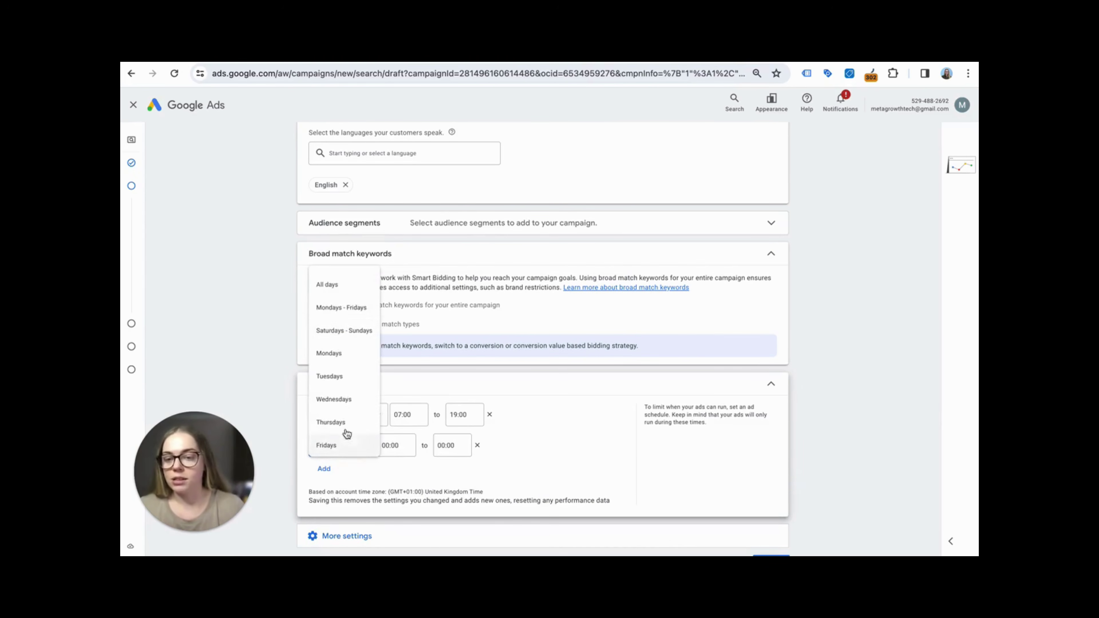
{"action": "left_click", "coordinate": [338, 331]}
{"action": "left_click", "coordinate": [405, 445]}
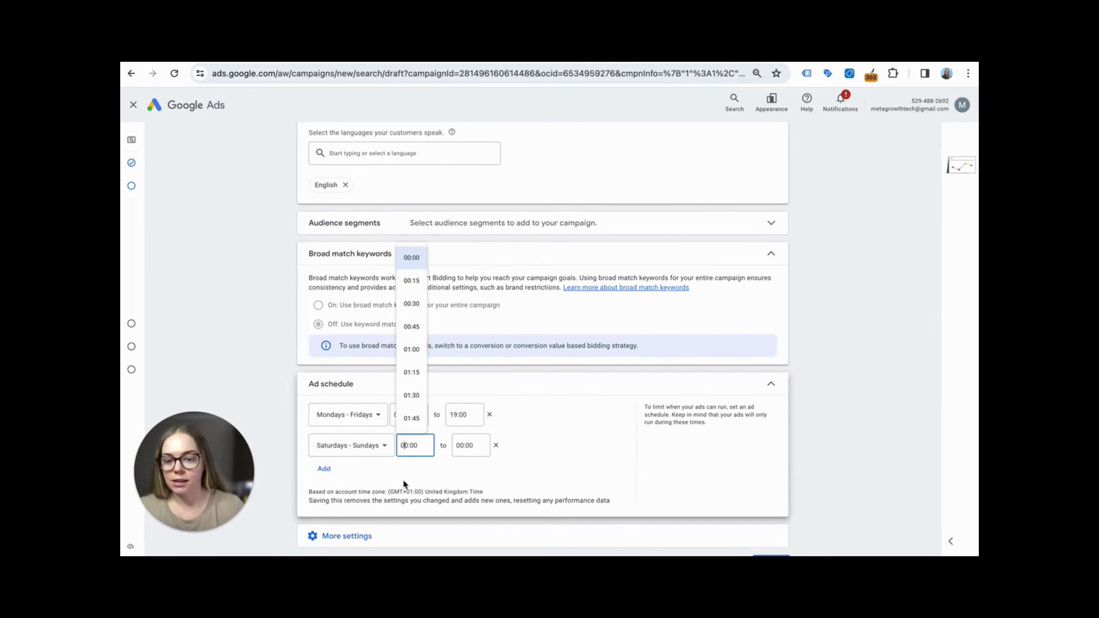
{"action": "key", "text": "BackSpace"}
{"action": "type", "text": "9"}
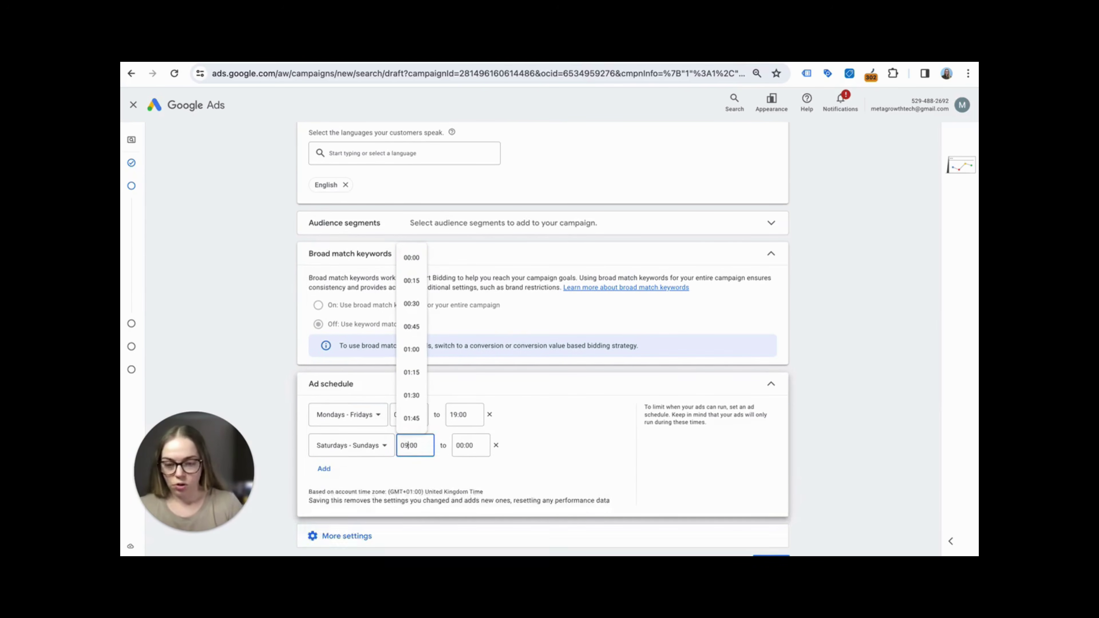
{"action": "left_click", "coordinate": [462, 445]}
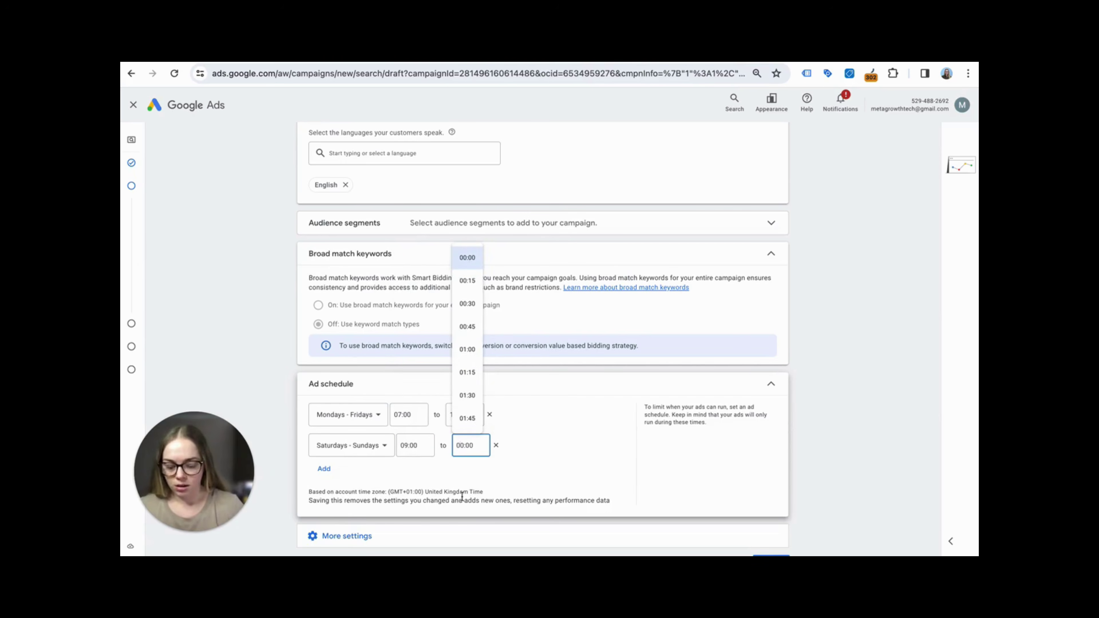
{"action": "key", "text": "BackSpace"}
{"action": "key", "text": "BackSpace"}
{"action": "type", "text": "20"}
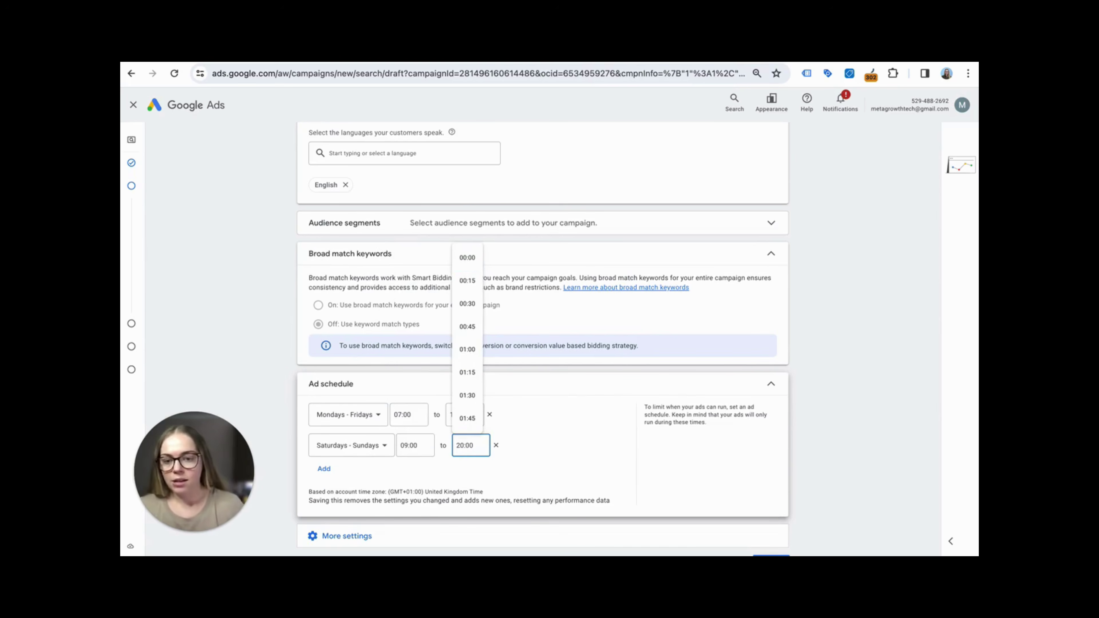
{"action": "left_click", "coordinate": [557, 444]}
{"action": "scroll", "coordinate": [565, 428], "scroll_direction": "down", "scroll_amount": 2}
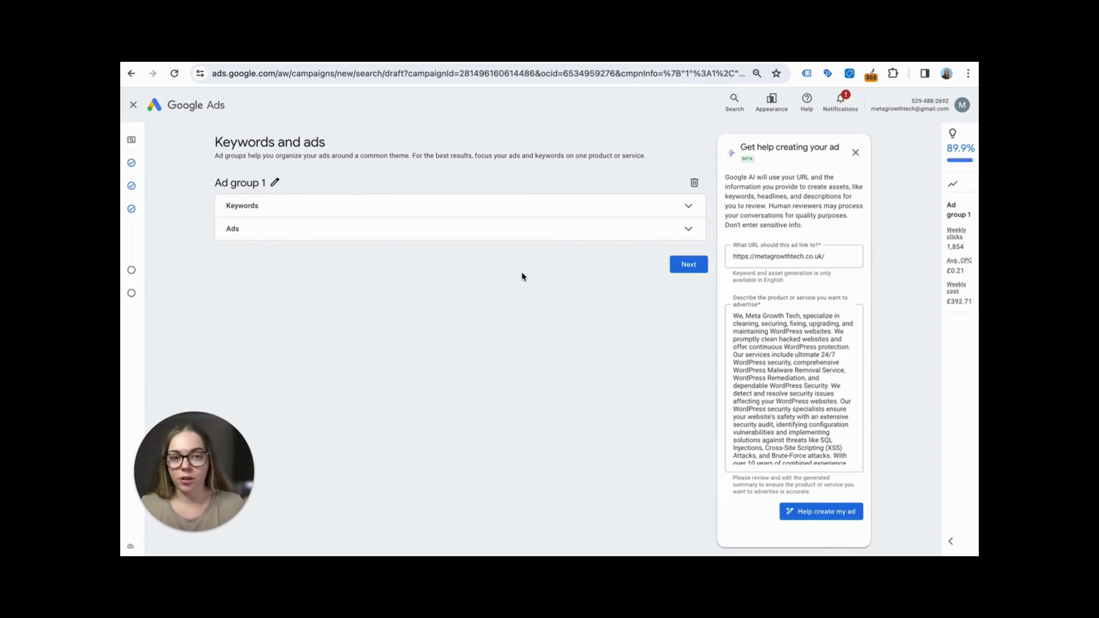
Rename the ad group as Malware Removal
{"action": "left_click", "coordinate": [276, 183]}
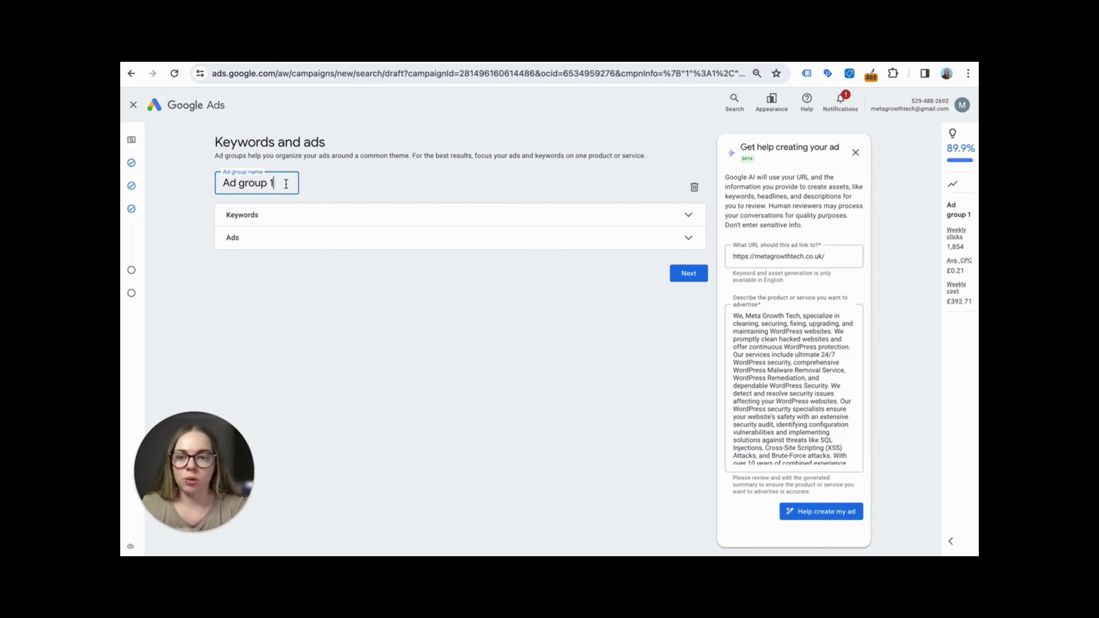
{"action": "triple_click", "coordinate": [285, 184]}
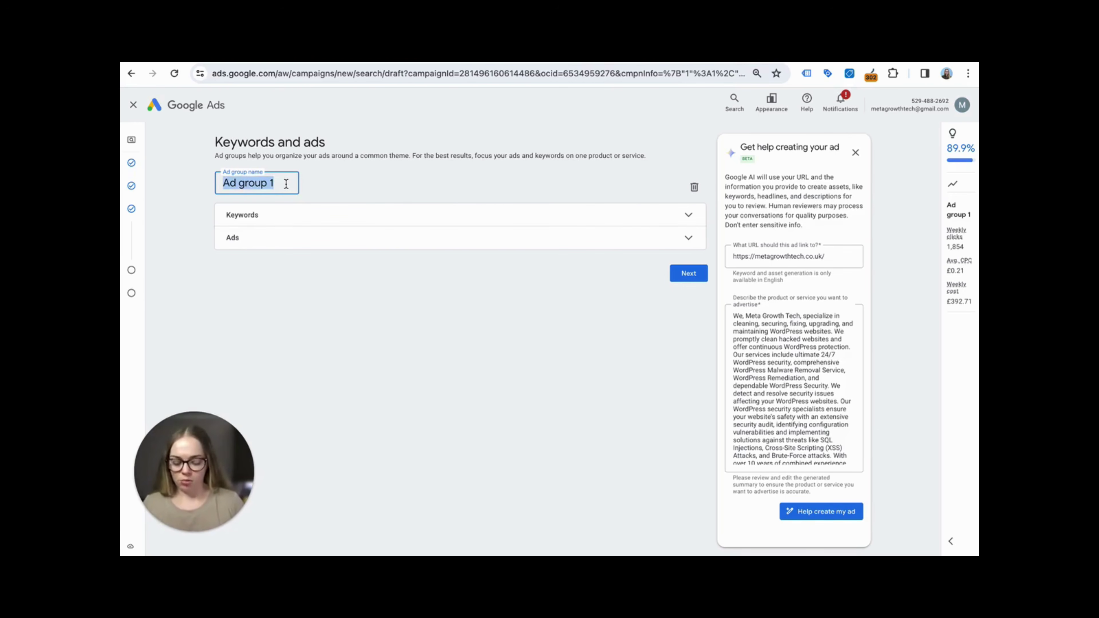
{"action": "type", "text": "Mal"}
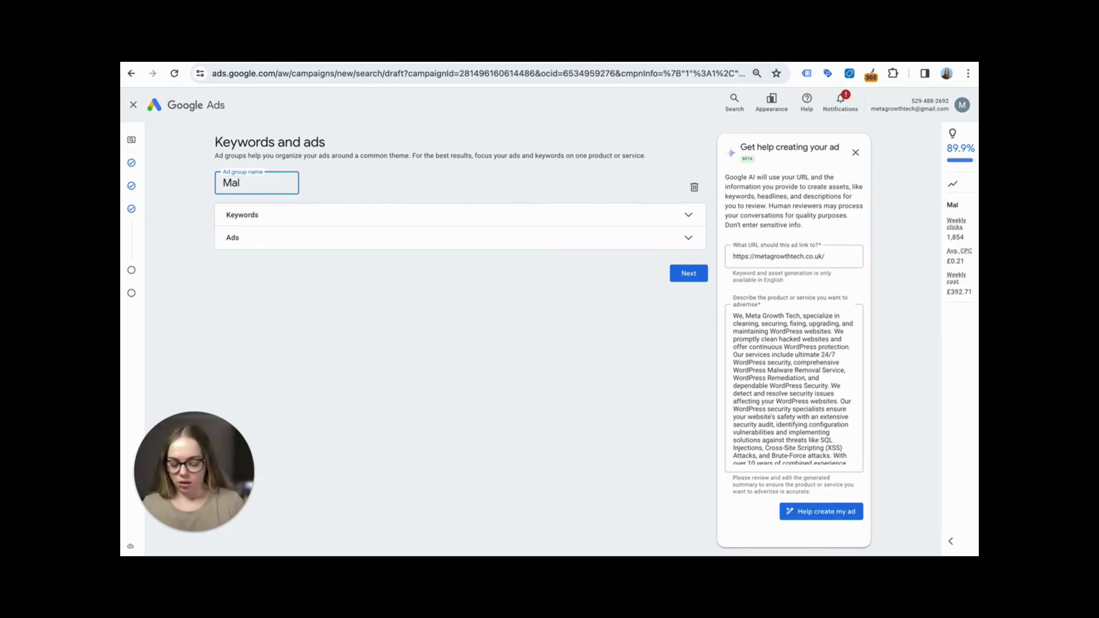
{"action": "type", "text": "ware Remov"}
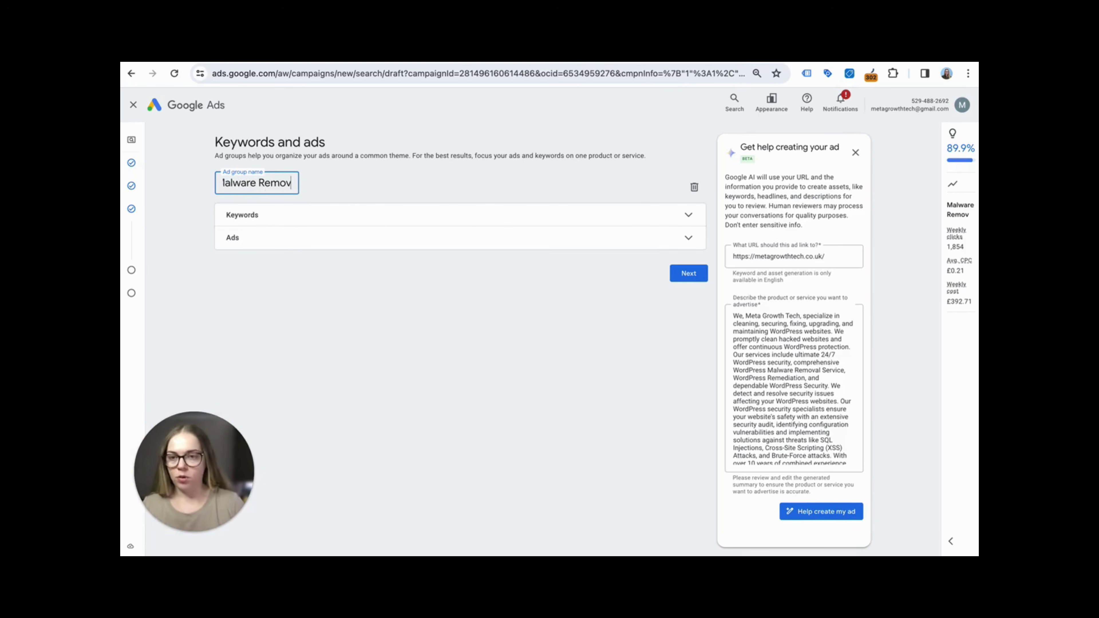
{"action": "type", "text": "al"}
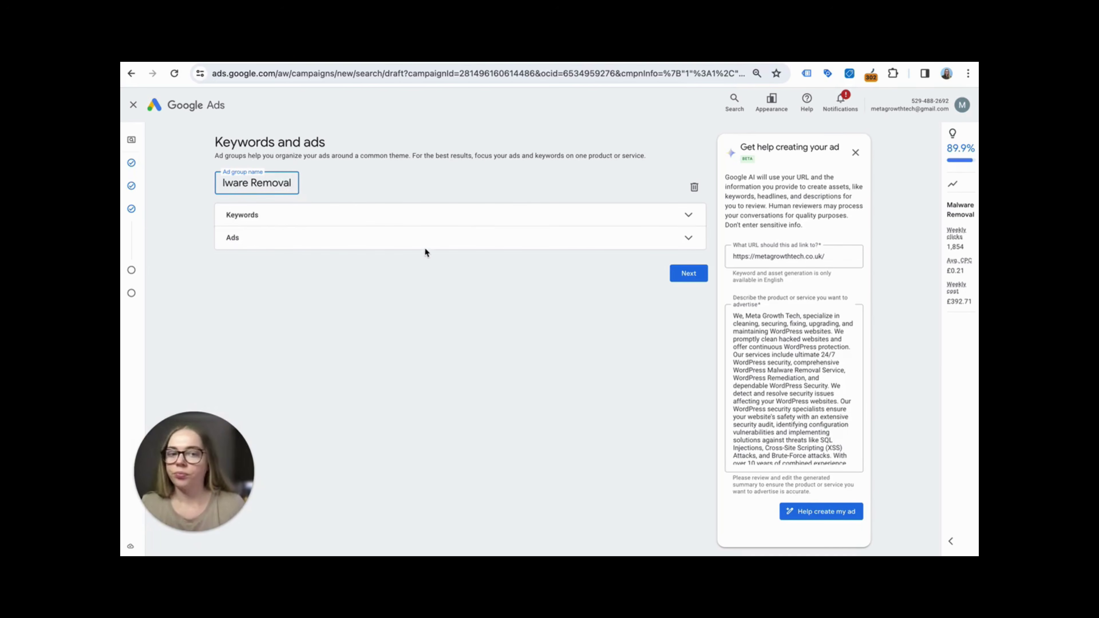
{"action": "left_click", "coordinate": [482, 284]}
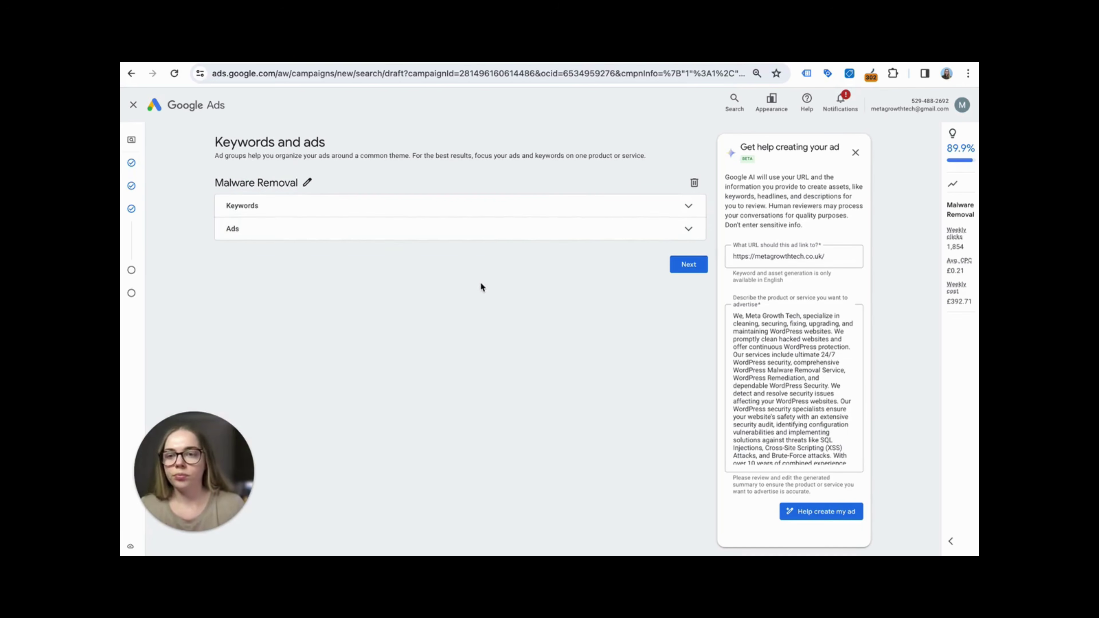
Expand the Malware Removal ad group's keywords and delete all the suggested keywords from the list
{"action": "left_click", "coordinate": [553, 208]}
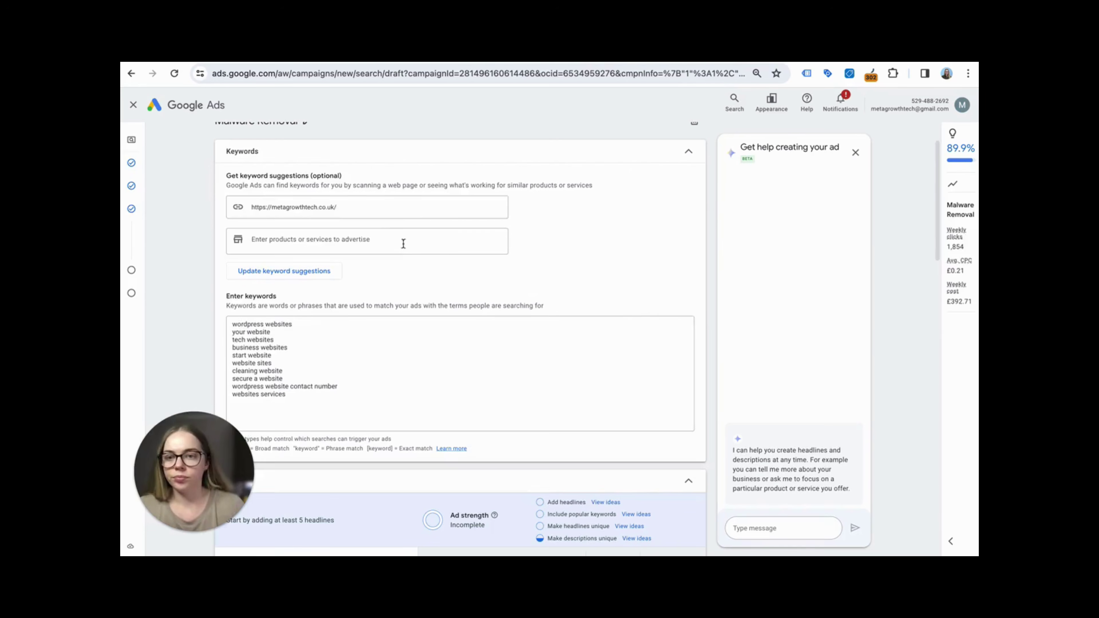
{"action": "triple_click", "coordinate": [351, 205]}
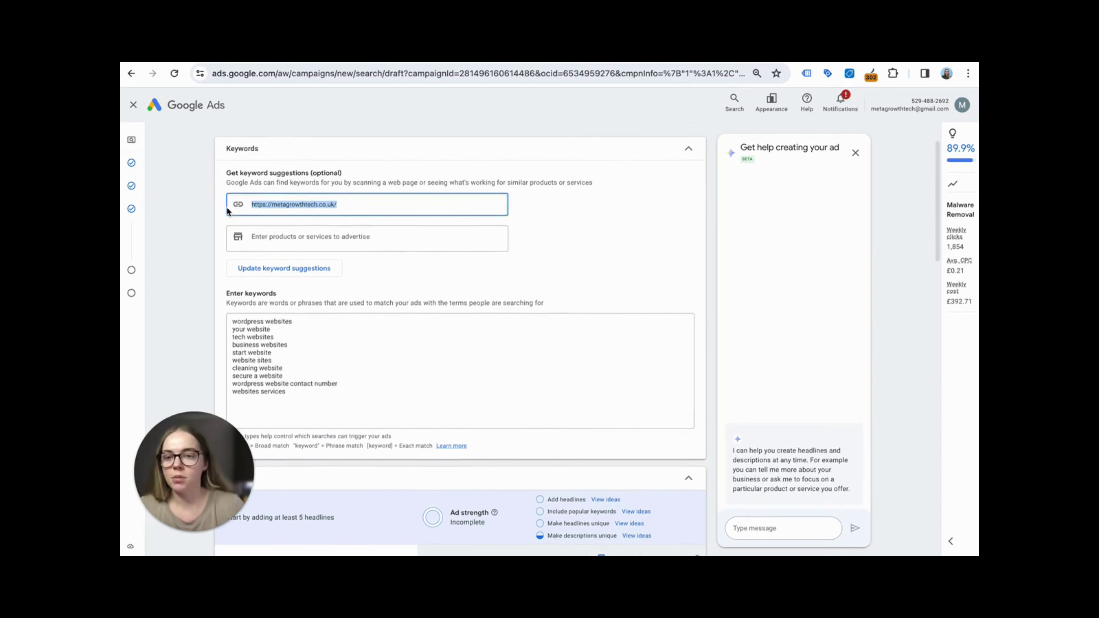
{"action": "scroll", "coordinate": [478, 238], "scroll_direction": "down", "scroll_amount": 1}
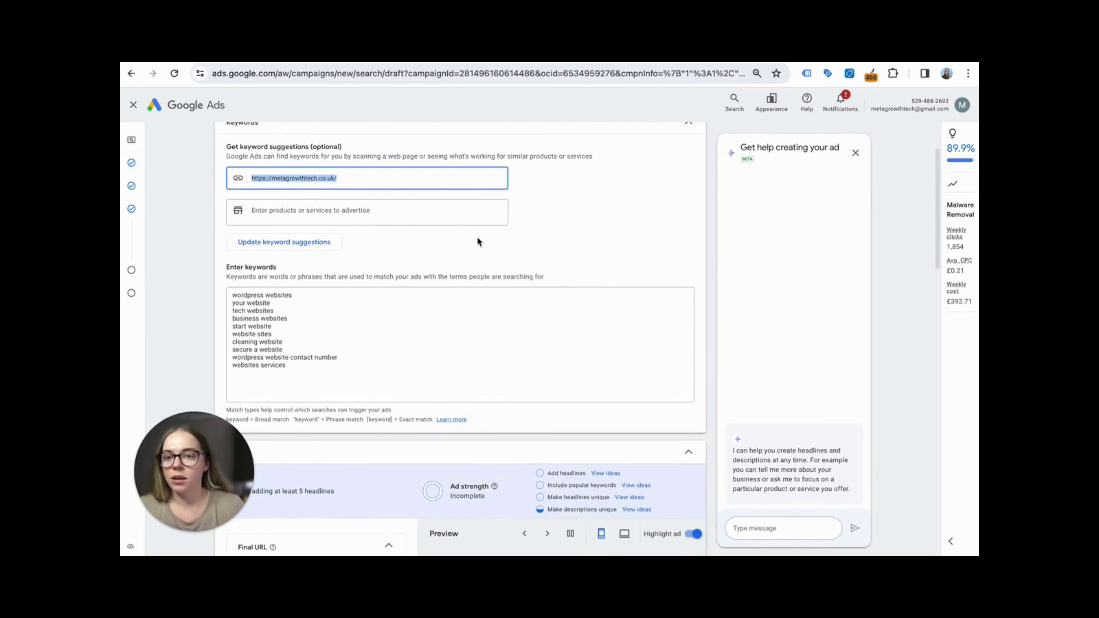
{"action": "left_click", "coordinate": [341, 216]}
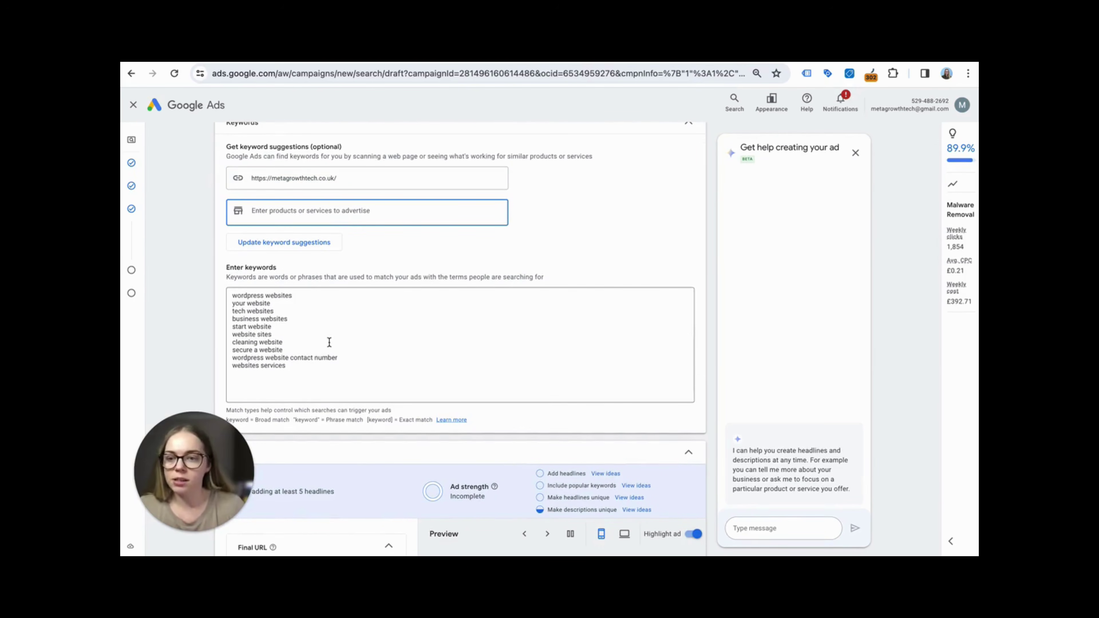
{"action": "left_click_drag", "start_coordinate": [322, 369], "coordinate": [224, 298]}
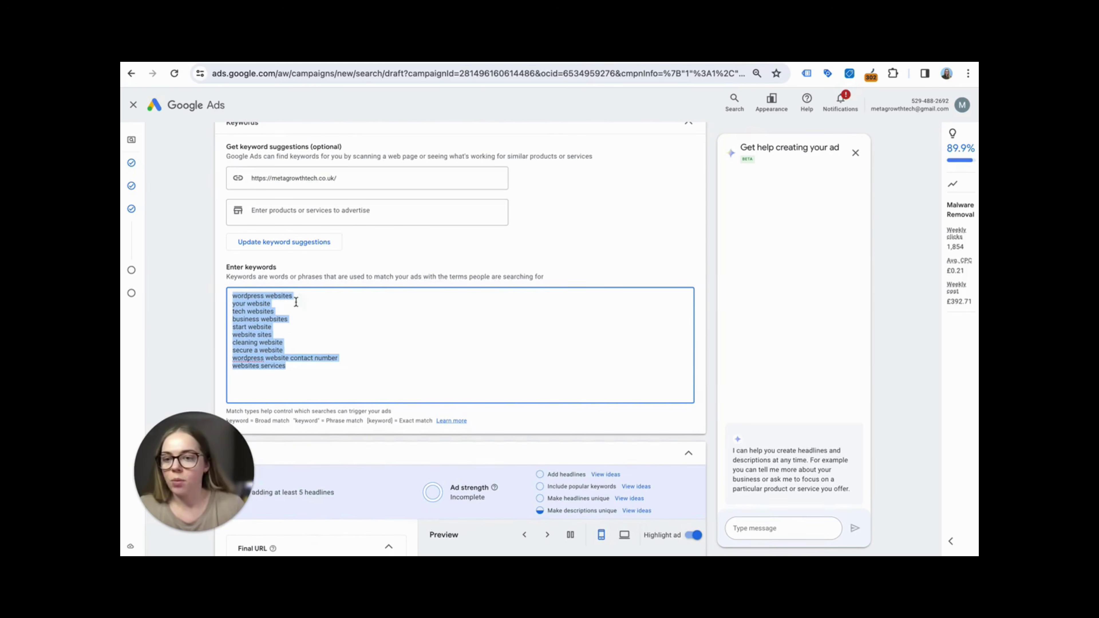
{"action": "scroll", "coordinate": [368, 312], "scroll_direction": "down", "scroll_amount": 1}
{"action": "scroll", "coordinate": [368, 313], "scroll_direction": "down", "scroll_amount": 1}
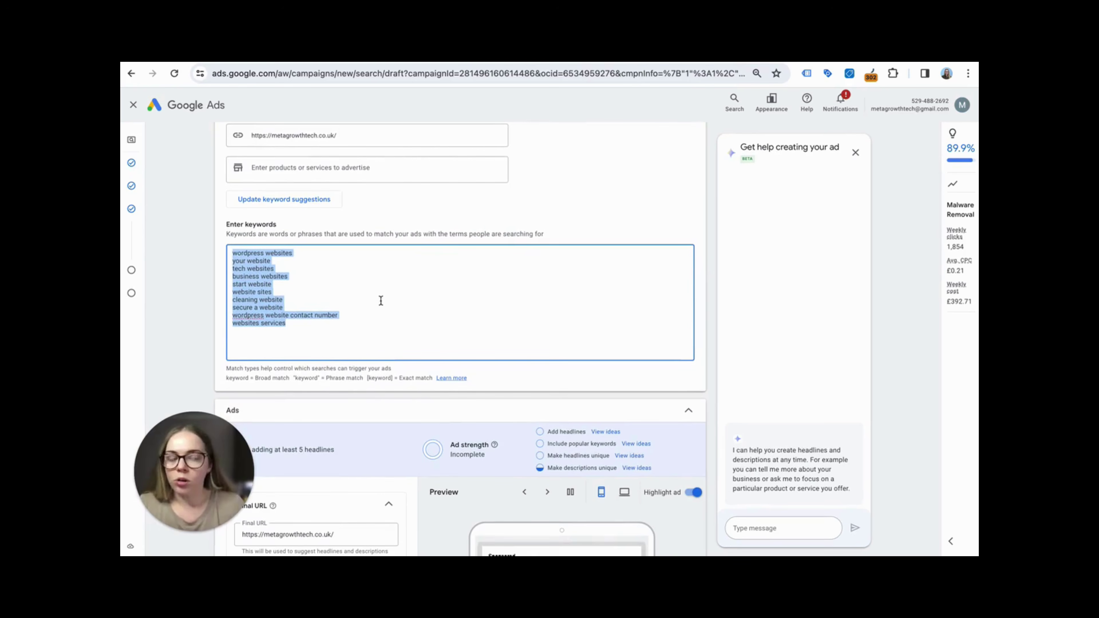
{"action": "left_click", "coordinate": [332, 278]}
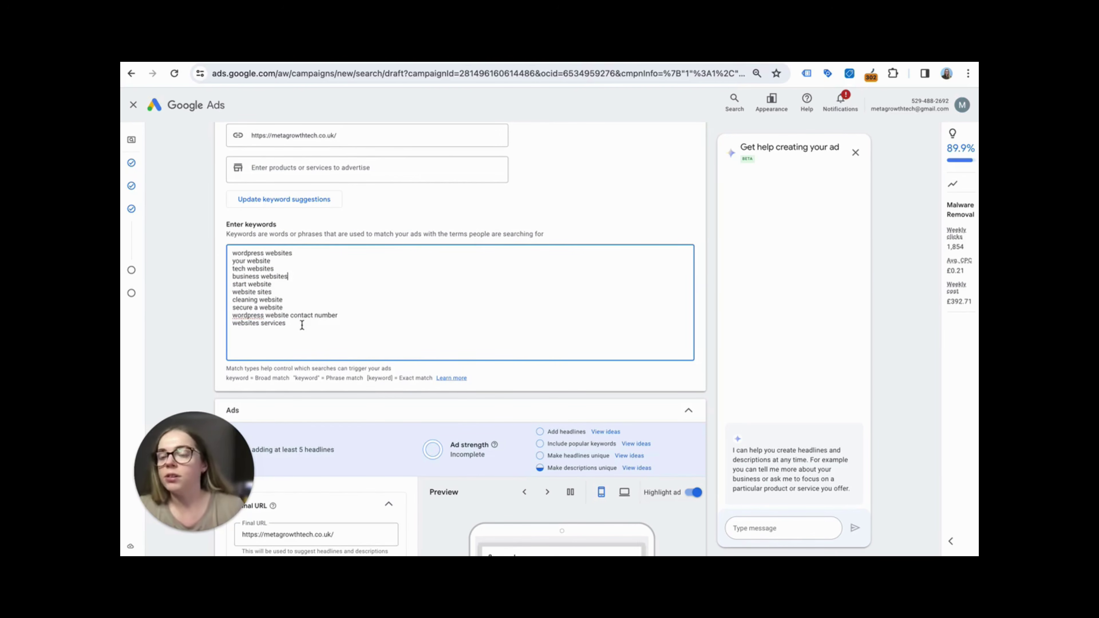
{"action": "left_click_drag", "start_coordinate": [302, 325], "coordinate": [225, 253]}
{"action": "key", "text": "BackSpace"}
{"action": "scroll", "coordinate": [277, 242], "scroll_direction": "up", "scroll_amount": 2}
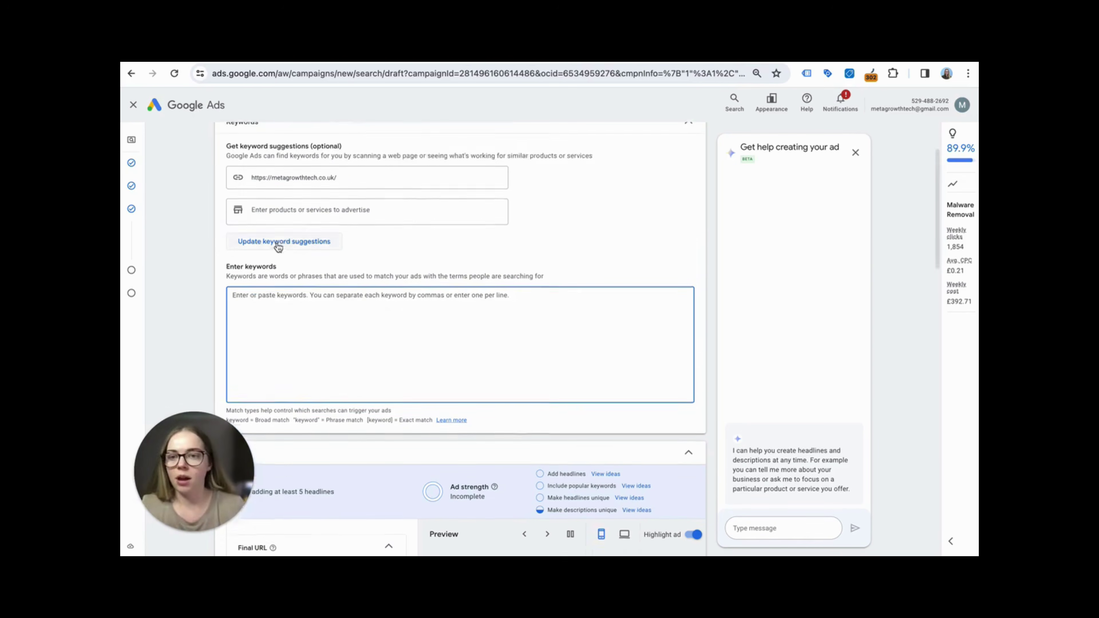
Add malware removal as the product or service to advertise and get keyword suggestions for it
{"action": "left_click", "coordinate": [279, 227]}
{"action": "type", "text": "malwa"}
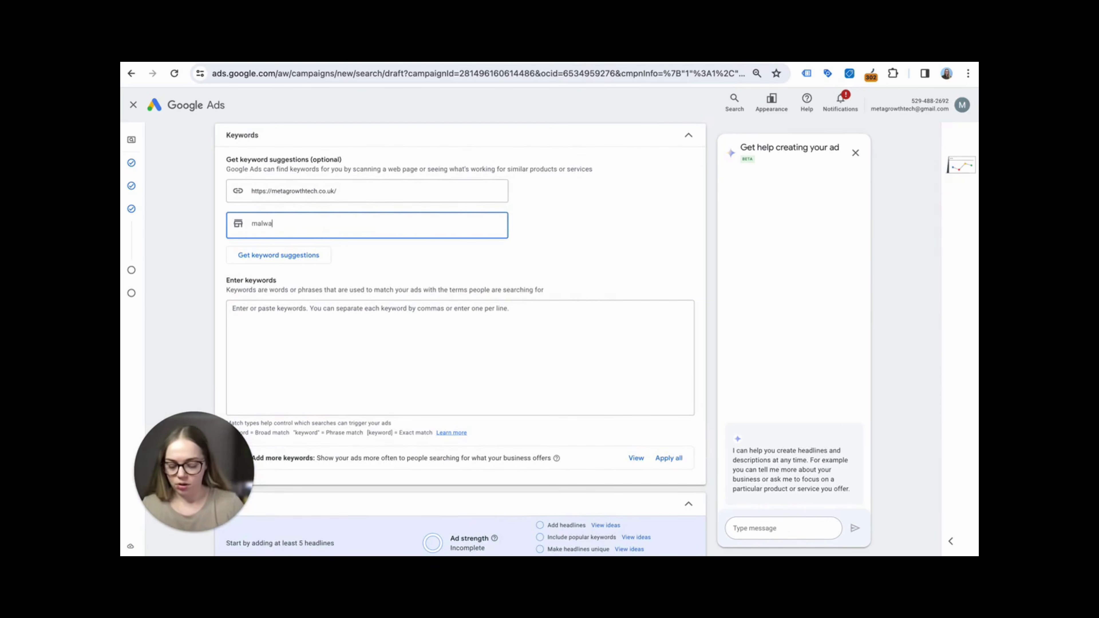
{"action": "type", "text": "re removal"}
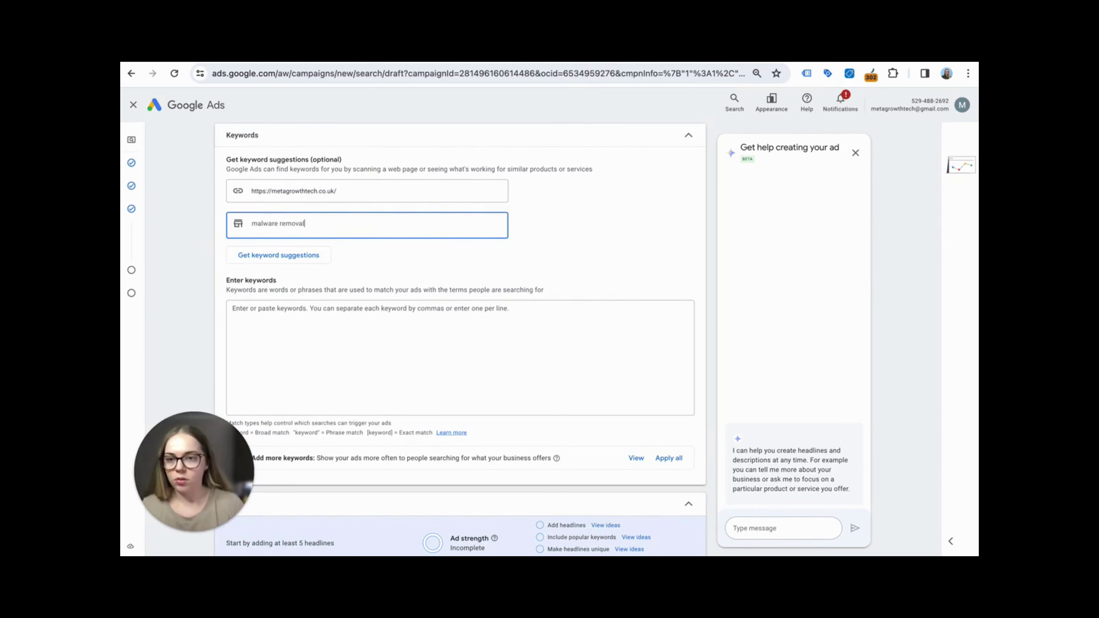
{"action": "key", "text": "Return"}
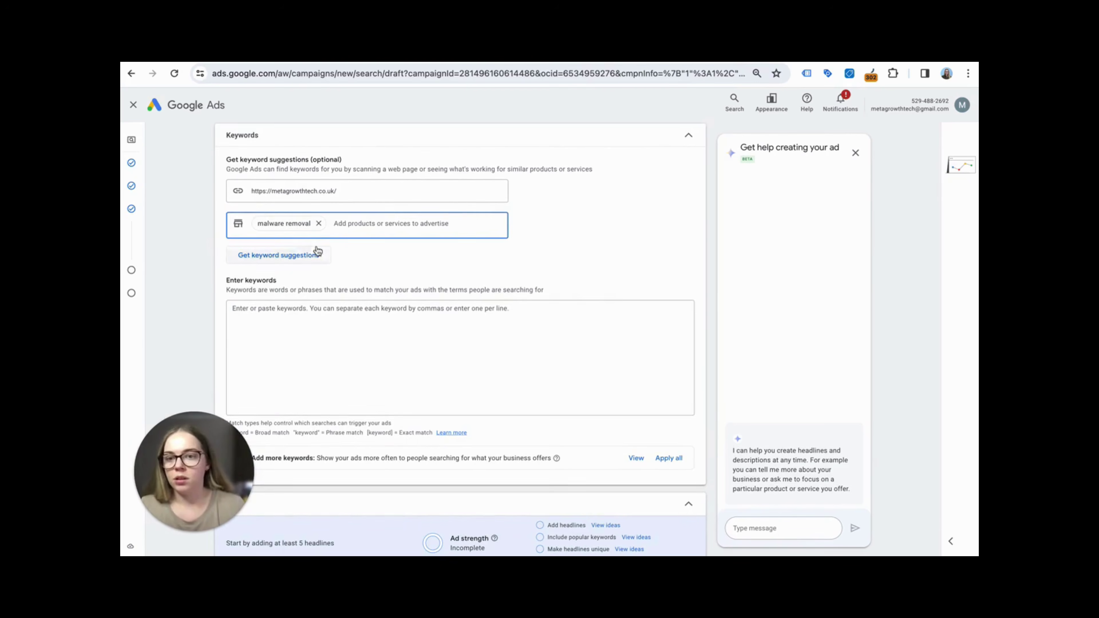
{"action": "left_click", "coordinate": [303, 256]}
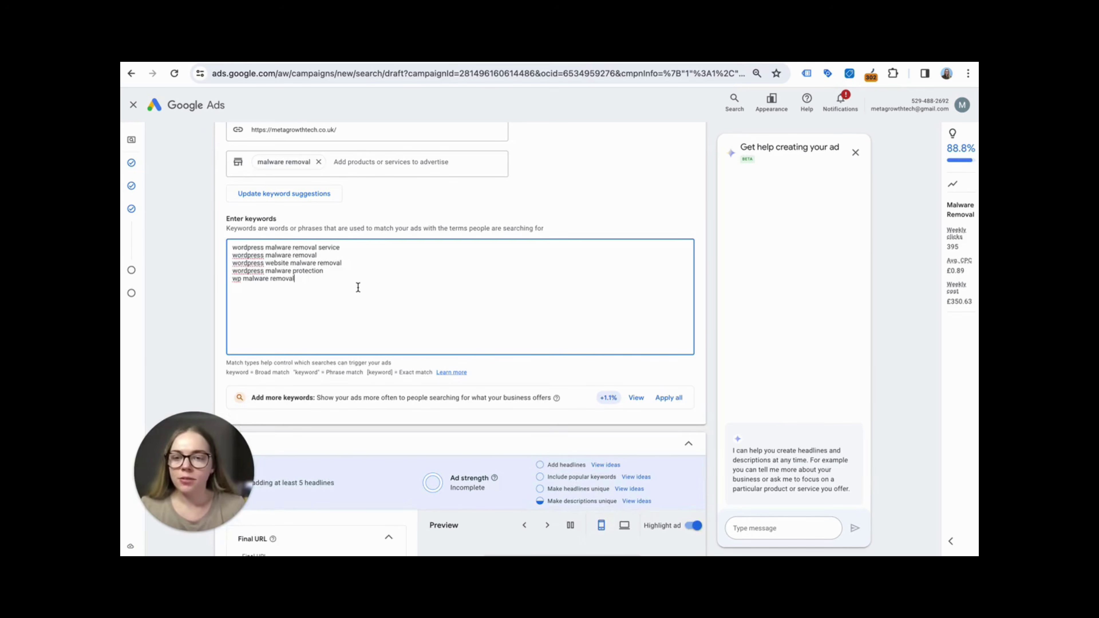
Examine the malware removal keywords and the notation for broad, phrase and exact match types
{"action": "left_click_drag", "start_coordinate": [314, 278], "coordinate": [233, 249]}
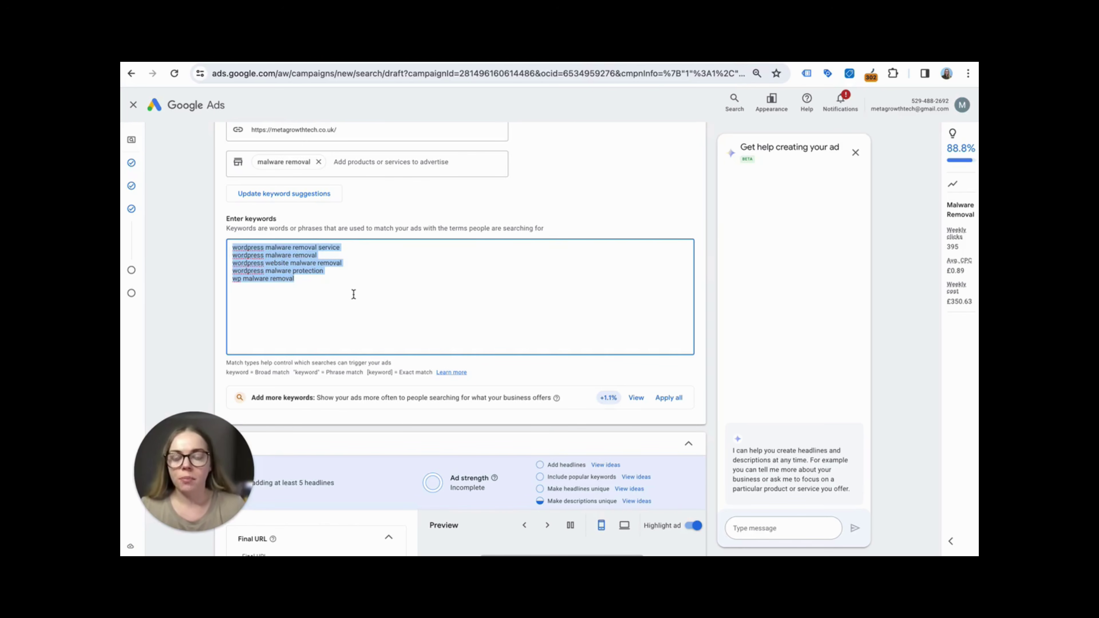
{"action": "left_click", "coordinate": [336, 346]}
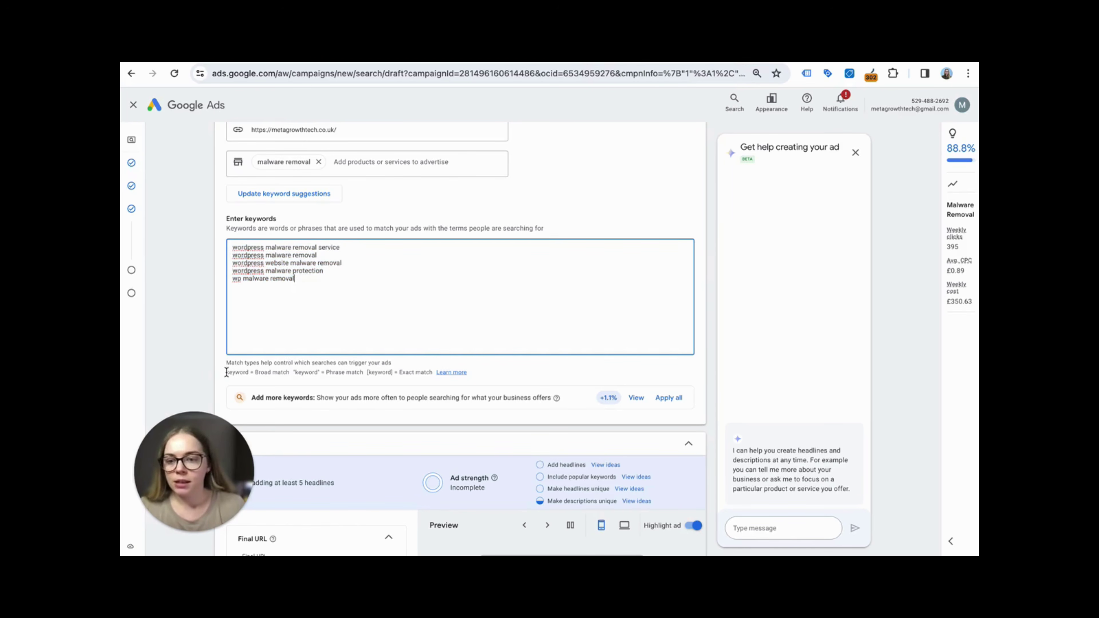
{"action": "left_click_drag", "start_coordinate": [226, 372], "coordinate": [433, 372]}
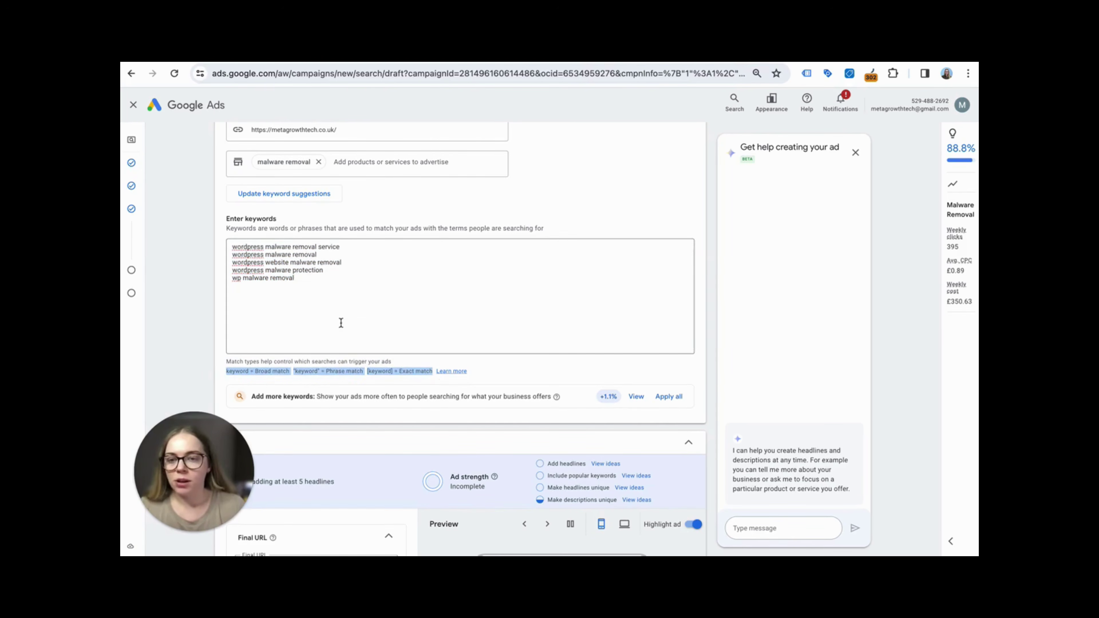
{"action": "left_click", "coordinate": [342, 309]}
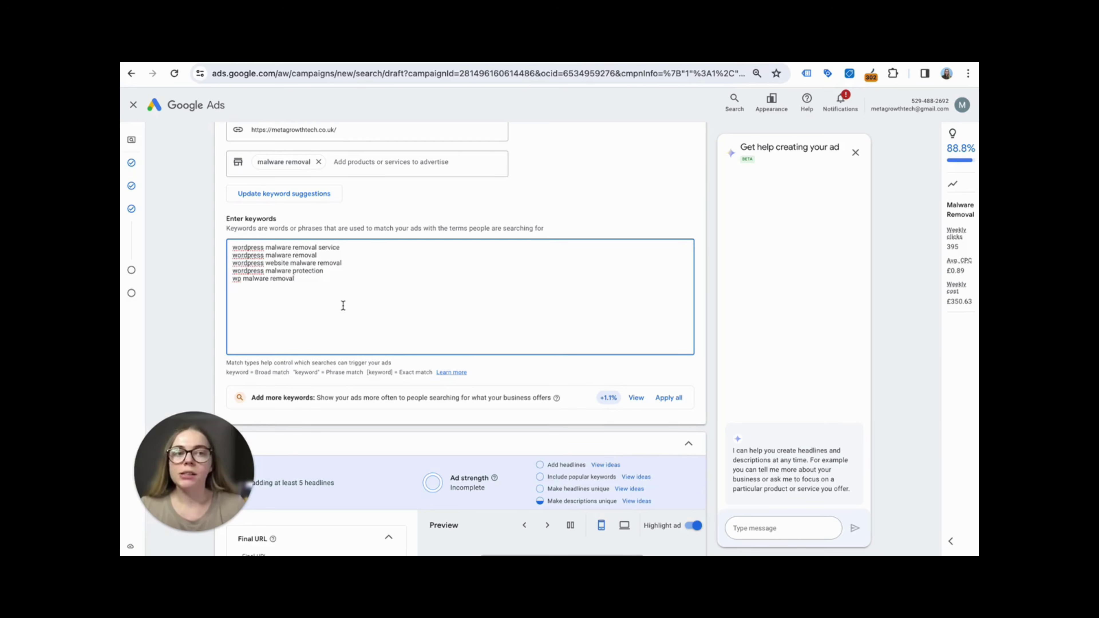
{"action": "left_click_drag", "start_coordinate": [296, 279], "coordinate": [219, 283]}
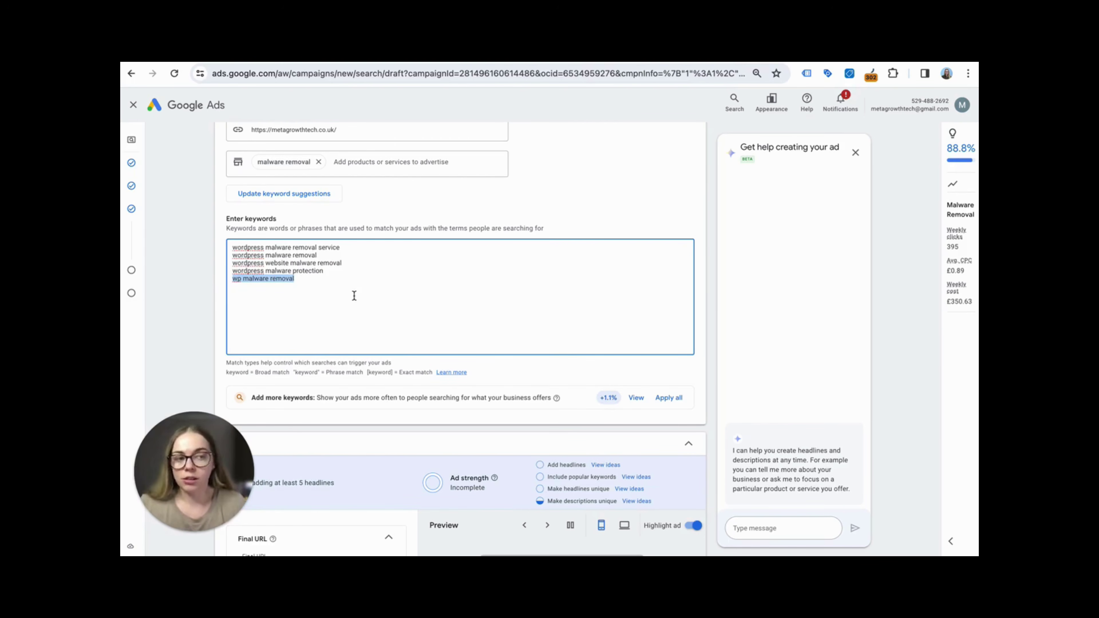
{"action": "left_click", "coordinate": [323, 284]}
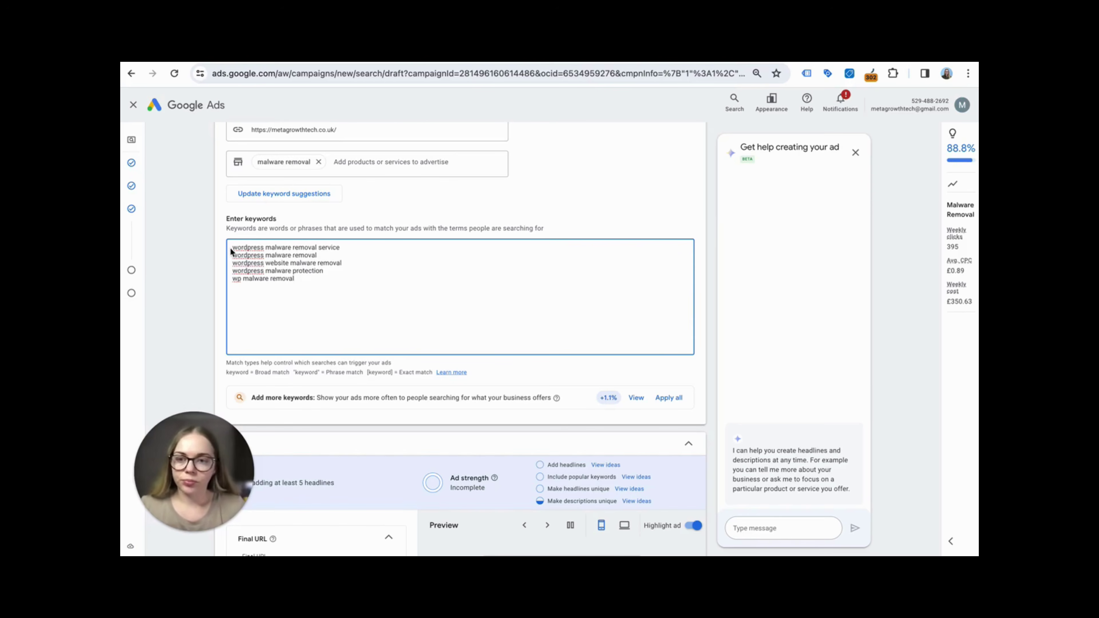
Enclose each of the five malware keywords in square brackets for exact match, with a plain copy of the list below them
{"action": "key", "text": "ctrl+a"}
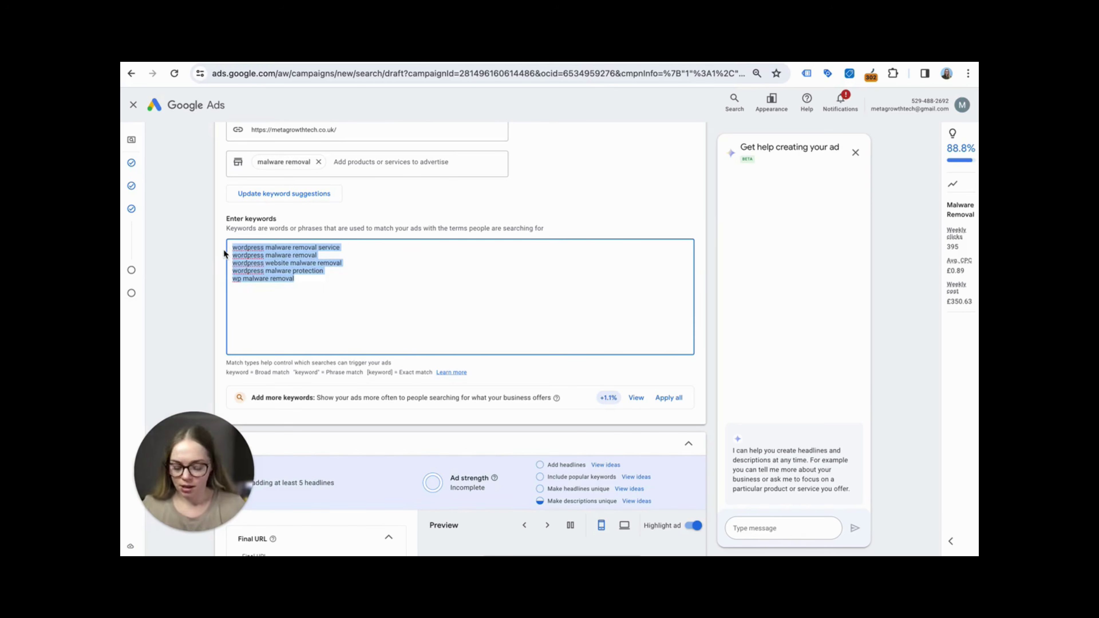
{"action": "left_click", "coordinate": [232, 248]}
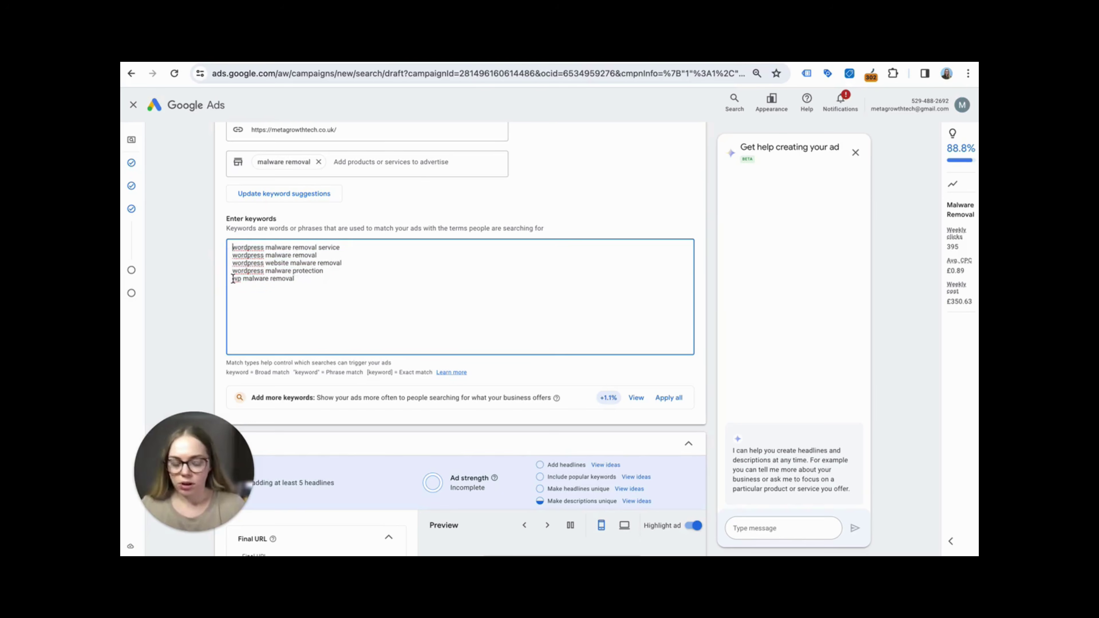
{"action": "type", "text": "["}
{"action": "left_click", "coordinate": [352, 248]}
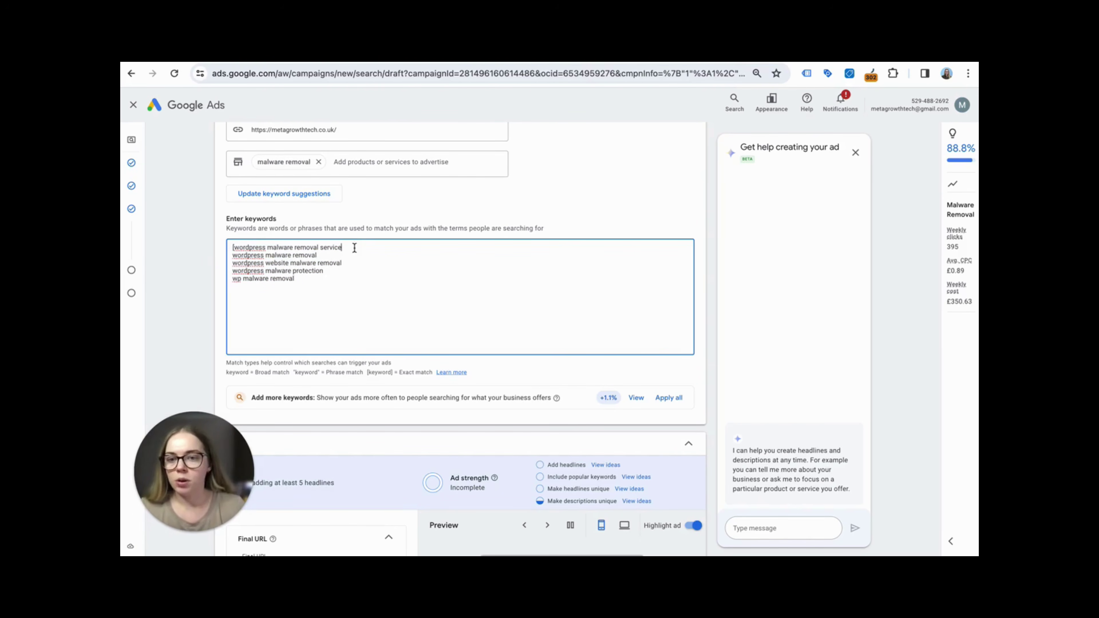
{"action": "type", "text": "]"}
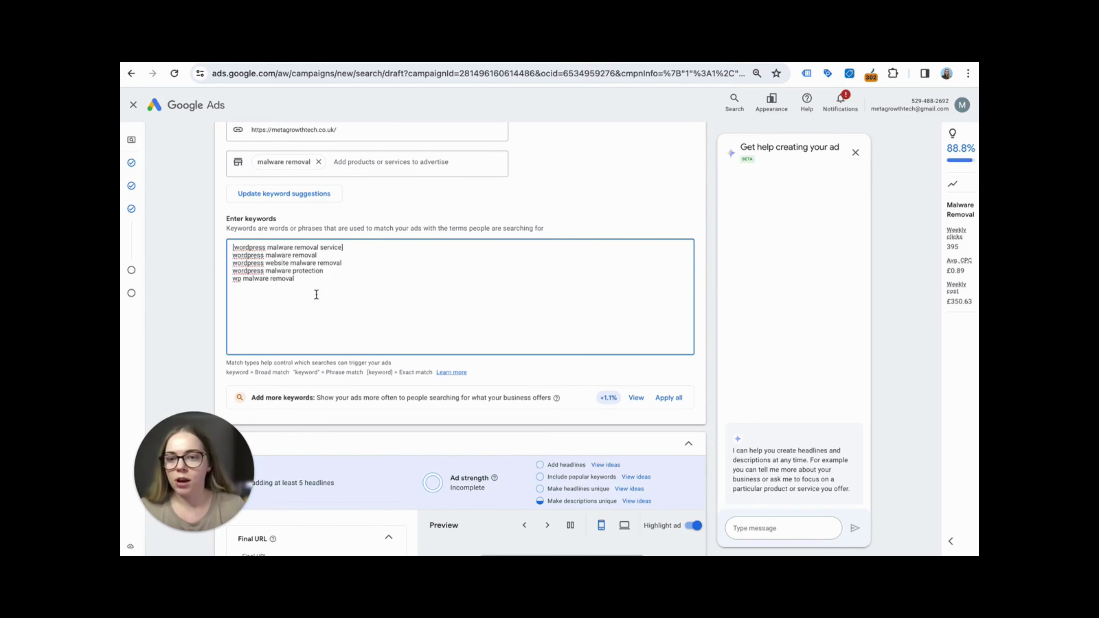
{"action": "left_click", "coordinate": [233, 255]}
{"action": "type", "text": "["}
{"action": "key", "text": "End"}
{"action": "type", "text": "]"}
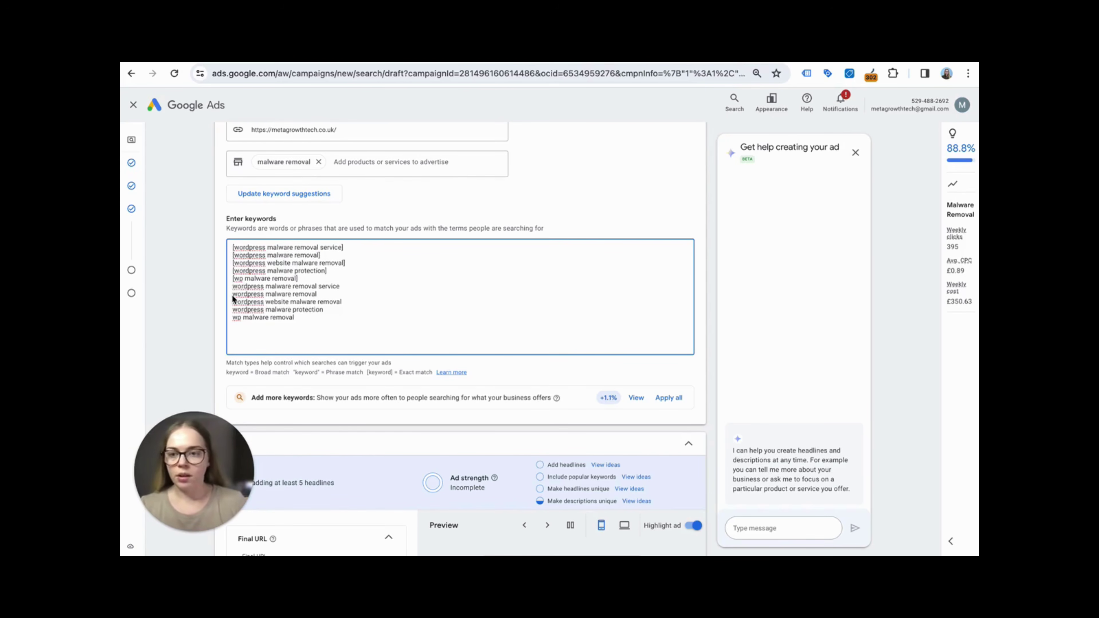
Enclose each of the five plain copied malware keywords in double quotation marks for phrase match
{"action": "type", "text": "\""}
{"action": "left_click", "coordinate": [324, 294]}
{"action": "type", "text": "\""}
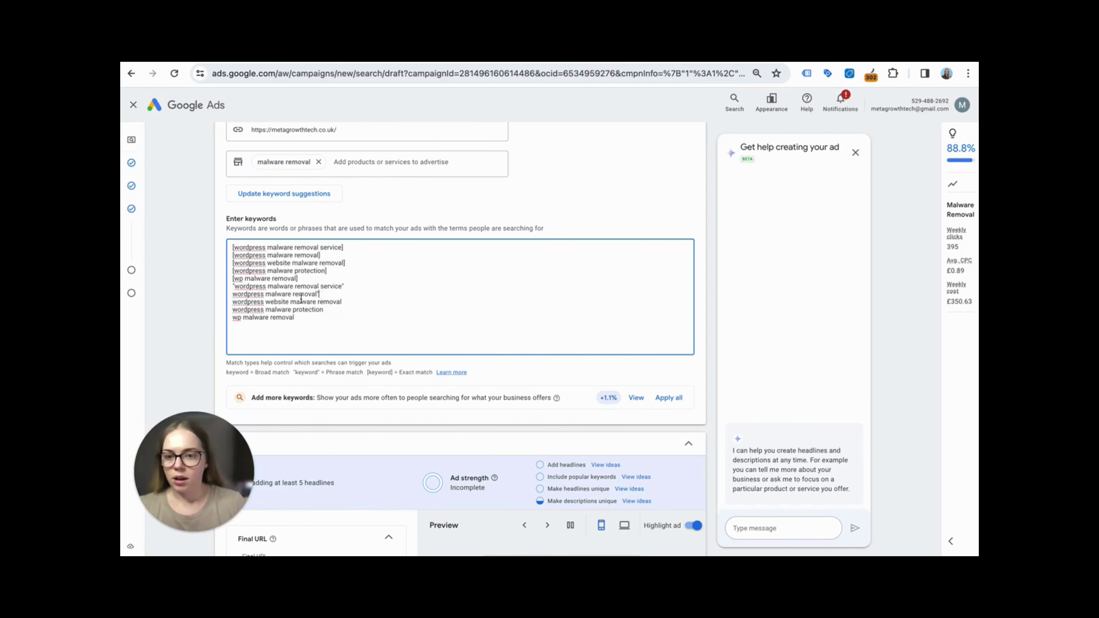
{"action": "left_click", "coordinate": [233, 294]}
{"action": "type", "text": "\""}
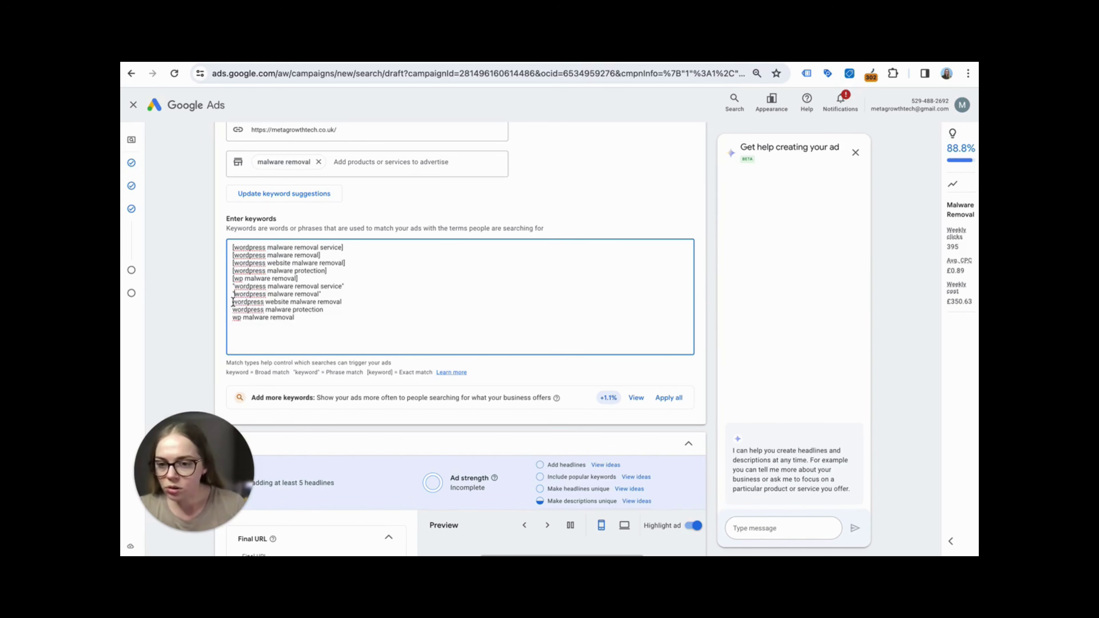
{"action": "left_click", "coordinate": [233, 301]}
{"action": "type", "text": "\""}
{"action": "left_click", "coordinate": [351, 301]}
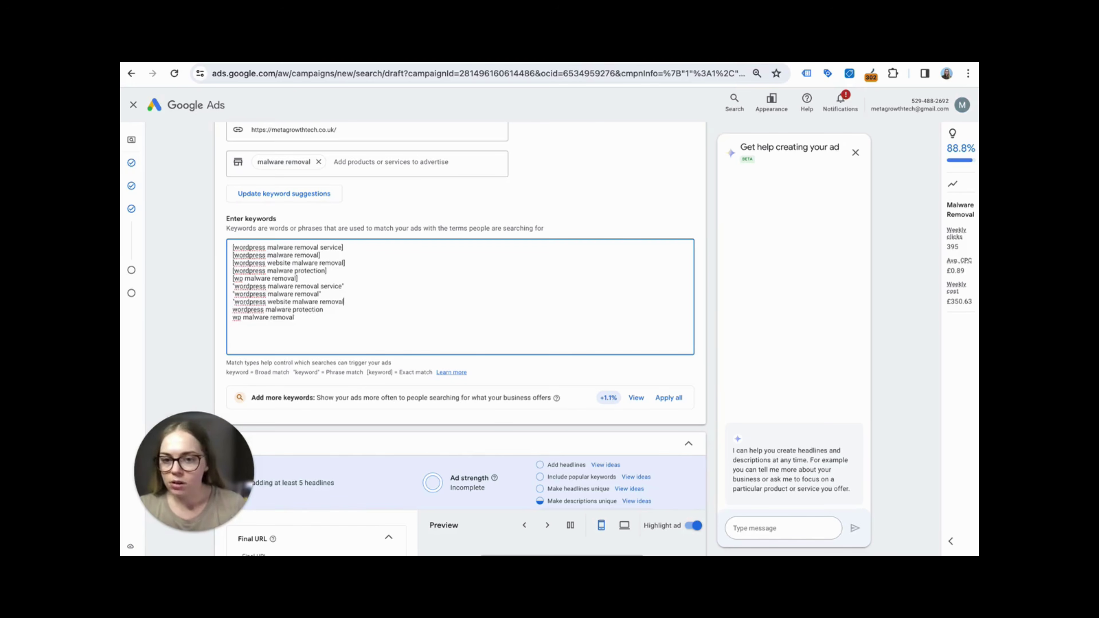
{"action": "type", "text": "\""}
{"action": "left_click", "coordinate": [333, 312]}
{"action": "type", "text": "\""}
{"action": "left_click", "coordinate": [234, 310]}
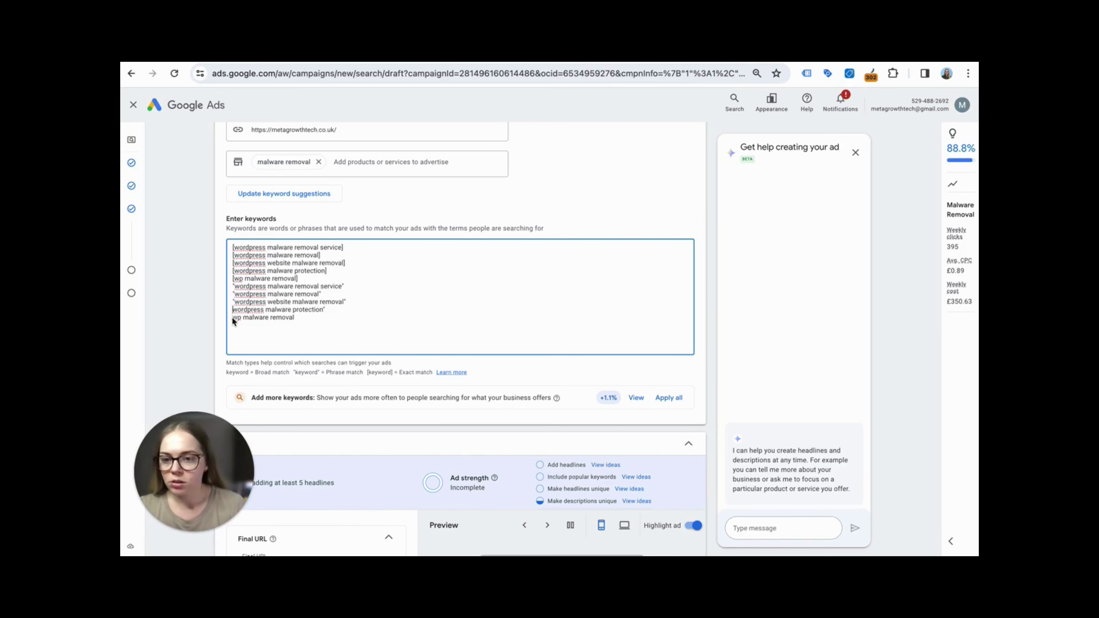
{"action": "type", "text": "\""}
{"action": "left_click", "coordinate": [233, 318]}
{"action": "type", "text": "\""}
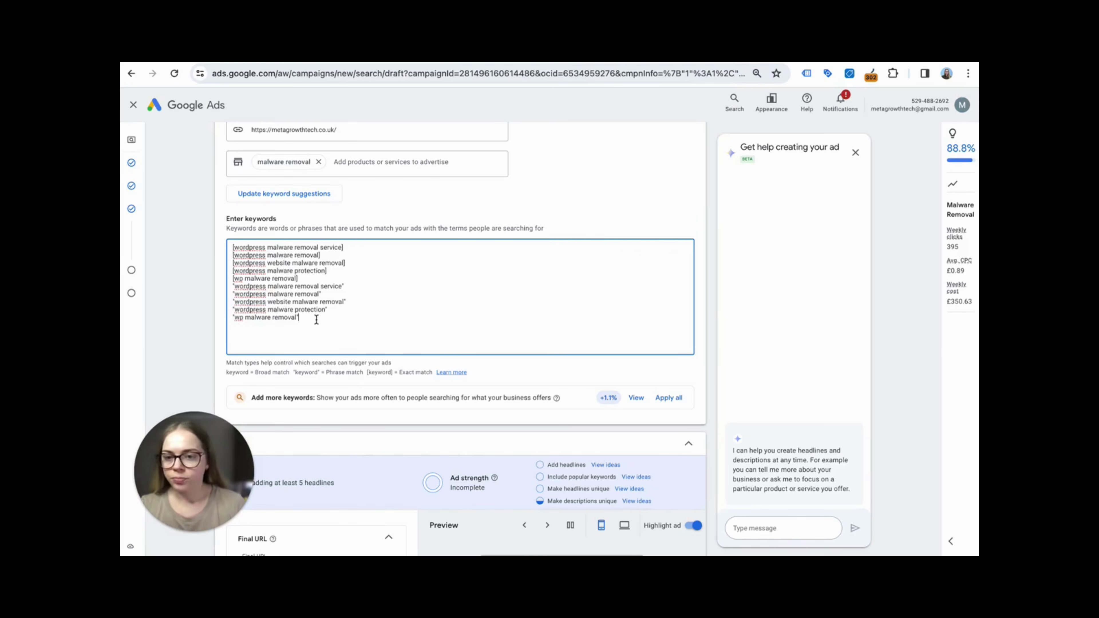
Review the phrase and exact match keyword groups, and examine the ad's final URL, display path and headline fields
{"action": "left_click_drag", "start_coordinate": [321, 322], "coordinate": [232, 295]}
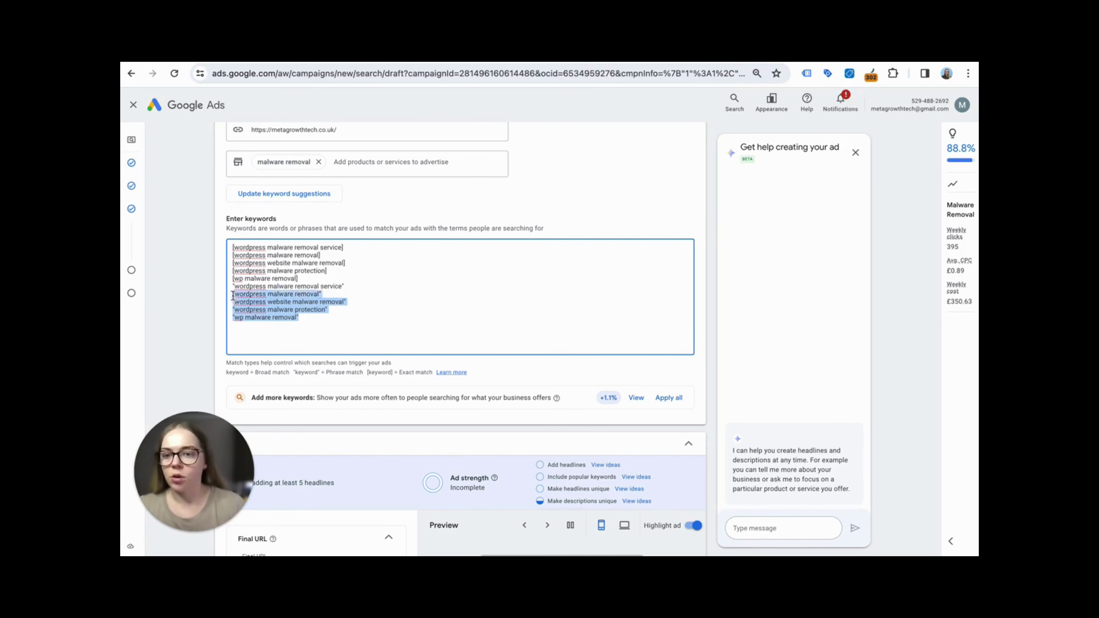
{"action": "left_click_drag", "start_coordinate": [299, 279], "coordinate": [224, 248]}
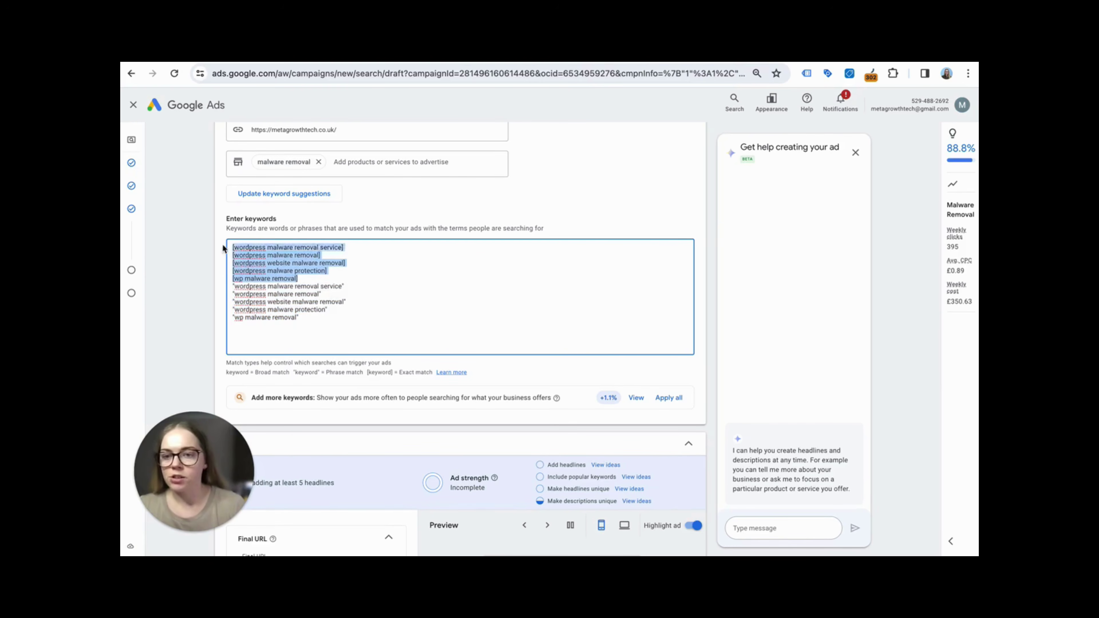
{"action": "left_click", "coordinate": [340, 277]}
{"action": "scroll", "coordinate": [354, 277], "scroll_direction": "down", "scroll_amount": 6}
{"action": "scroll", "coordinate": [403, 271], "scroll_direction": "up", "scroll_amount": 1}
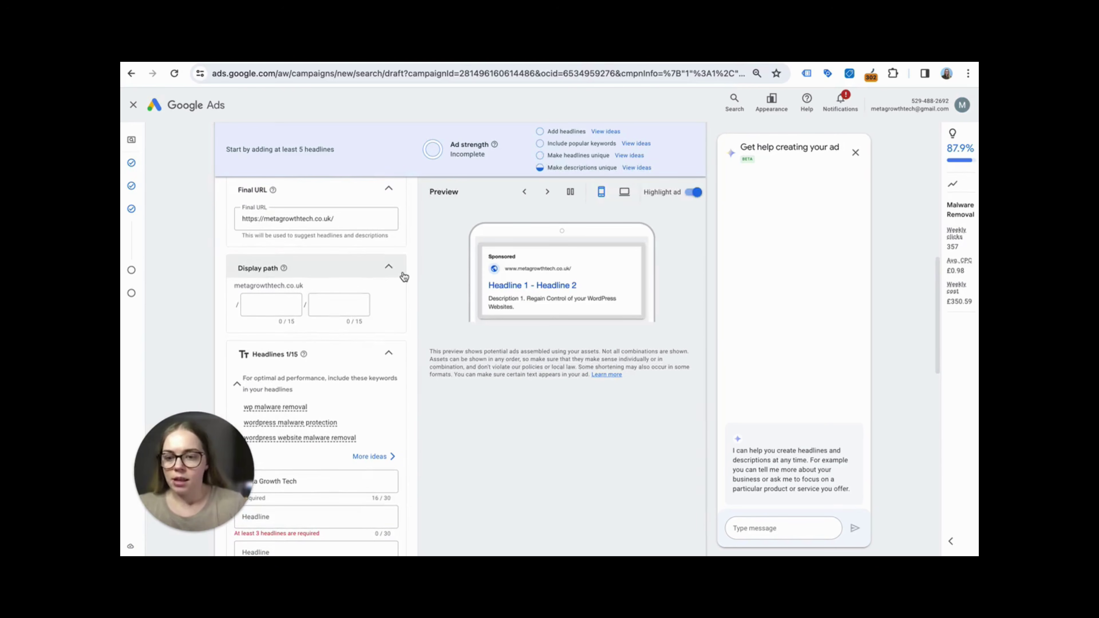
{"action": "scroll", "coordinate": [423, 273], "scroll_direction": "up", "scroll_amount": 1}
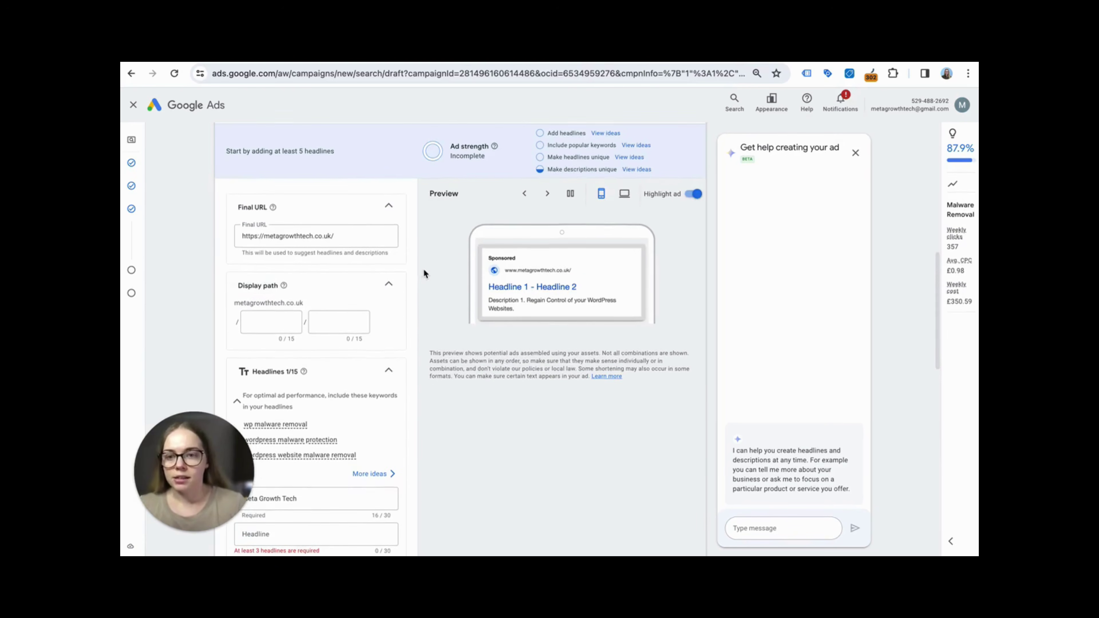
{"action": "left_click", "coordinate": [358, 244]}
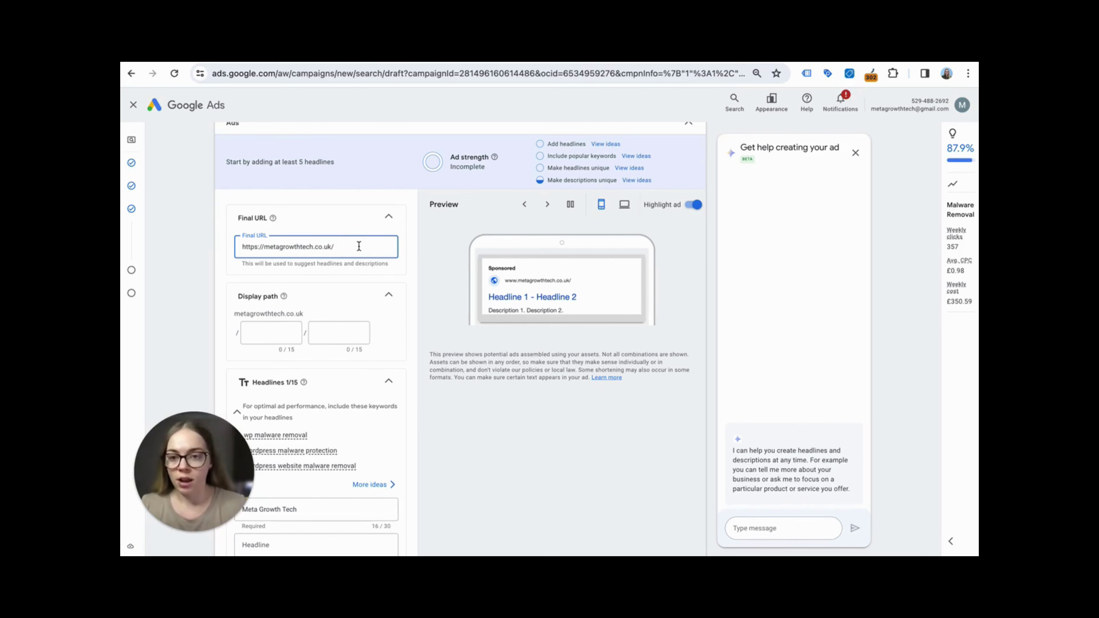
{"action": "left_click_drag", "start_coordinate": [359, 248], "coordinate": [243, 247]}
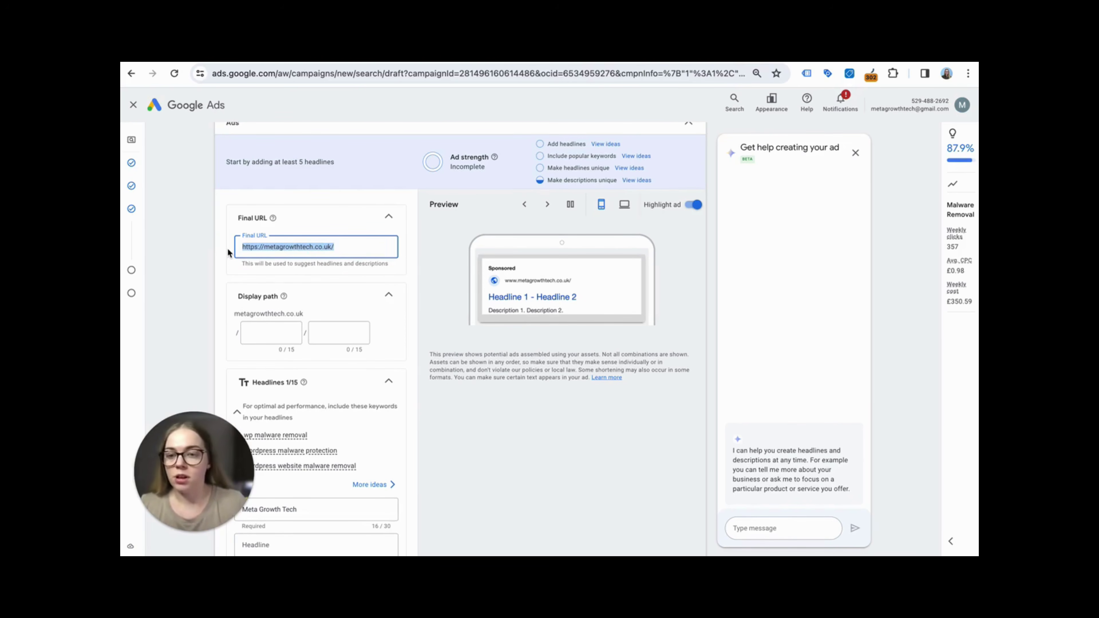
{"action": "scroll", "coordinate": [211, 252], "scroll_direction": "down", "scroll_amount": 2}
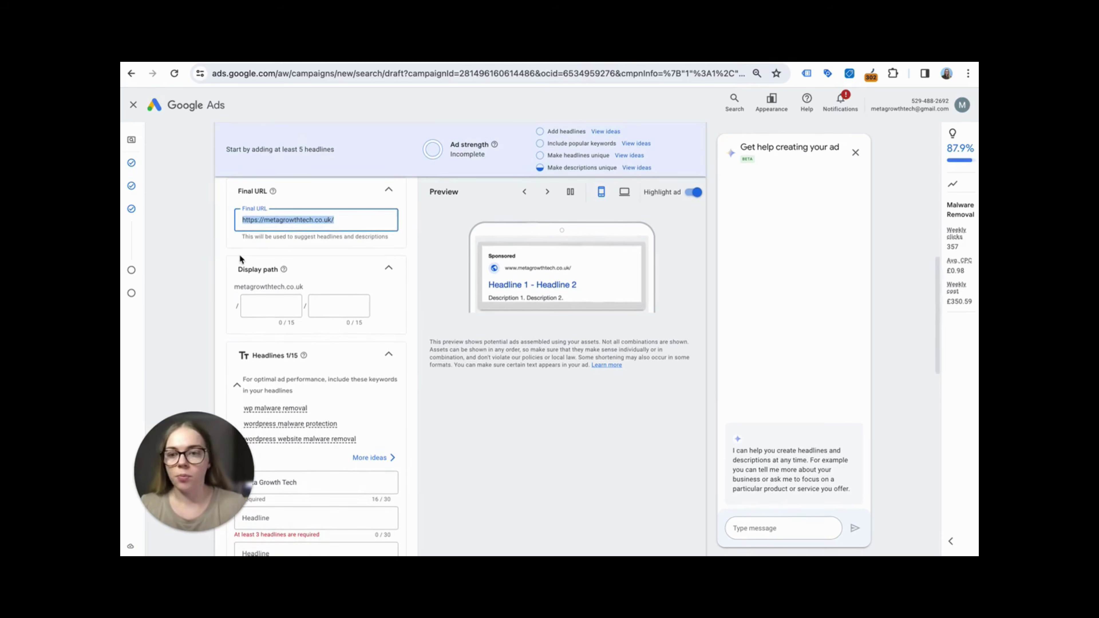
Fill the ad's two display path fields with "malware" and "removal"
{"action": "left_click", "coordinate": [233, 253]}
{"action": "scroll", "coordinate": [231, 256], "scroll_direction": "down", "scroll_amount": 1}
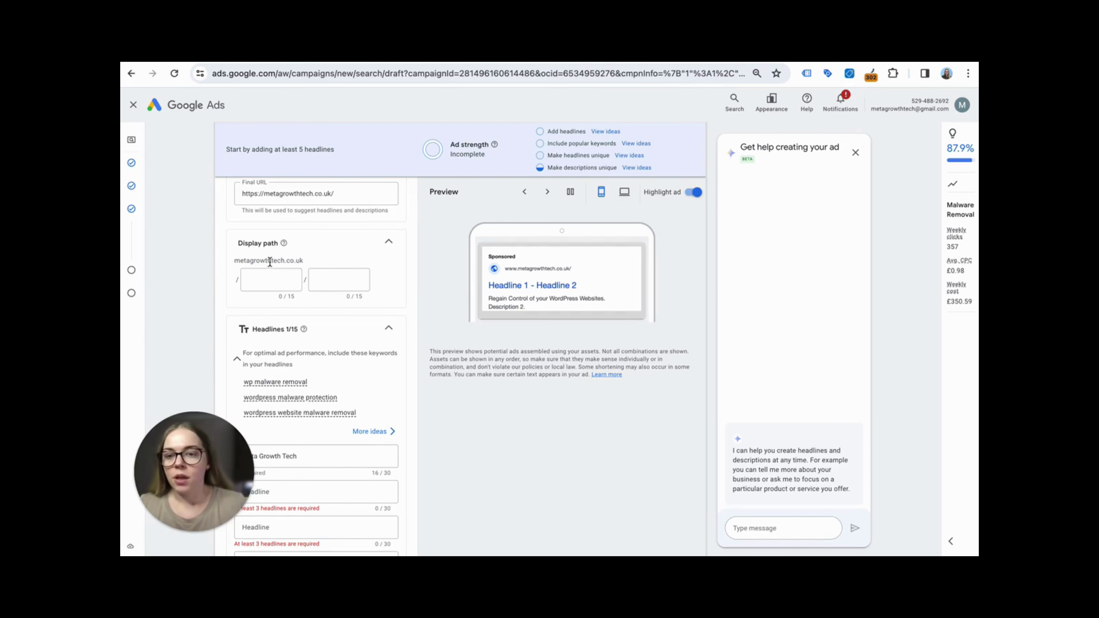
{"action": "left_click", "coordinate": [275, 279]}
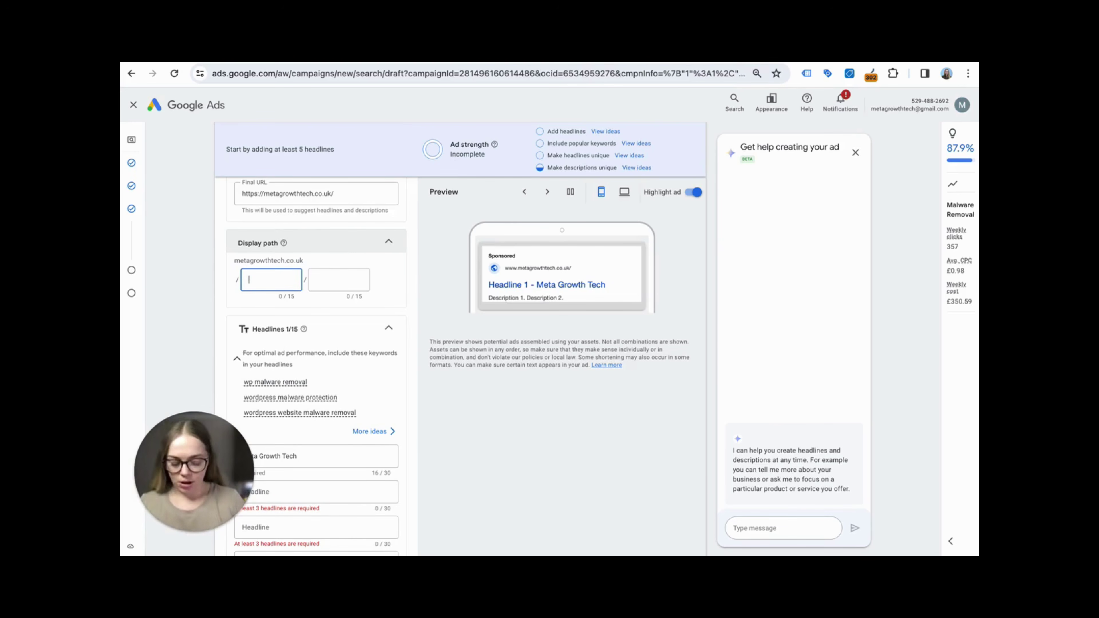
{"action": "type", "text": "malware"}
{"action": "key", "text": "Tab"}
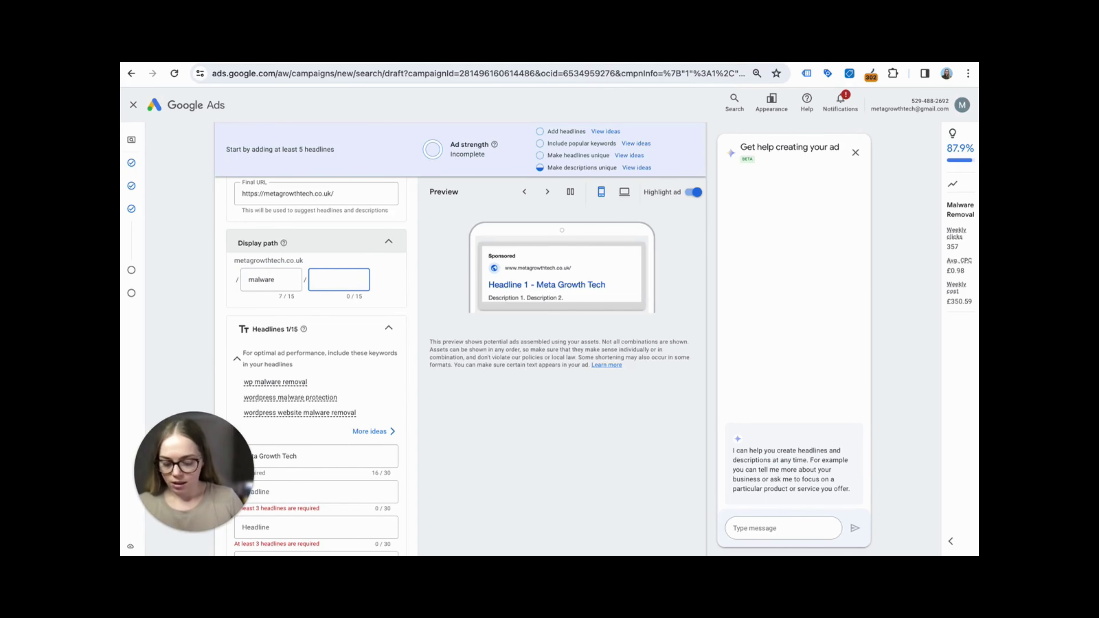
{"action": "type", "text": "removal"}
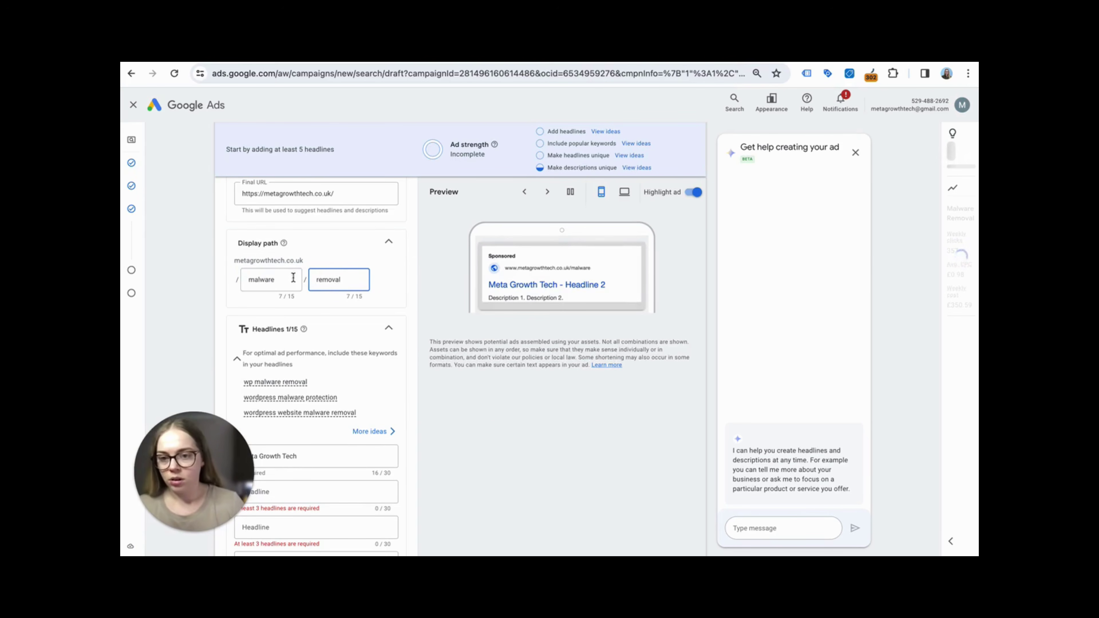
Change the first display path field to "malware-removal" and clear the second one
{"action": "left_click", "coordinate": [293, 278]}
{"action": "type", "text": "-"}
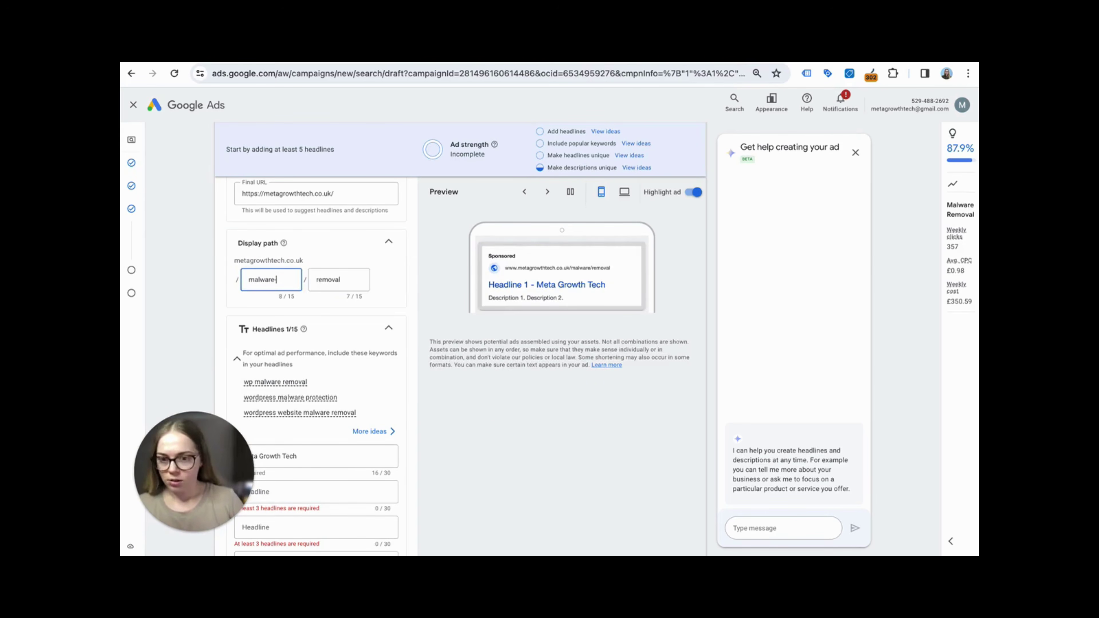
{"action": "type", "text": "removal"}
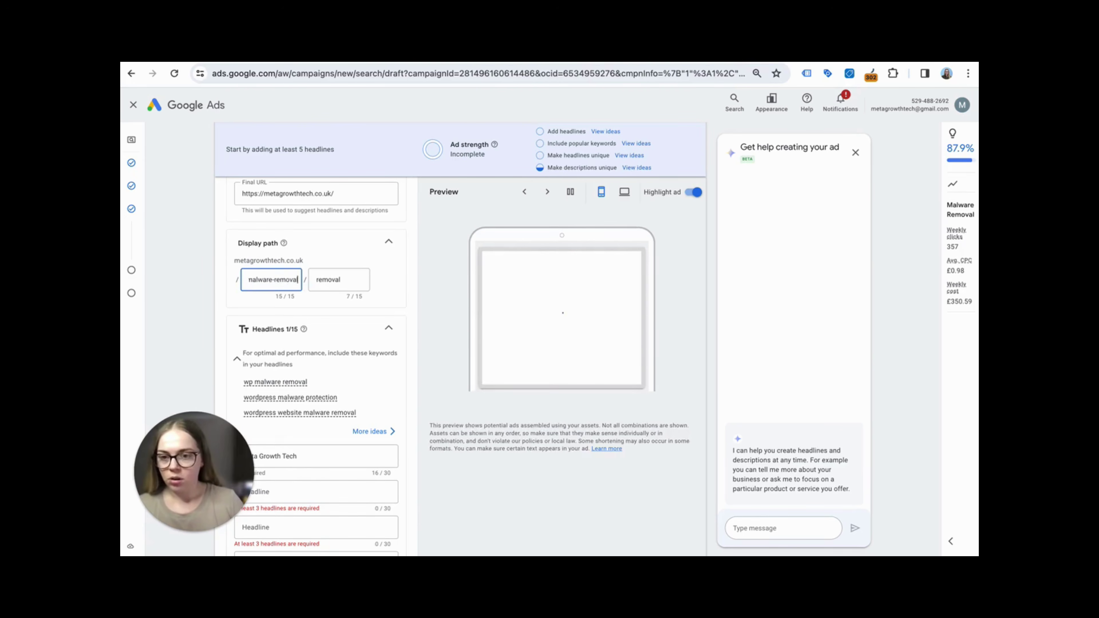
{"action": "left_click", "coordinate": [353, 280]}
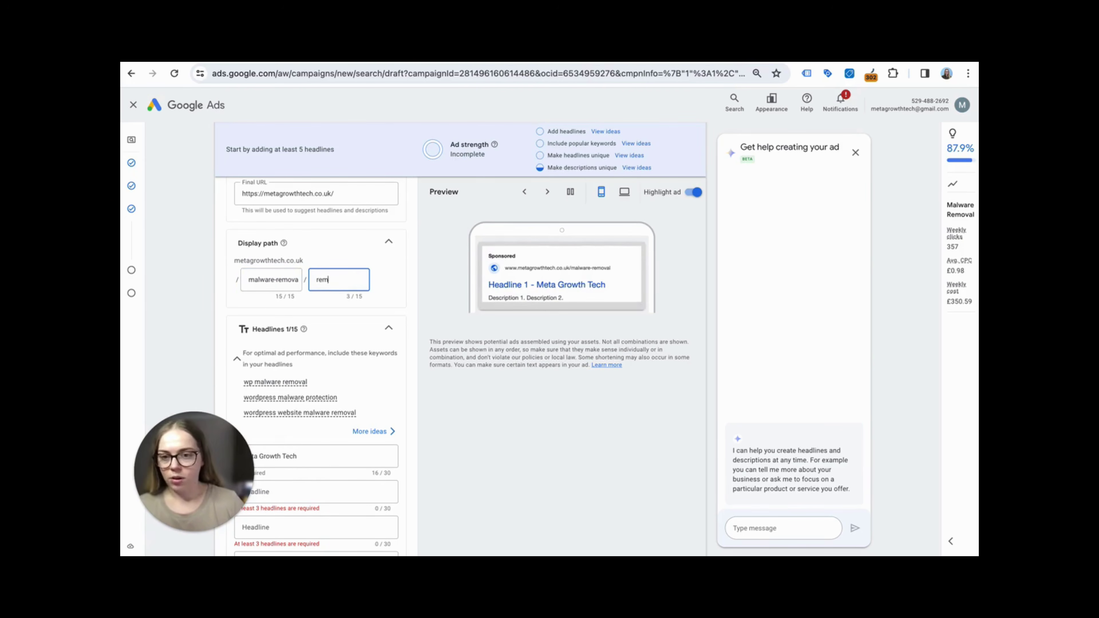
{"action": "key", "text": "BackSpace"}
{"action": "key", "text": "BackSpace"}
{"action": "key", "text": "BackSpace"}
{"action": "key", "text": "BackSpace"}
{"action": "key", "text": "BackSpace"}
{"action": "key", "text": "BackSpace"}
{"action": "key", "text": "BackSpace"}
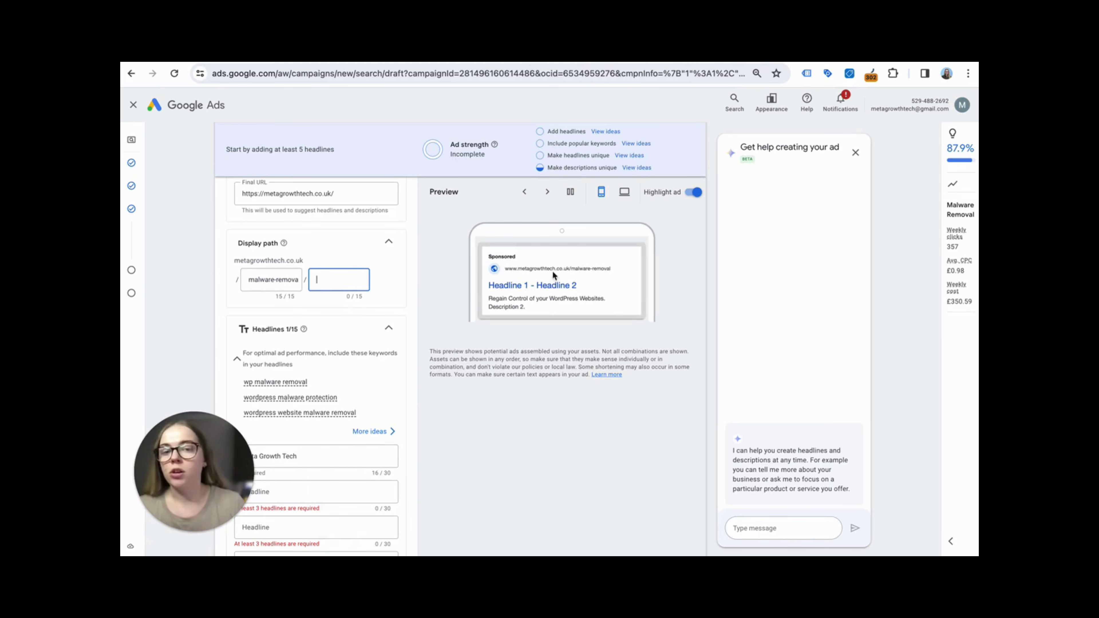
Examine the ad's final URL and display path, and review its headline and description fields
{"action": "scroll", "coordinate": [351, 225], "scroll_direction": "up", "scroll_amount": 1}
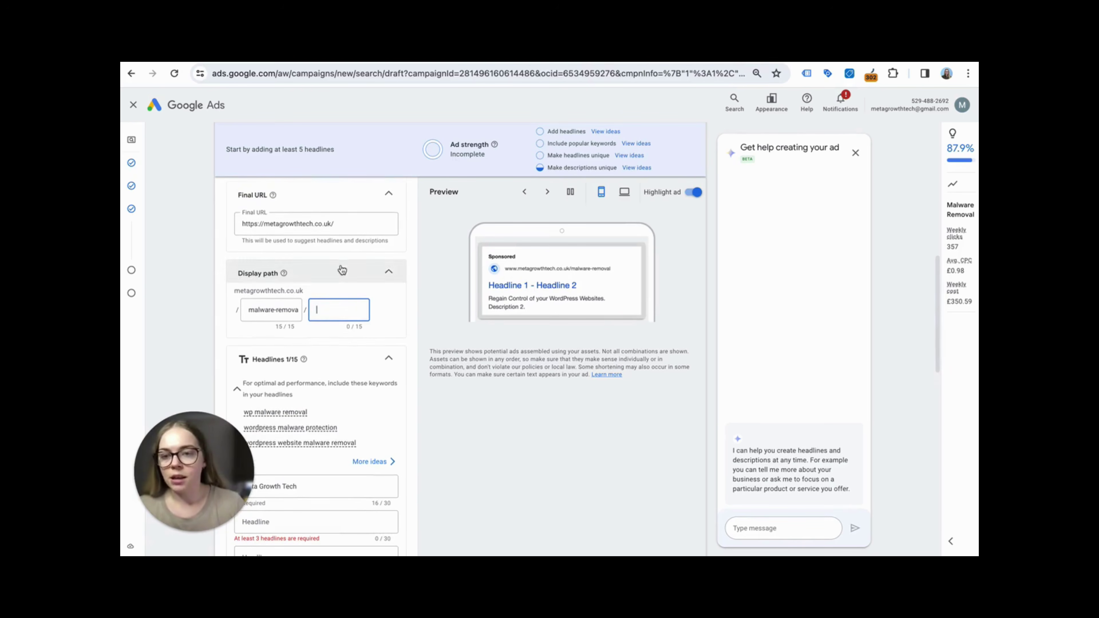
{"action": "left_click_drag", "start_coordinate": [351, 224], "coordinate": [233, 222]}
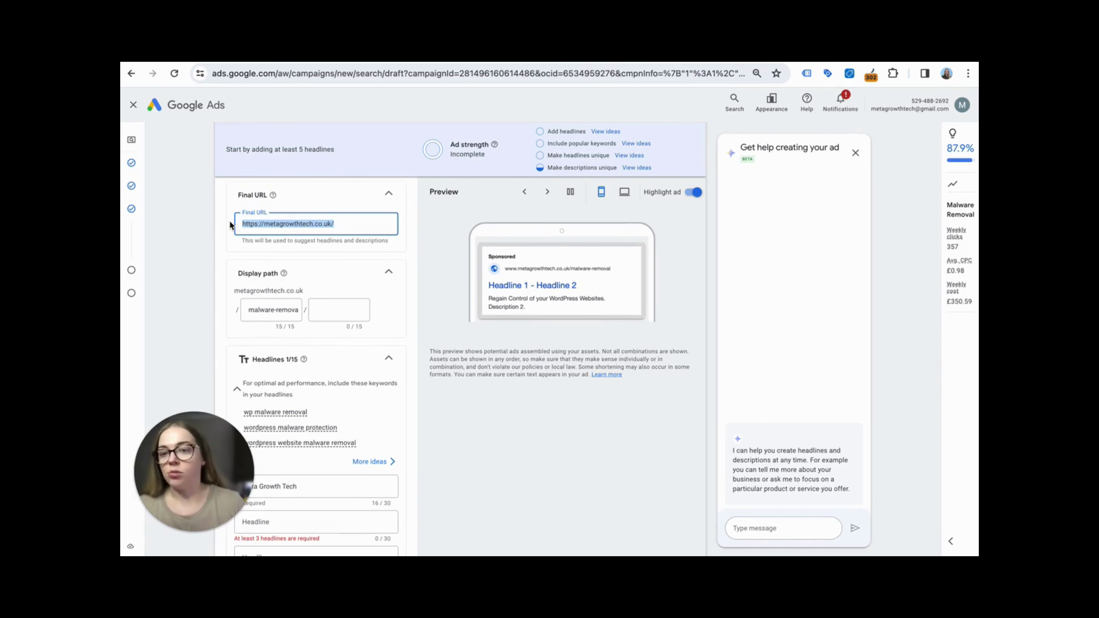
{"action": "scroll", "coordinate": [408, 300], "scroll_direction": "down", "scroll_amount": 2}
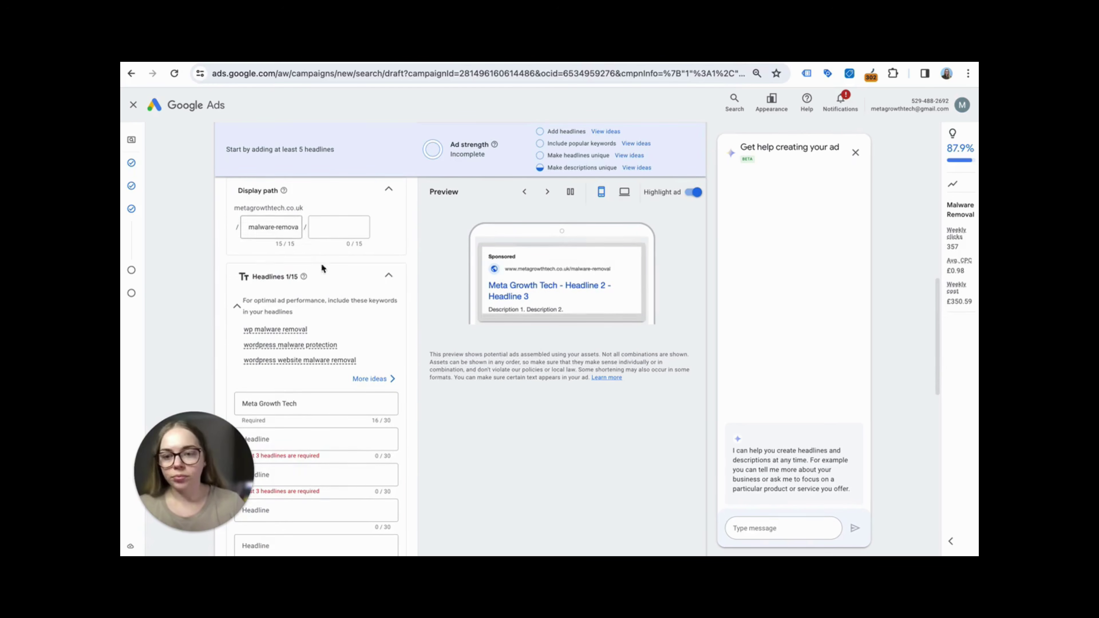
{"action": "scroll", "coordinate": [407, 299], "scroll_direction": "down", "scroll_amount": 2}
{"action": "scroll", "coordinate": [407, 300], "scroll_direction": "down", "scroll_amount": 1}
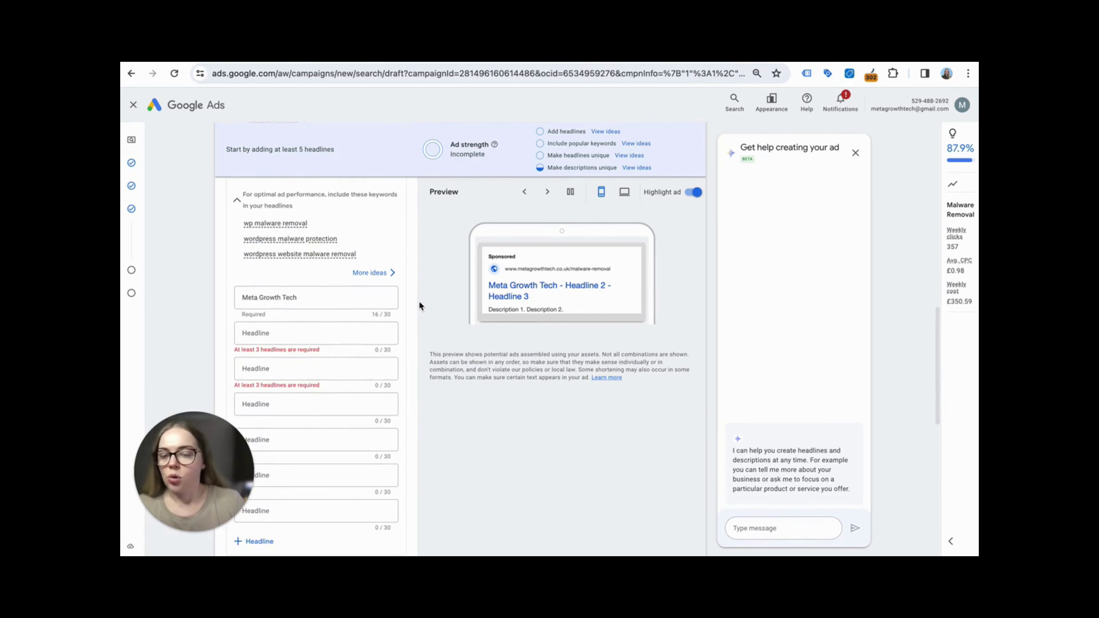
{"action": "scroll", "coordinate": [411, 306], "scroll_direction": "down", "scroll_amount": 1}
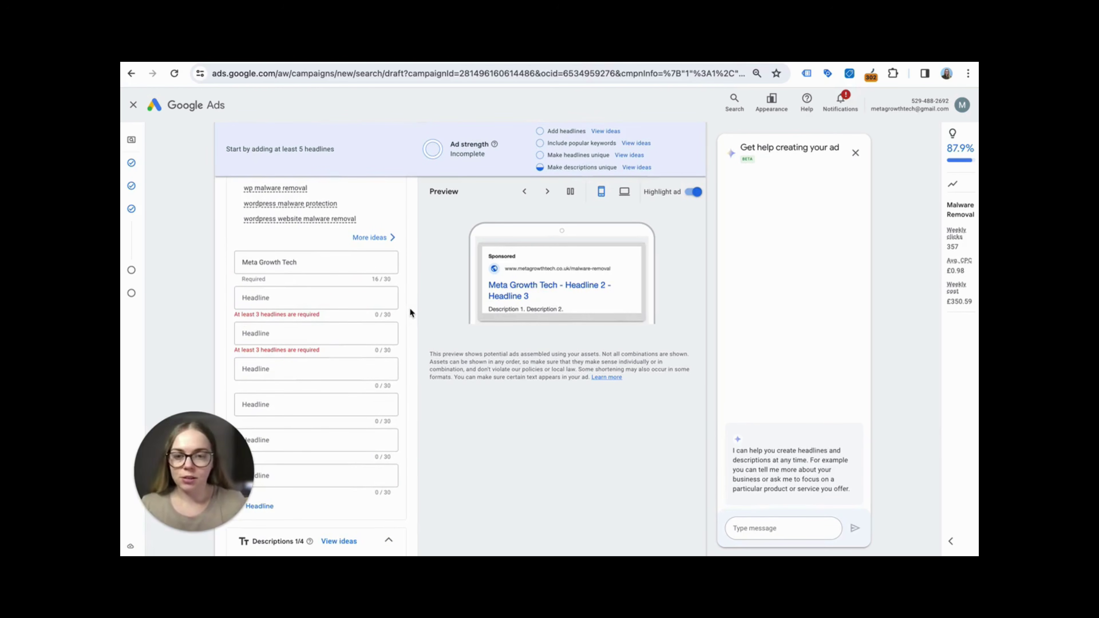
{"action": "scroll", "coordinate": [408, 311], "scroll_direction": "down", "scroll_amount": 1}
{"action": "scroll", "coordinate": [407, 312], "scroll_direction": "down", "scroll_amount": 1}
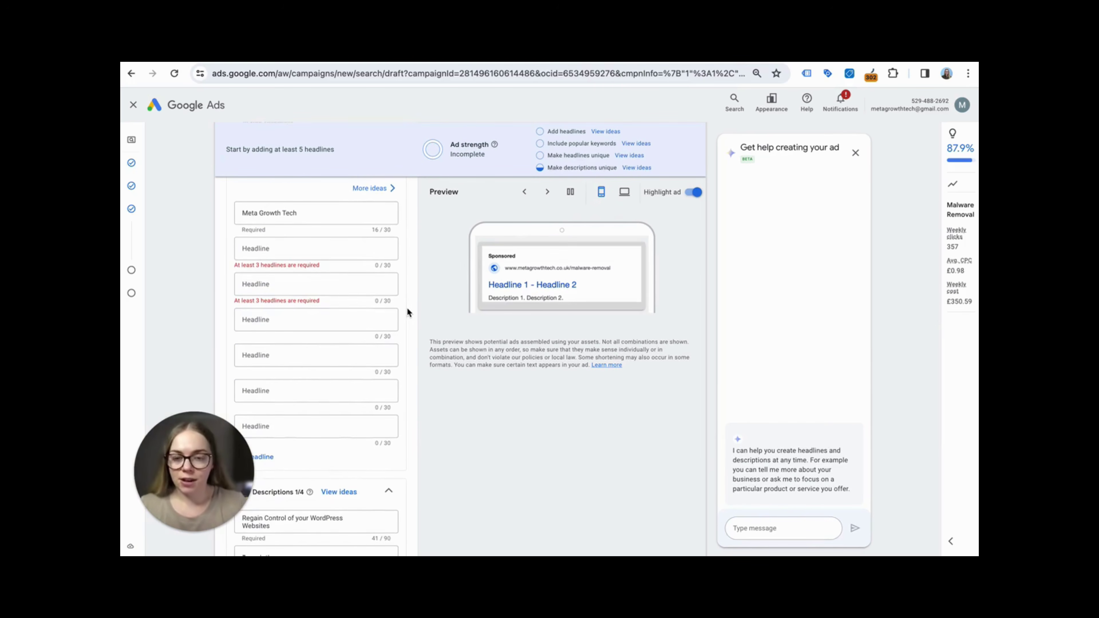
{"action": "scroll", "coordinate": [408, 307], "scroll_direction": "down", "scroll_amount": 5}
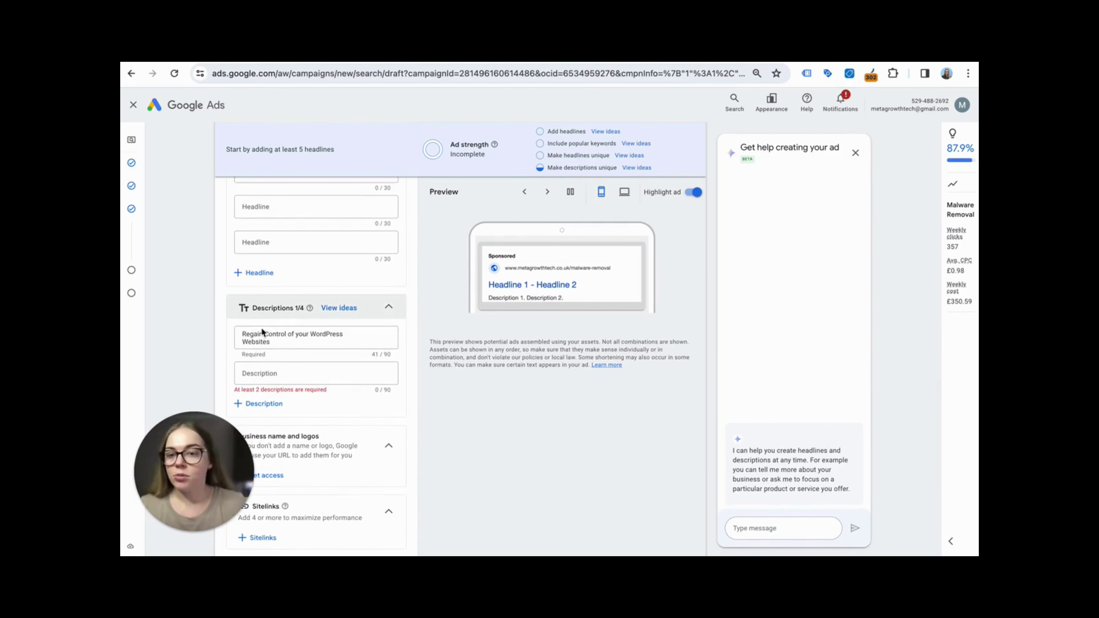
{"action": "scroll", "coordinate": [368, 353], "scroll_direction": "up", "scroll_amount": 1}
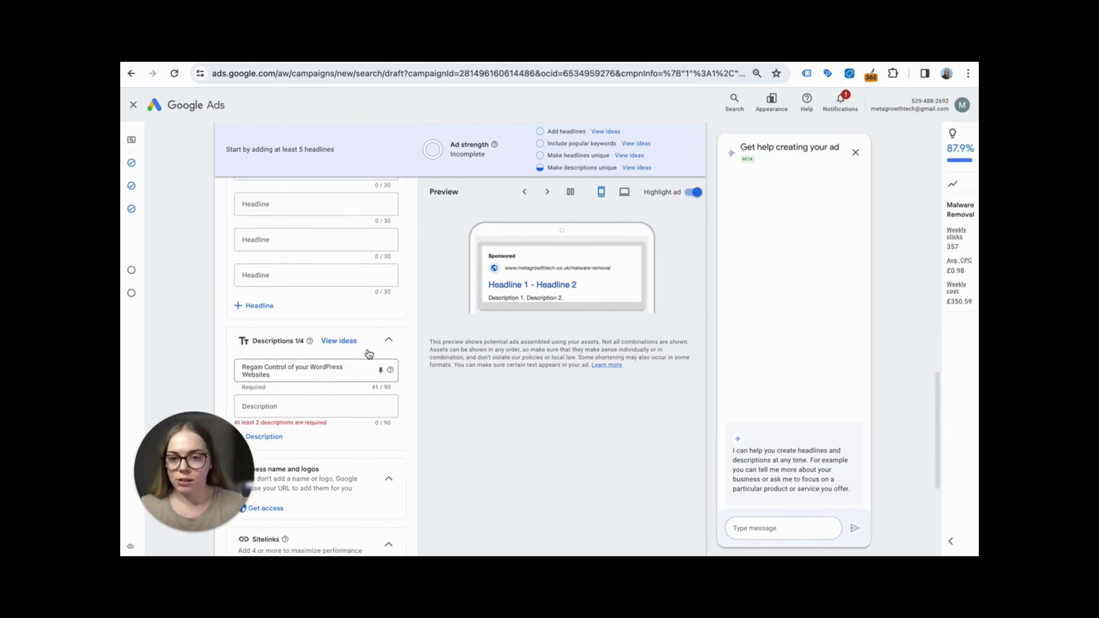
{"action": "scroll", "coordinate": [369, 353], "scroll_direction": "up", "scroll_amount": 5}
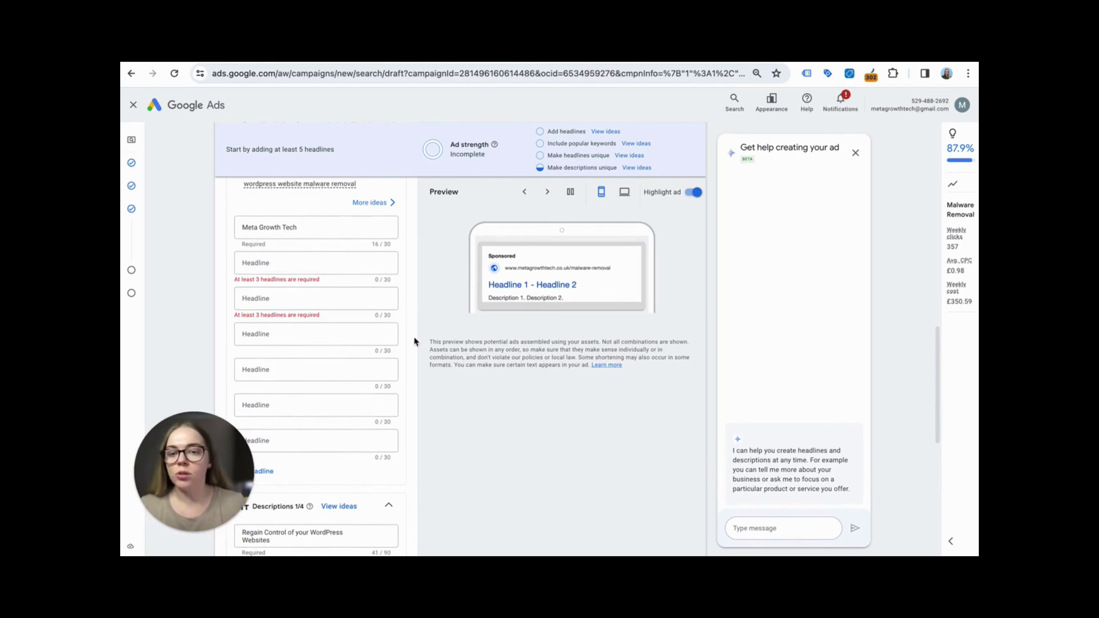
{"action": "scroll", "coordinate": [412, 341], "scroll_direction": "up", "scroll_amount": 2}
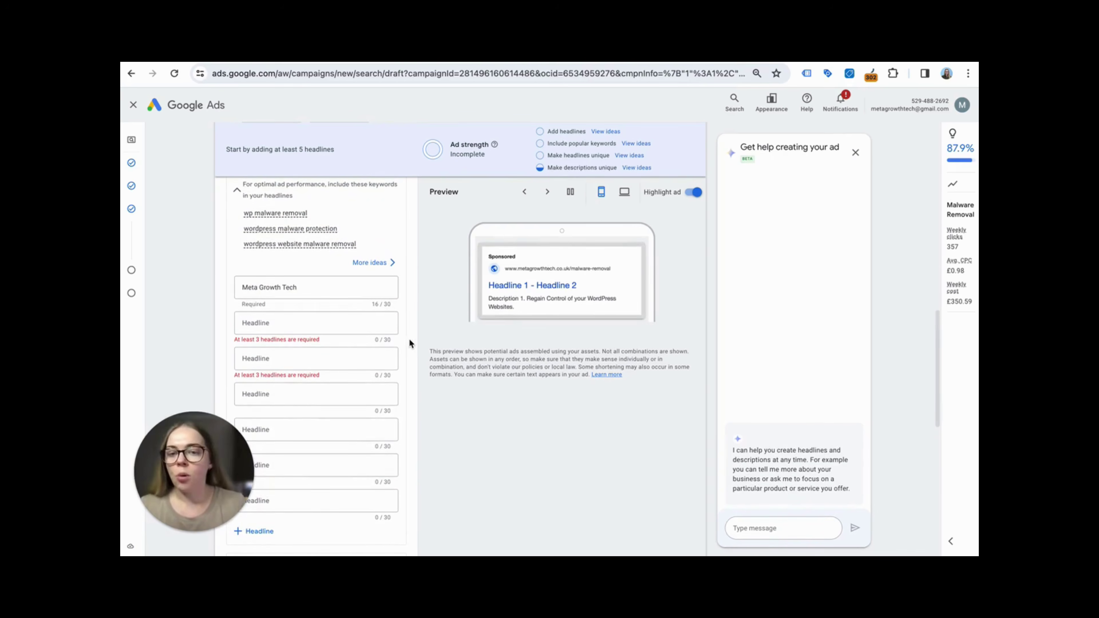
{"action": "scroll", "coordinate": [407, 341], "scroll_direction": "up", "scroll_amount": 1}
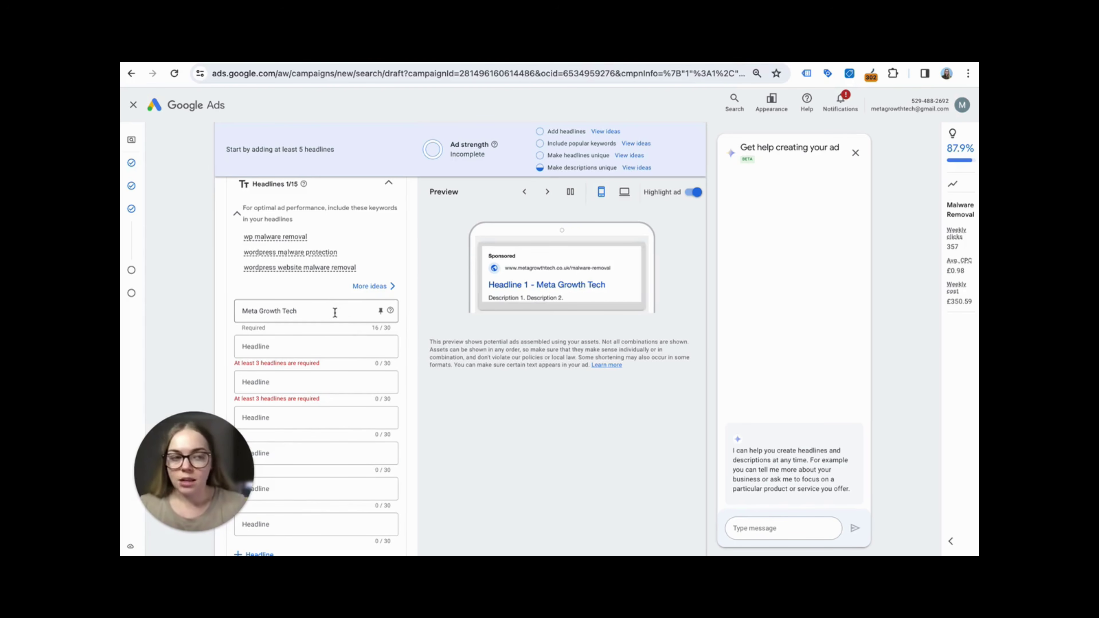
{"action": "left_click", "coordinate": [314, 312]}
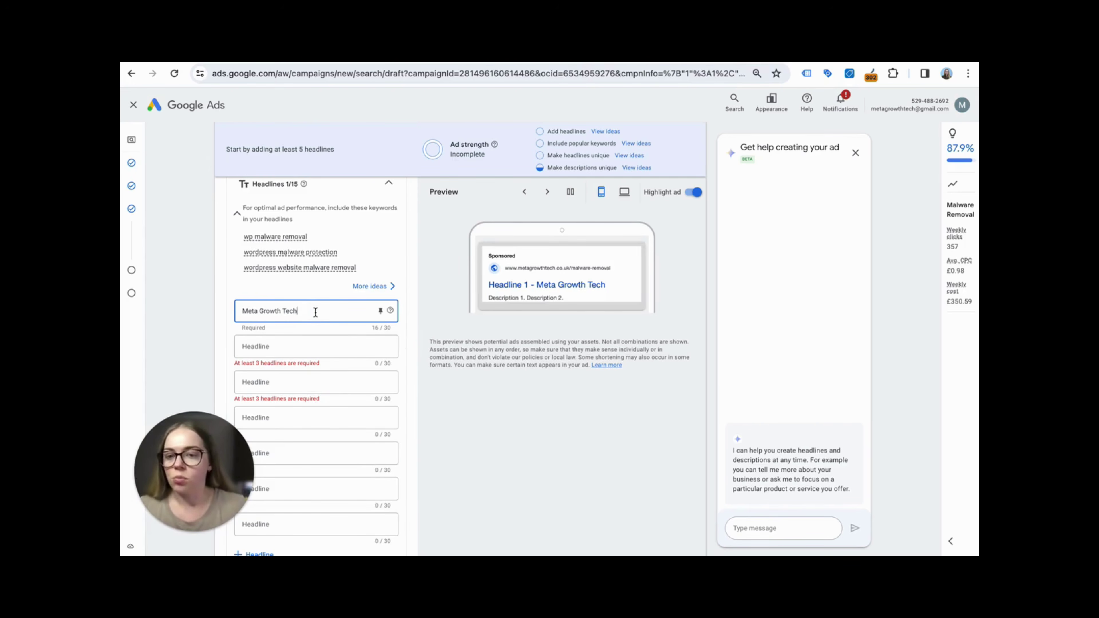
{"action": "scroll", "coordinate": [316, 313], "scroll_direction": "down", "scroll_amount": 2}
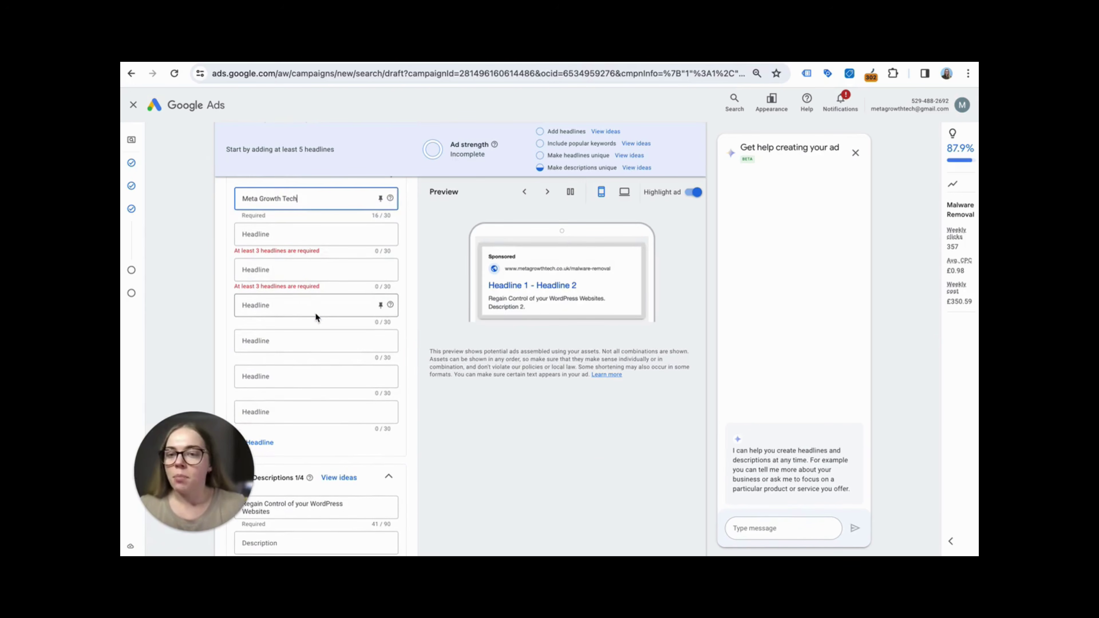
{"action": "scroll", "coordinate": [316, 312], "scroll_direction": "up", "scroll_amount": 1}
{"action": "scroll", "coordinate": [315, 313], "scroll_direction": "down", "scroll_amount": 3}
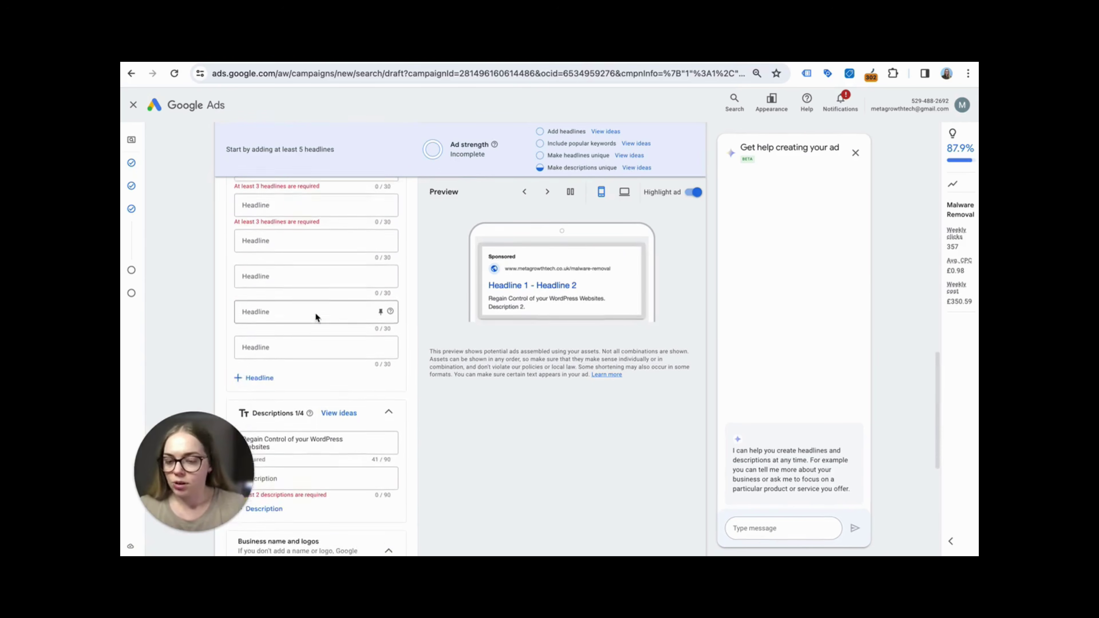
{"action": "scroll", "coordinate": [315, 312], "scroll_direction": "up", "scroll_amount": 4}
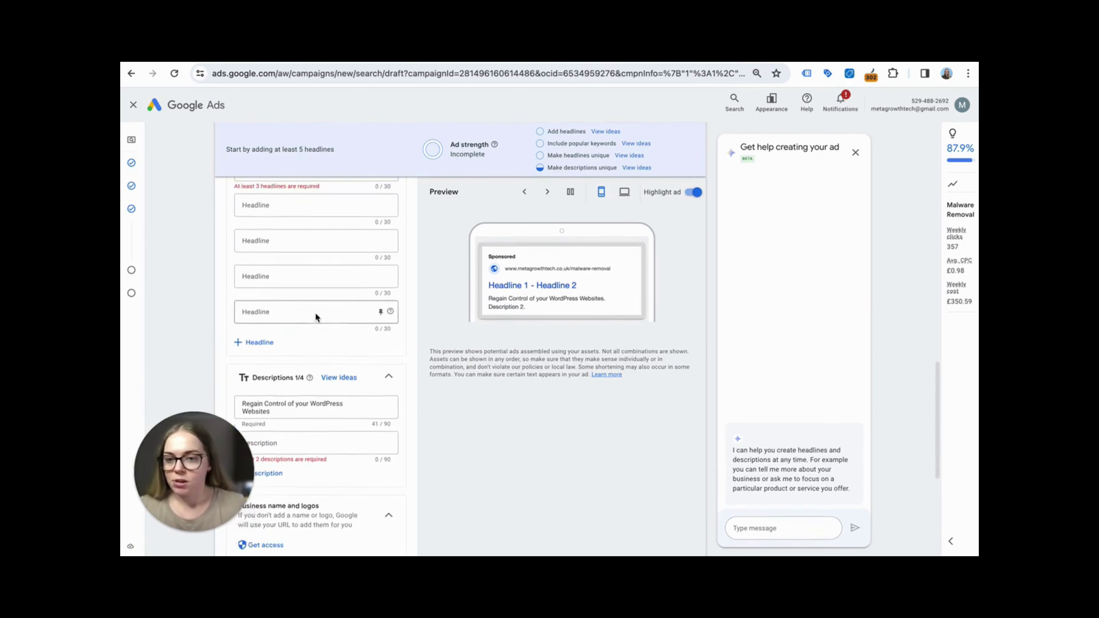
{"action": "scroll", "coordinate": [315, 312], "scroll_direction": "down", "scroll_amount": 1}
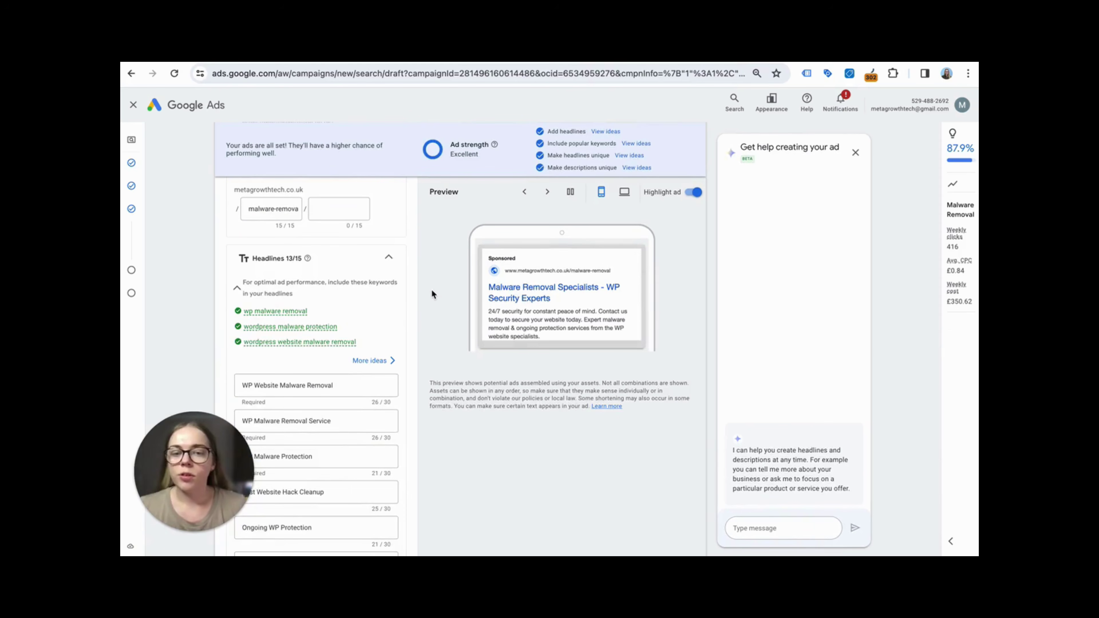
Review the completed ad headlines and the four descriptions alongside the ad preview
{"action": "scroll", "coordinate": [433, 288], "scroll_direction": "down", "scroll_amount": 5}
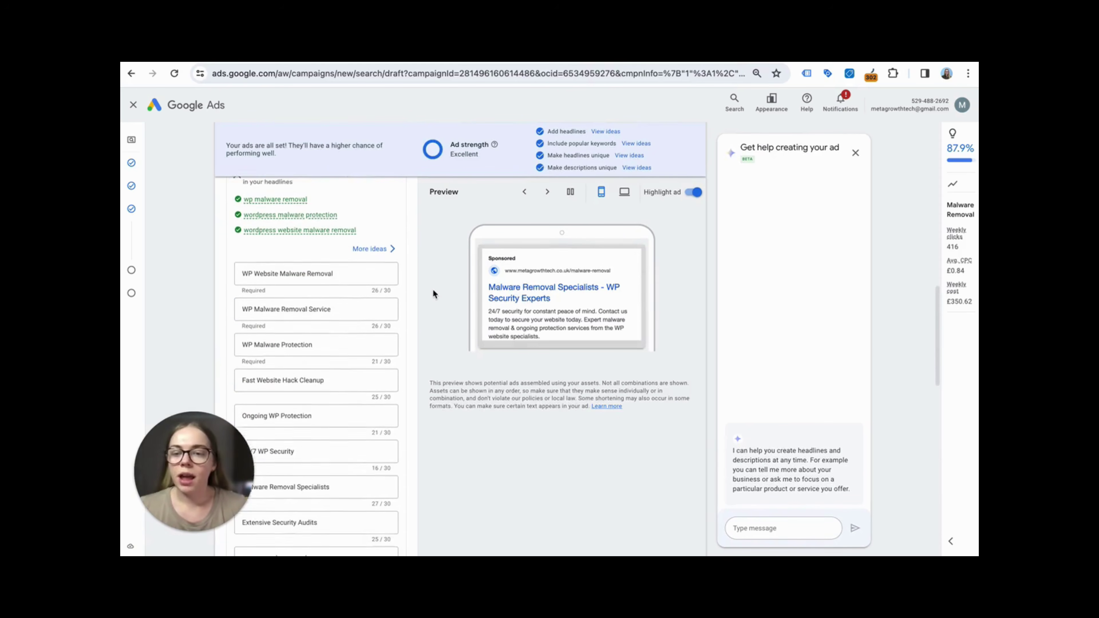
{"action": "scroll", "coordinate": [433, 289], "scroll_direction": "up", "scroll_amount": 2}
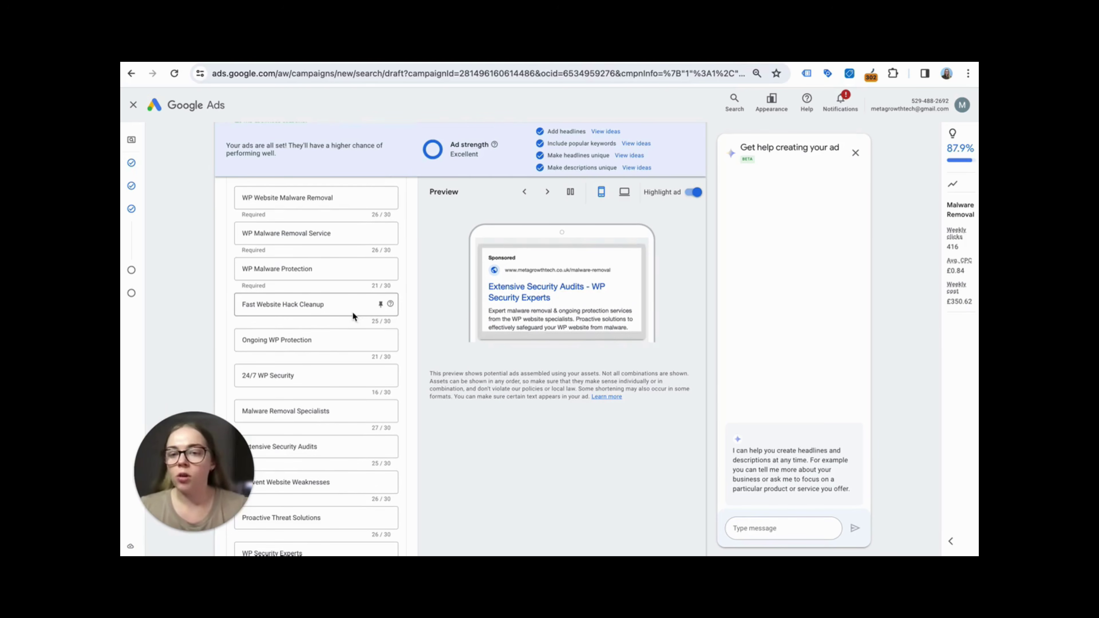
{"action": "scroll", "coordinate": [354, 312], "scroll_direction": "down", "scroll_amount": 2}
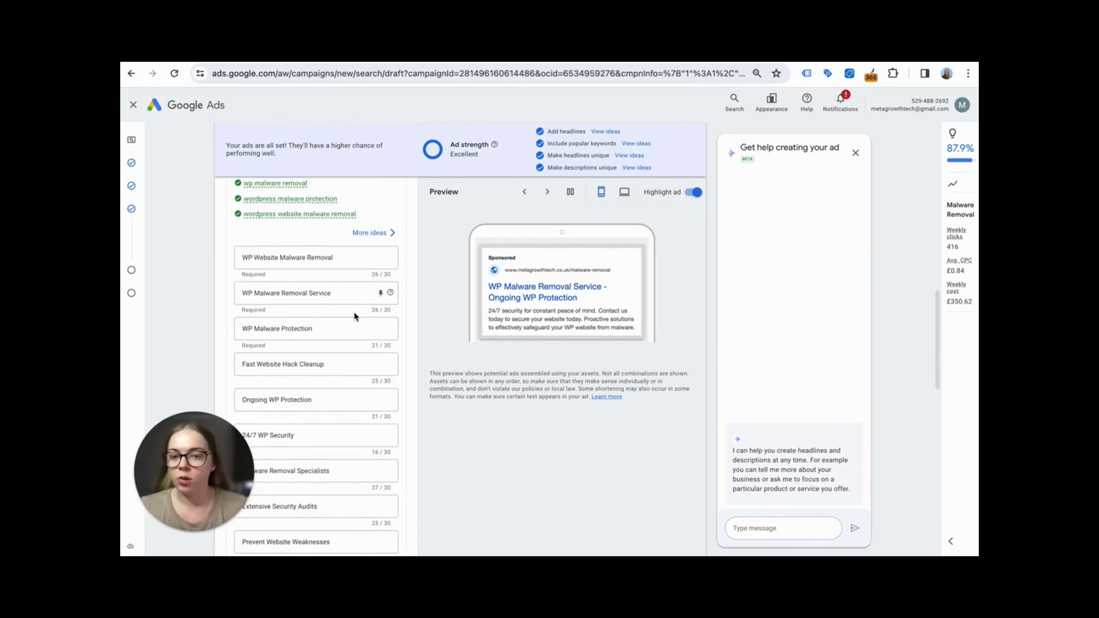
{"action": "scroll", "coordinate": [354, 312], "scroll_direction": "down", "scroll_amount": 10}
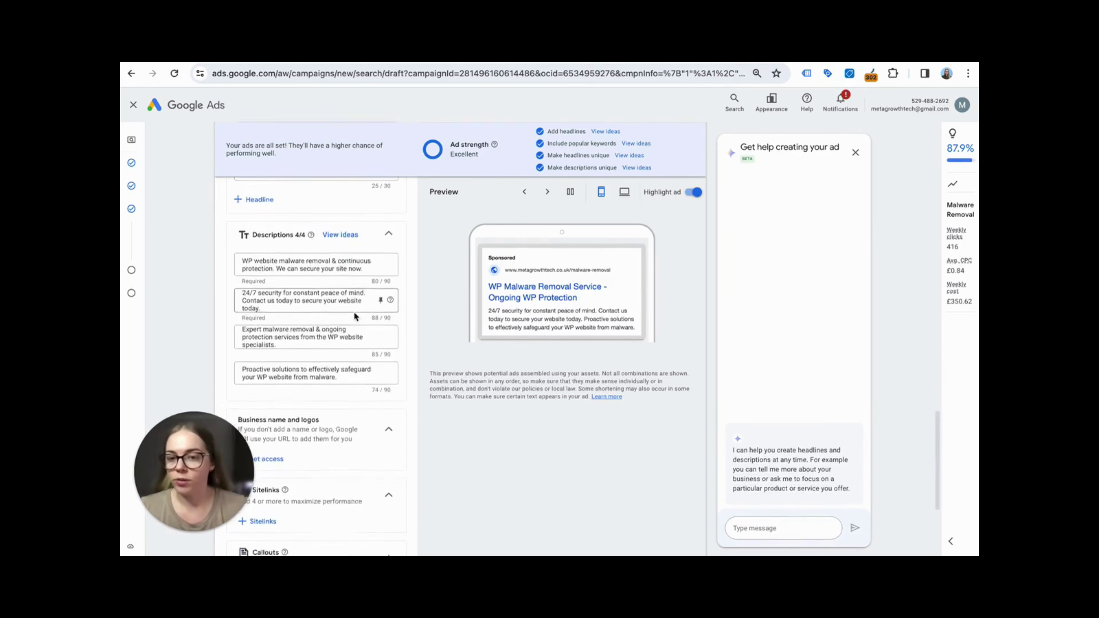
{"action": "scroll", "coordinate": [354, 312], "scroll_direction": "up", "scroll_amount": 6}
{"action": "scroll", "coordinate": [354, 312], "scroll_direction": "up", "scroll_amount": 6}
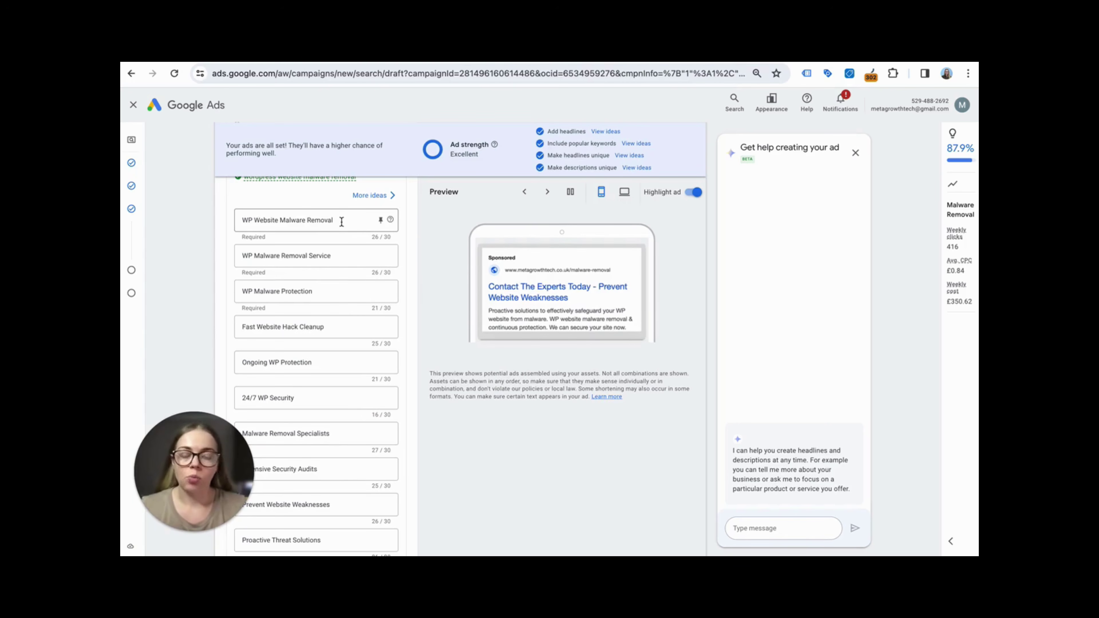
Compare the exact and phrase match keywords with the headlines "WP Website Malware Removal" and "WP Malware Removal Service"
{"action": "scroll", "coordinate": [342, 221], "scroll_direction": "up", "scroll_amount": 10}
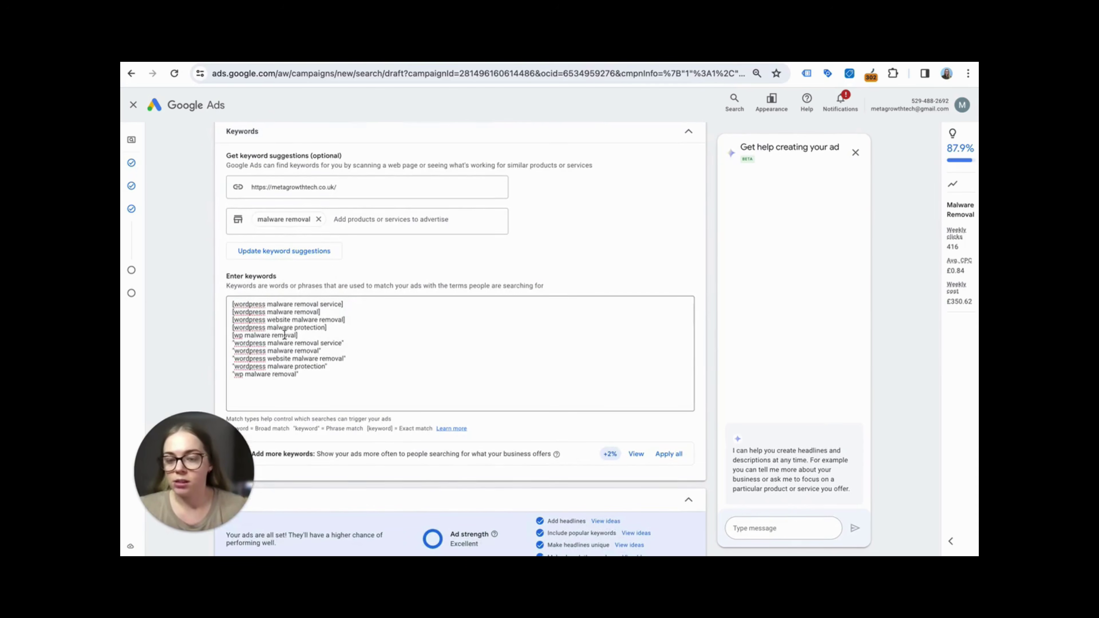
{"action": "scroll", "coordinate": [394, 315], "scroll_direction": "down", "scroll_amount": 6}
{"action": "scroll", "coordinate": [394, 319], "scroll_direction": "down", "scroll_amount": 8}
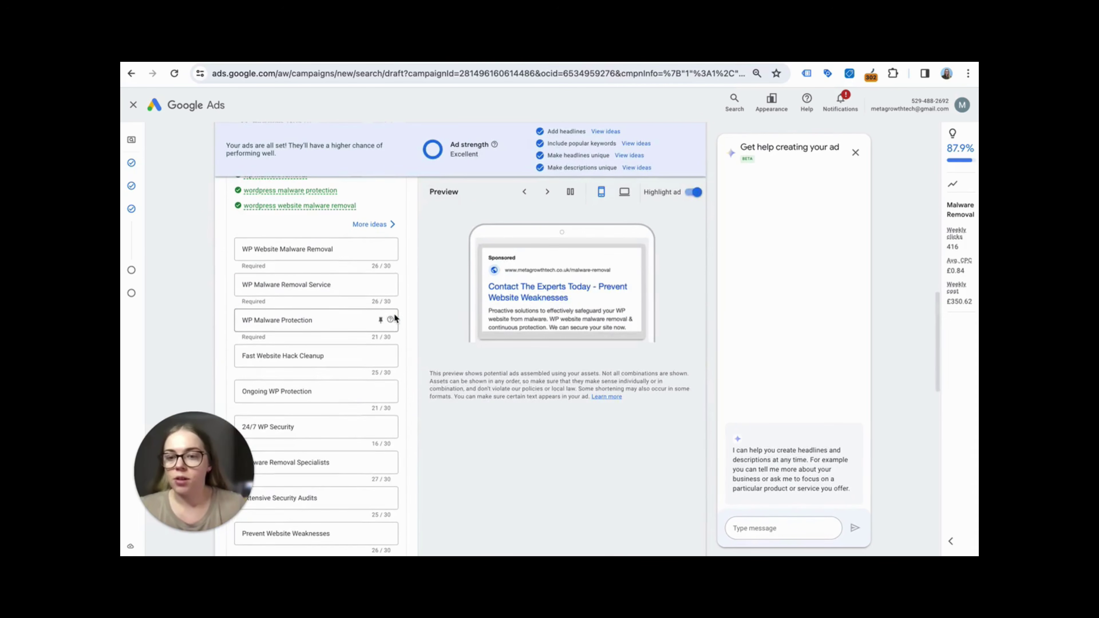
{"action": "left_click_drag", "start_coordinate": [336, 250], "coordinate": [240, 250]}
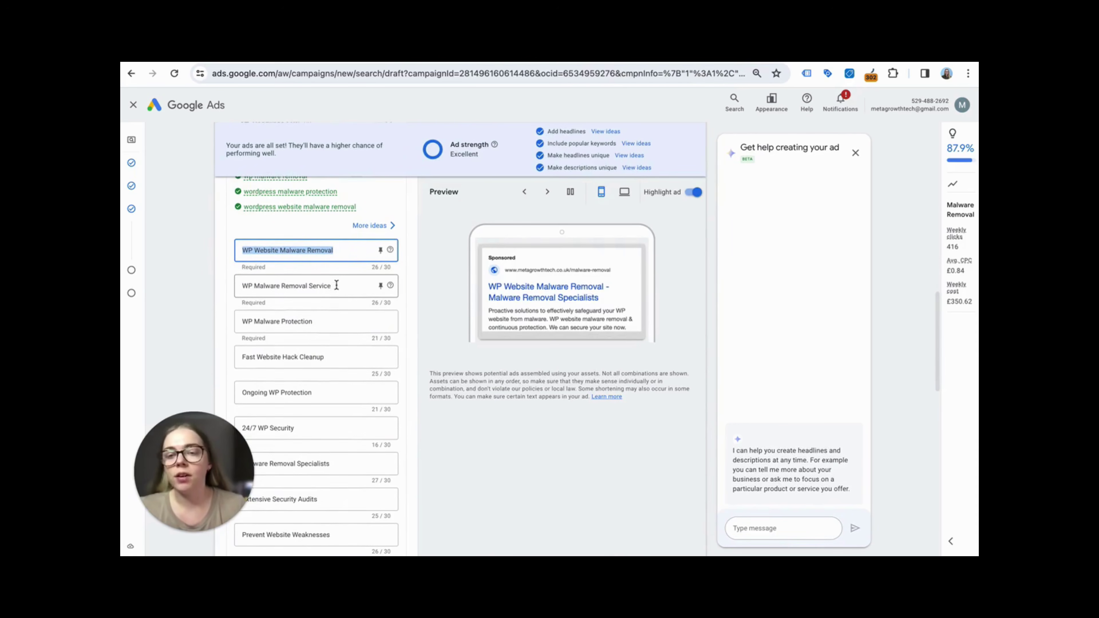
{"action": "left_click_drag", "start_coordinate": [332, 283], "coordinate": [242, 289]}
{"action": "scroll", "coordinate": [242, 291], "scroll_direction": "up", "scroll_amount": 1}
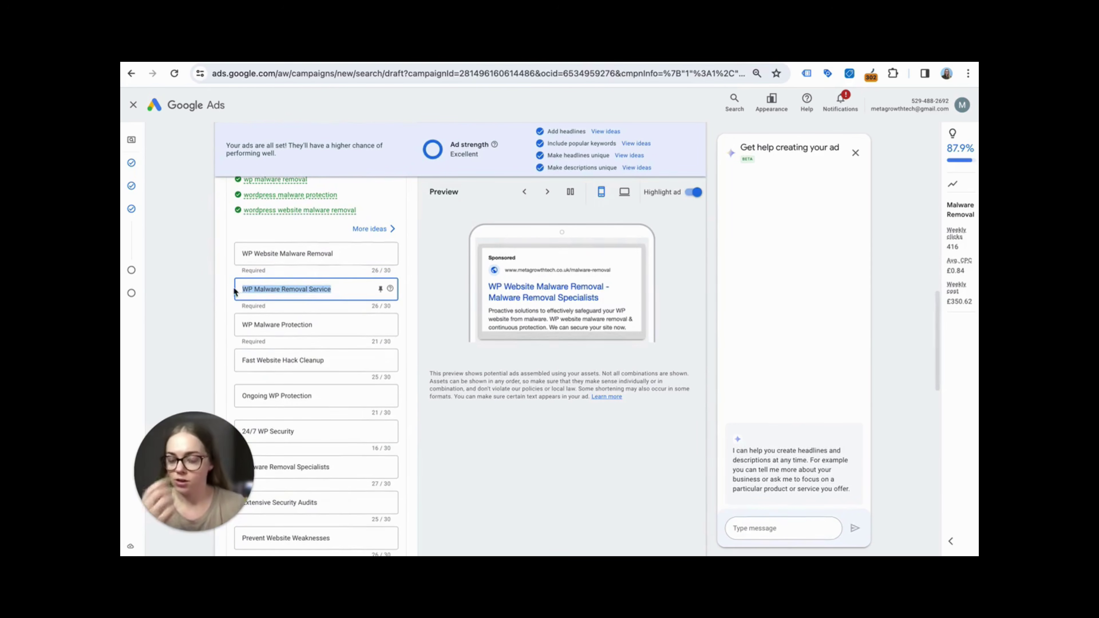
{"action": "left_click", "coordinate": [221, 271]}
{"action": "scroll", "coordinate": [223, 271], "scroll_direction": "down", "scroll_amount": 2}
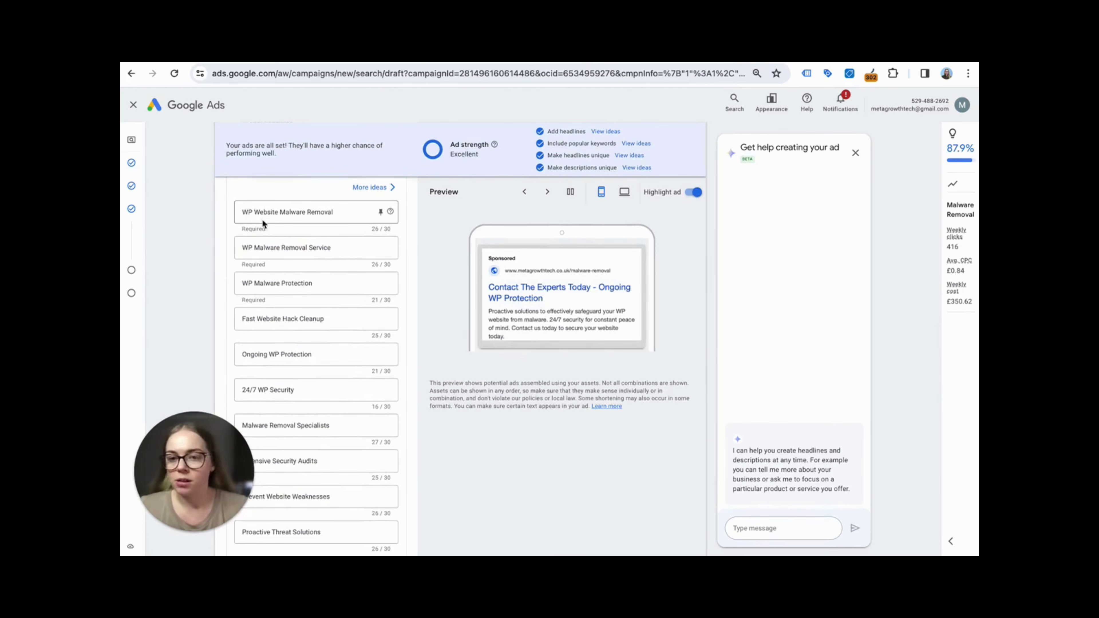
{"action": "scroll", "coordinate": [263, 223], "scroll_direction": "up", "scroll_amount": 10}
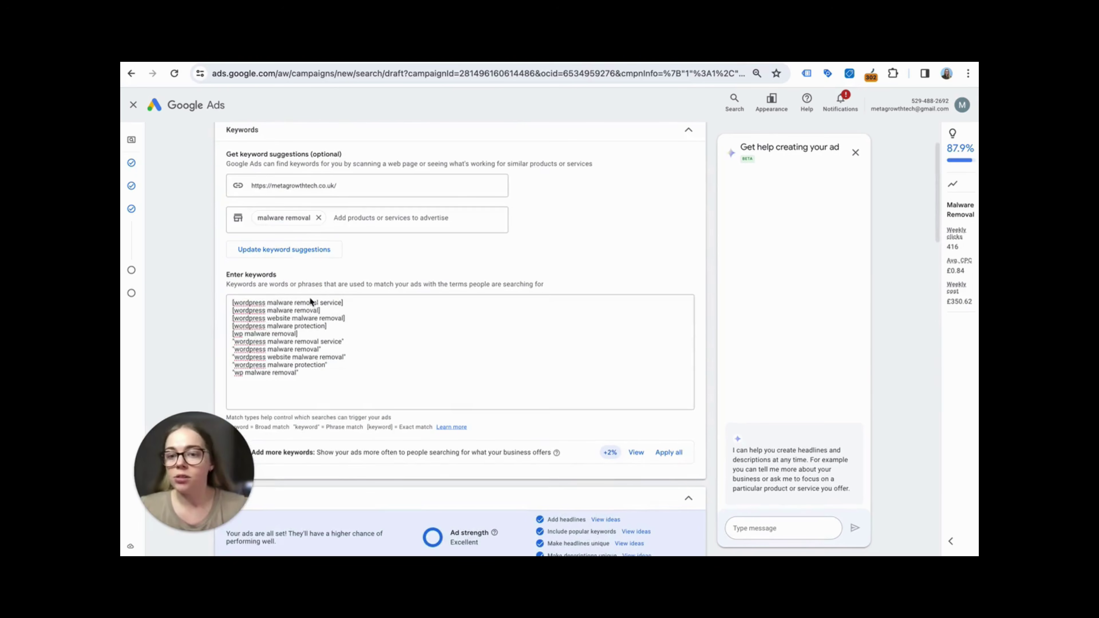
Compare the Malware Removal keyword list with the ad headlines "WP Malware Removal Service" and "WP Malware Protection"
{"action": "left_click", "coordinate": [228, 299]}
{"action": "key", "text": "ctrl+a"}
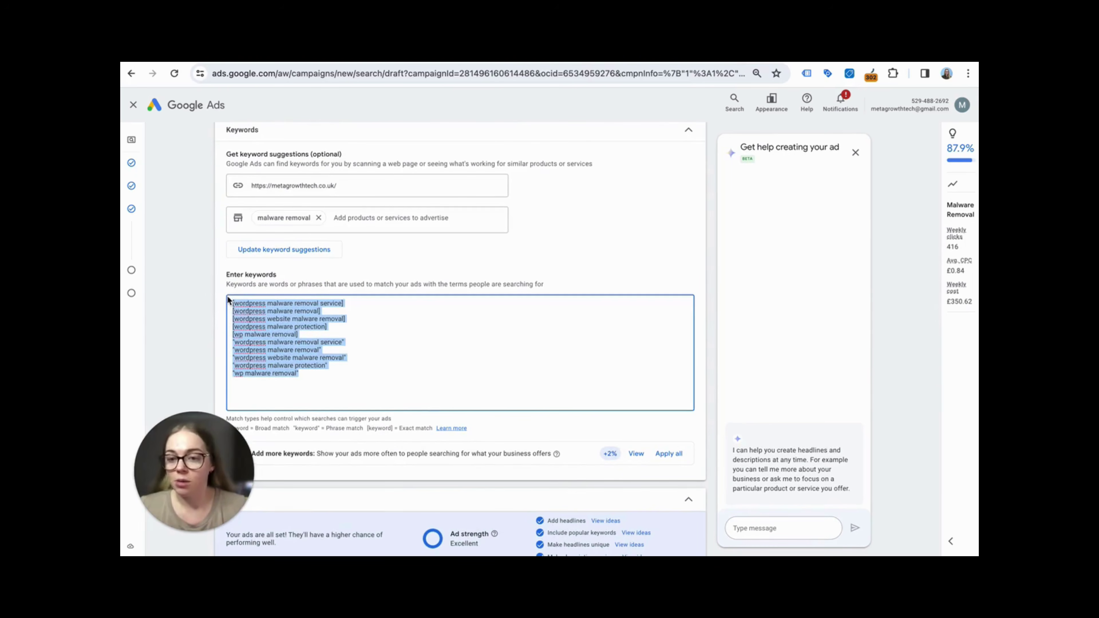
{"action": "left_click", "coordinate": [316, 377]}
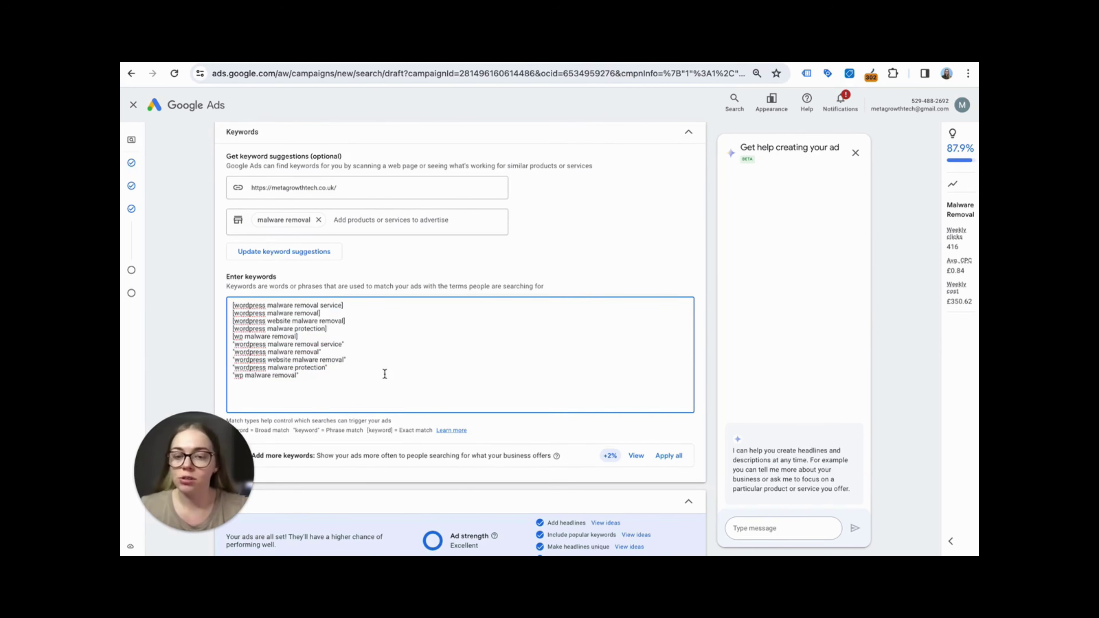
{"action": "scroll", "coordinate": [386, 378], "scroll_direction": "down", "scroll_amount": 8}
{"action": "scroll", "coordinate": [385, 378], "scroll_direction": "down", "scroll_amount": 8}
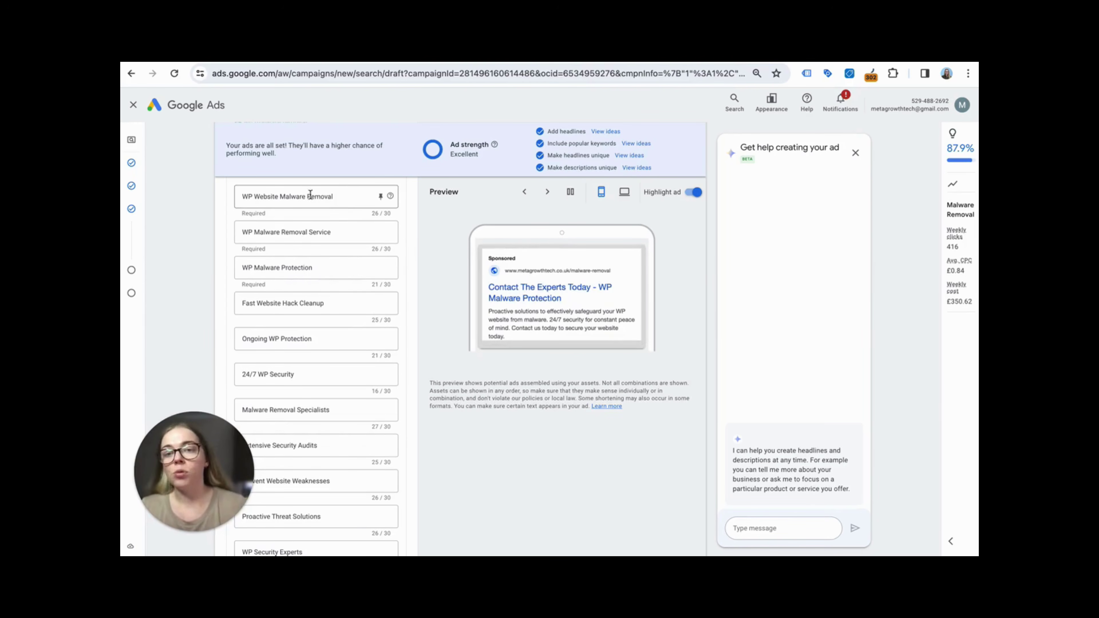
{"action": "left_click_drag", "start_coordinate": [240, 202], "coordinate": [236, 232]}
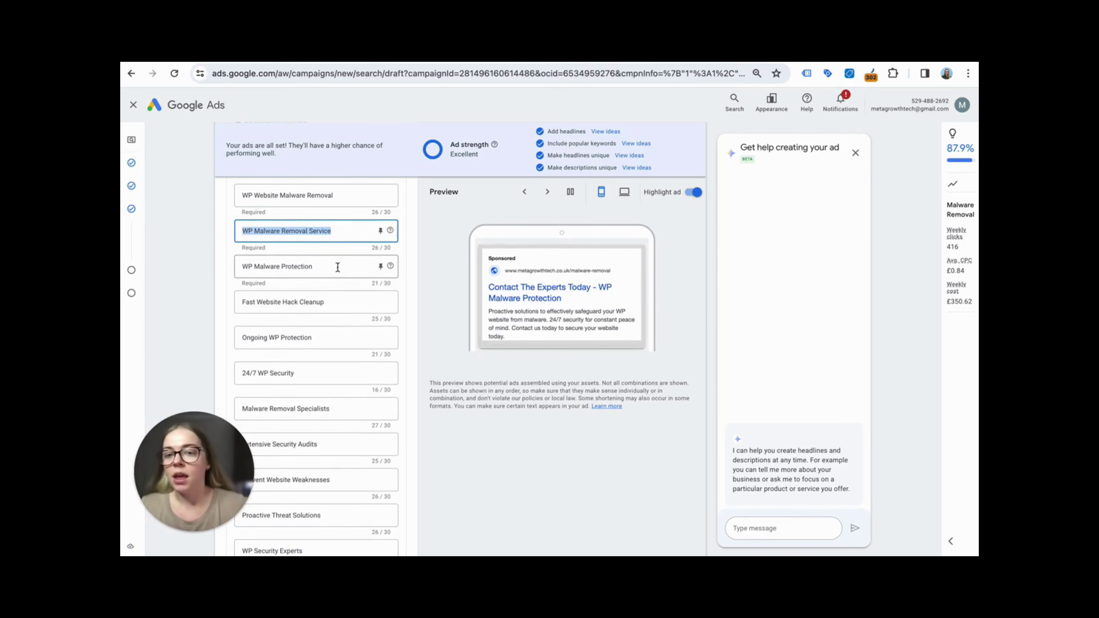
{"action": "left_click_drag", "start_coordinate": [338, 267], "coordinate": [238, 266]}
{"action": "scroll", "coordinate": [326, 289], "scroll_direction": "down", "scroll_amount": 1}
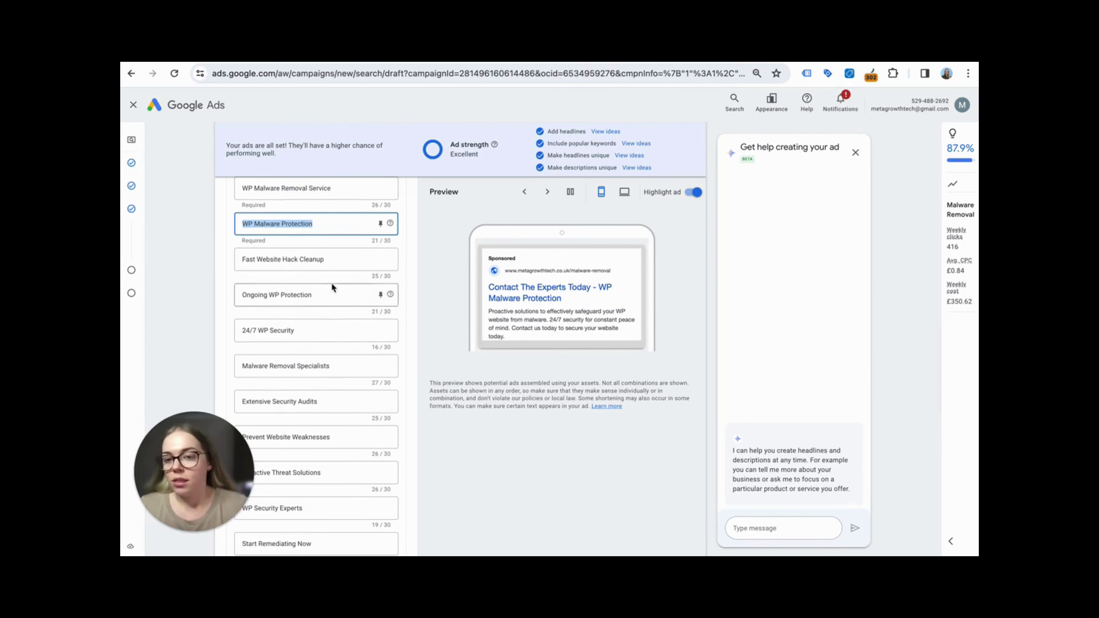
{"action": "scroll", "coordinate": [334, 304], "scroll_direction": "down", "scroll_amount": 1}
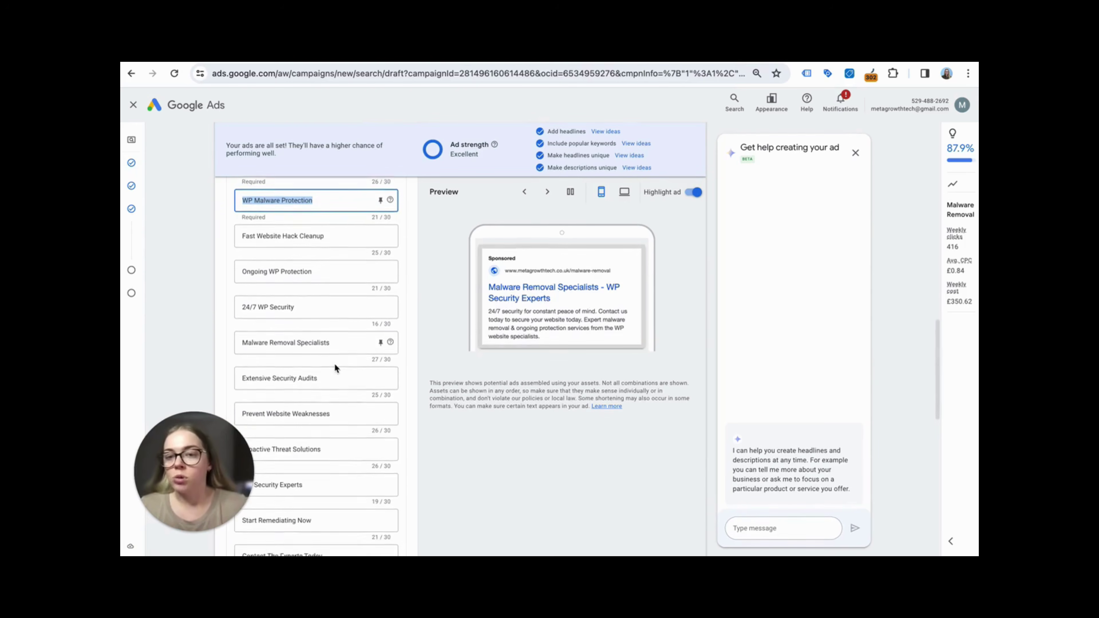
Review the service headlines from "Fast Website Hack Cleanup" and "24/7 WP Security" through "Extensive Security Audits" and "Prevent Website Weaknesses"
{"action": "left_click", "coordinate": [331, 301]}
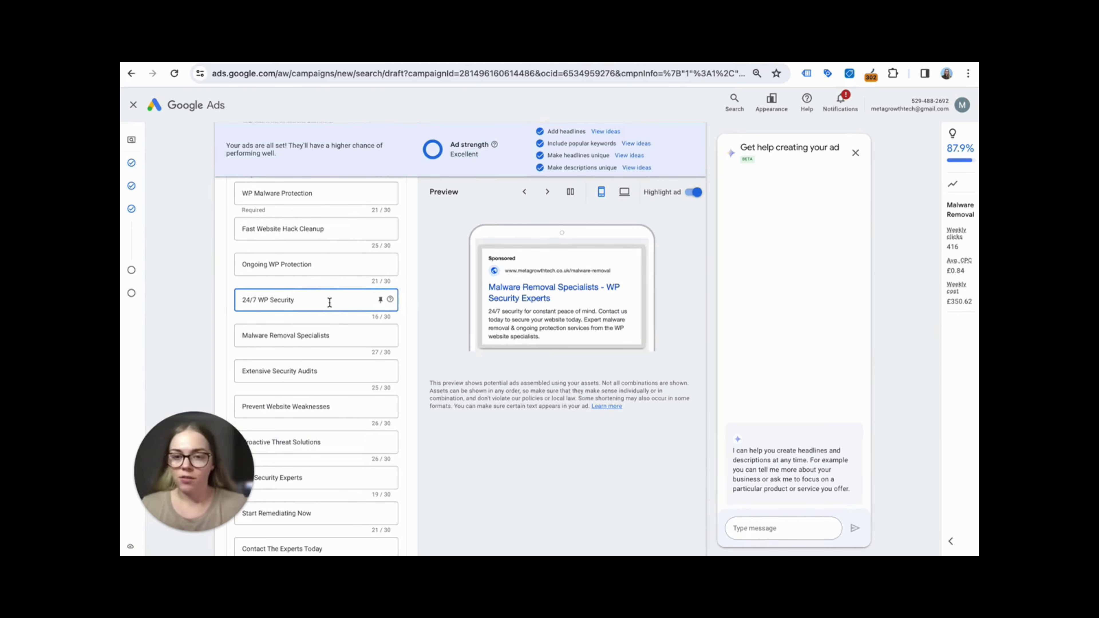
{"action": "left_click_drag", "start_coordinate": [327, 264], "coordinate": [240, 269]}
{"action": "left_click_drag", "start_coordinate": [332, 229], "coordinate": [241, 231]}
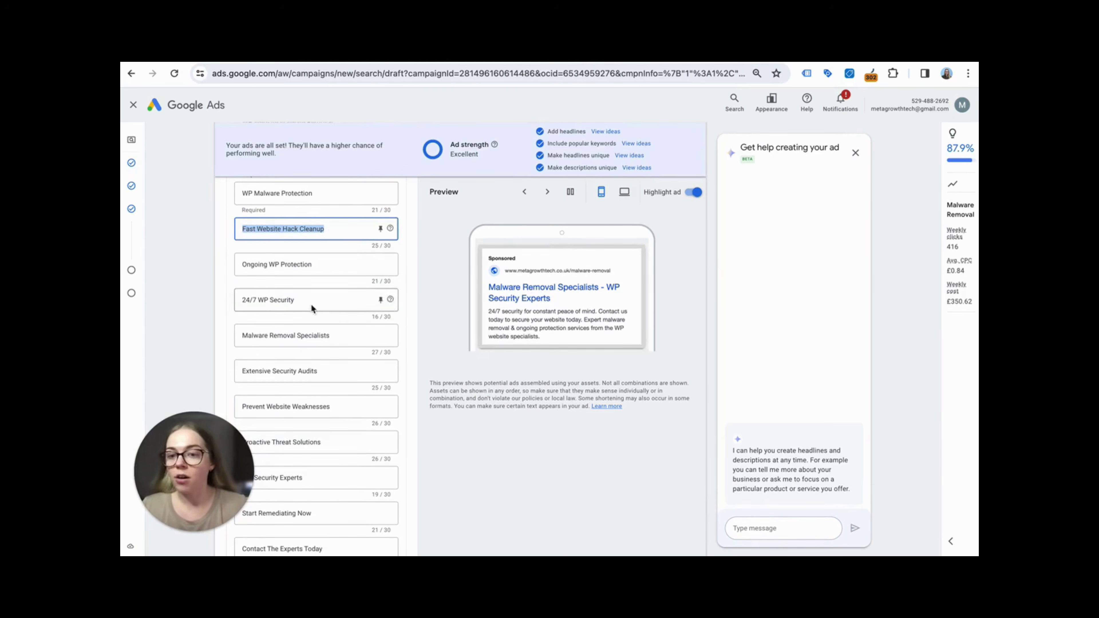
{"action": "left_click_drag", "start_coordinate": [303, 300], "coordinate": [253, 299]}
{"action": "scroll", "coordinate": [302, 234], "scroll_direction": "down", "scroll_amount": 3}
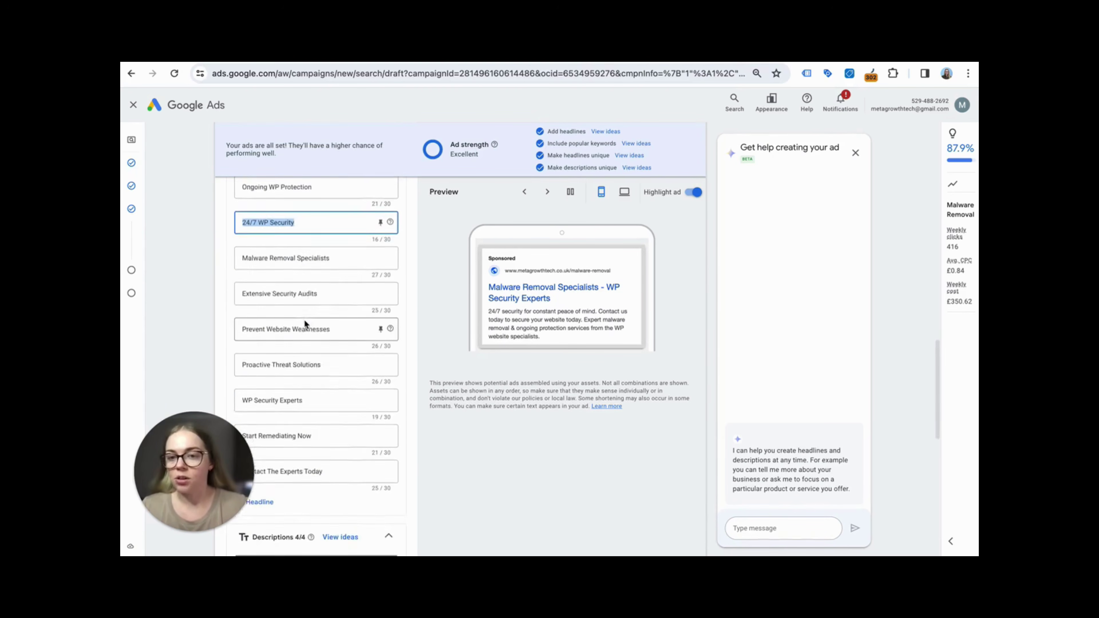
{"action": "left_click", "coordinate": [303, 235]}
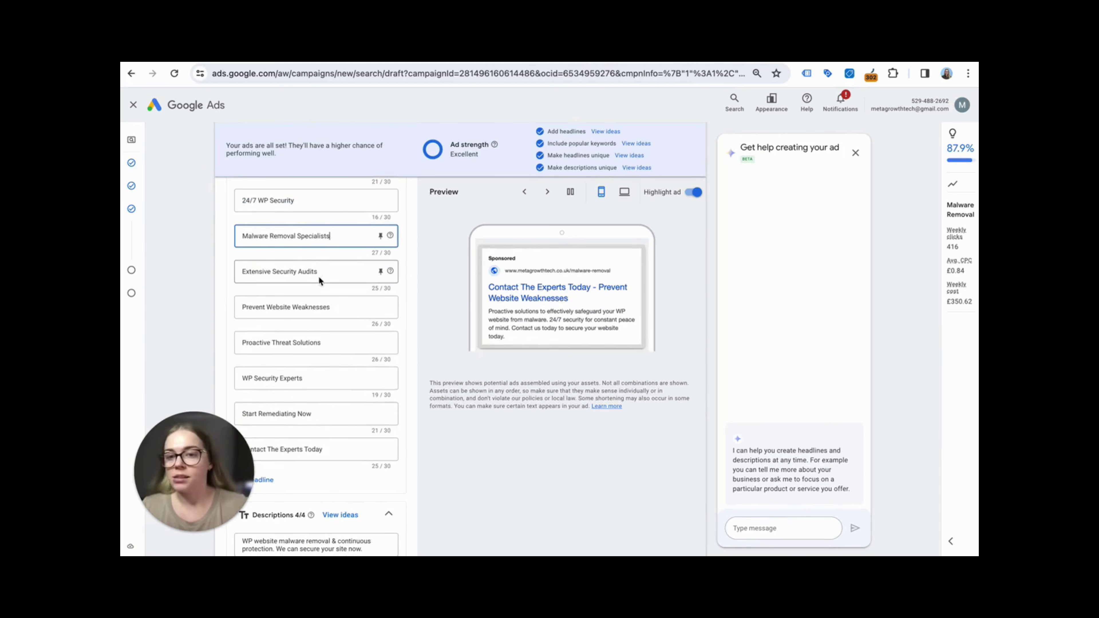
{"action": "left_click_drag", "start_coordinate": [321, 272], "coordinate": [230, 272]}
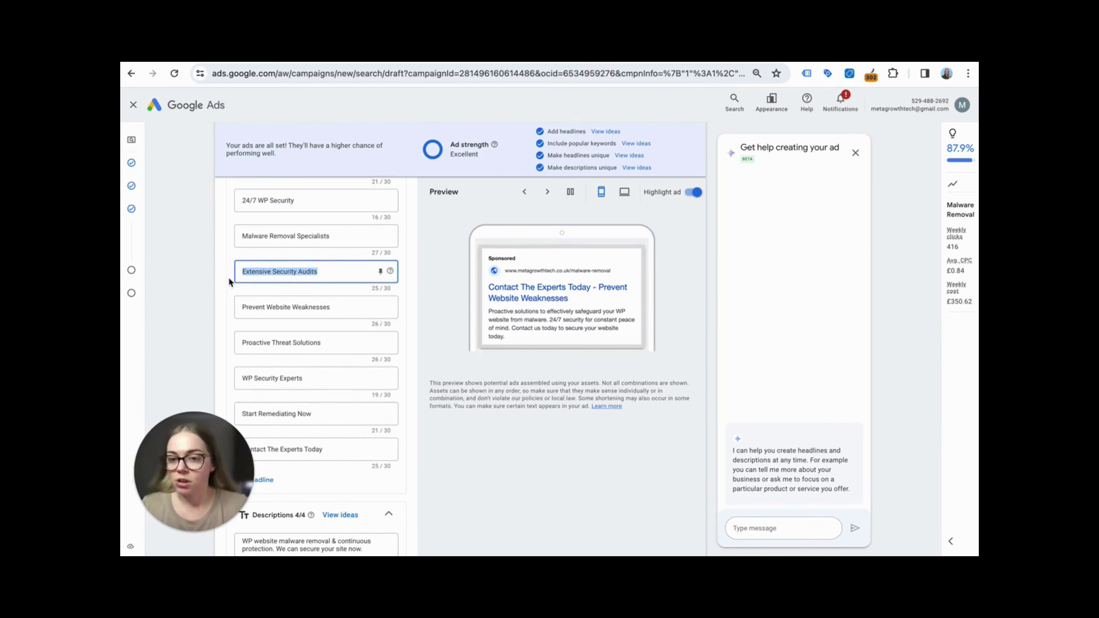
{"action": "scroll", "coordinate": [227, 293], "scroll_direction": "down", "scroll_amount": 1}
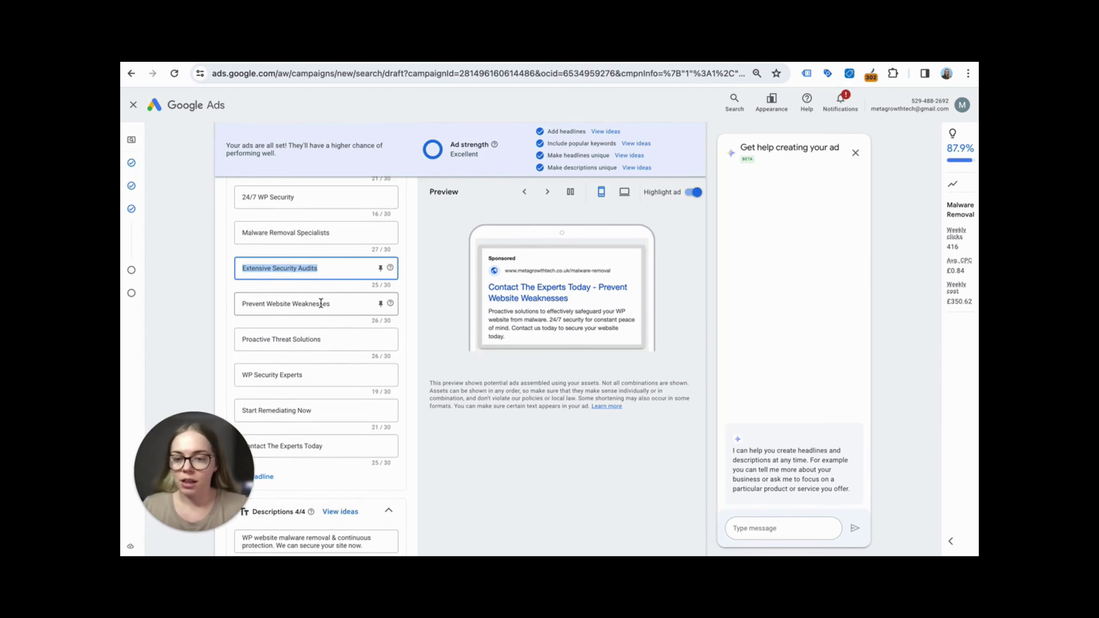
Examine the closing call-to-action headlines "Start Remediating Now" and "Contact The Experts Today"
{"action": "scroll", "coordinate": [319, 295], "scroll_direction": "down", "scroll_amount": 3}
{"action": "left_click_drag", "start_coordinate": [323, 336], "coordinate": [239, 343]}
{"action": "left_click_drag", "start_coordinate": [333, 373], "coordinate": [238, 373]}
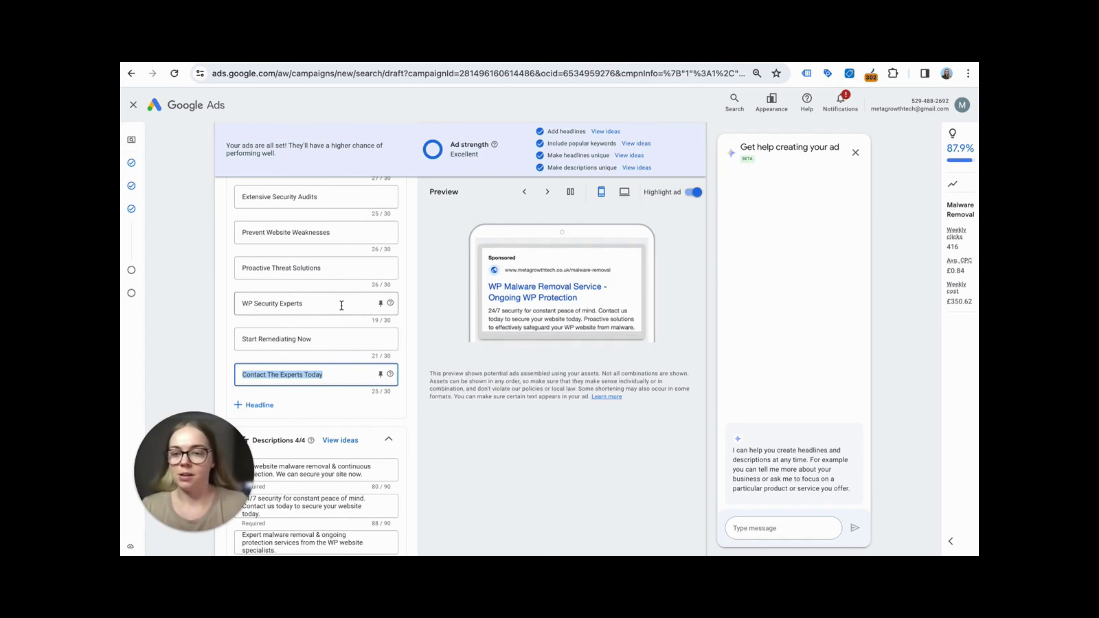
{"action": "left_click_drag", "start_coordinate": [317, 340], "coordinate": [230, 341]}
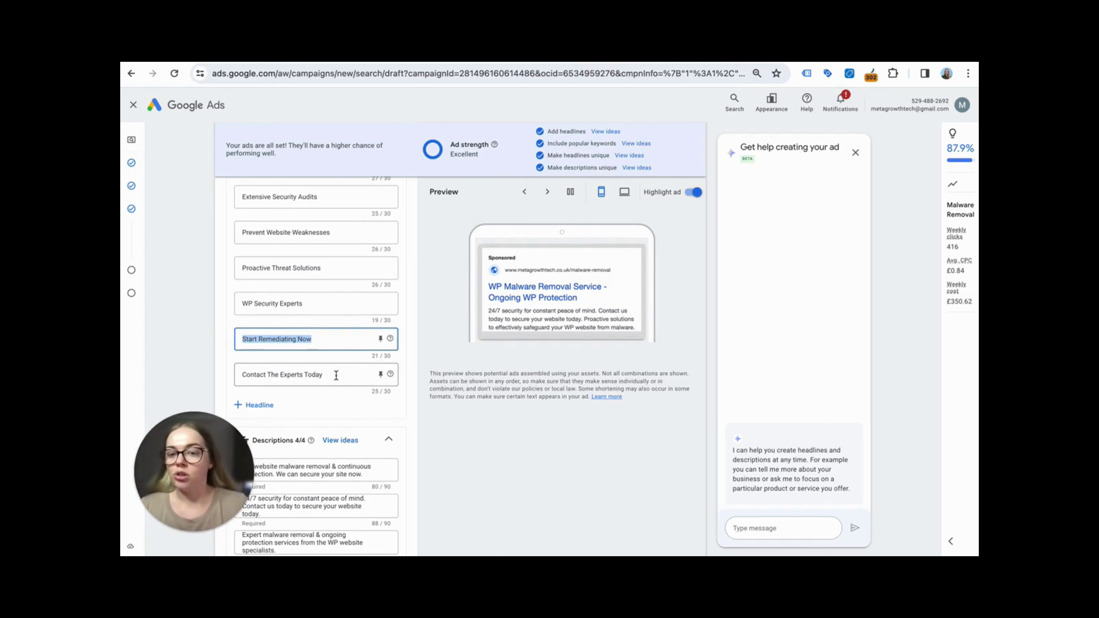
{"action": "left_click_drag", "start_coordinate": [335, 375], "coordinate": [232, 377]}
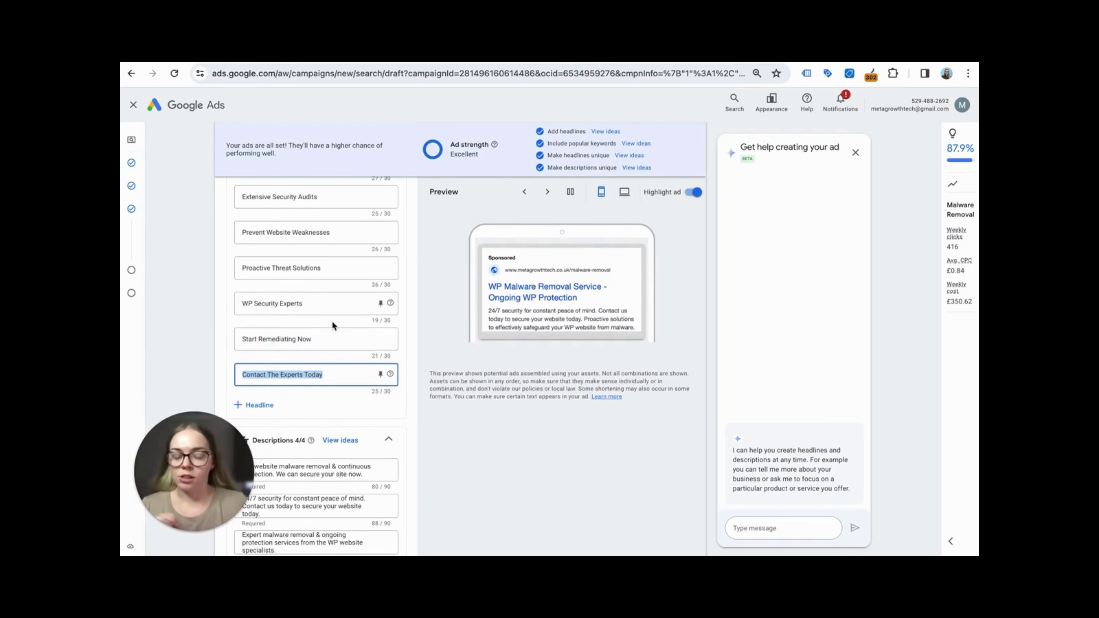
Review the ad's four descriptions for keyword use, calls to action and the benefit of safeguarding a WP website from malware
{"action": "scroll", "coordinate": [332, 329], "scroll_direction": "down", "scroll_amount": 4}
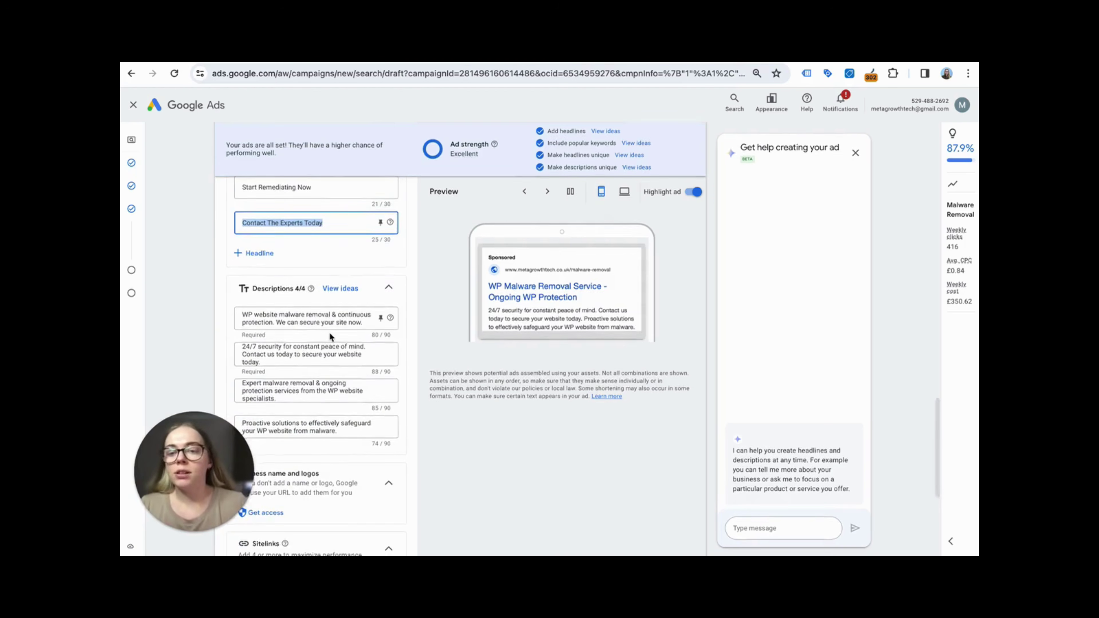
{"action": "left_click", "coordinate": [311, 304]}
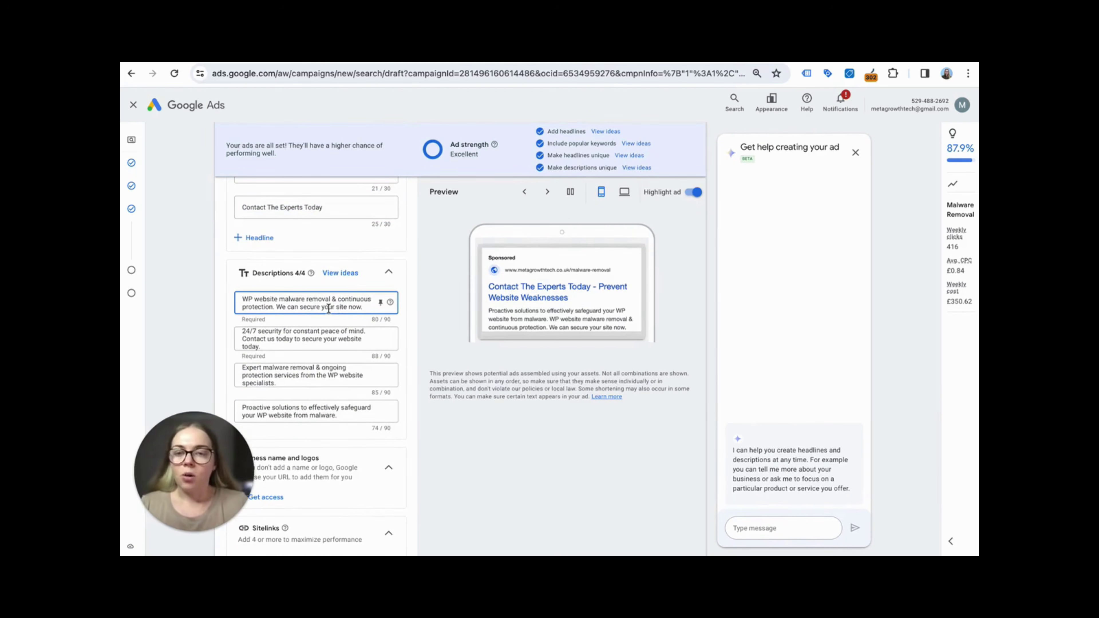
{"action": "scroll", "coordinate": [329, 308], "scroll_direction": "up", "scroll_amount": 2}
{"action": "scroll", "coordinate": [310, 299], "scroll_direction": "down", "scroll_amount": 2}
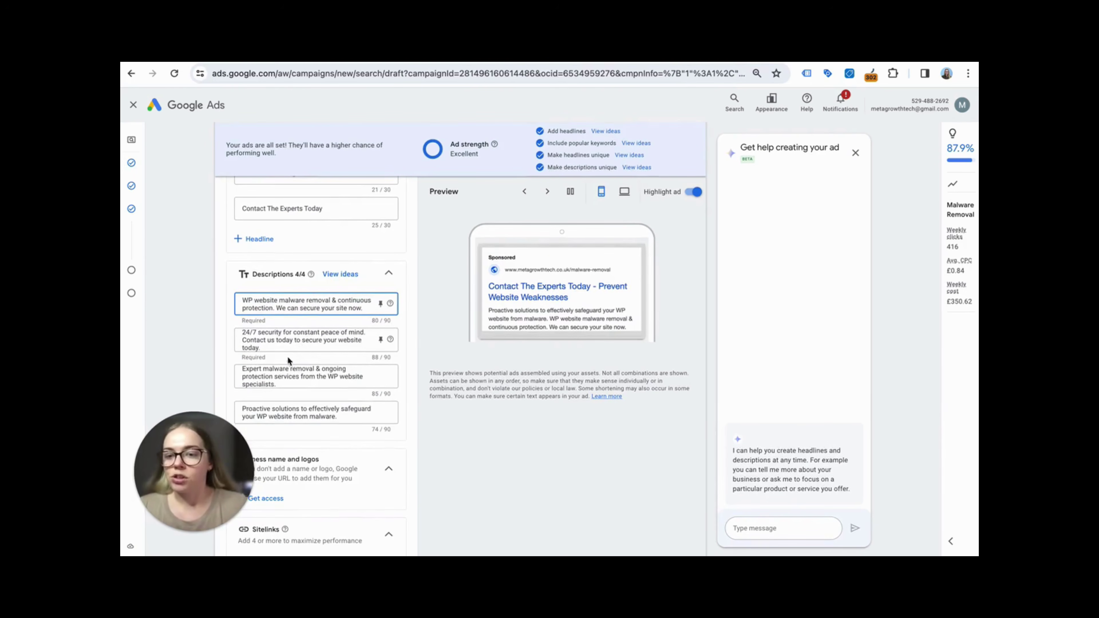
{"action": "left_click_drag", "start_coordinate": [278, 348], "coordinate": [241, 341]}
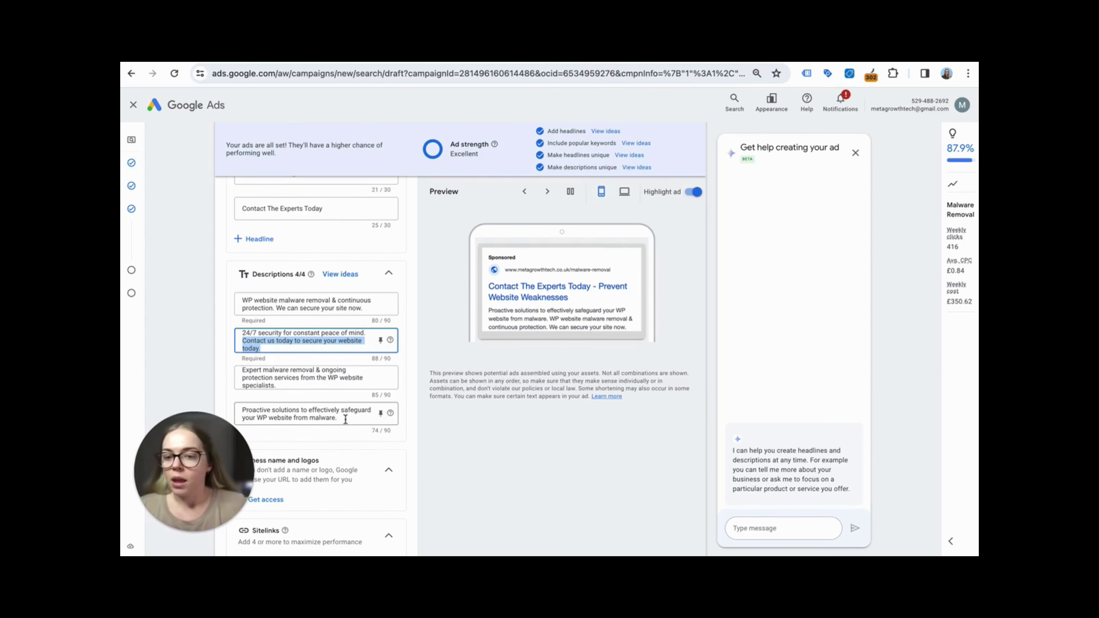
{"action": "left_click_drag", "start_coordinate": [345, 419], "coordinate": [341, 409]}
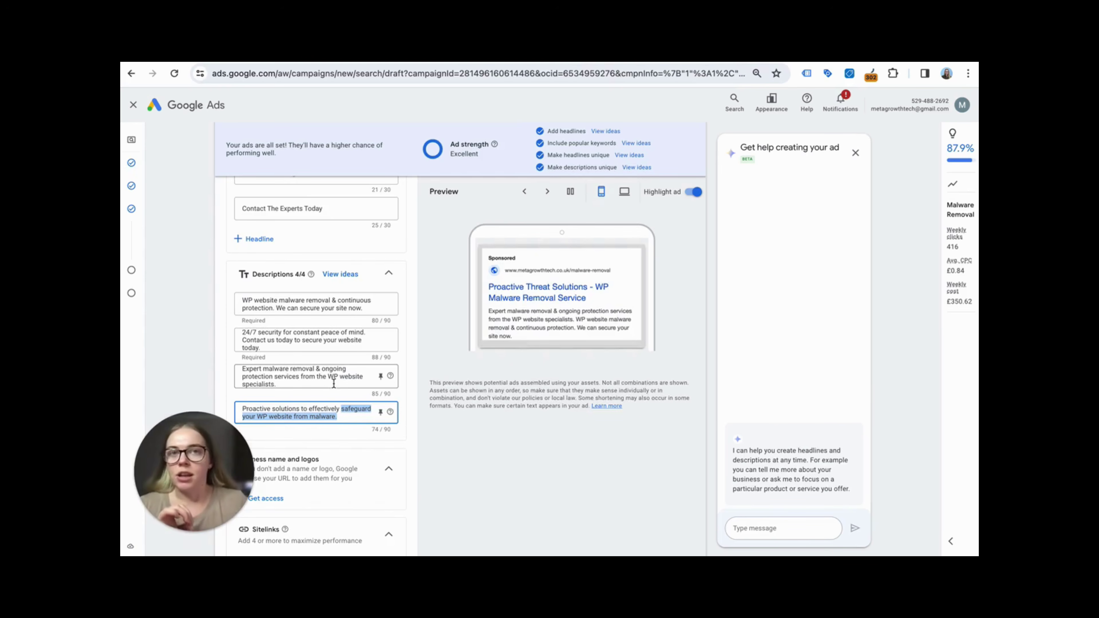
Examine the business name, sitelinks and callouts sections, and recheck the headlines and descriptions against the ad preview
{"action": "scroll", "coordinate": [335, 385], "scroll_direction": "down", "scroll_amount": 4}
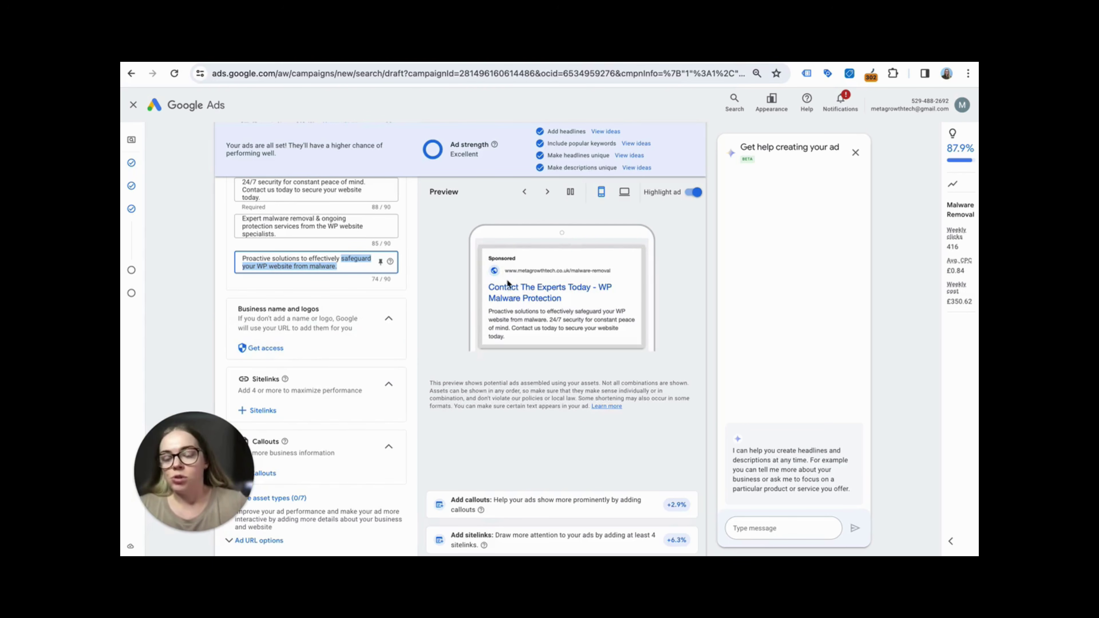
{"action": "scroll", "coordinate": [388, 311], "scroll_direction": "down", "scroll_amount": 1}
{"action": "scroll", "coordinate": [388, 311], "scroll_direction": "down", "scroll_amount": 3}
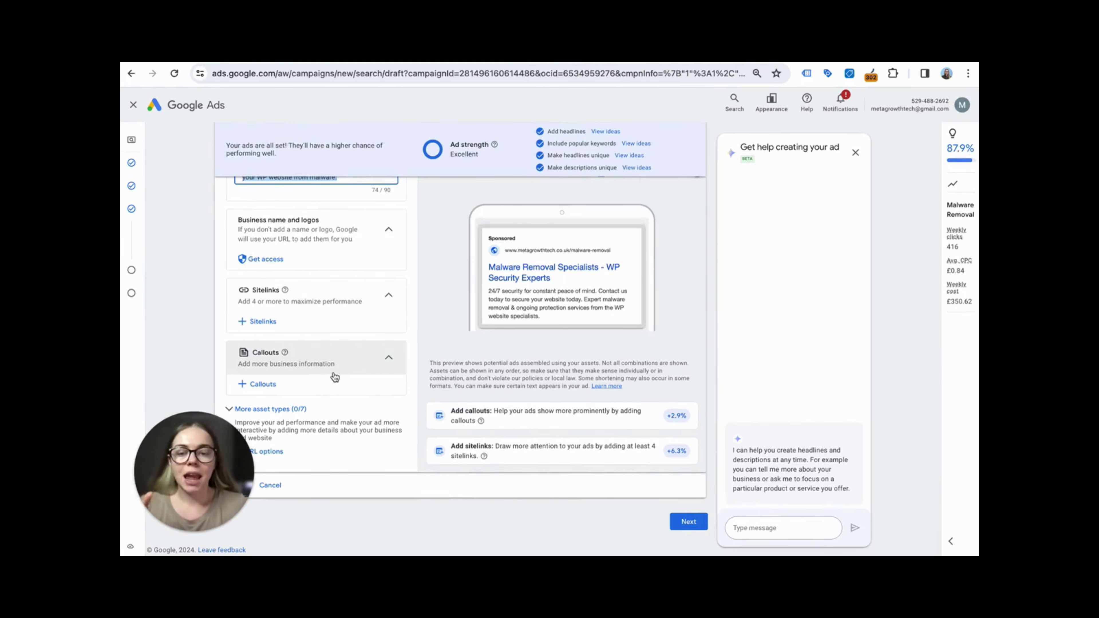
{"action": "scroll", "coordinate": [334, 377], "scroll_direction": "up", "scroll_amount": 10}
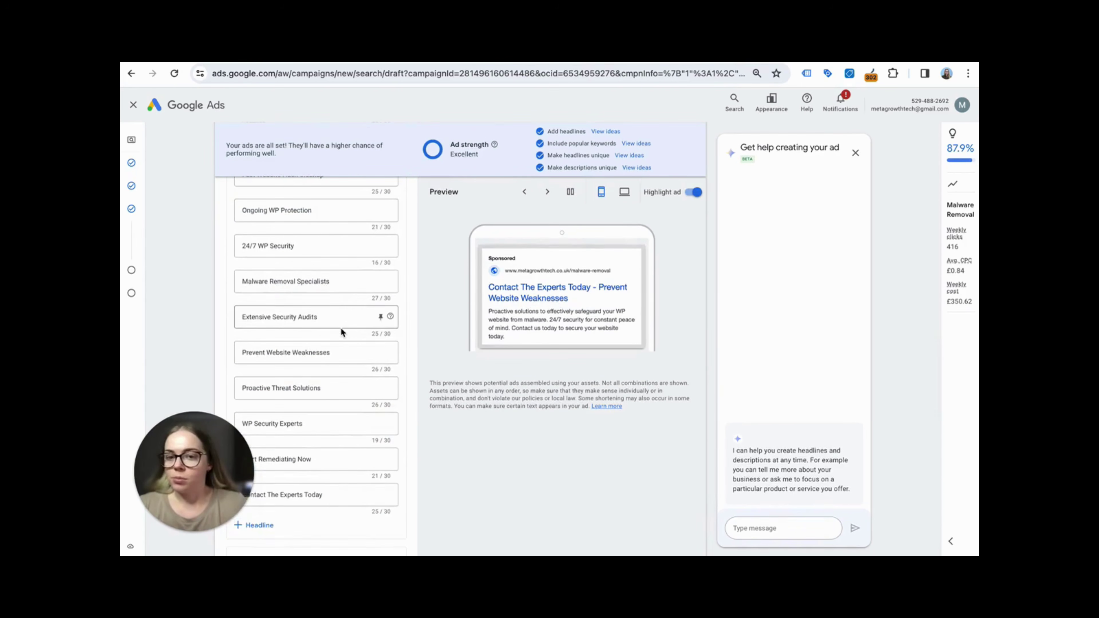
{"action": "scroll", "coordinate": [341, 328], "scroll_direction": "down", "scroll_amount": 10}
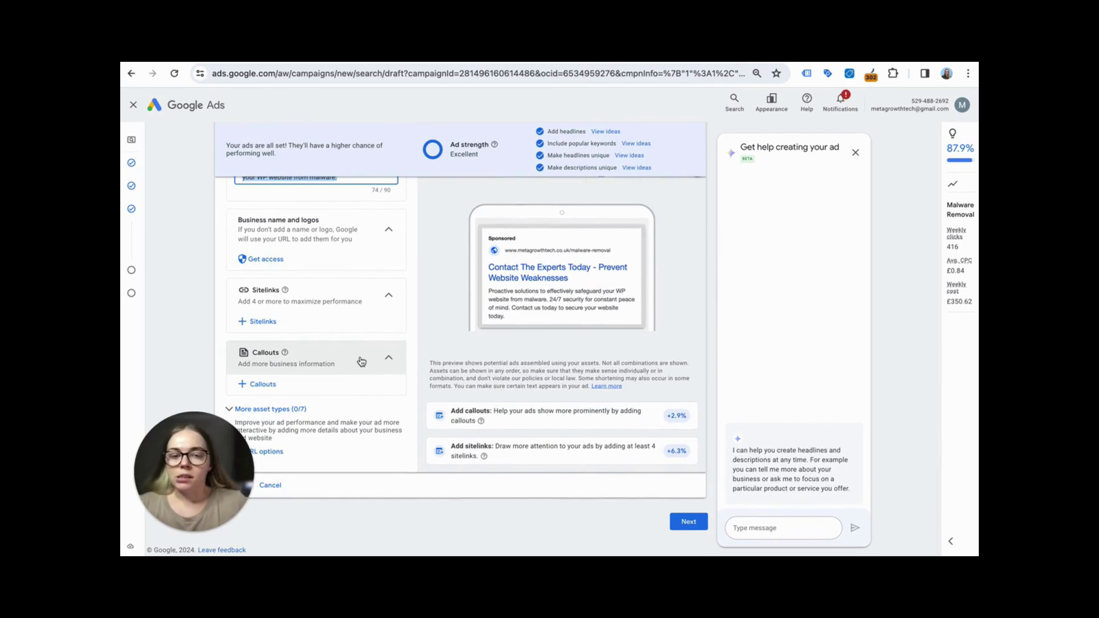
{"action": "scroll", "coordinate": [361, 362], "scroll_direction": "up", "scroll_amount": 8}
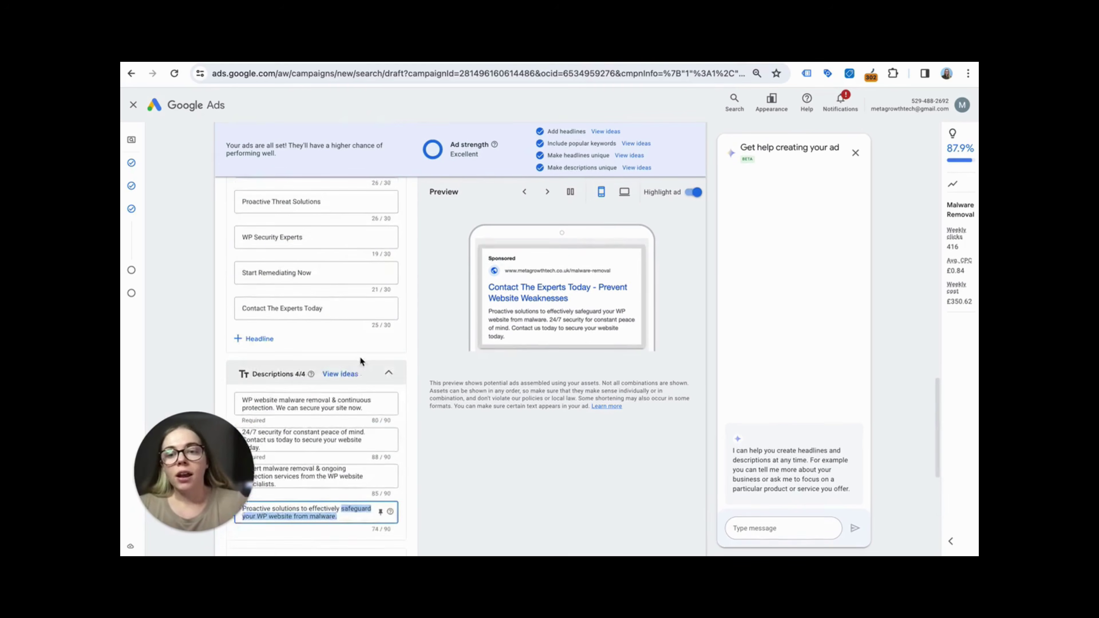
{"action": "scroll", "coordinate": [360, 358], "scroll_direction": "up", "scroll_amount": 2}
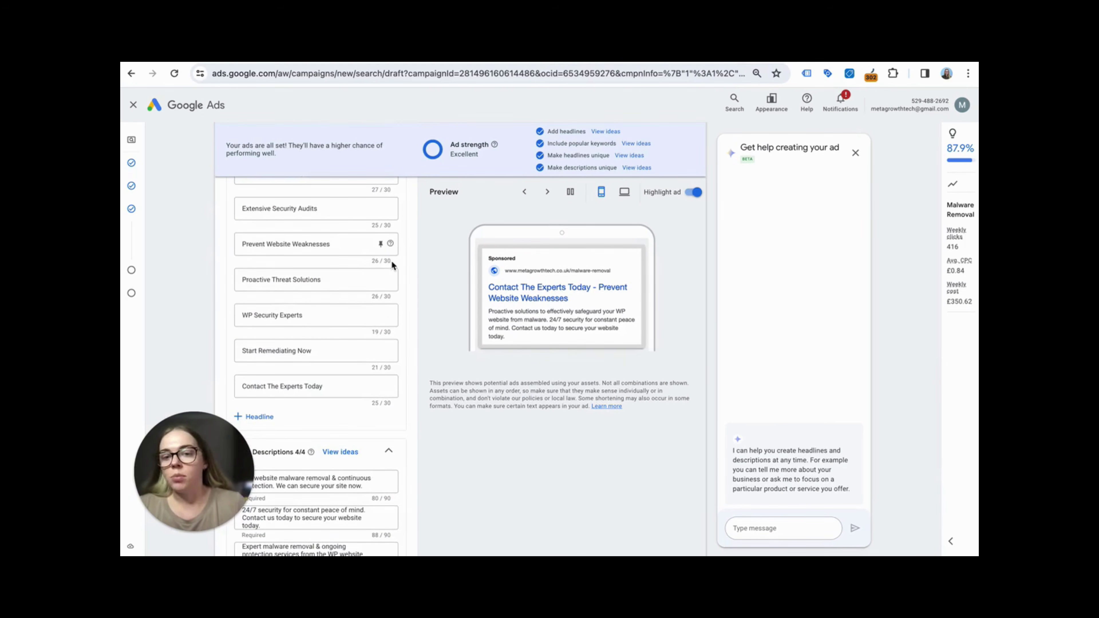
{"action": "scroll", "coordinate": [392, 313], "scroll_direction": "down", "scroll_amount": 4}
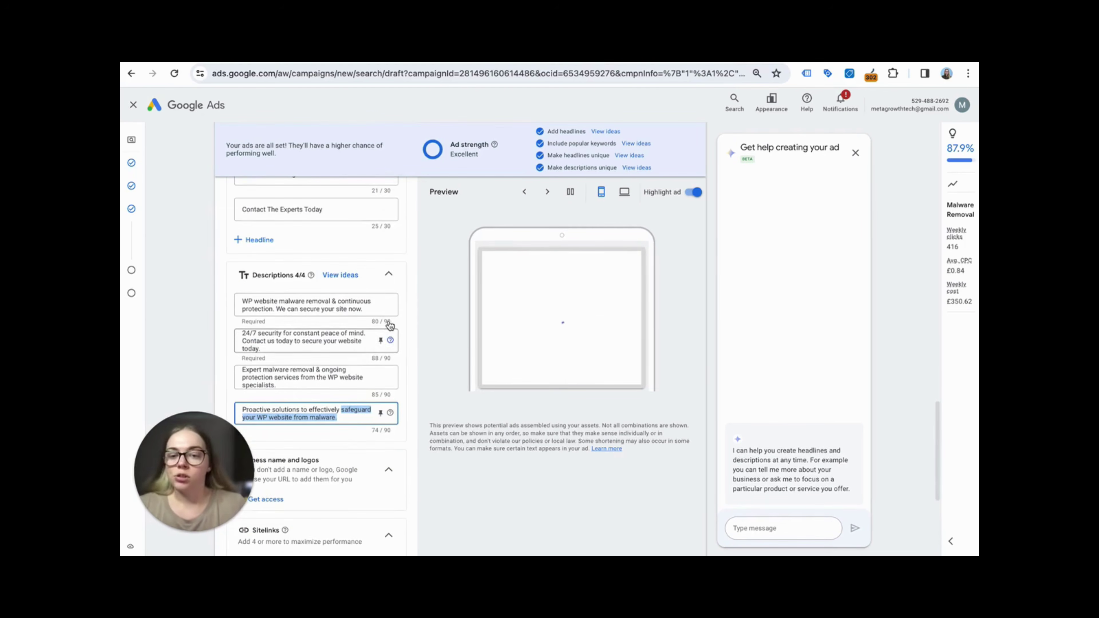
{"action": "scroll", "coordinate": [388, 346], "scroll_direction": "down", "scroll_amount": 1}
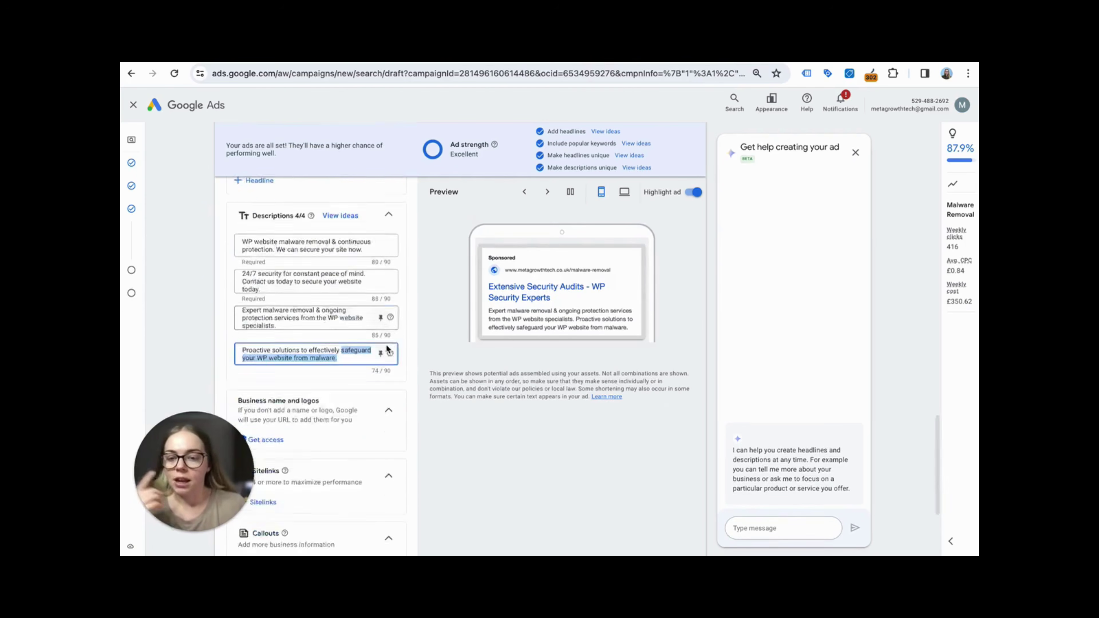
{"action": "scroll", "coordinate": [387, 349], "scroll_direction": "down", "scroll_amount": 4}
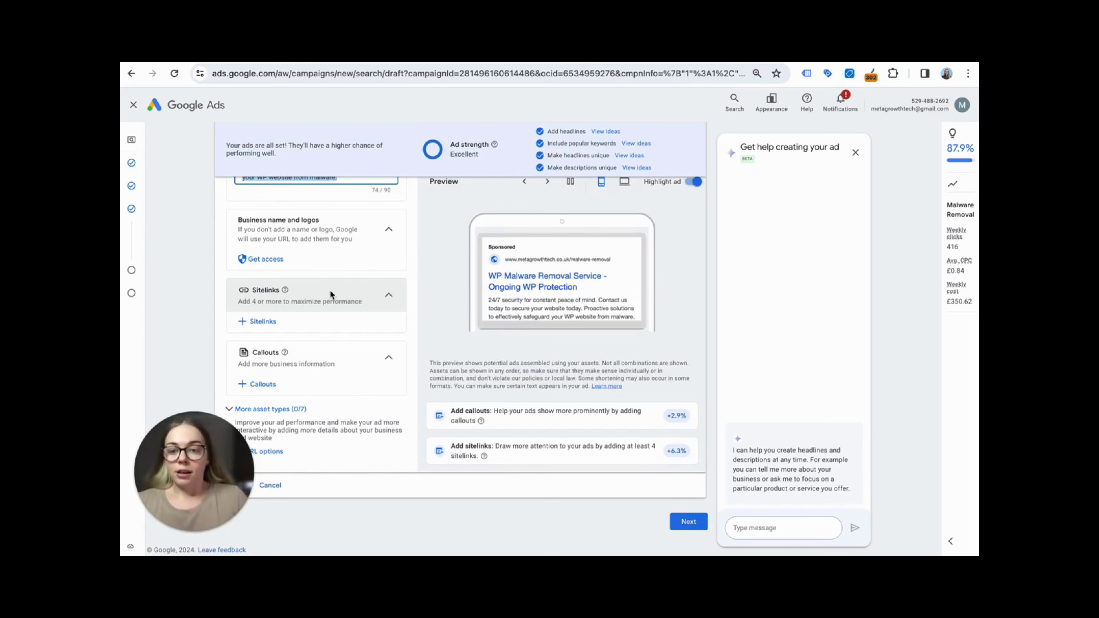
Look over the whole ad once more, from the final URL and display path to the sitelinks and callouts
{"action": "scroll", "coordinate": [331, 294], "scroll_direction": "up", "scroll_amount": 20}
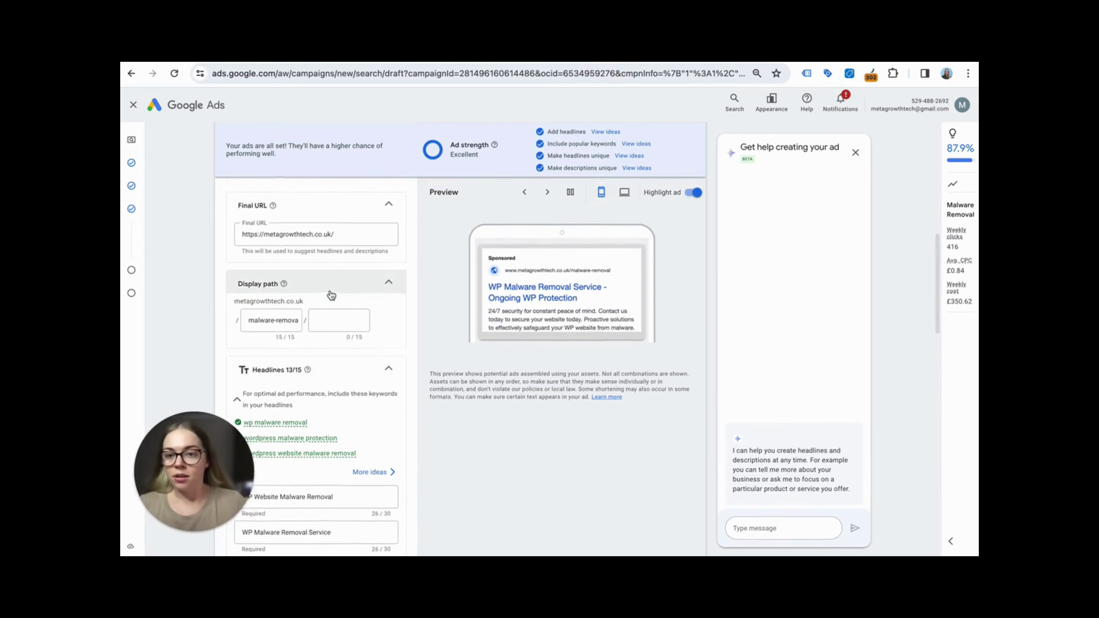
{"action": "scroll", "coordinate": [328, 332], "scroll_direction": "down", "scroll_amount": 3}
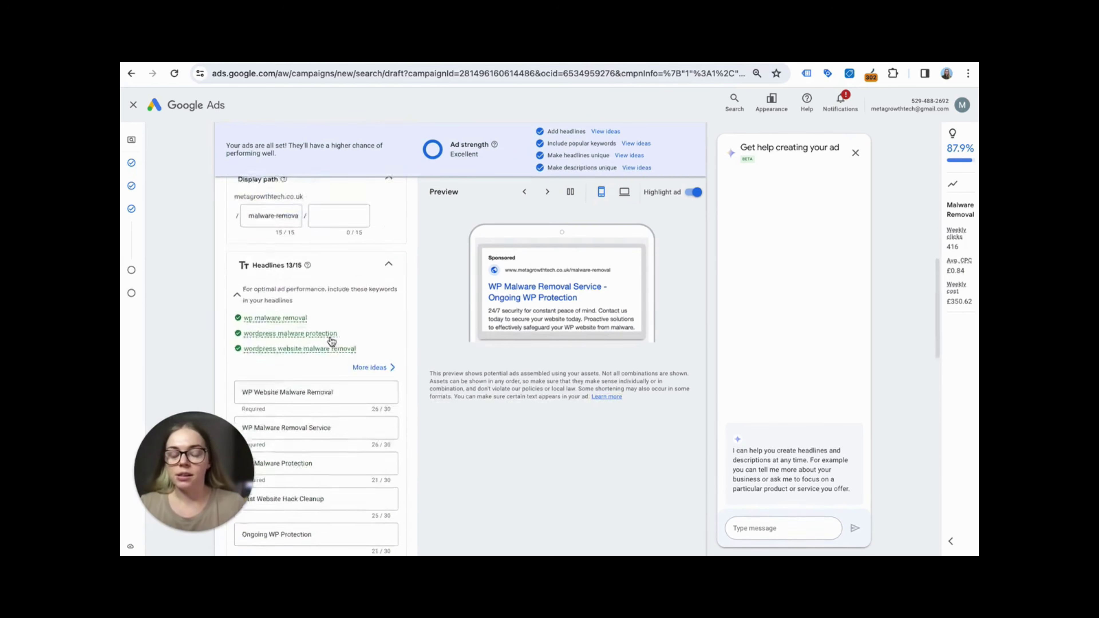
{"action": "scroll", "coordinate": [331, 341], "scroll_direction": "down", "scroll_amount": 15}
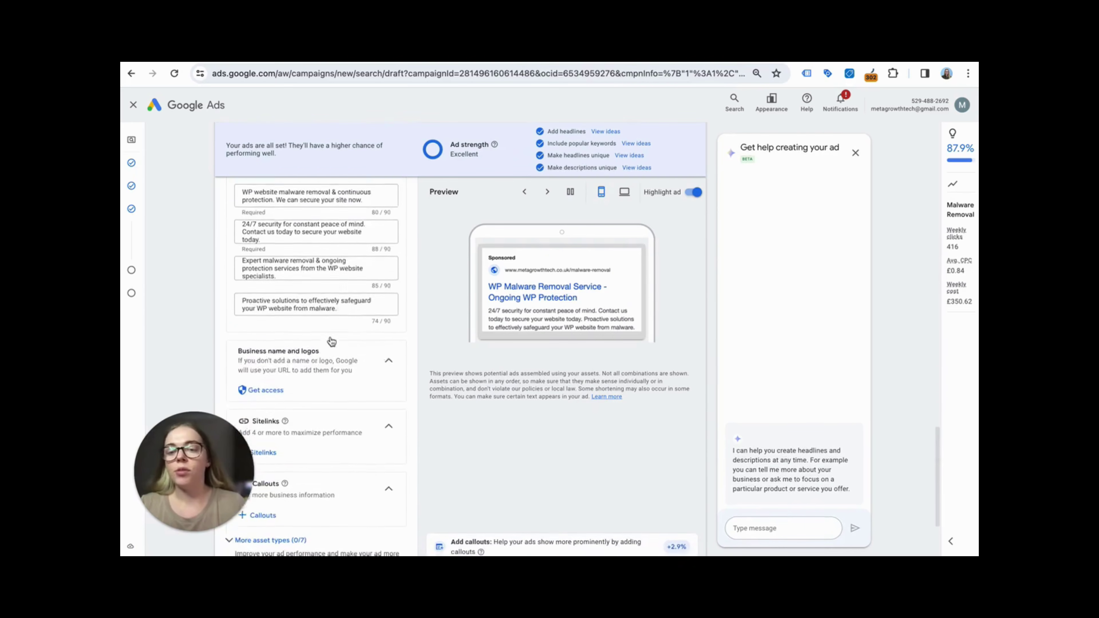
{"action": "scroll", "coordinate": [331, 341], "scroll_direction": "down", "scroll_amount": 4}
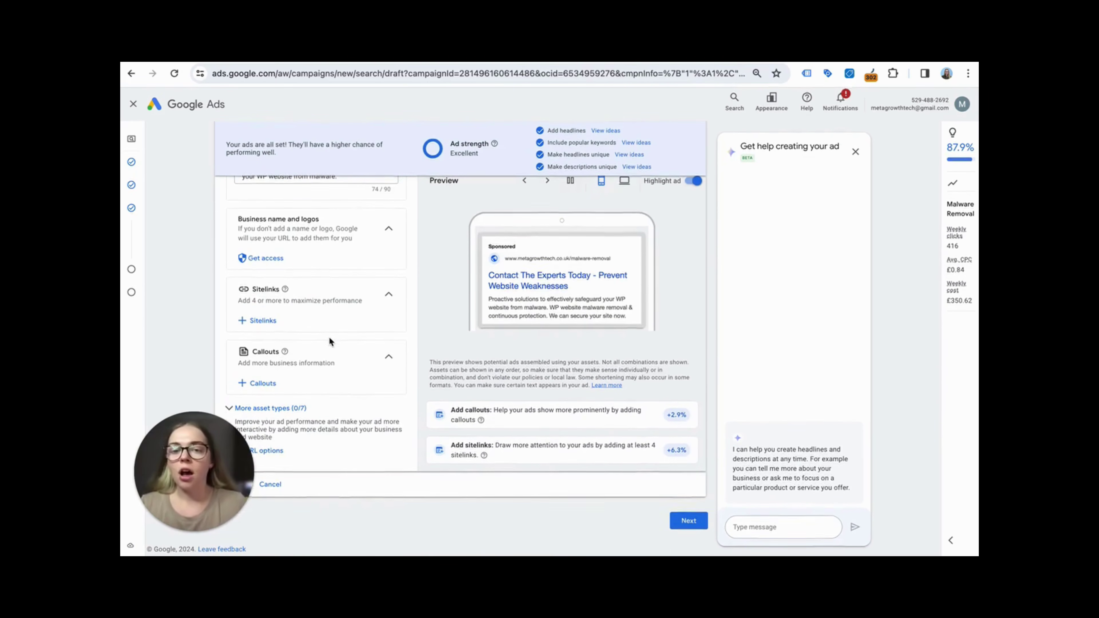
{"action": "scroll", "coordinate": [338, 325], "scroll_direction": "up", "scroll_amount": 1}
{"action": "scroll", "coordinate": [339, 325], "scroll_direction": "down", "scroll_amount": 1}
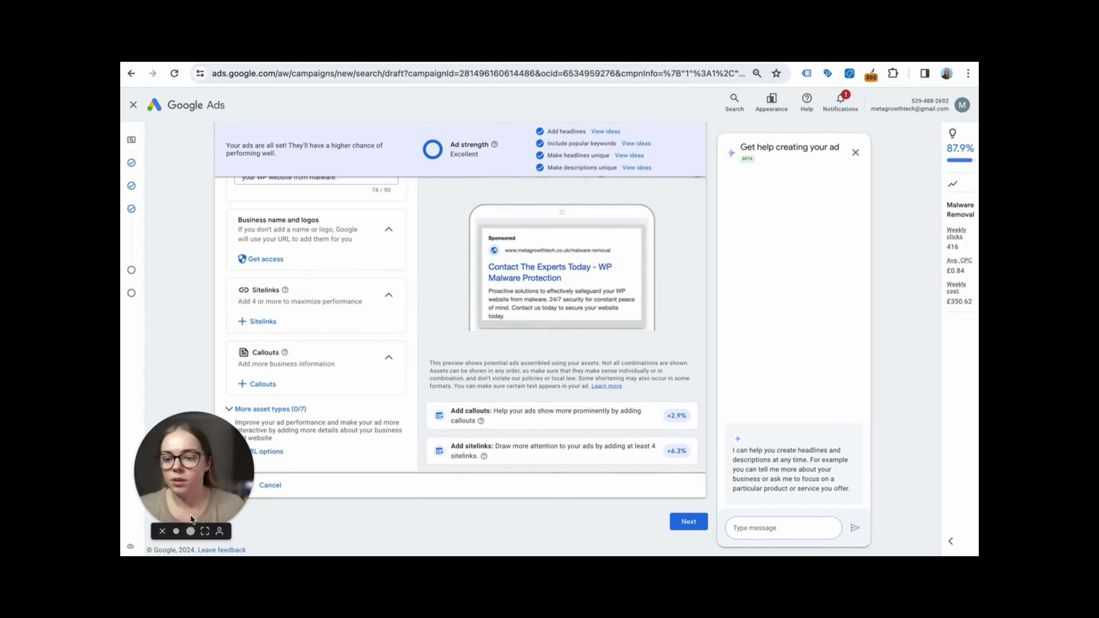
{"action": "left_click_drag", "start_coordinate": [187, 420], "coordinate": [879, 424]}
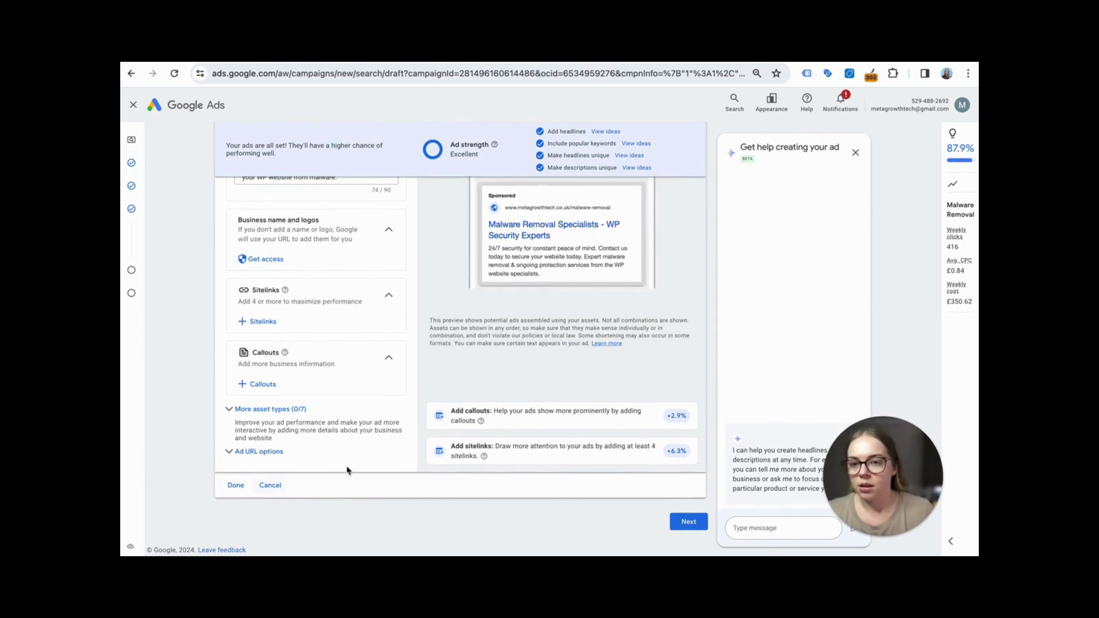
Finish the ad, recheck the Malware Removal ad group's keyword list, and continue to the budget settings
{"action": "left_click", "coordinate": [235, 486]}
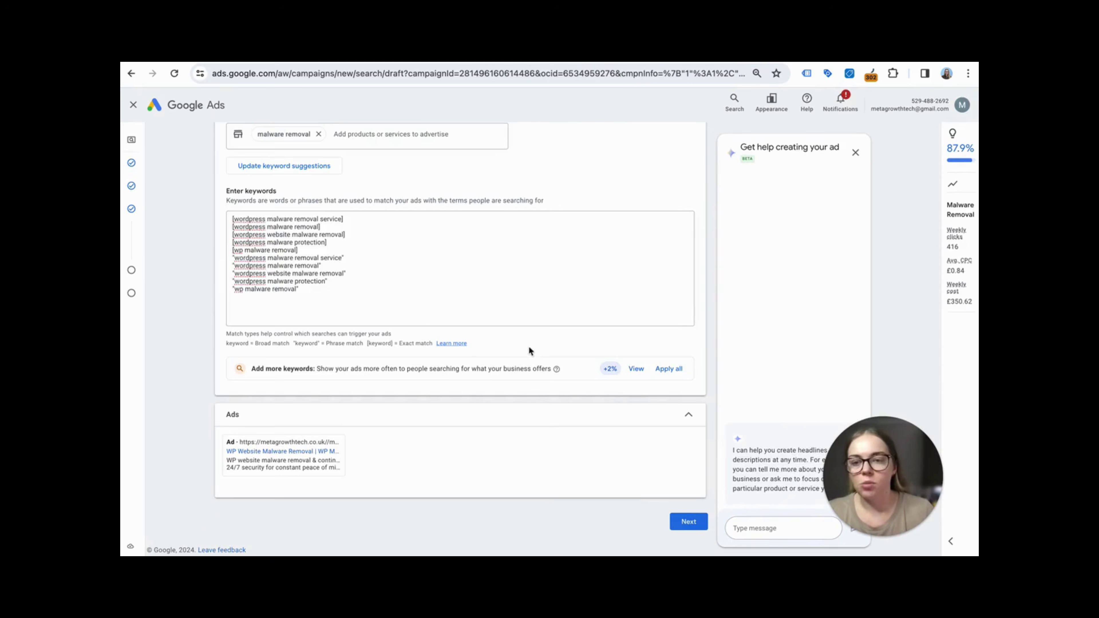
{"action": "scroll", "coordinate": [528, 345], "scroll_direction": "up", "scroll_amount": 1}
{"action": "scroll", "coordinate": [528, 346], "scroll_direction": "up", "scroll_amount": 3}
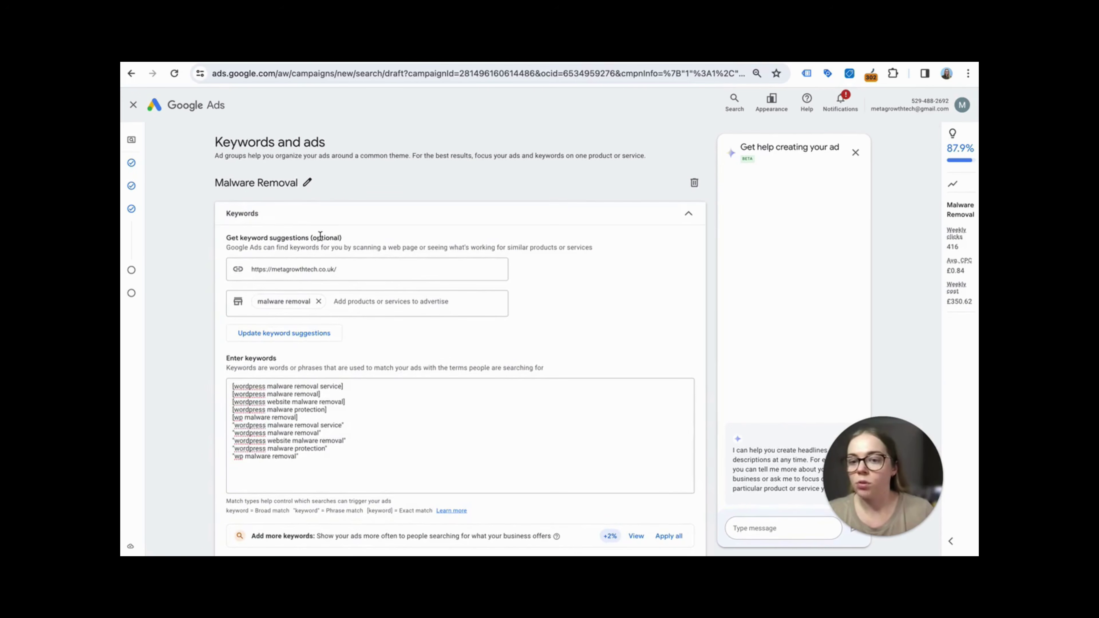
{"action": "scroll", "coordinate": [321, 240], "scroll_direction": "down", "scroll_amount": 3}
{"action": "scroll", "coordinate": [363, 255], "scroll_direction": "down", "scroll_amount": 2}
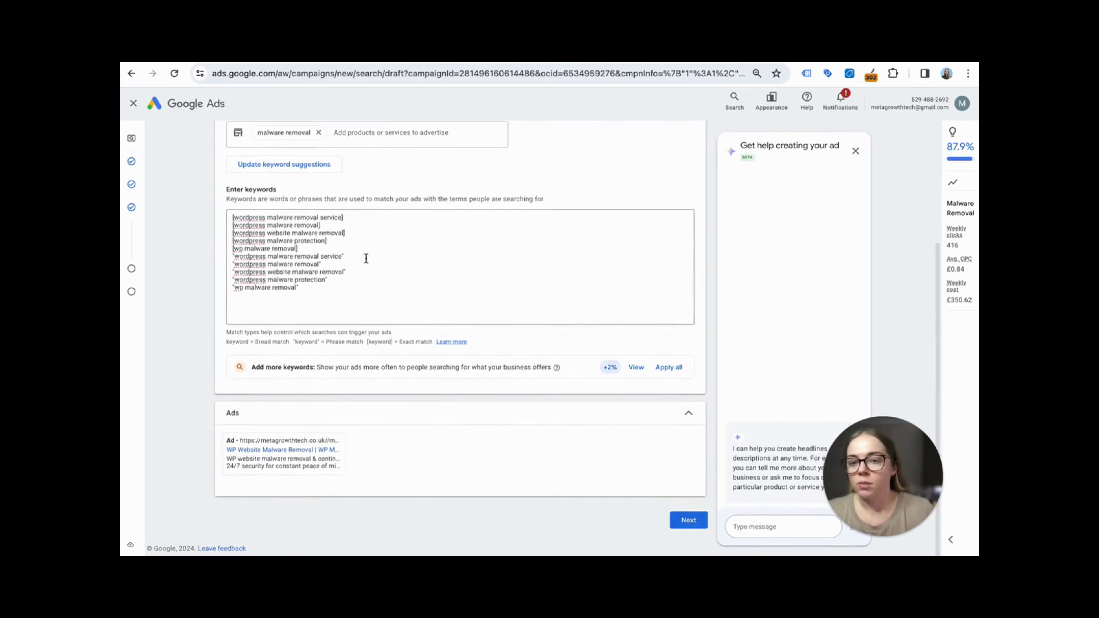
{"action": "left_click", "coordinate": [230, 220]}
{"action": "key", "text": "ctrl+a"}
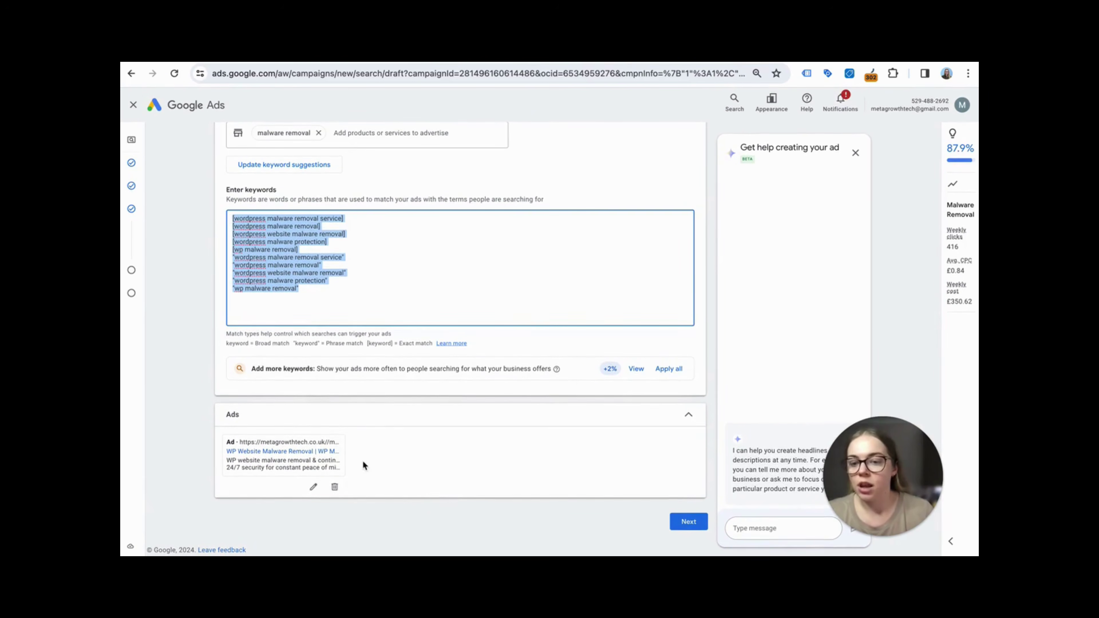
{"action": "left_click", "coordinate": [683, 524]}
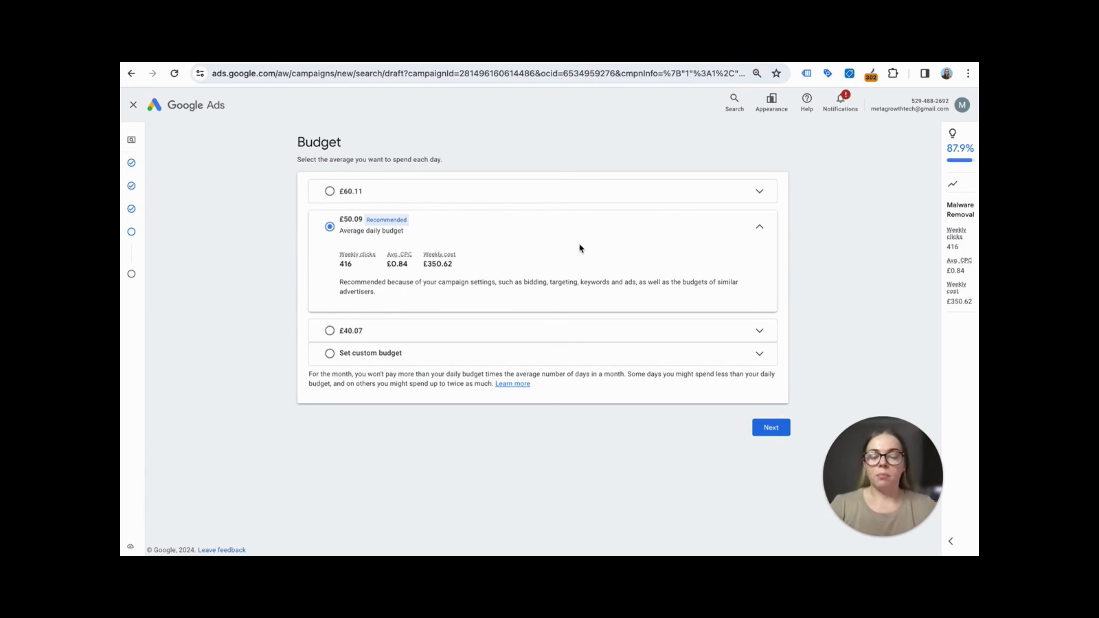
Try a custom average daily budget of £20.00 and switch back to the recommended £50.09 option
{"action": "left_click", "coordinate": [407, 359]}
{"action": "left_click", "coordinate": [376, 313]}
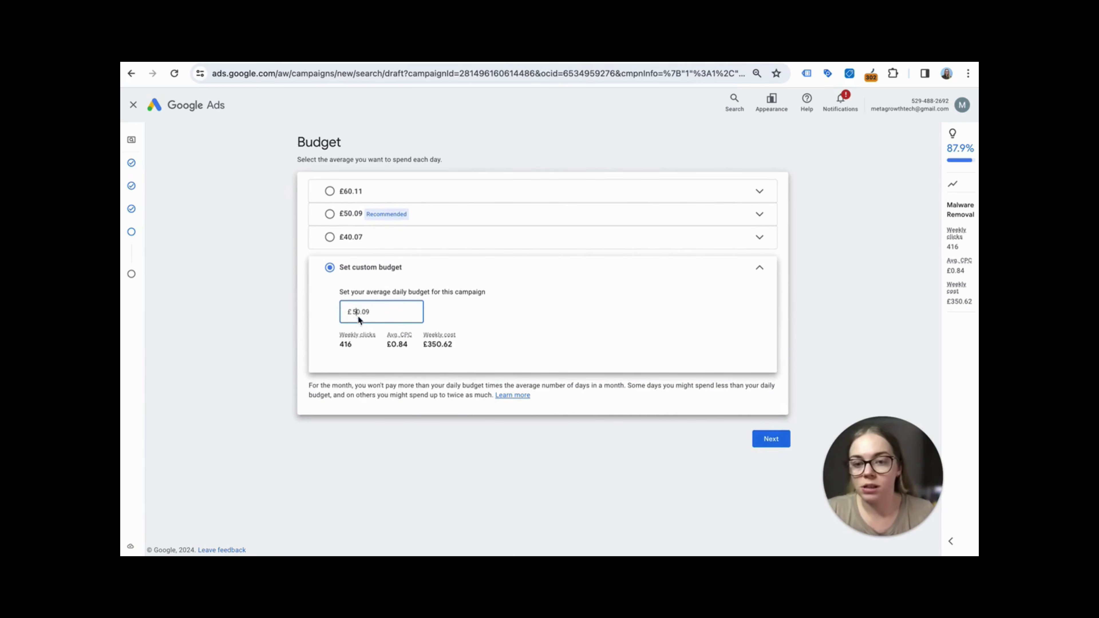
{"action": "key", "text": "BackSpace"}
{"action": "type", "text": "2"}
{"action": "key", "text": "Delete"}
{"action": "type", "text": "0"}
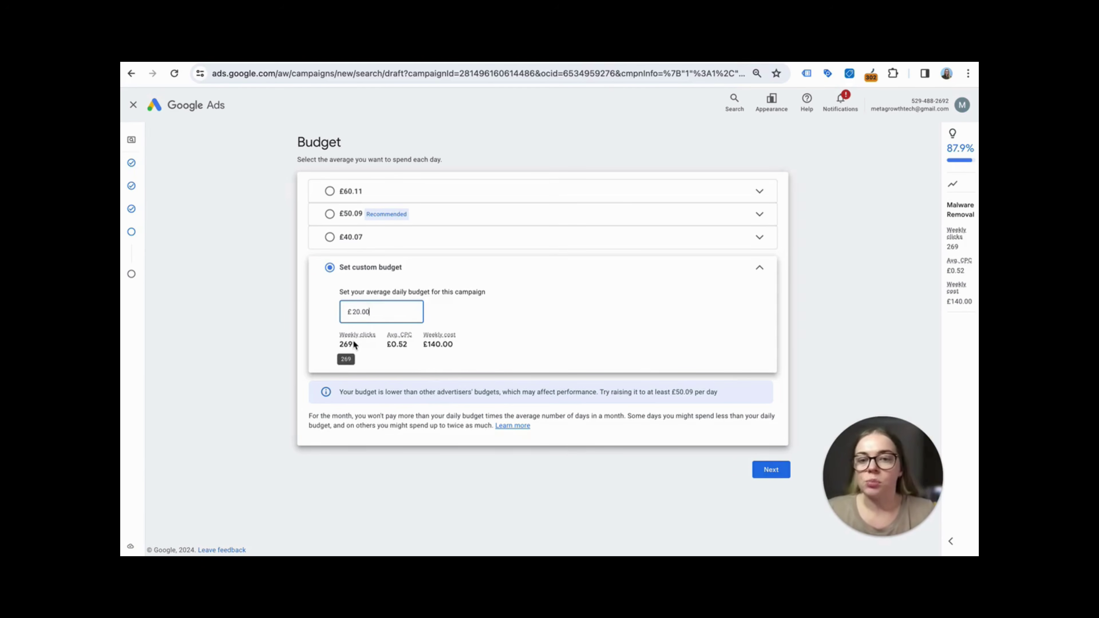
{"action": "left_click", "coordinate": [476, 216]}
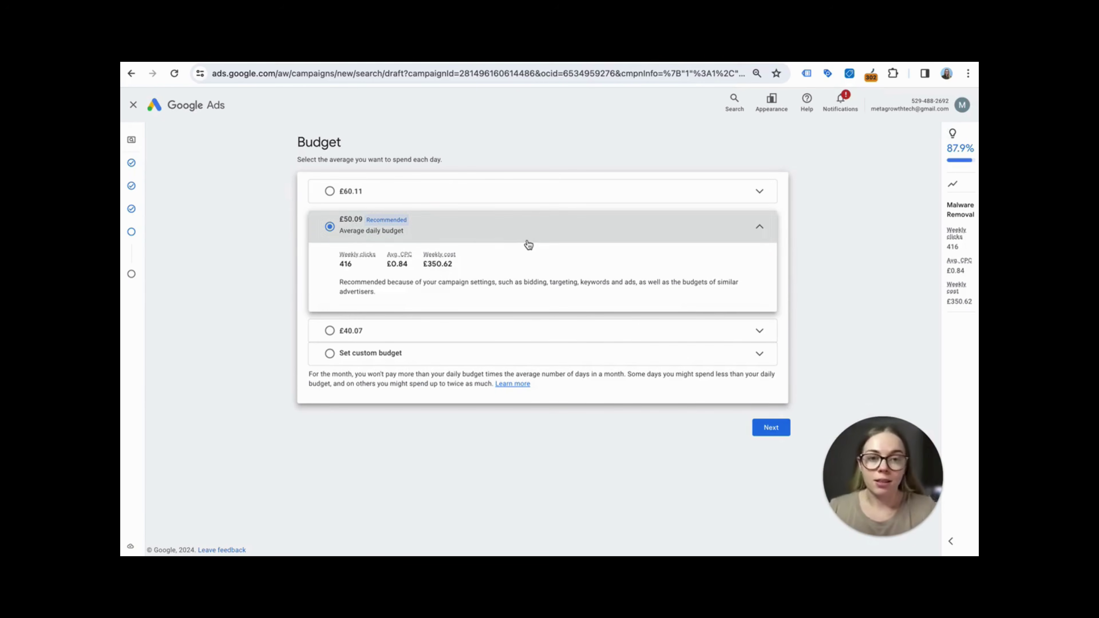
{"action": "left_click", "coordinate": [598, 234]}
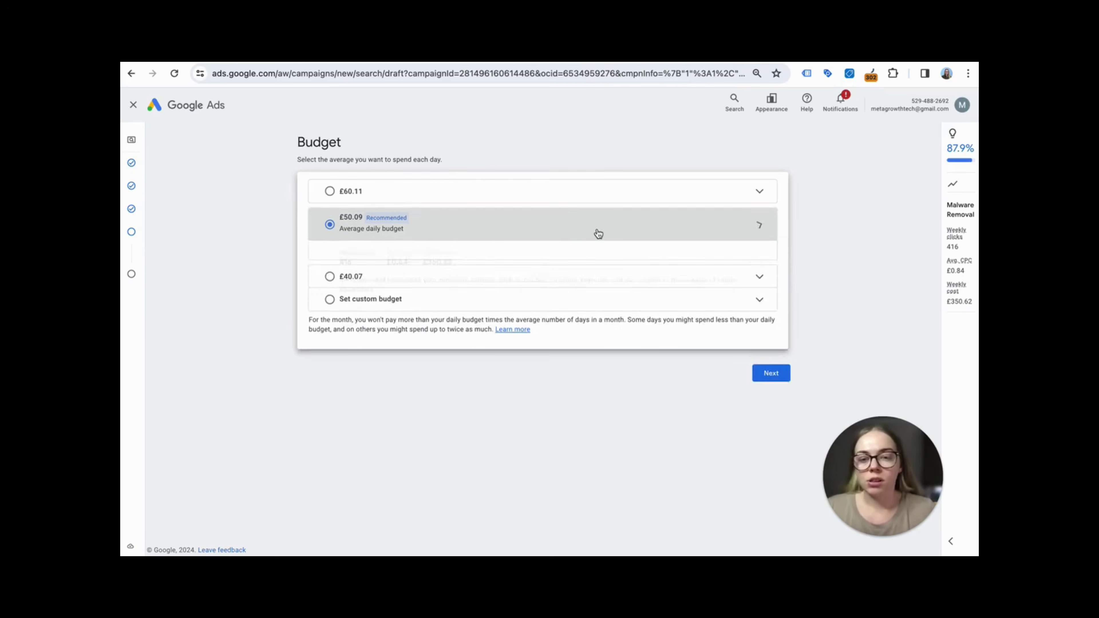
Set a custom average daily budget of £20.00 for the campaign and continue to the final review
{"action": "left_click", "coordinate": [449, 277]}
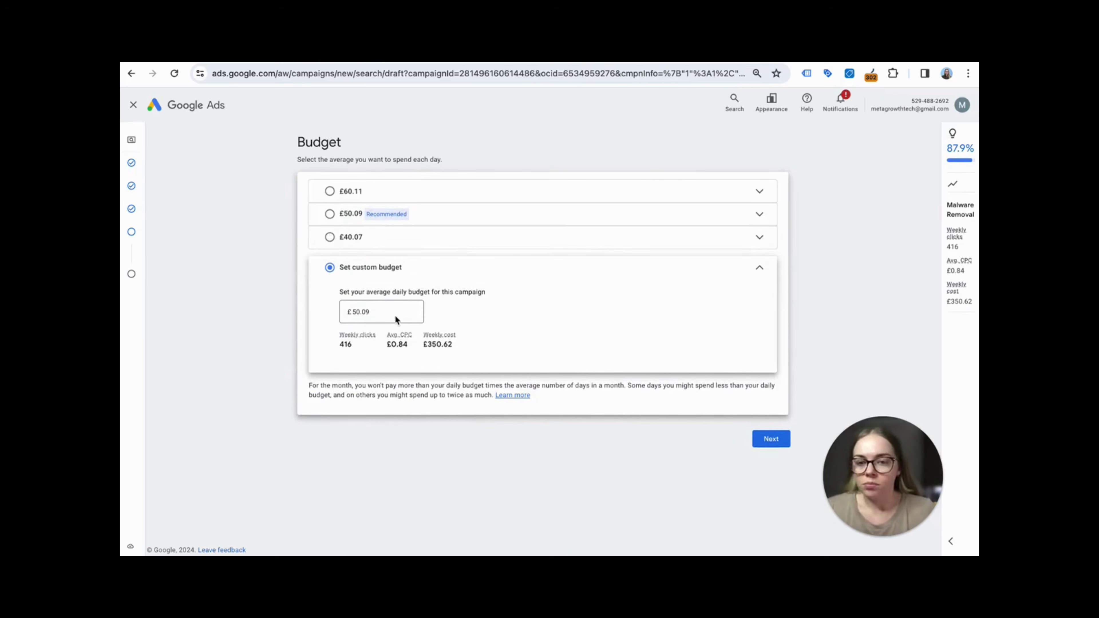
{"action": "left_click", "coordinate": [384, 312]}
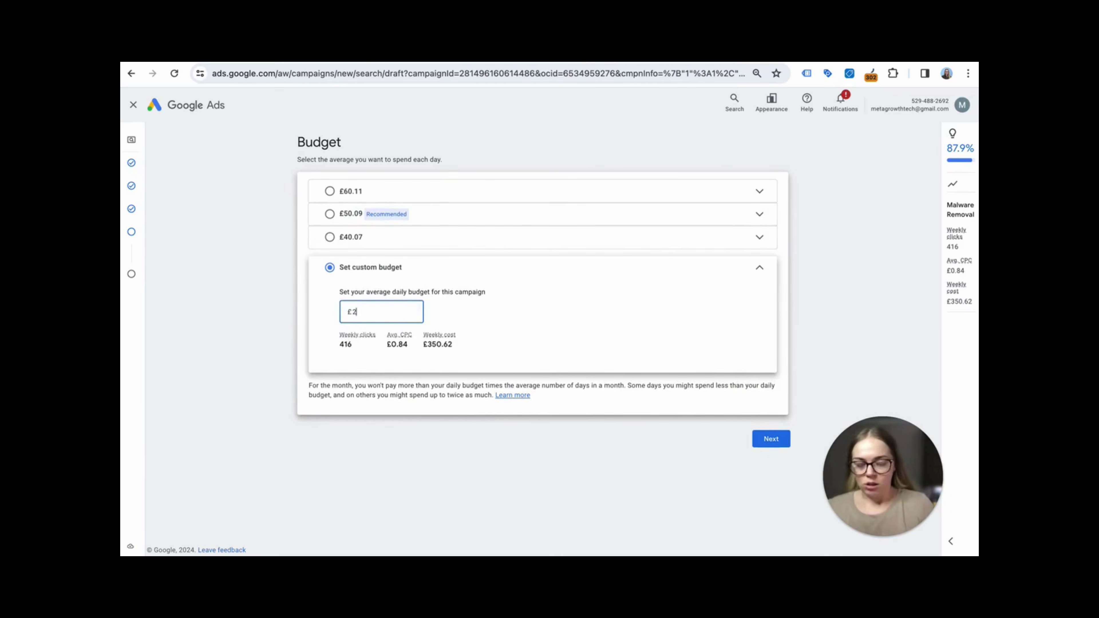
{"action": "type", "text": "20"}
{"action": "left_click", "coordinate": [531, 318]}
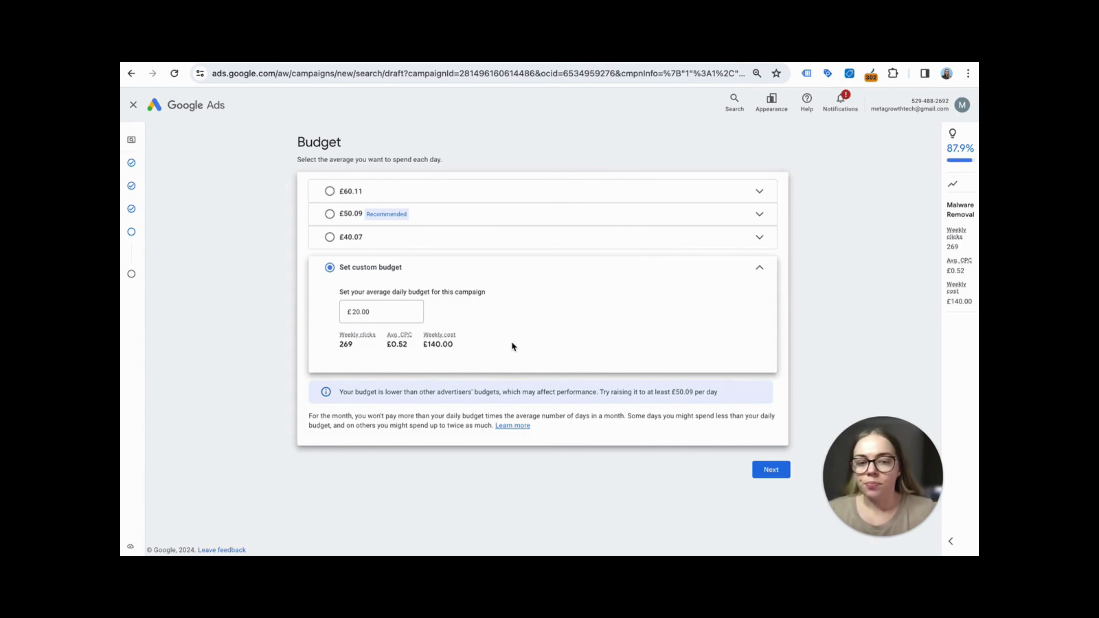
{"action": "left_click", "coordinate": [767, 475]}
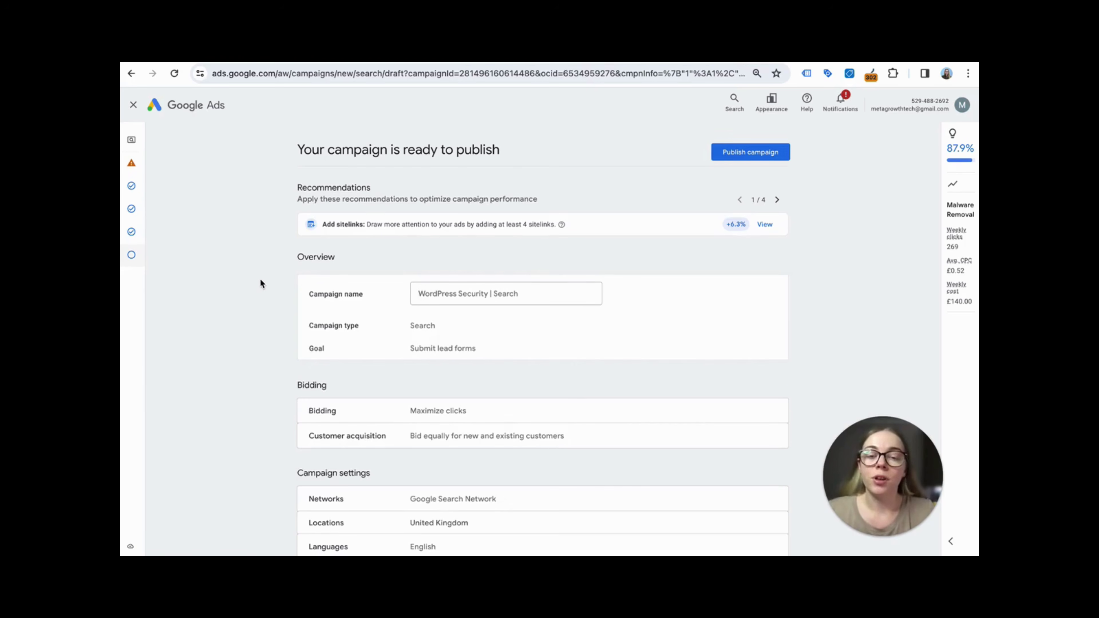
Review the campaign's bidding, settings, keywords, ads and budget summary, and publish the campaign
{"action": "scroll", "coordinate": [524, 295], "scroll_direction": "down", "scroll_amount": 2}
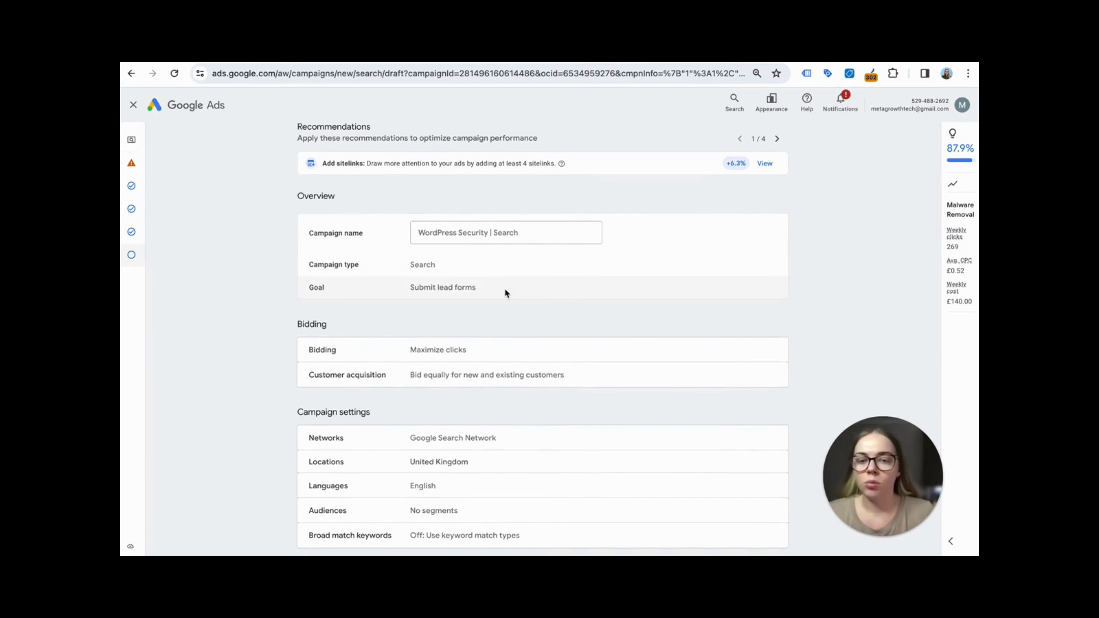
{"action": "scroll", "coordinate": [505, 290], "scroll_direction": "down", "scroll_amount": 2}
{"action": "scroll", "coordinate": [505, 291], "scroll_direction": "down", "scroll_amount": 2}
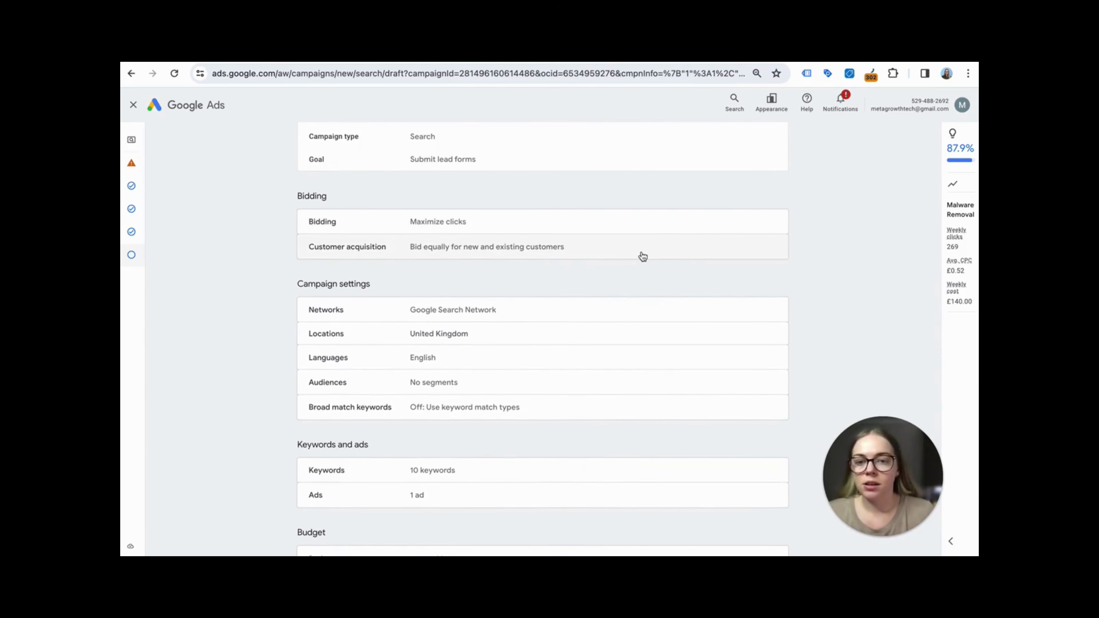
{"action": "scroll", "coordinate": [614, 286], "scroll_direction": "down", "scroll_amount": 2}
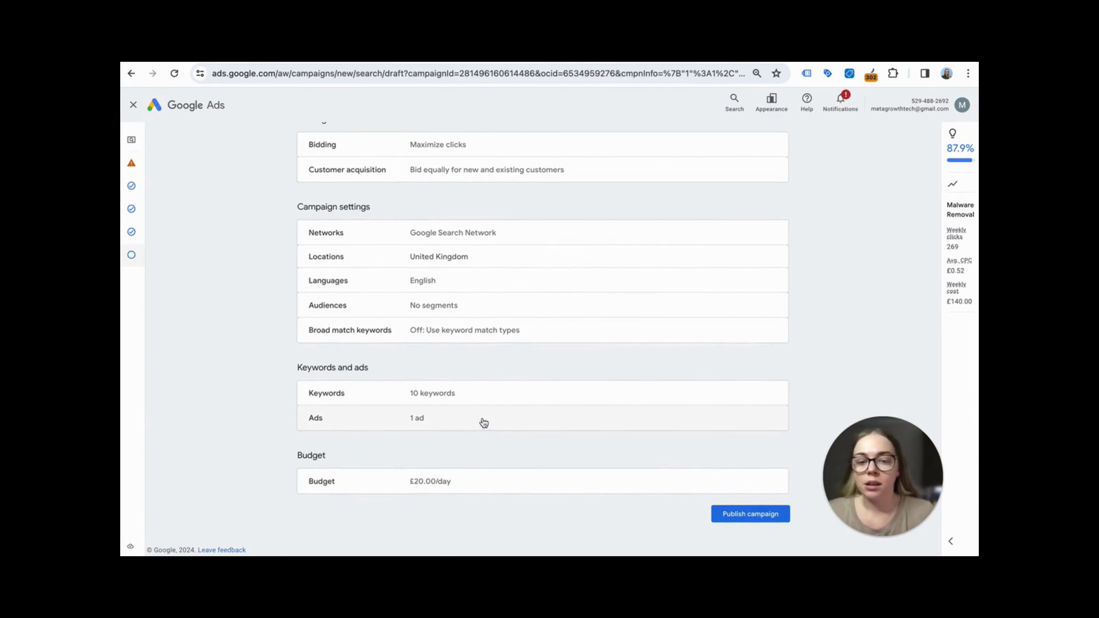
{"action": "left_click", "coordinate": [732, 516]}
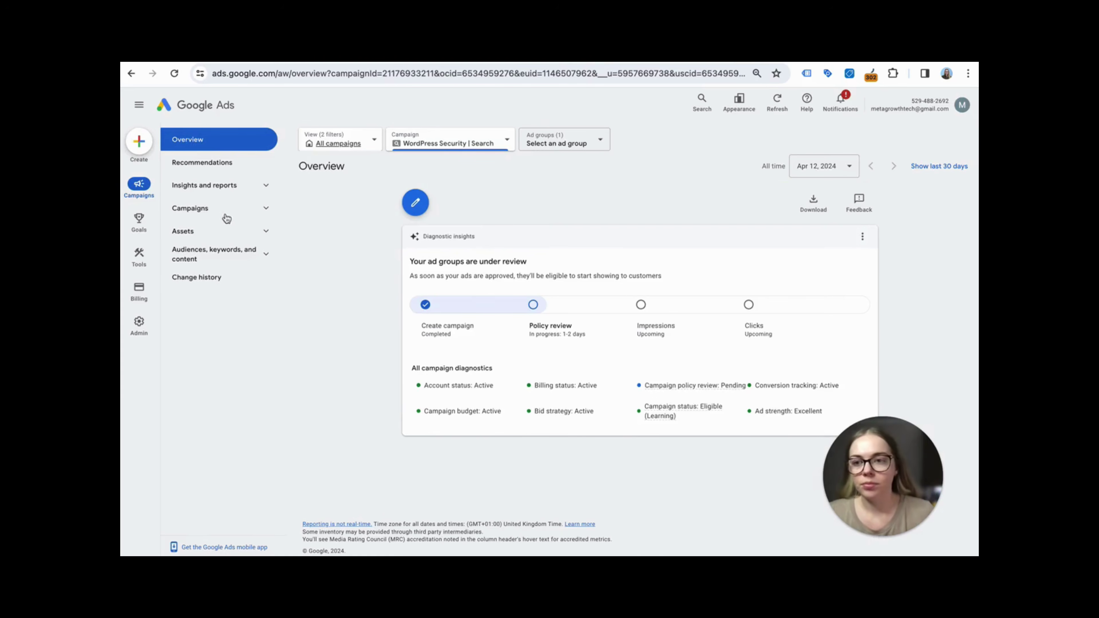
Open the campaigns list and examine the published campaign's budget, status and bid strategy type
{"action": "left_click", "coordinate": [193, 210]}
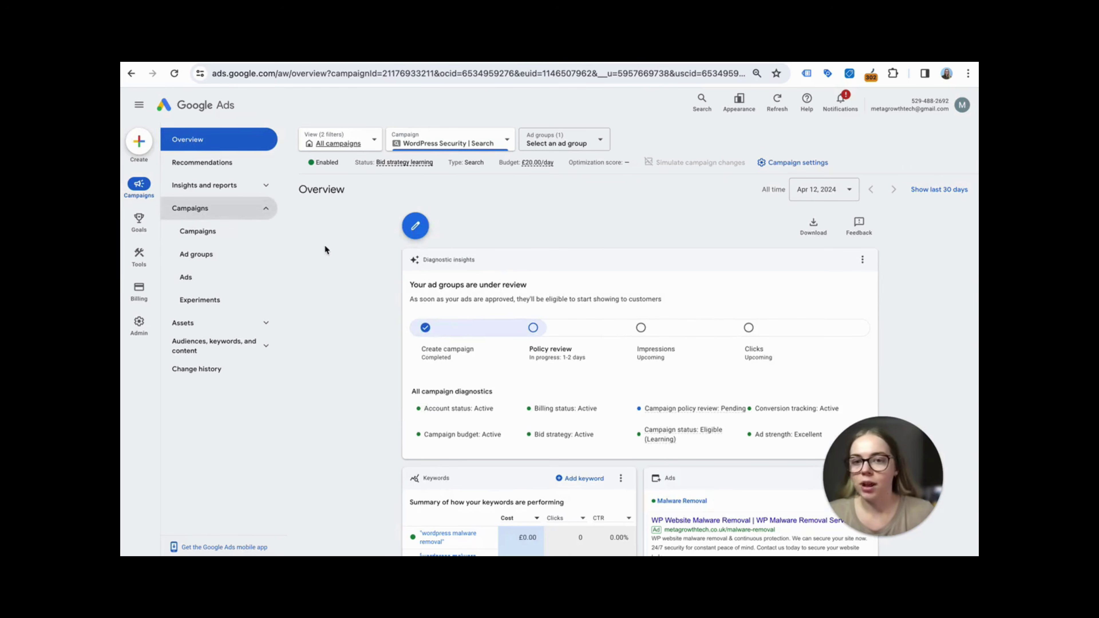
{"action": "left_click", "coordinate": [210, 234]}
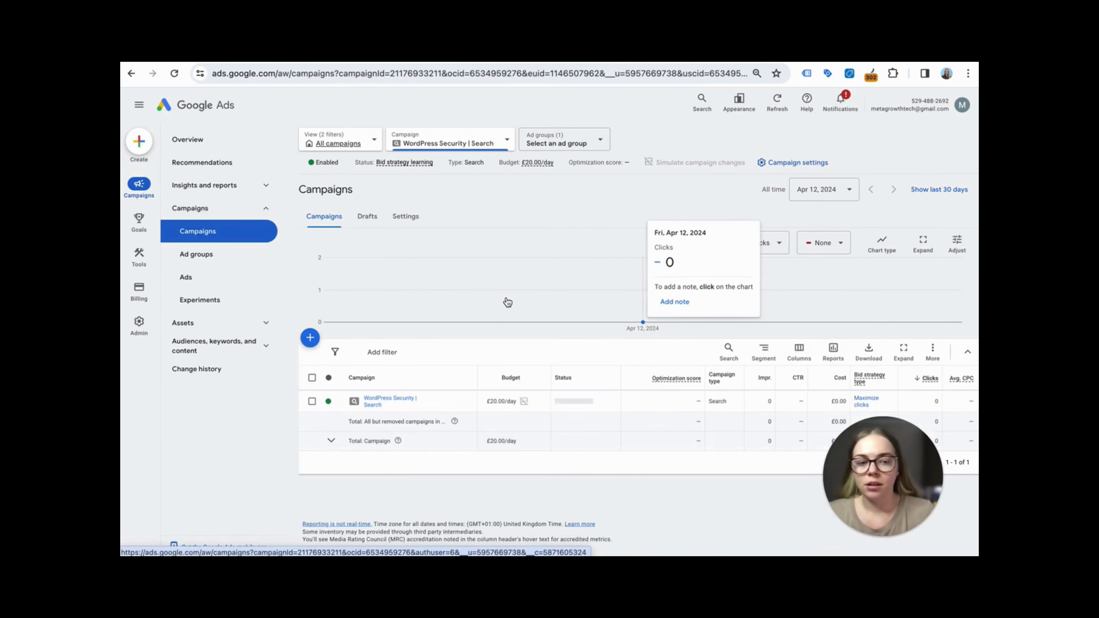
{"action": "scroll", "coordinate": [554, 345], "scroll_direction": "down", "scroll_amount": 1}
{"action": "scroll", "coordinate": [554, 345], "scroll_direction": "up", "scroll_amount": 1}
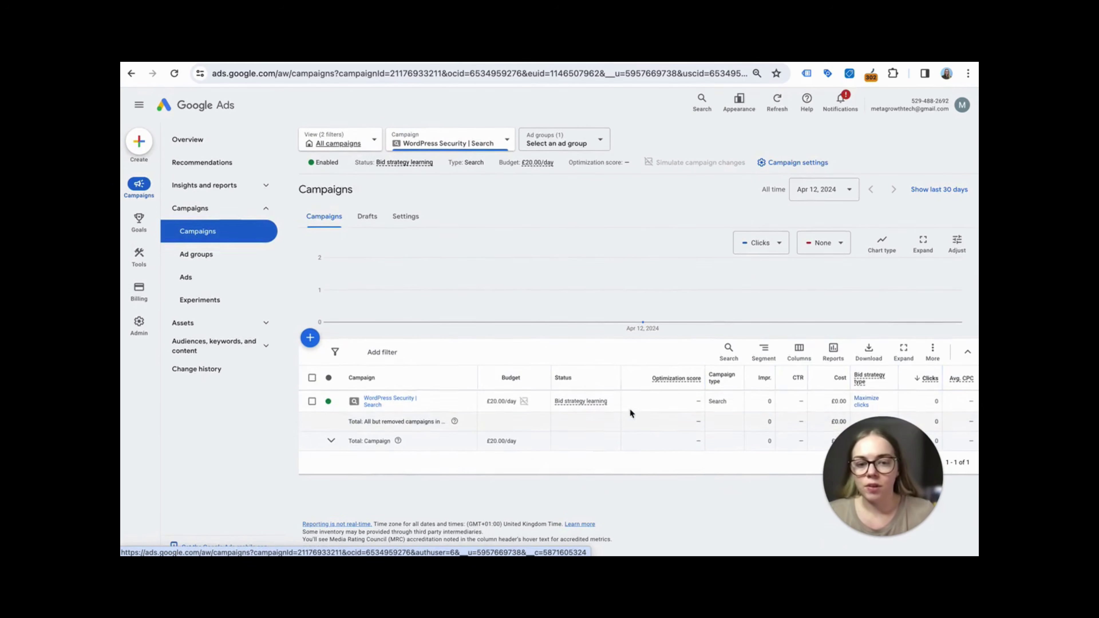
{"action": "scroll", "coordinate": [644, 408], "scroll_direction": "left", "scroll_amount": 1}
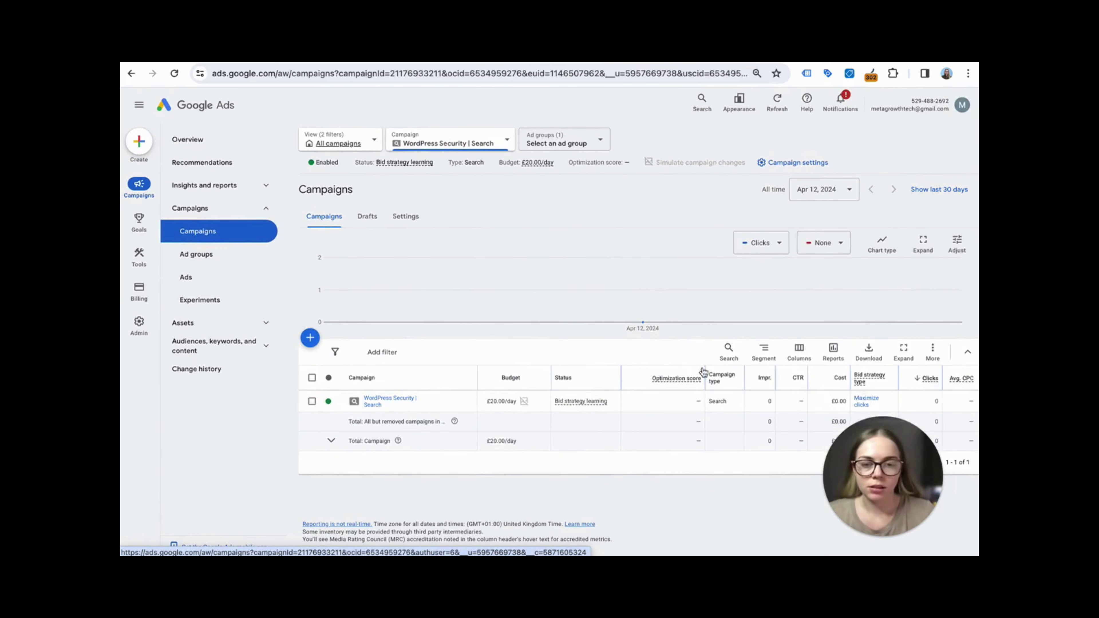
{"action": "left_click_drag", "start_coordinate": [867, 423], "coordinate": [192, 424]}
{"action": "left_click", "coordinate": [335, 393]}
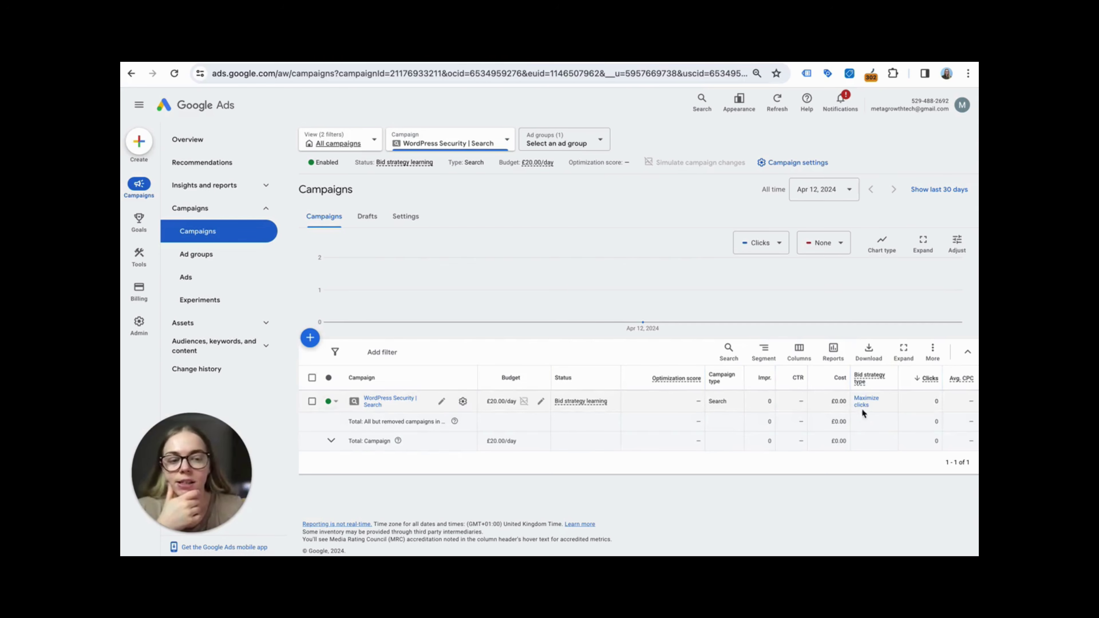
Open the bid strategy options in the WordPress Security | Search campaign's settings
{"action": "left_click", "coordinate": [463, 402]}
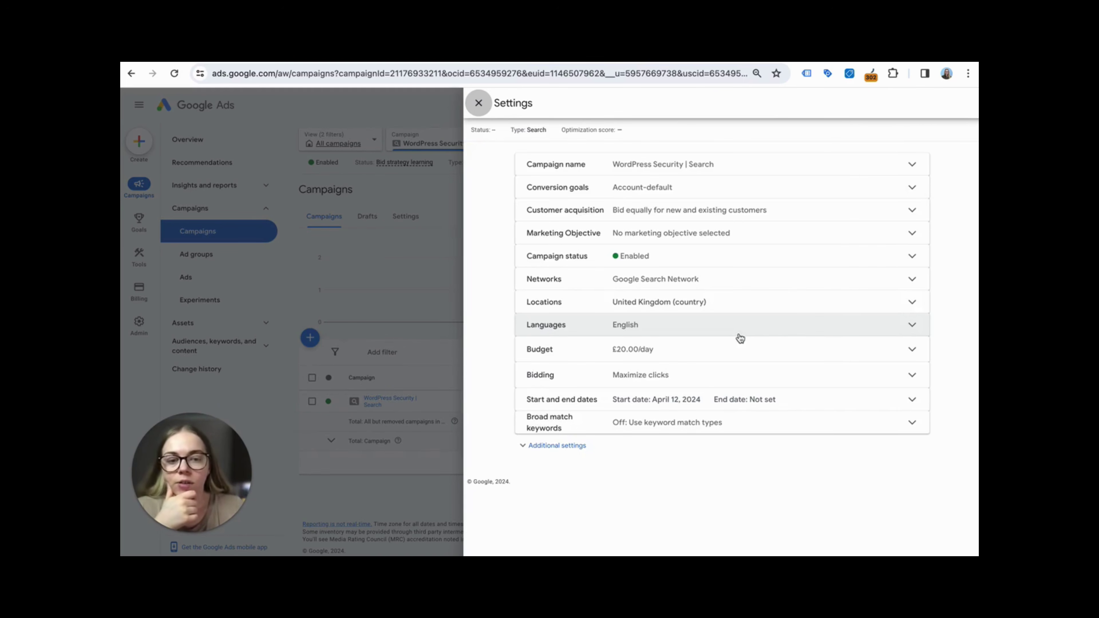
{"action": "left_click", "coordinate": [750, 375]}
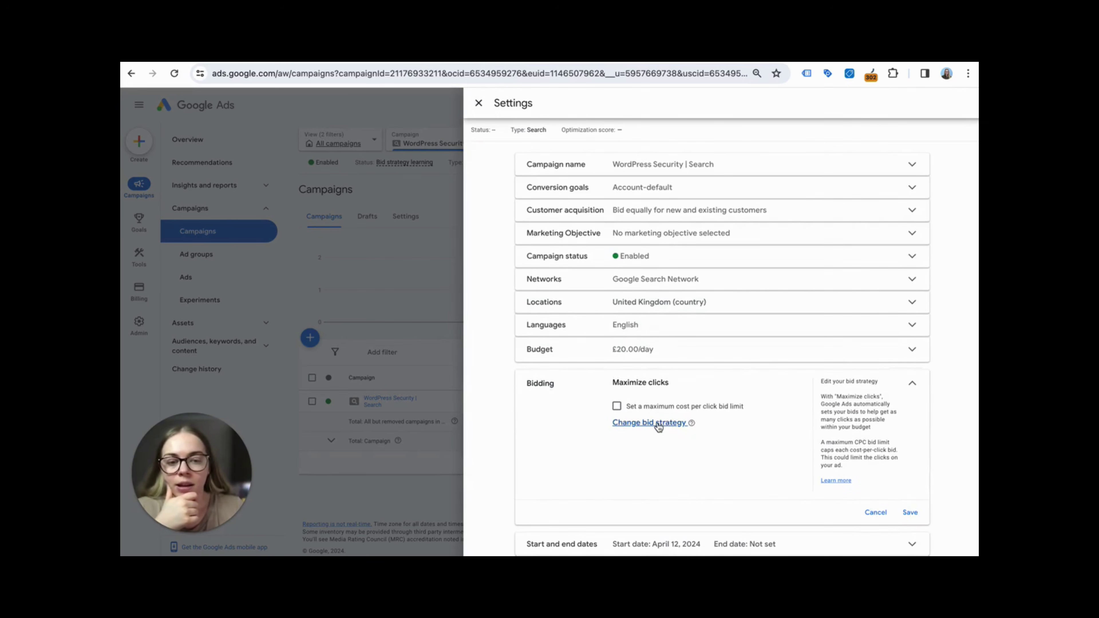
{"action": "left_click", "coordinate": [657, 422]}
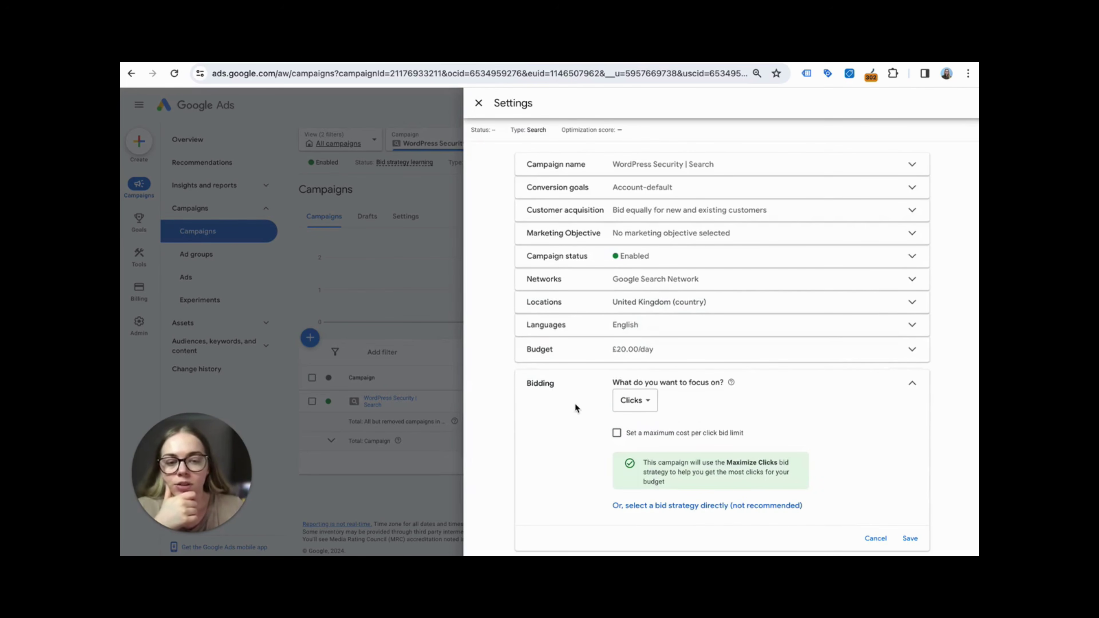
{"action": "scroll", "coordinate": [575, 403], "scroll_direction": "down", "scroll_amount": 3}
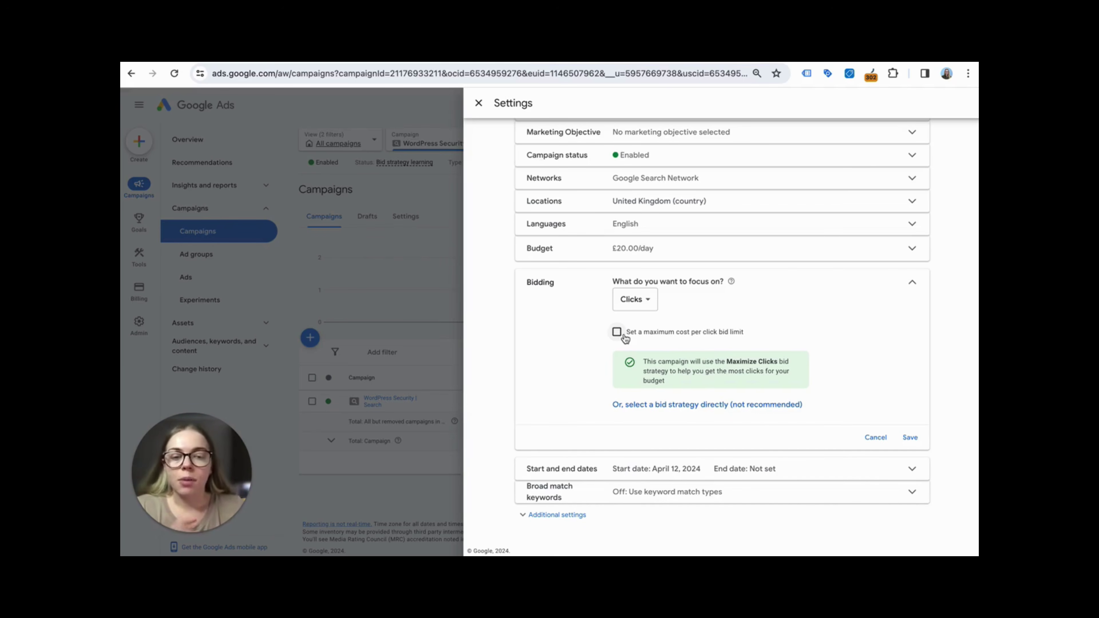
Try enabling a maximum cost per click bid limit for the click-focused bidding
{"action": "left_click", "coordinate": [623, 335]}
{"action": "left_click", "coordinate": [628, 370]}
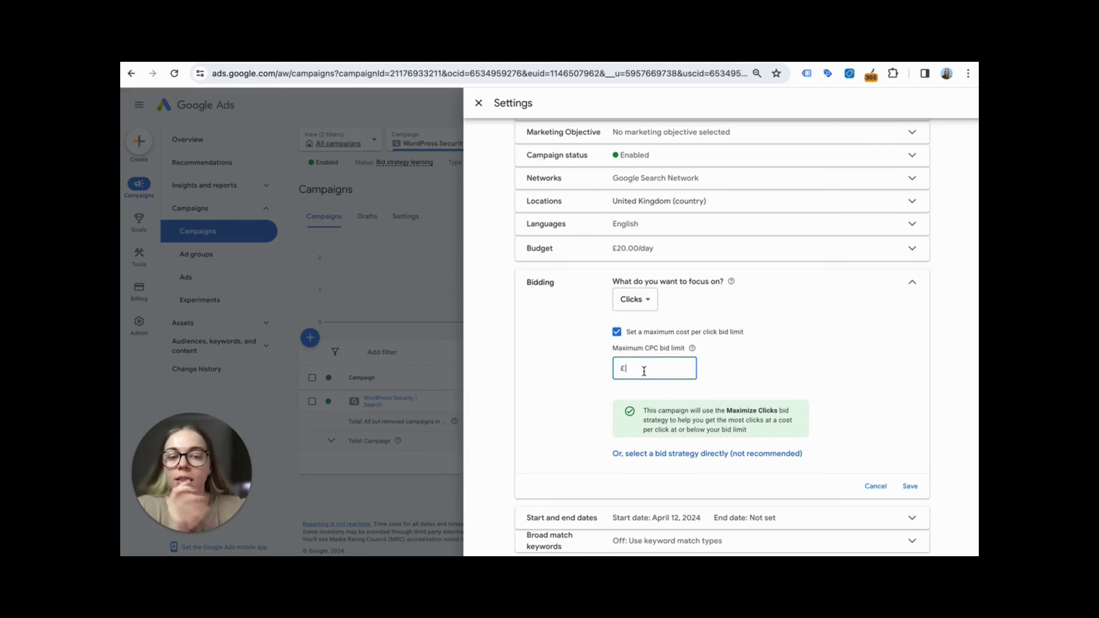
{"action": "scroll", "coordinate": [577, 363], "scroll_direction": "down", "scroll_amount": 1}
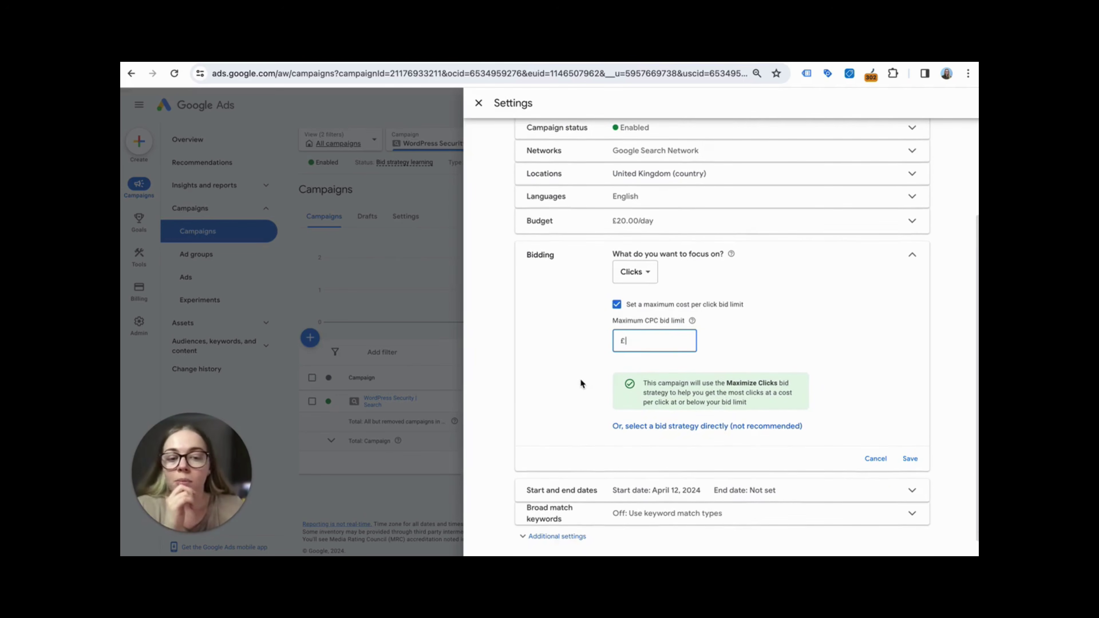
Select Manual CPC directly as the campaign's bid strategy, save the change and close the campaign settings
{"action": "left_click", "coordinate": [696, 428]}
{"action": "left_click", "coordinate": [693, 310]}
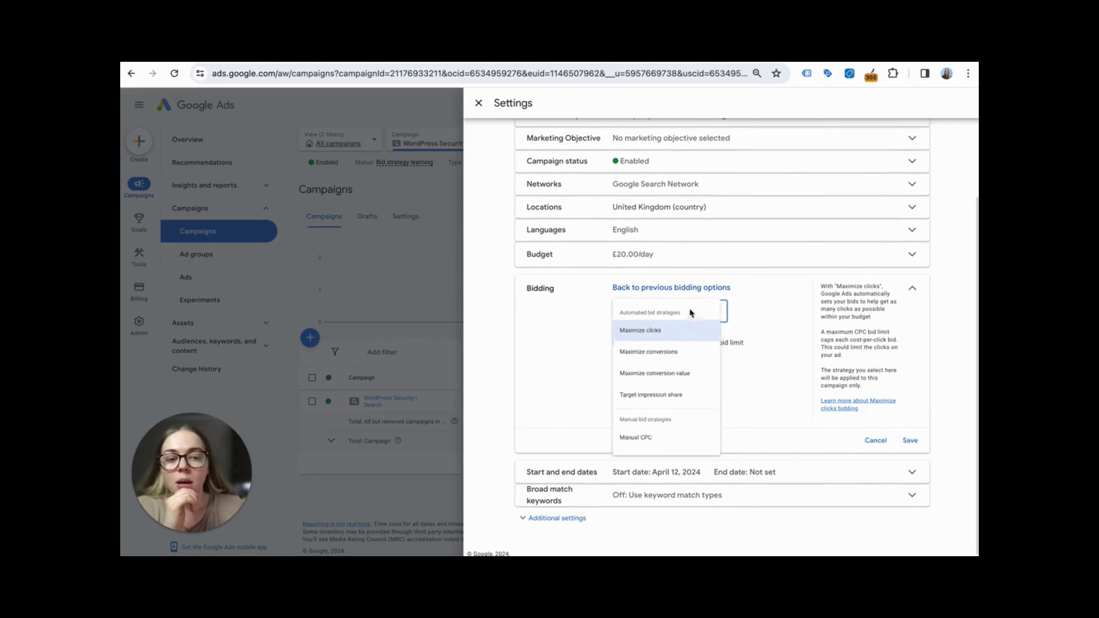
{"action": "left_click", "coordinate": [648, 448]}
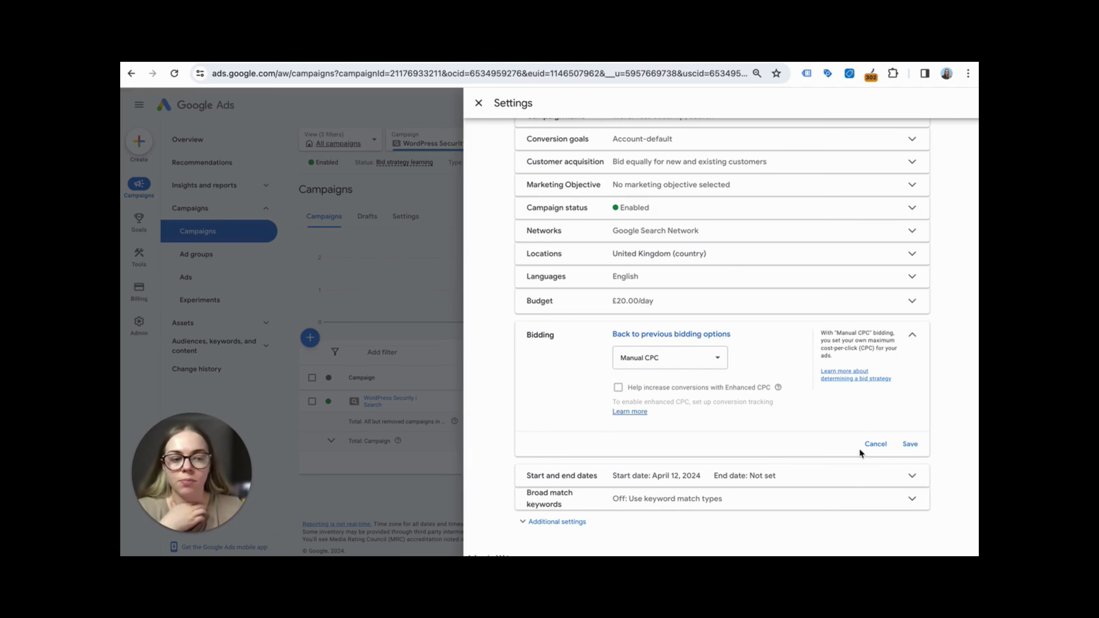
{"action": "left_click", "coordinate": [910, 445]}
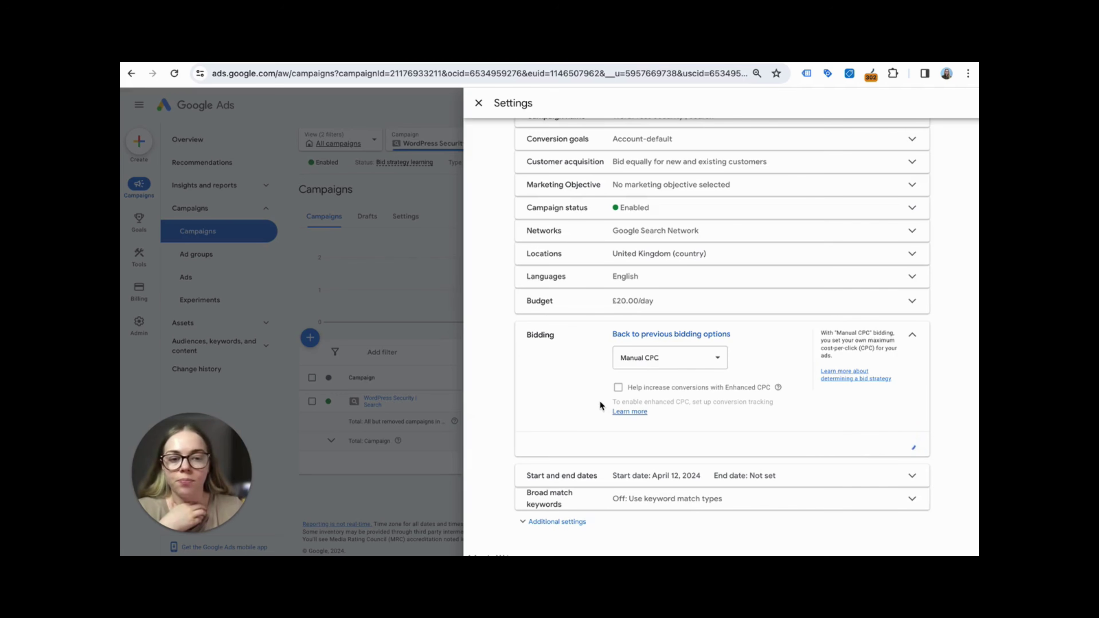
{"action": "left_click", "coordinate": [478, 104]}
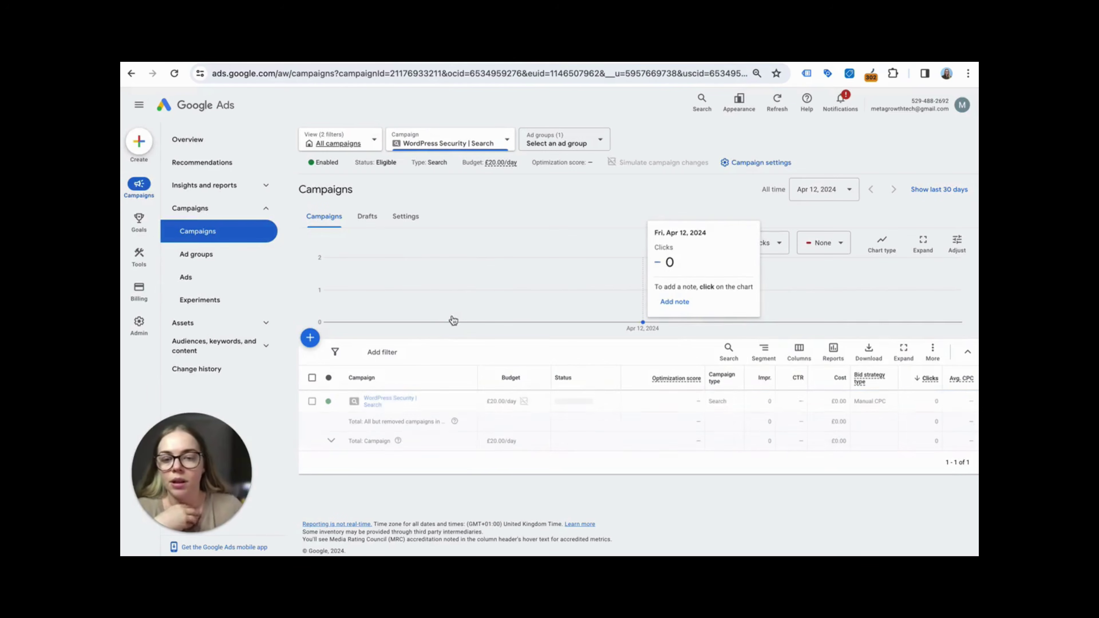
Set the Malware Removal ad group's Max. CPC to £2.50, save it, and check the bids on its search keywords
{"action": "left_click", "coordinate": [387, 402]}
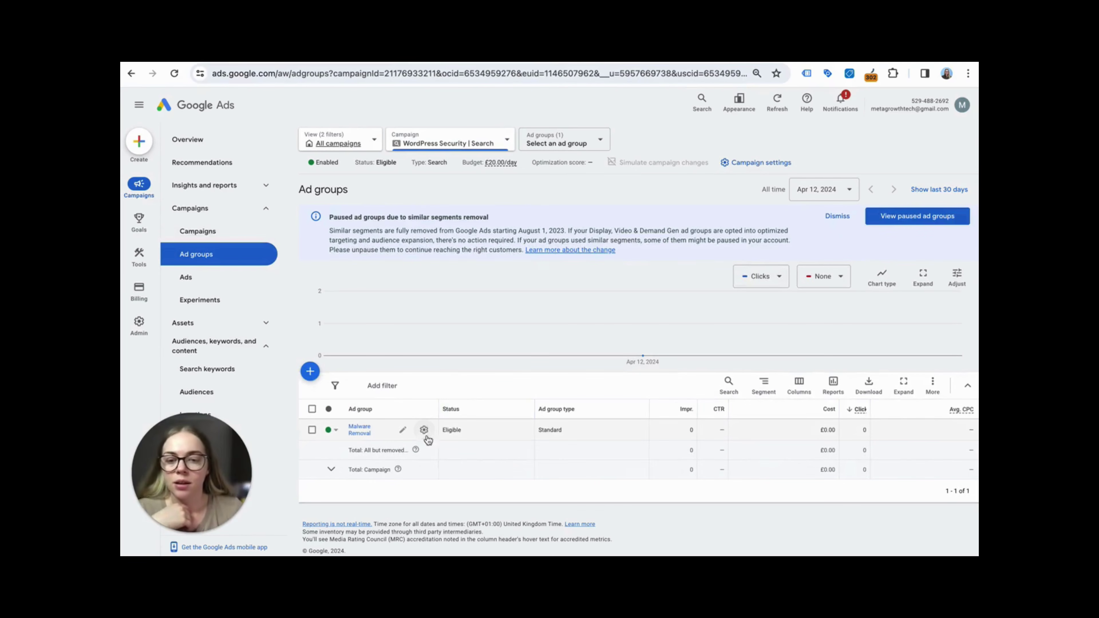
{"action": "left_click", "coordinate": [424, 430]}
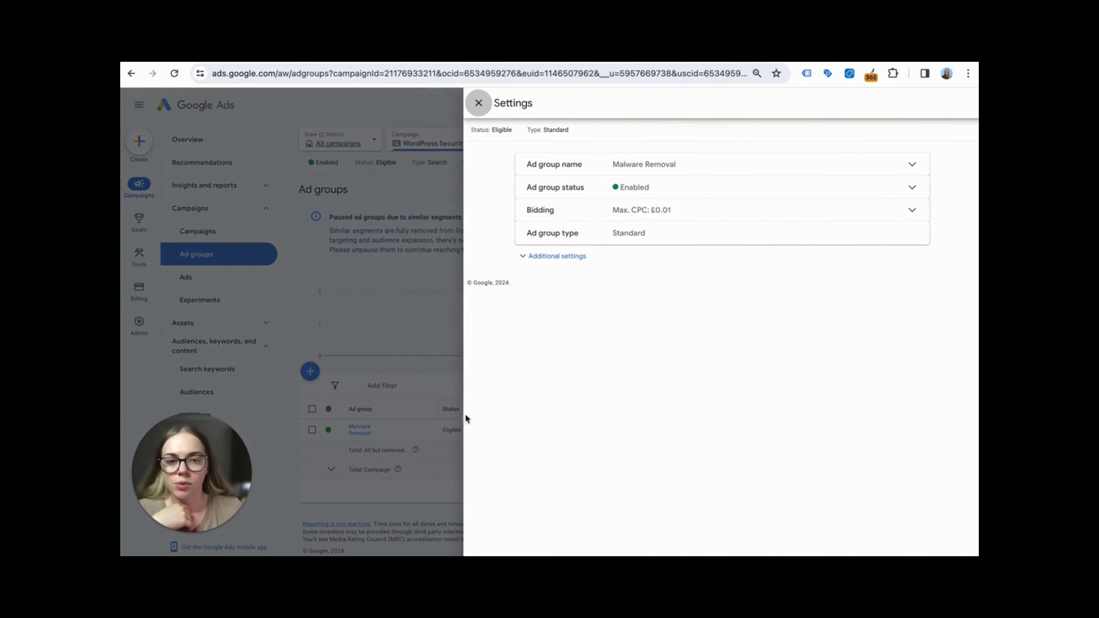
{"action": "left_click", "coordinate": [743, 216]}
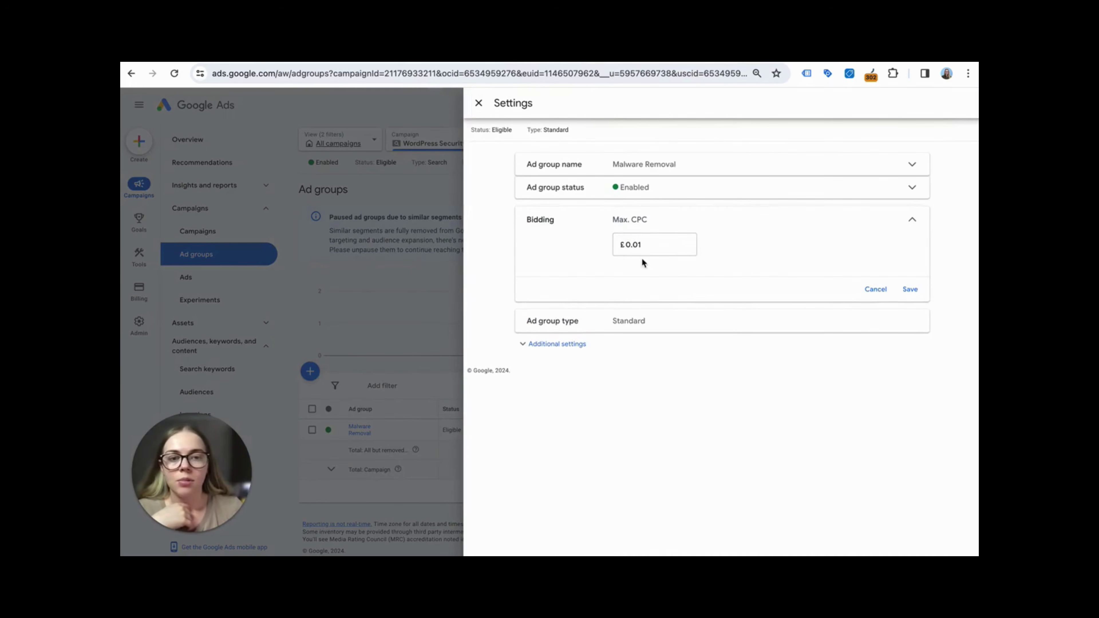
{"action": "left_click_drag", "start_coordinate": [660, 243], "coordinate": [610, 245]}
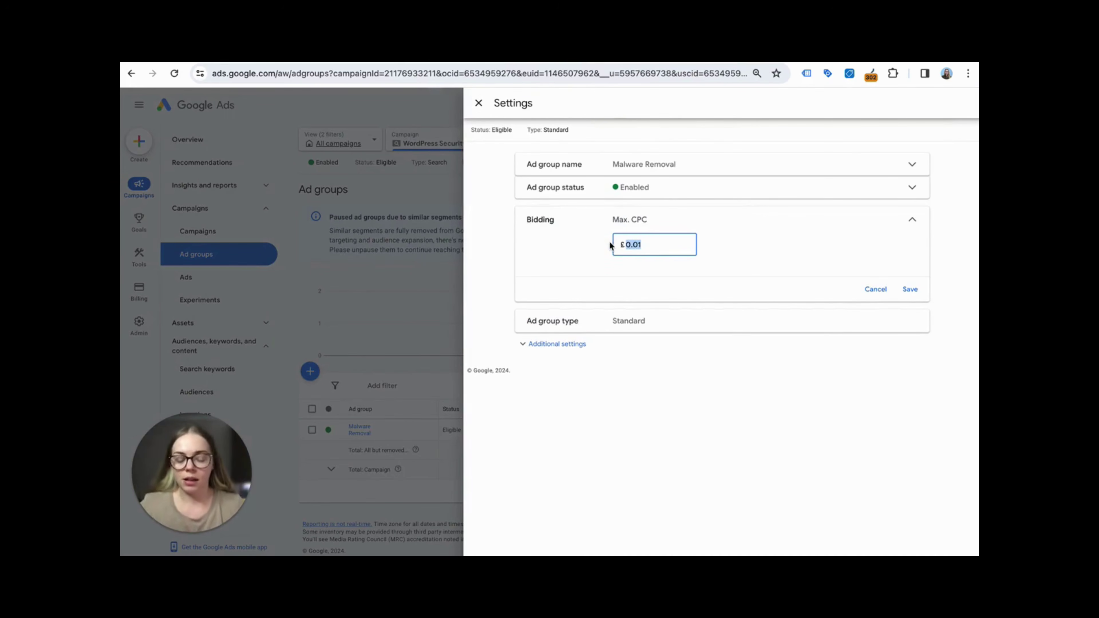
{"action": "type", "text": "2.50"}
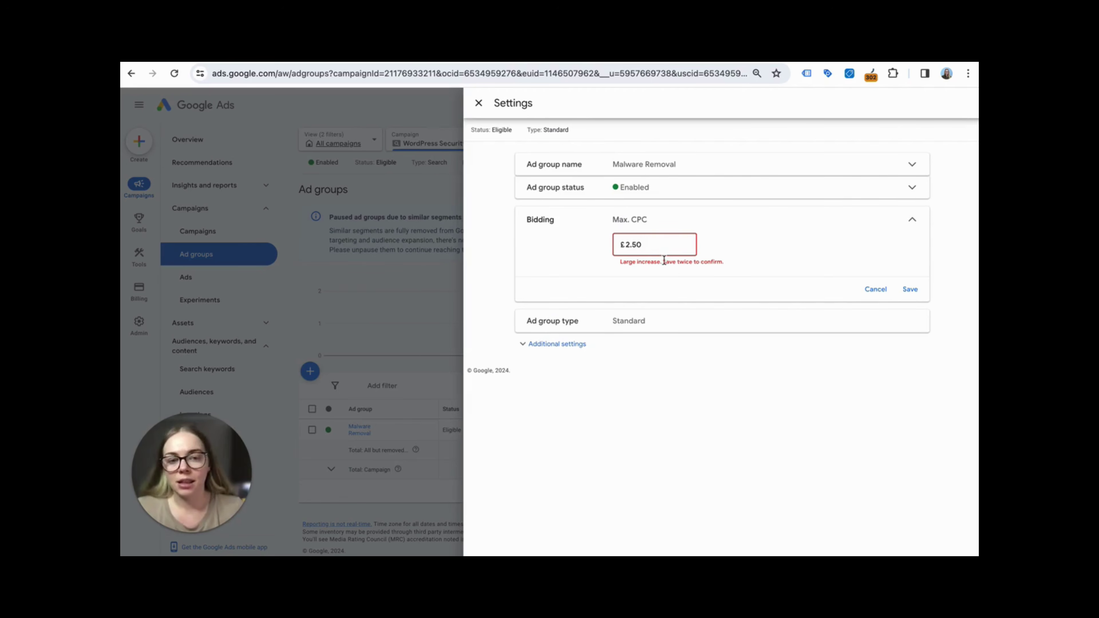
{"action": "left_click", "coordinate": [911, 291]}
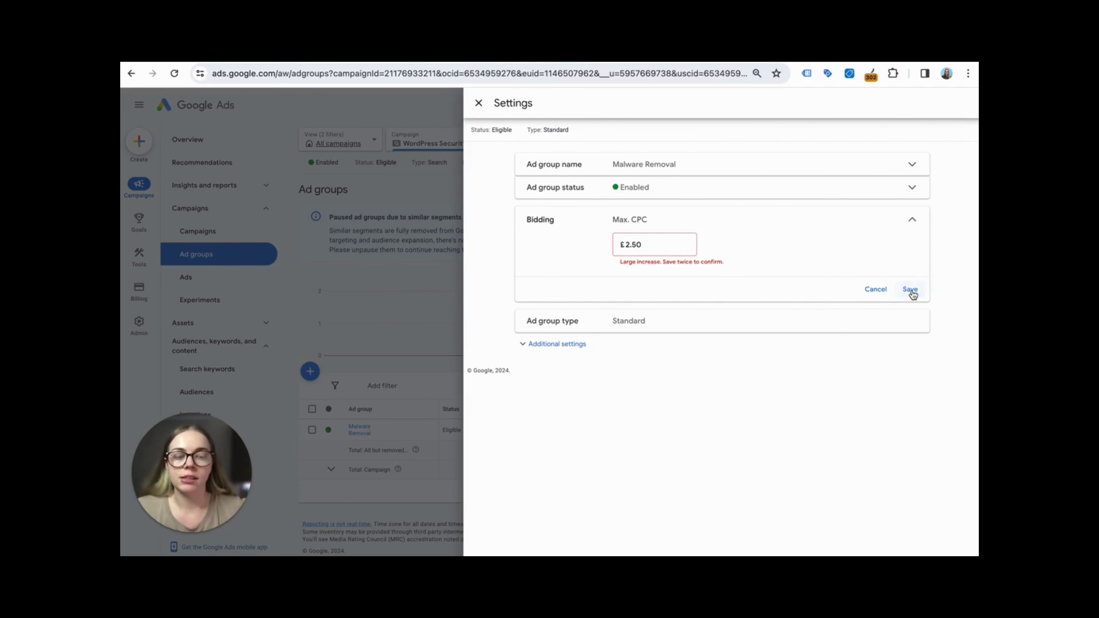
{"action": "left_click", "coordinate": [910, 290]}
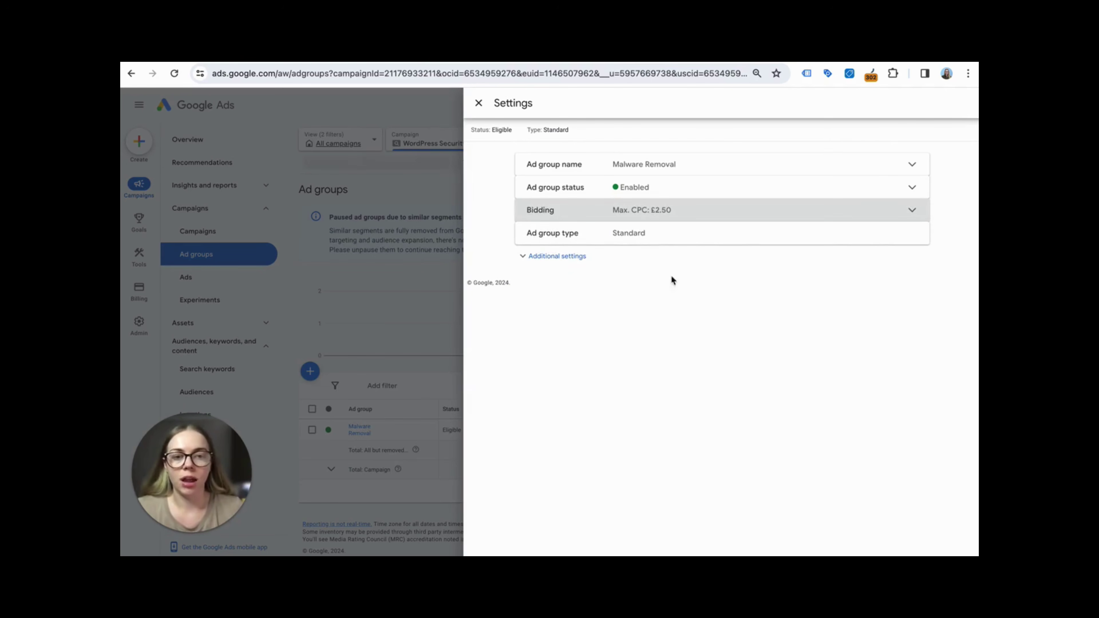
{"action": "left_click", "coordinate": [479, 104]}
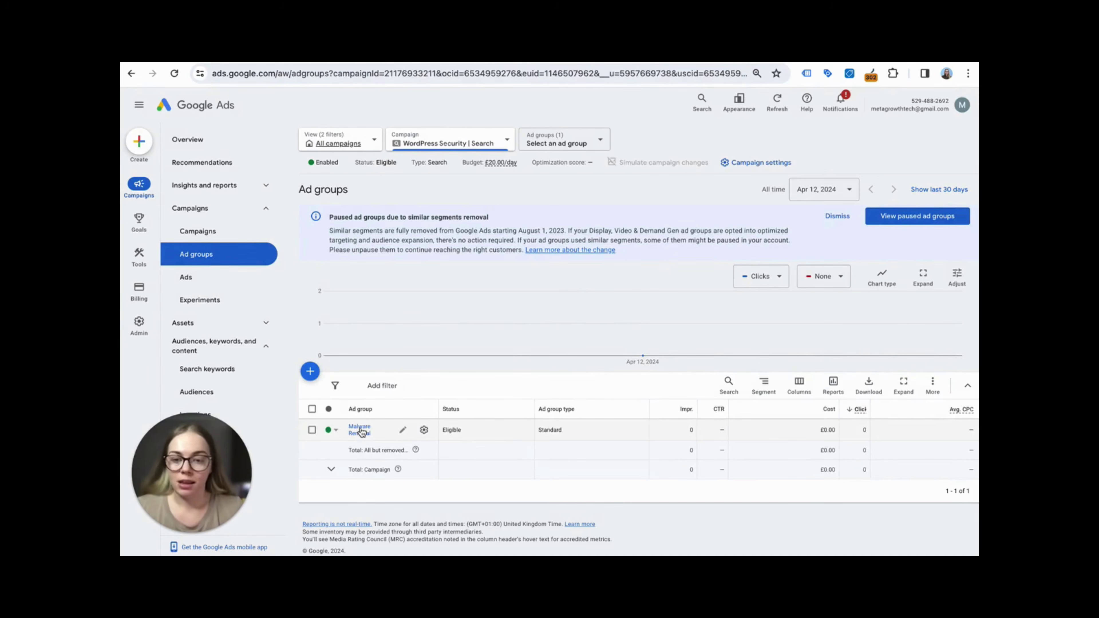
{"action": "left_click", "coordinate": [359, 430]}
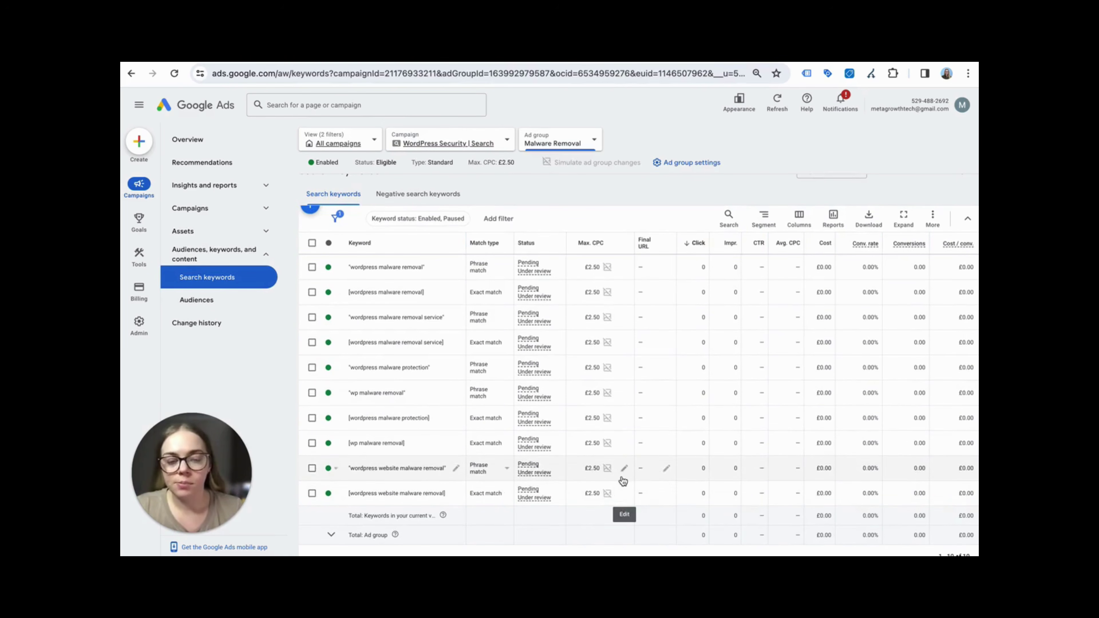
{"action": "scroll", "coordinate": [623, 477], "scroll_direction": "up", "scroll_amount": 1}
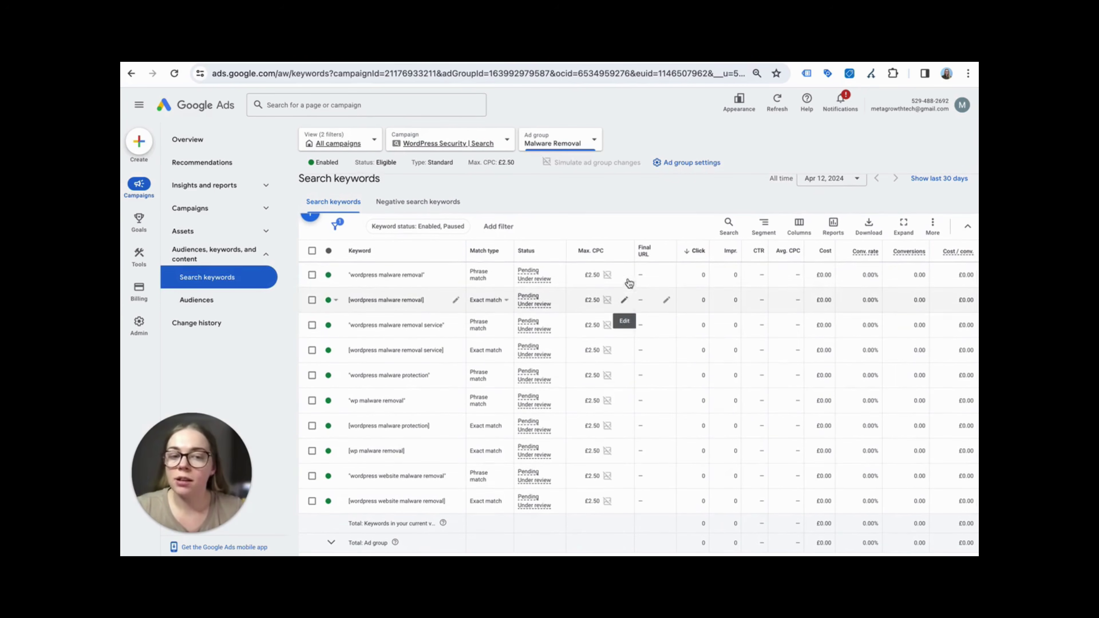
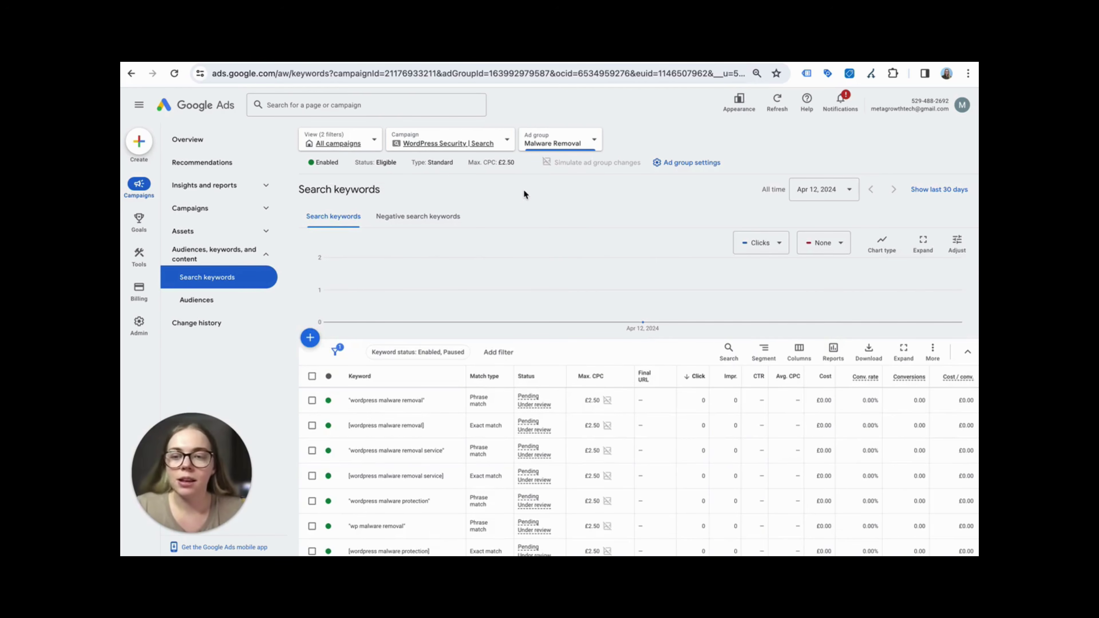
Start a new negative keyword list named Negatives, entering free, DIY, cheap, how do i, what is, what can, where can, how can, what can, job
{"action": "mouse_move", "coordinate": [137, 264]}
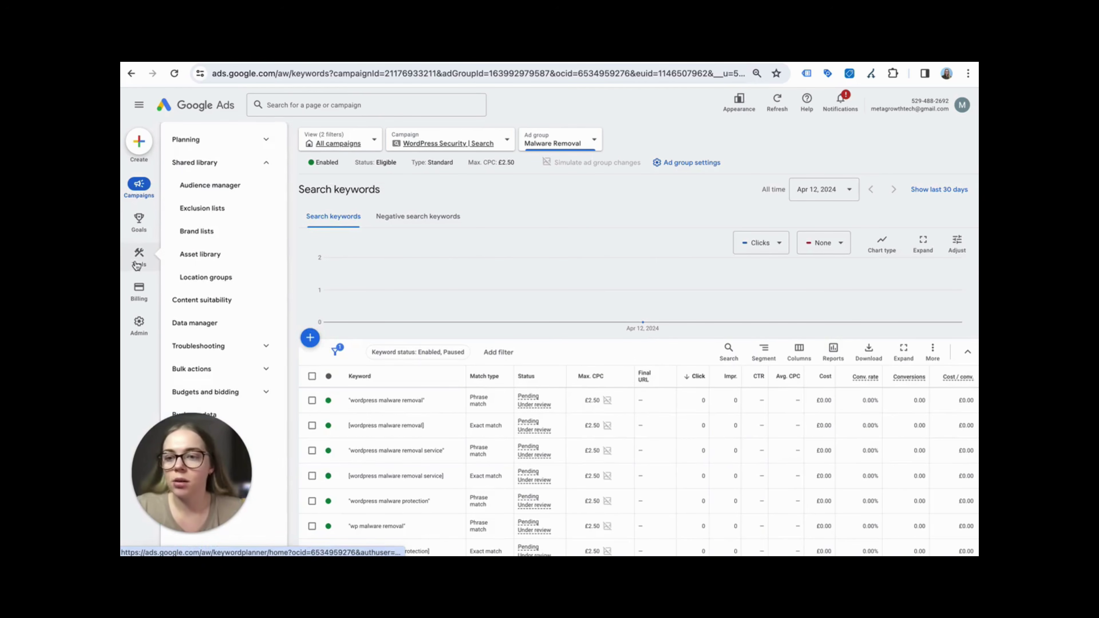
{"action": "left_click", "coordinate": [205, 210]}
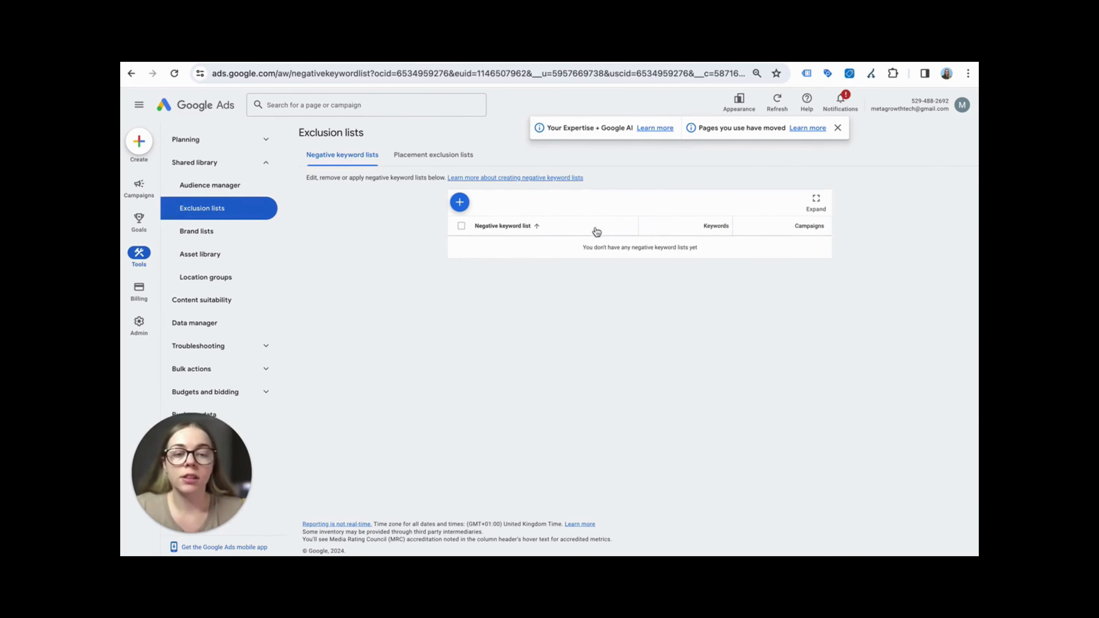
{"action": "left_click", "coordinate": [460, 202]}
{"action": "left_click", "coordinate": [476, 221]}
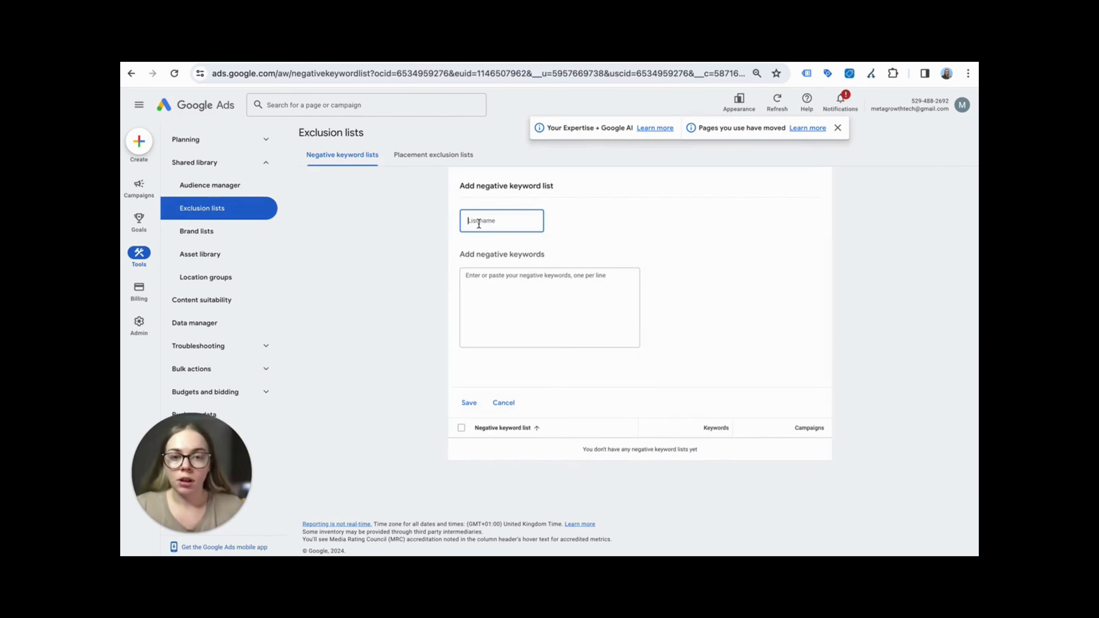
{"action": "type", "text": "Negatives"}
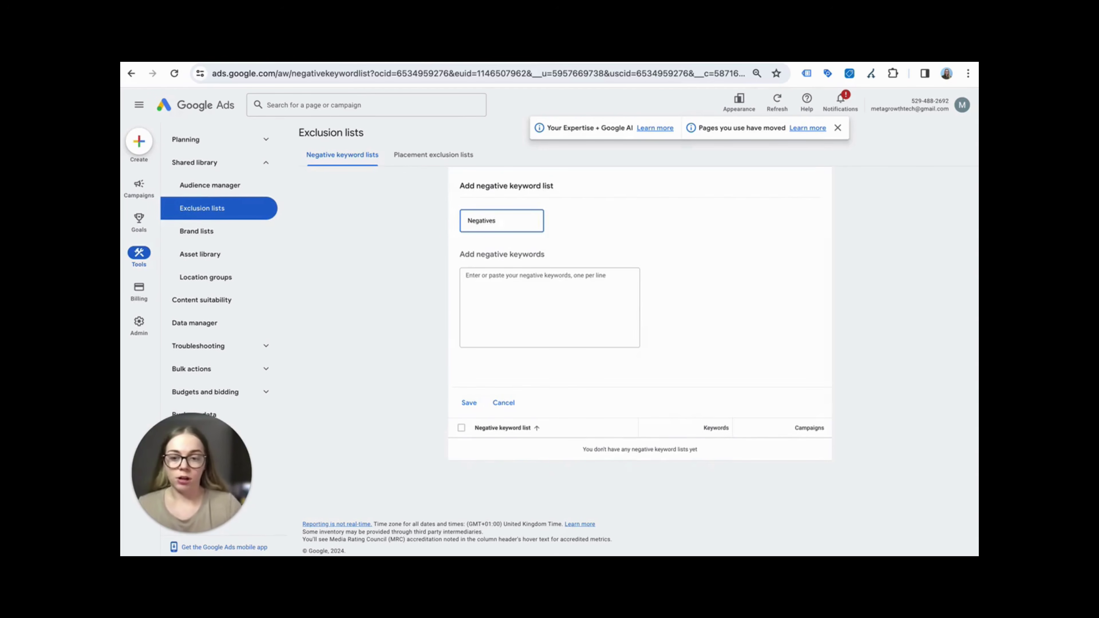
{"action": "left_click", "coordinate": [484, 288]}
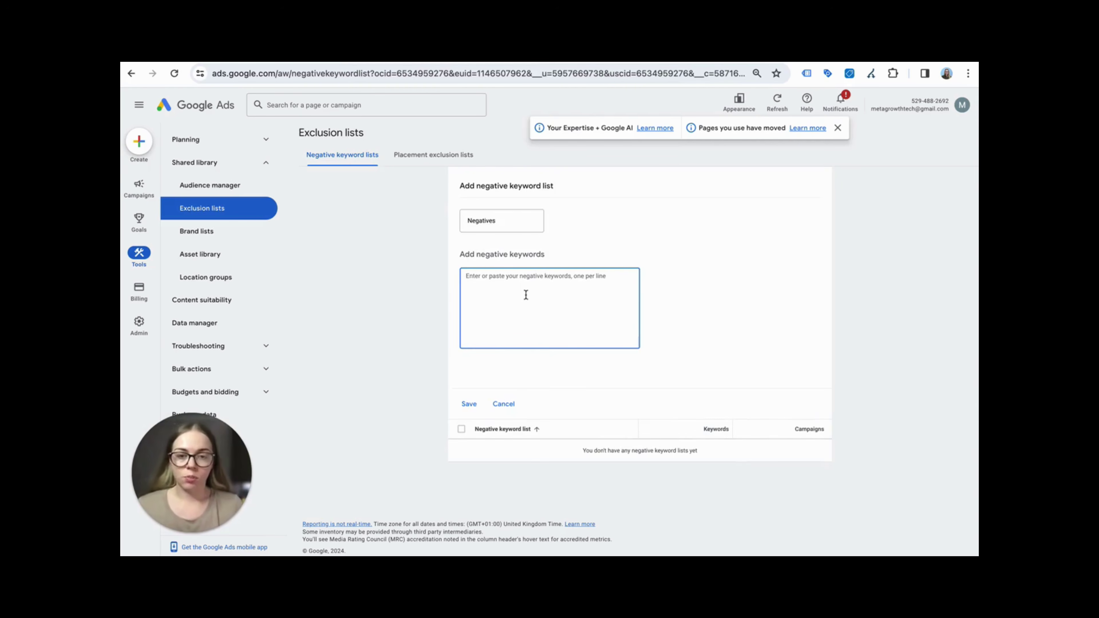
{"action": "type", "text": "free DIY cheap how do i what is what can where can how can what can job"}
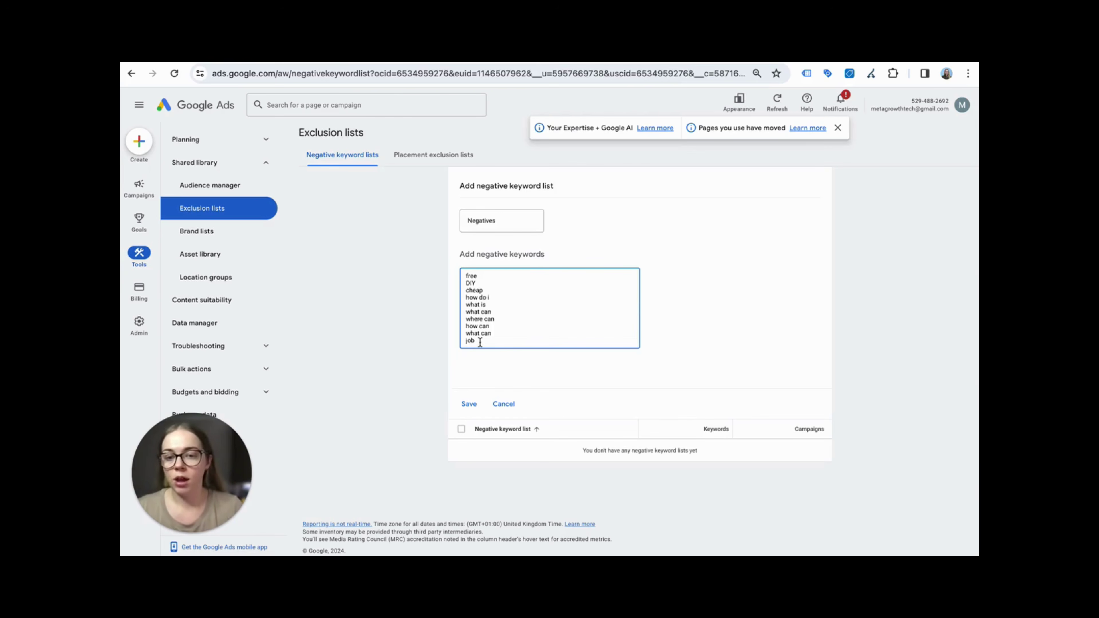
Try adding phrase match quotation marks and an exact match bracket around the negative keyword free
{"action": "left_click_drag", "start_coordinate": [480, 342], "coordinate": [464, 274]}
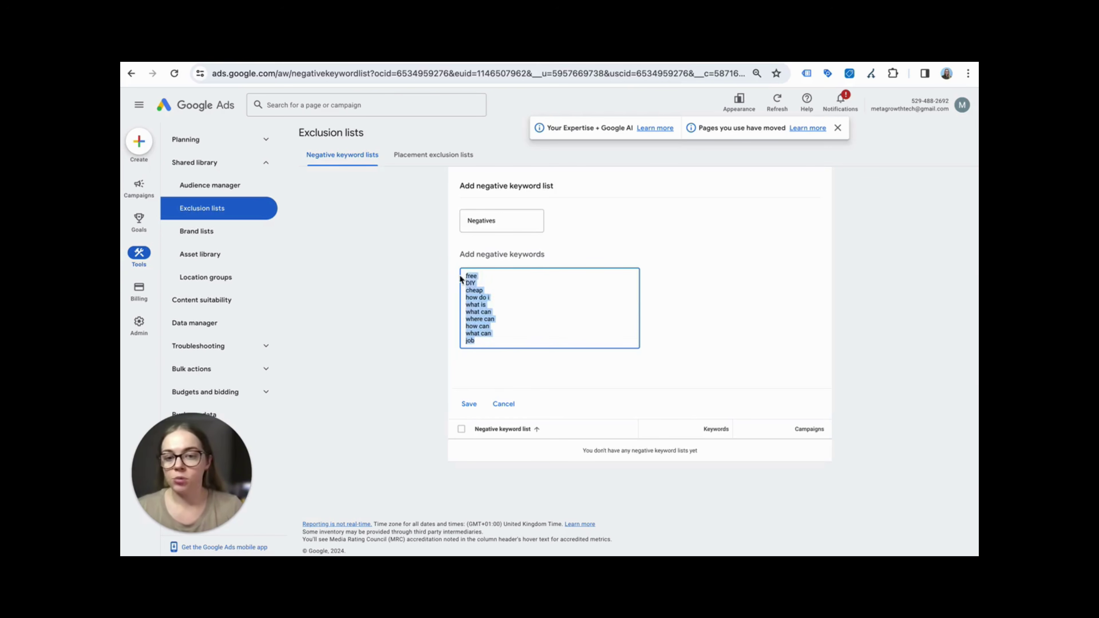
{"action": "left_click", "coordinate": [497, 277]}
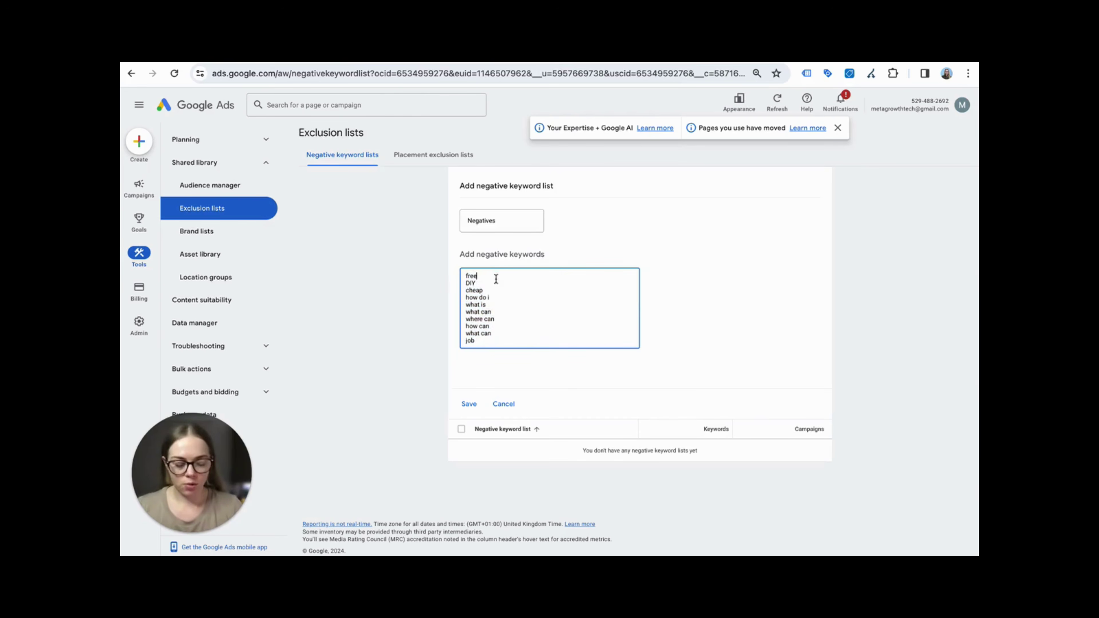
{"action": "type", "text": "\""}
{"action": "left_click", "coordinate": [465, 276]}
{"action": "type", "text": "\""}
{"action": "key", "text": "BackSpace"}
{"action": "type", "text": "["}
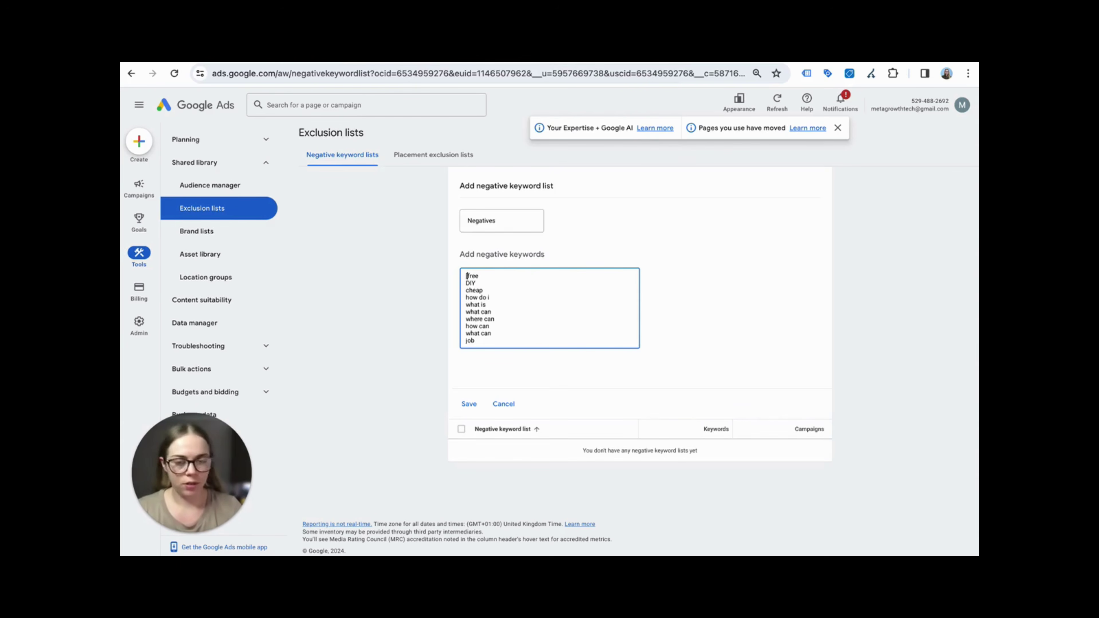
{"action": "scroll", "coordinate": [487, 330], "scroll_direction": "down", "scroll_amount": 1}
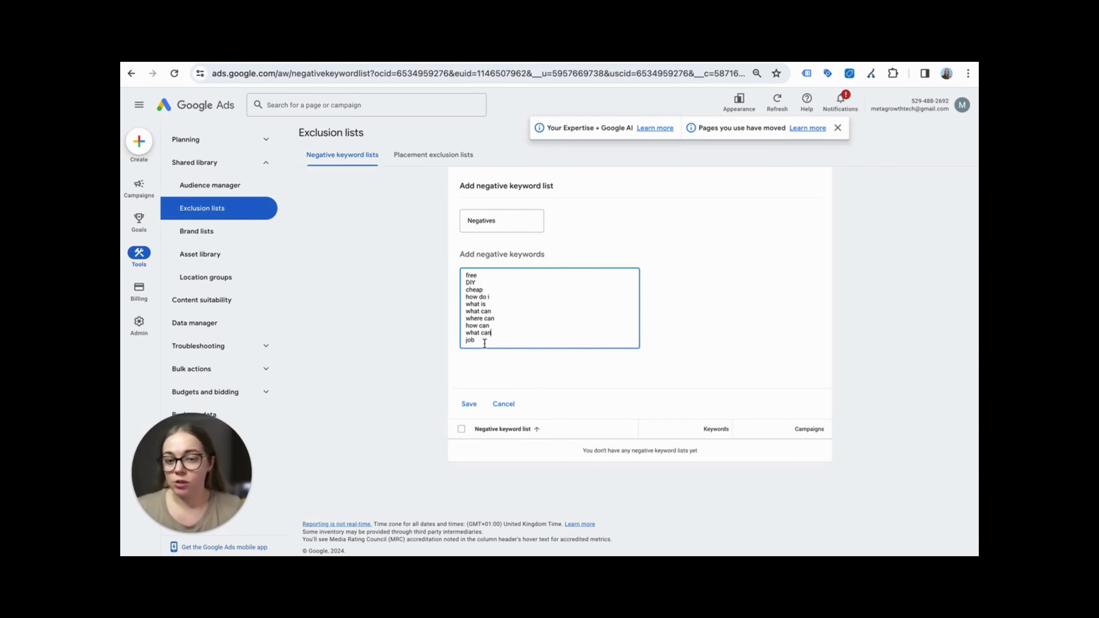
Review the entered negative keywords, from free, DIY and cheap through the question phrases
{"action": "left_click_drag", "start_coordinate": [479, 342], "coordinate": [461, 280]}
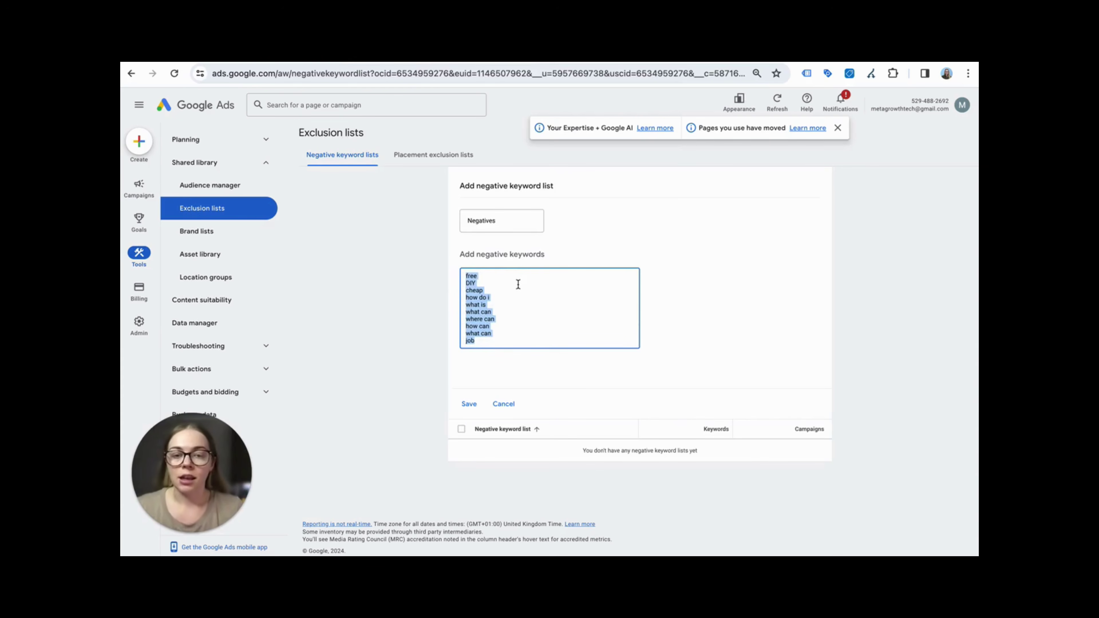
{"action": "left_click", "coordinate": [478, 283]}
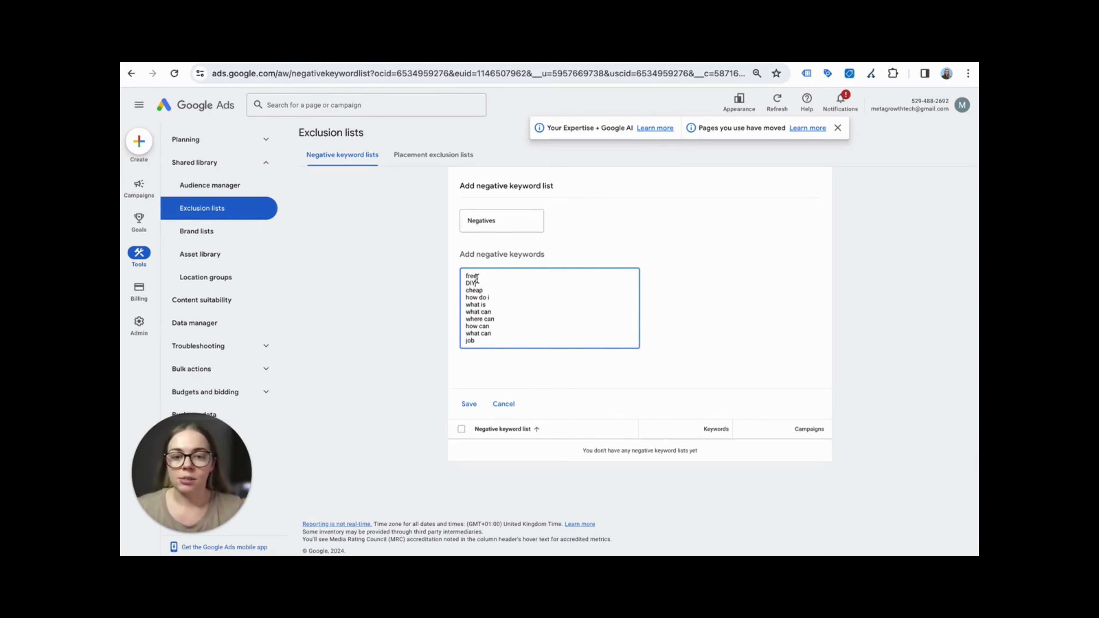
{"action": "double_click", "coordinate": [472, 276]}
{"action": "double_click", "coordinate": [470, 283]}
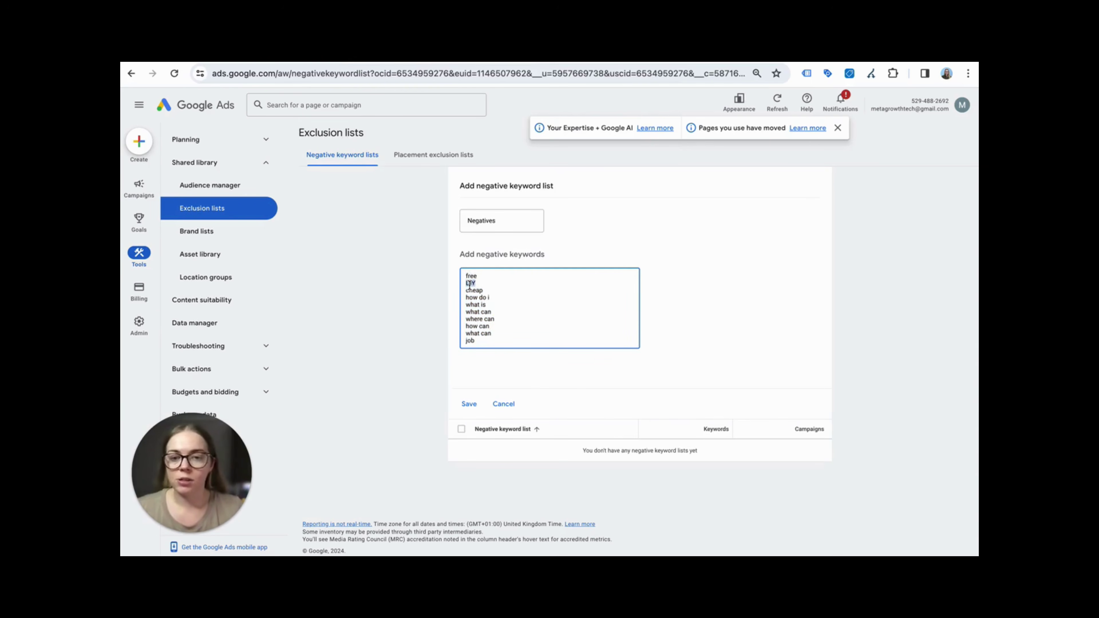
{"action": "double_click", "coordinate": [476, 291]}
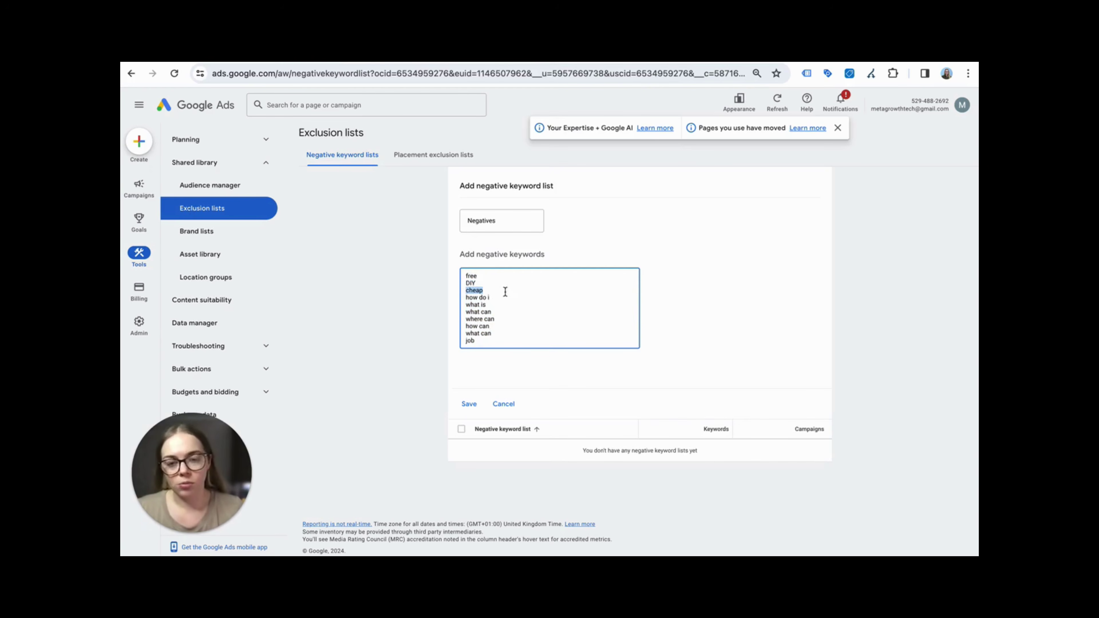
{"action": "left_click", "coordinate": [503, 301]}
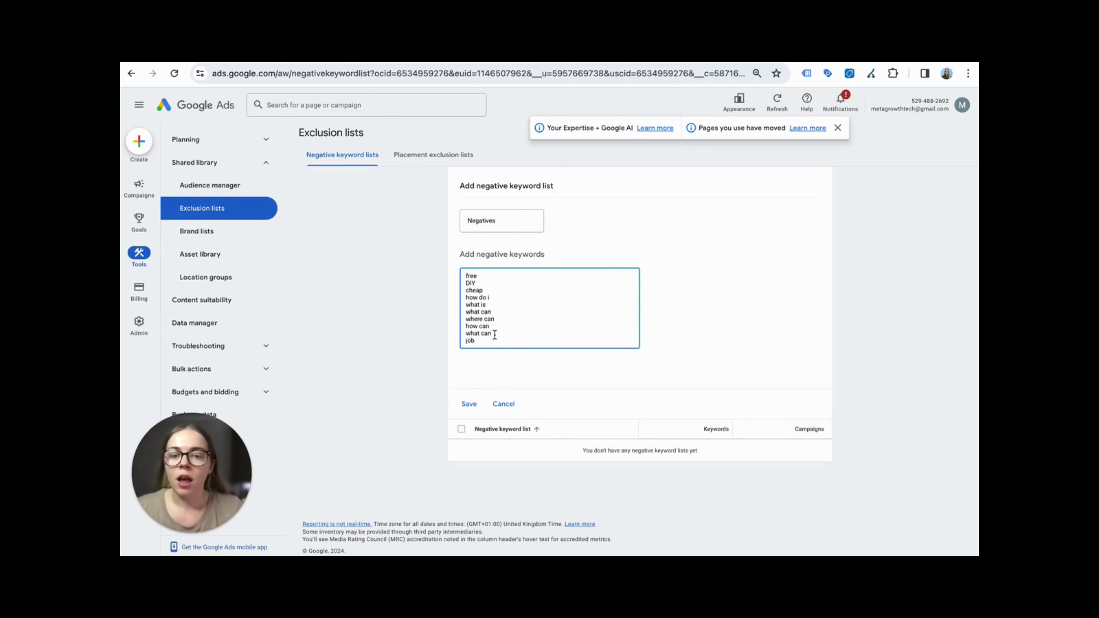
{"action": "left_click_drag", "start_coordinate": [493, 336], "coordinate": [462, 299]}
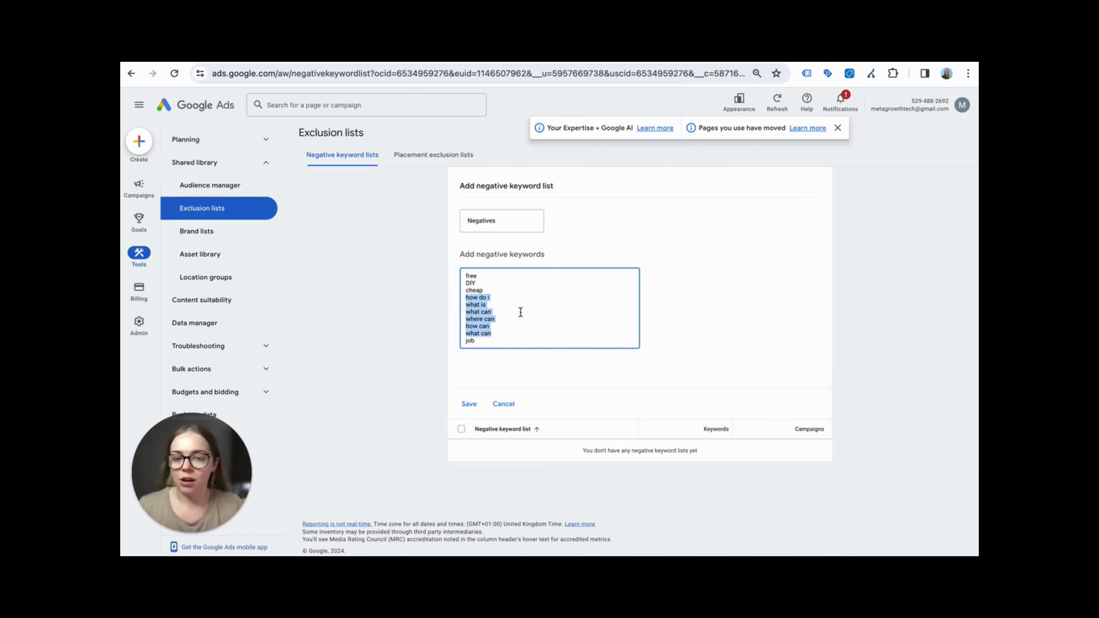
Add salary as a negative keyword below job and save the Negatives list
{"action": "left_click", "coordinate": [482, 342]}
{"action": "key", "text": "Return"}
{"action": "type", "text": "salary"}
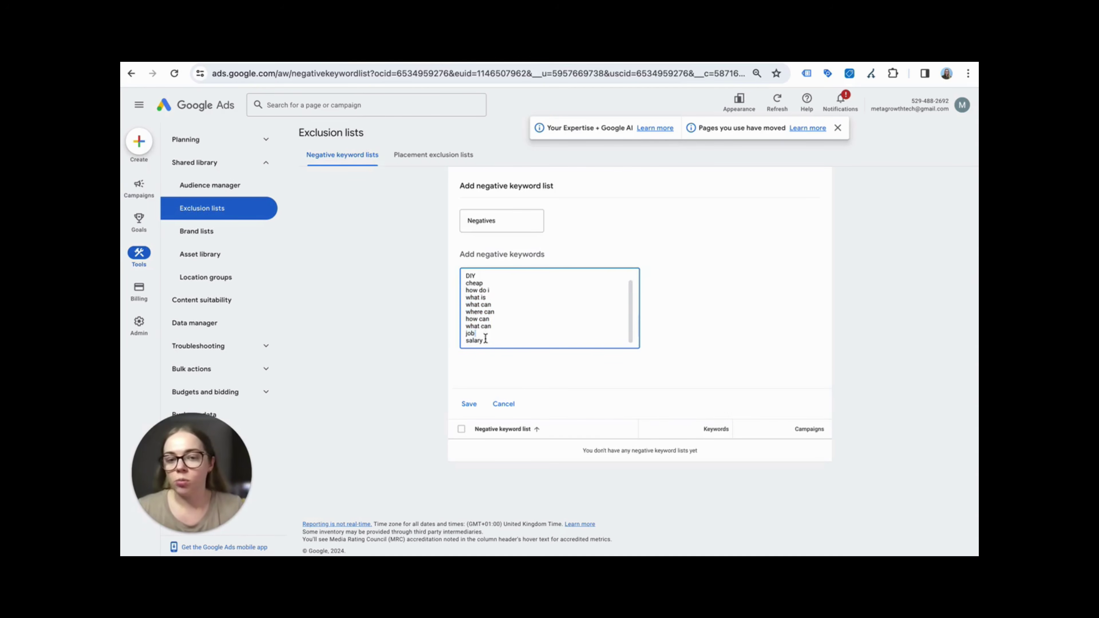
{"action": "left_click_drag", "start_coordinate": [462, 334], "coordinate": [497, 339]}
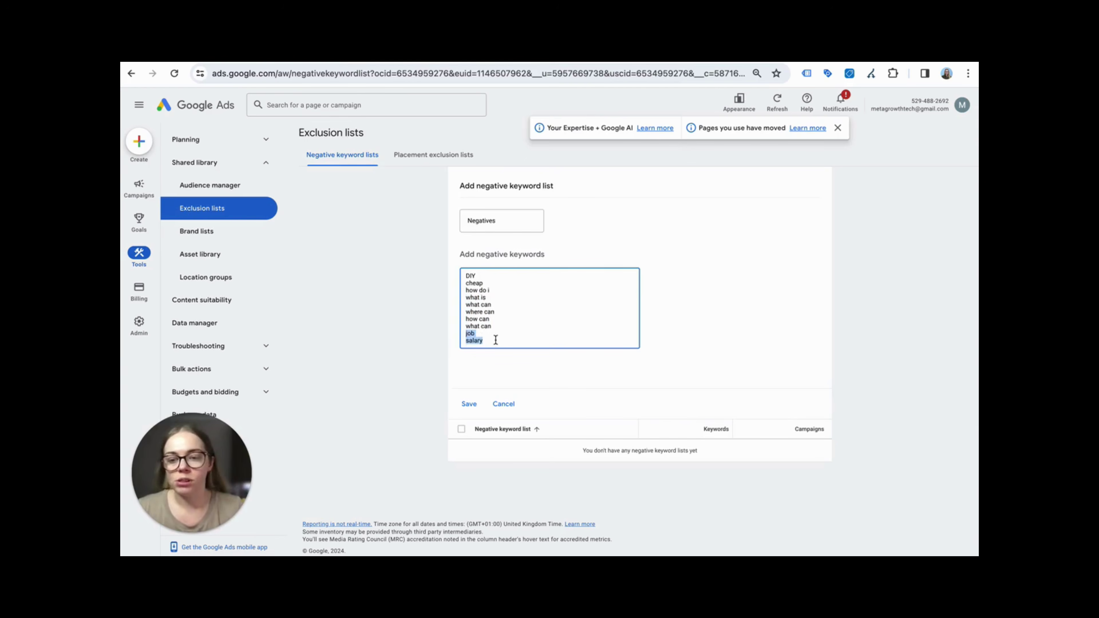
{"action": "left_click", "coordinate": [496, 340]}
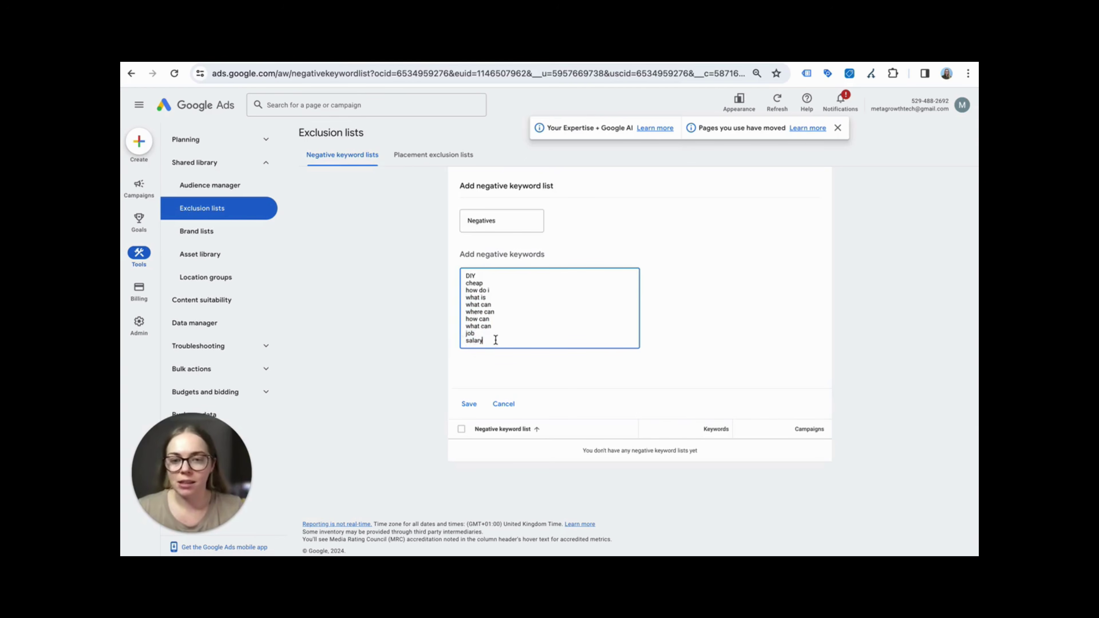
{"action": "left_click", "coordinate": [468, 404]}
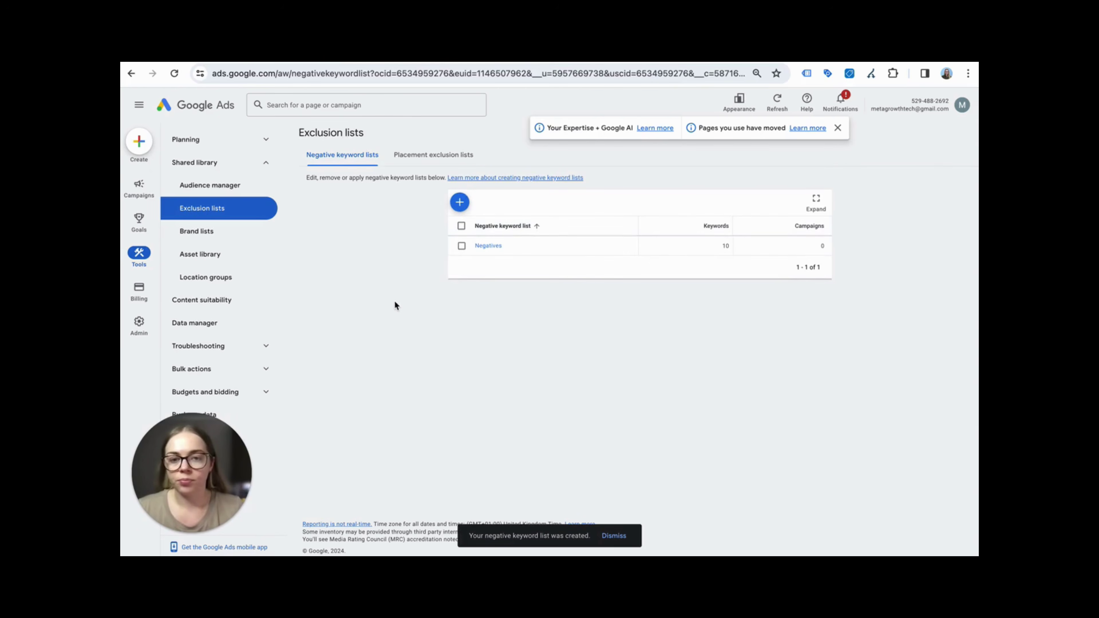
Apply the Negatives list to the WordPress Security | Search campaign
{"action": "left_click", "coordinate": [462, 246]}
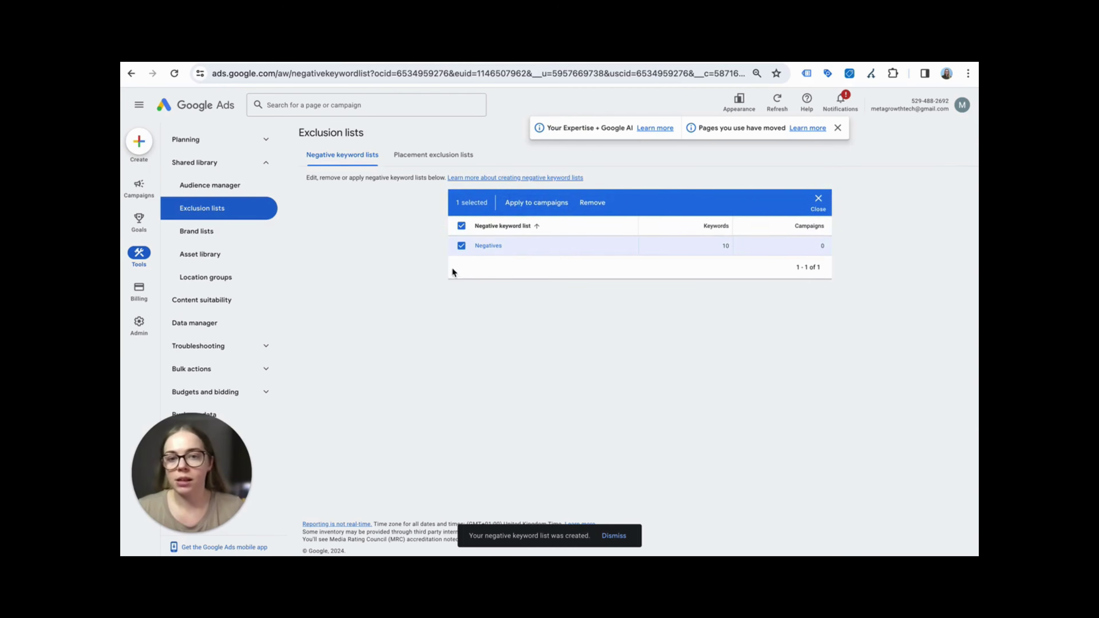
{"action": "left_click", "coordinate": [524, 206]}
{"action": "left_click", "coordinate": [390, 299]}
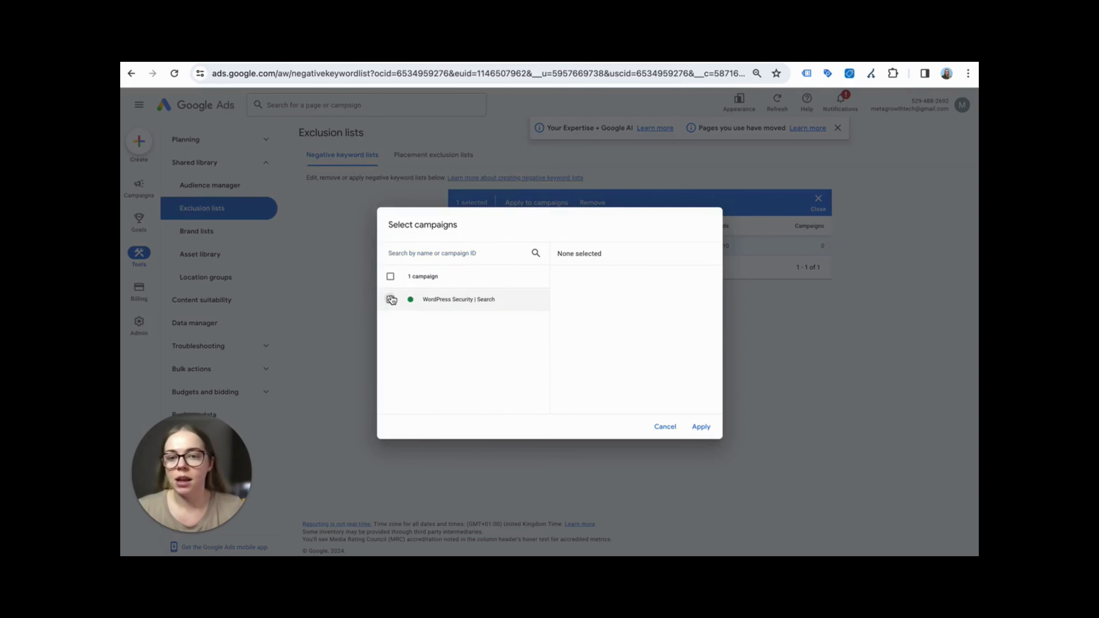
{"action": "left_click", "coordinate": [701, 427]}
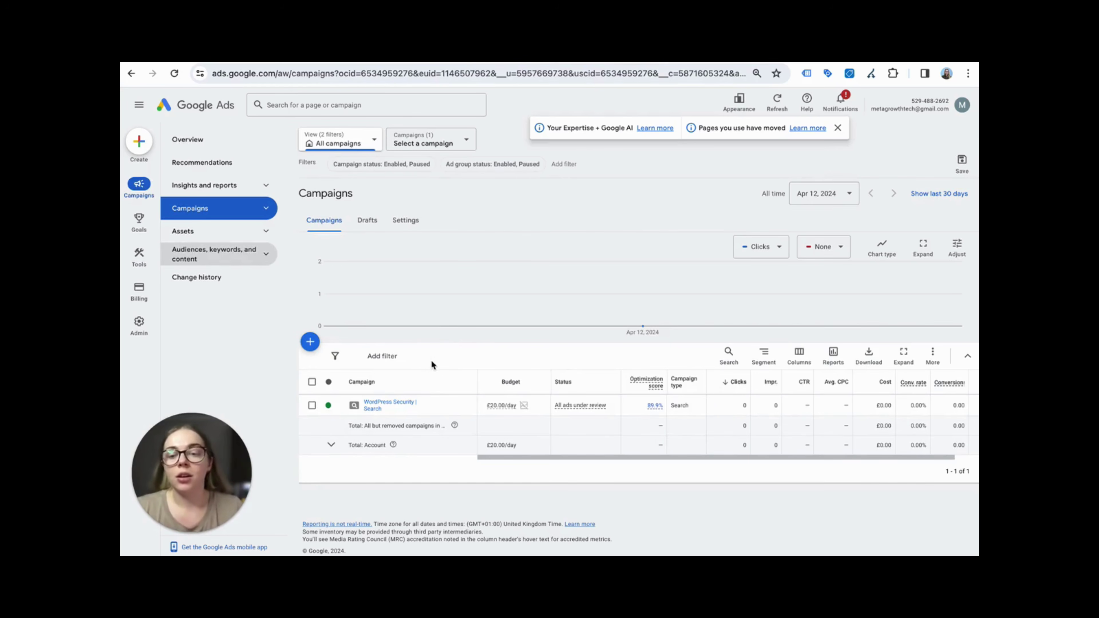
Open the campaign-level audience segment editor for the WordPress Security | Search campaign
{"action": "left_click", "coordinate": [375, 406]}
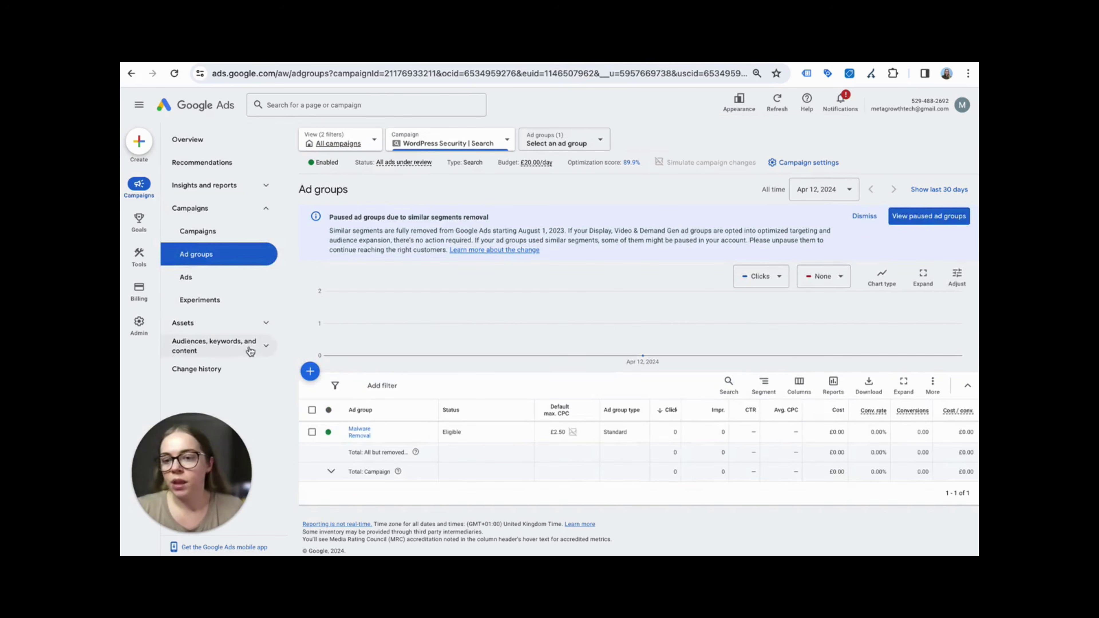
{"action": "left_click", "coordinate": [267, 345]}
{"action": "left_click", "coordinate": [202, 390]}
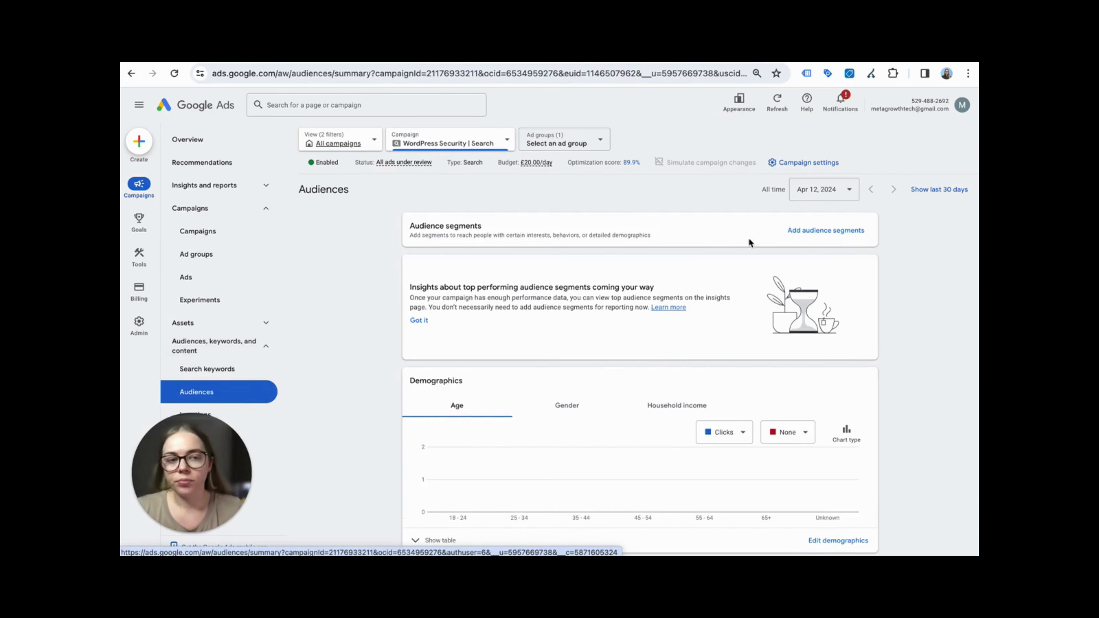
{"action": "left_click", "coordinate": [812, 231]}
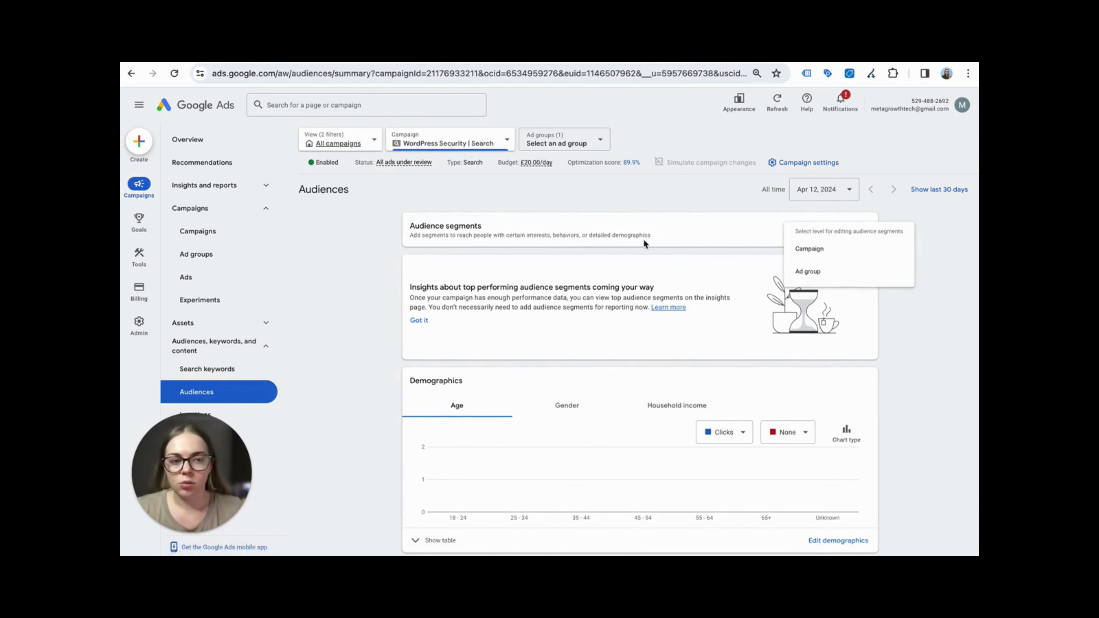
{"action": "left_click", "coordinate": [822, 249]}
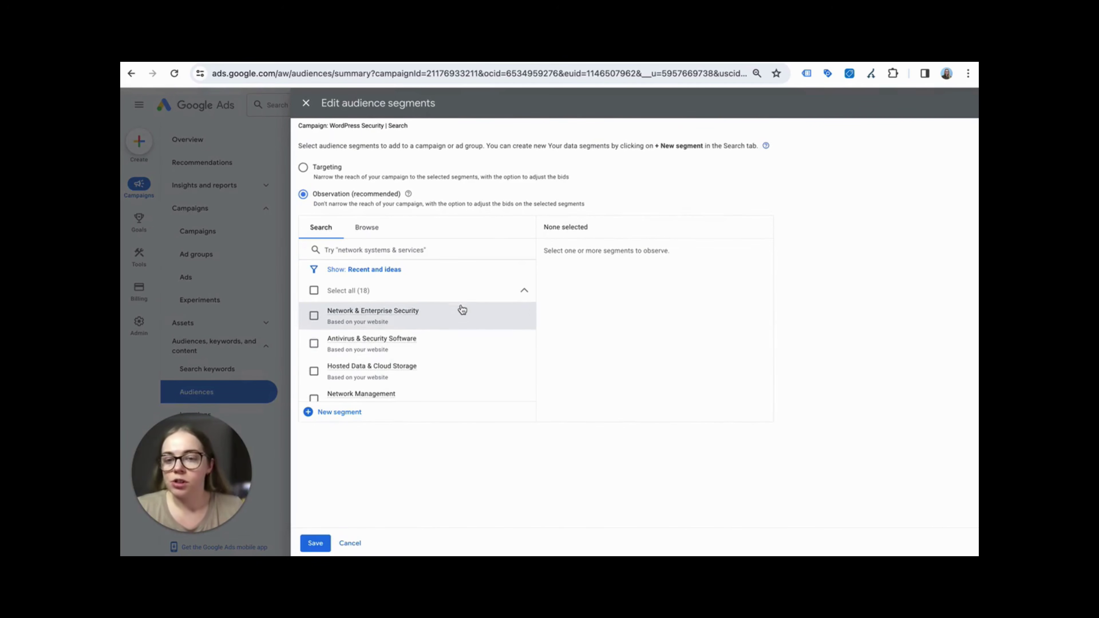
Select Network & Enterprise Security, Antivirus & Security Software, Network Management, Web Services and Network Systems & Services as observation segments
{"action": "scroll", "coordinate": [462, 310], "scroll_direction": "down", "scroll_amount": 1}
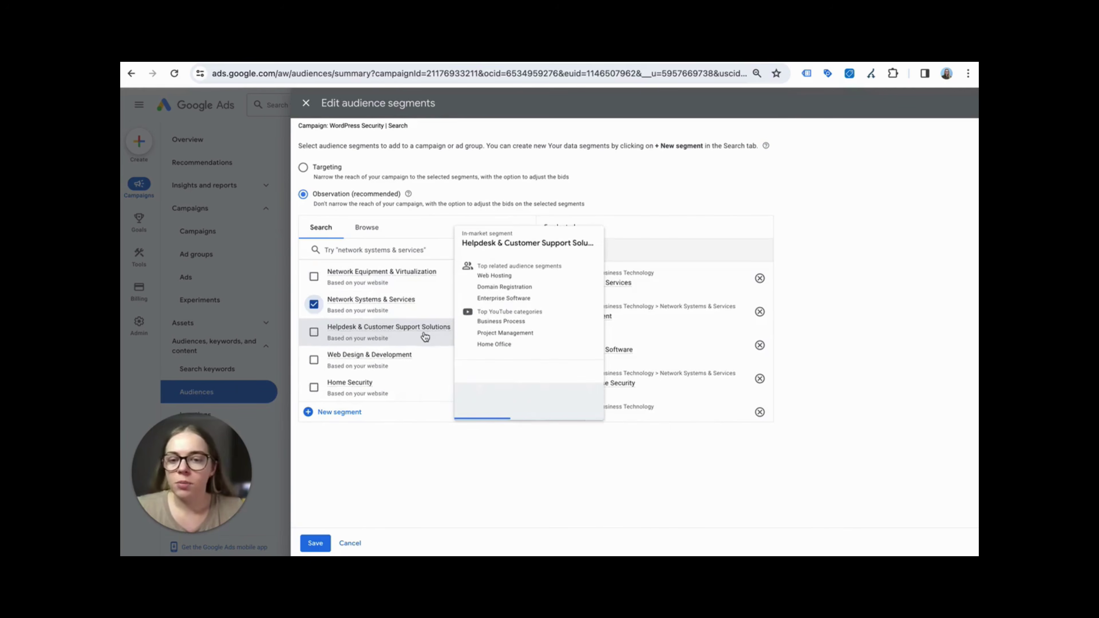
{"action": "scroll", "coordinate": [422, 336], "scroll_direction": "up", "scroll_amount": 6}
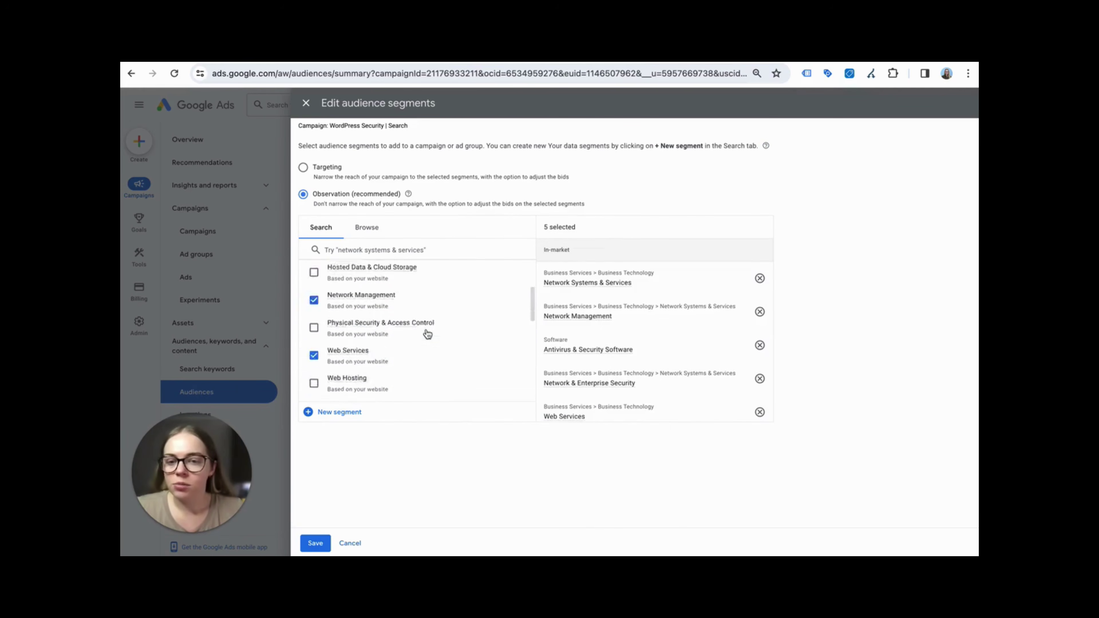
{"action": "scroll", "coordinate": [428, 334], "scroll_direction": "up", "scroll_amount": 3}
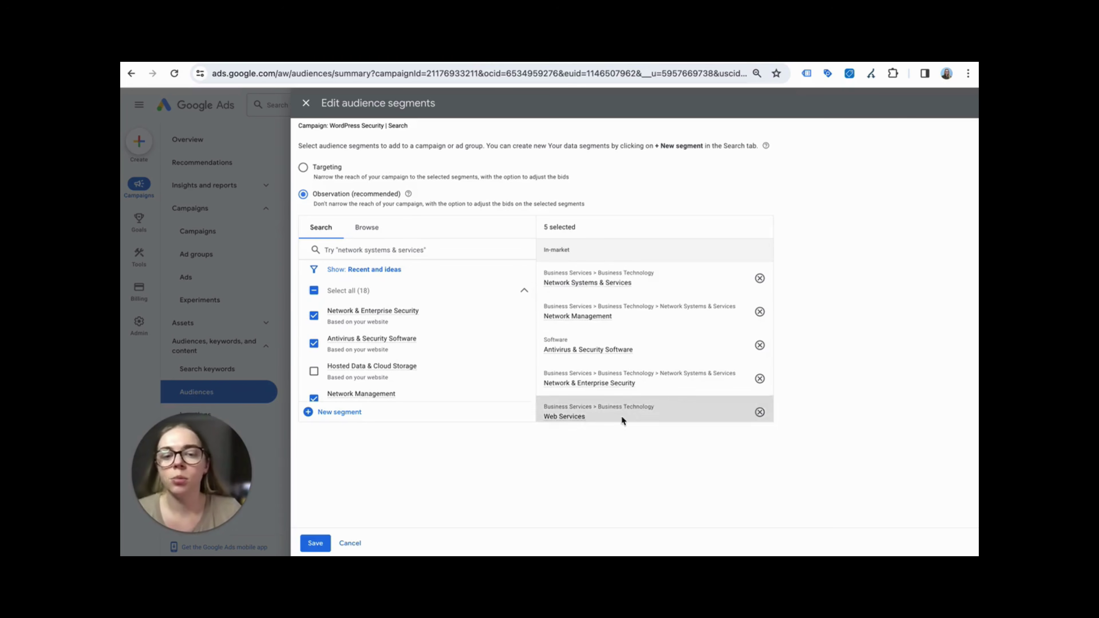
{"action": "scroll", "coordinate": [645, 309], "scroll_direction": "down", "scroll_amount": 1}
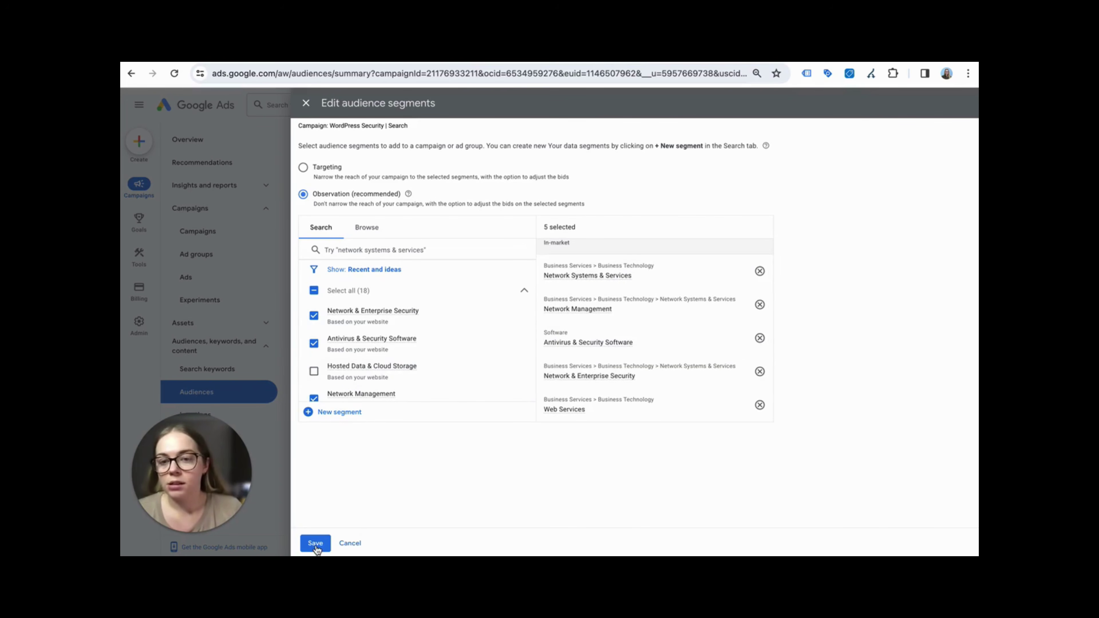
Search the audience segments for security and add the Technology Industry detailed demographics segment
{"action": "left_click", "coordinate": [373, 251]}
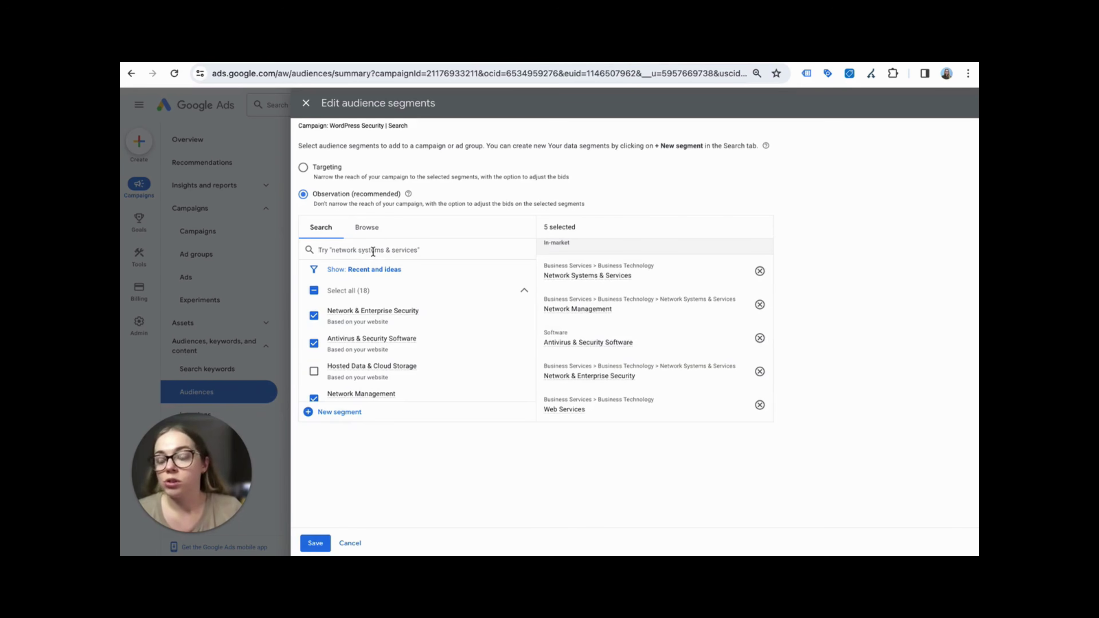
{"action": "type", "text": "se"}
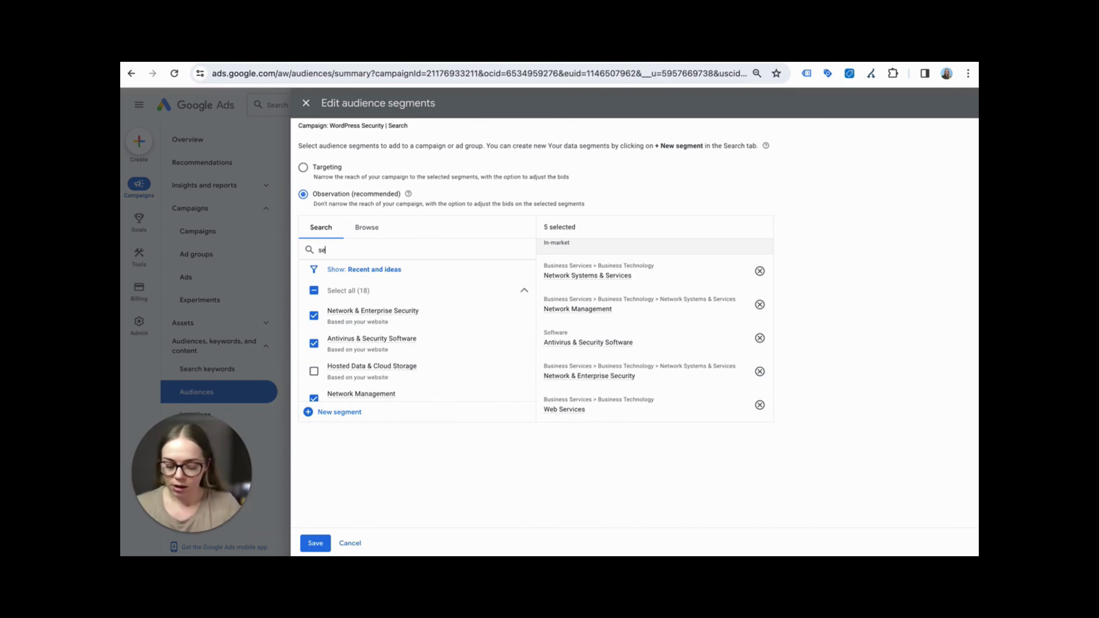
{"action": "type", "text": "curity"}
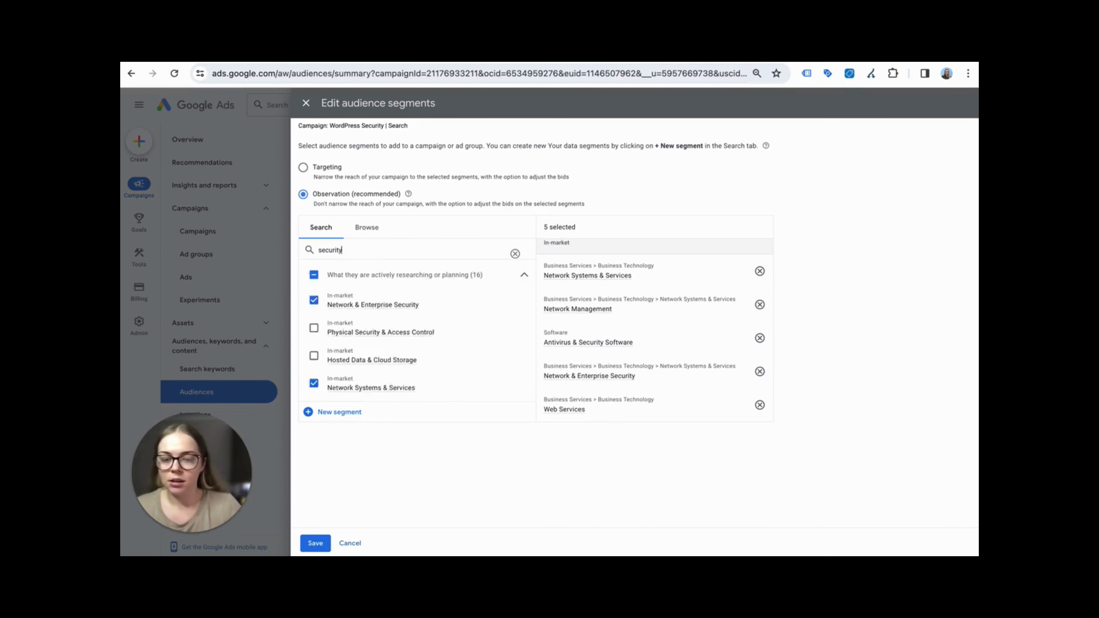
{"action": "scroll", "coordinate": [456, 333], "scroll_direction": "down", "scroll_amount": 10}
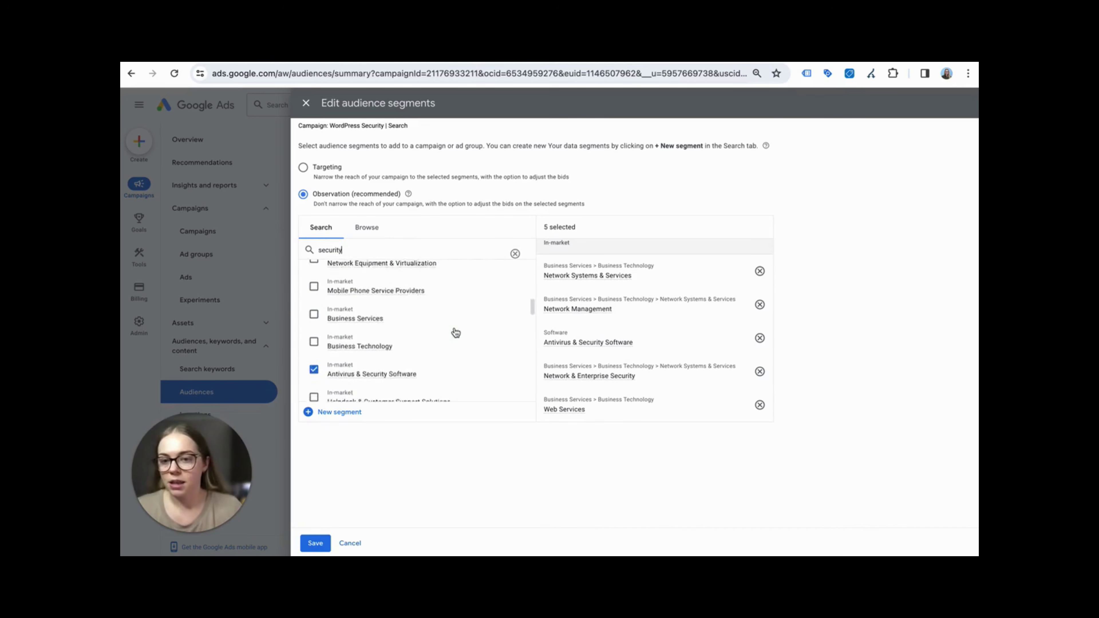
{"action": "scroll", "coordinate": [454, 331], "scroll_direction": "down", "scroll_amount": 10}
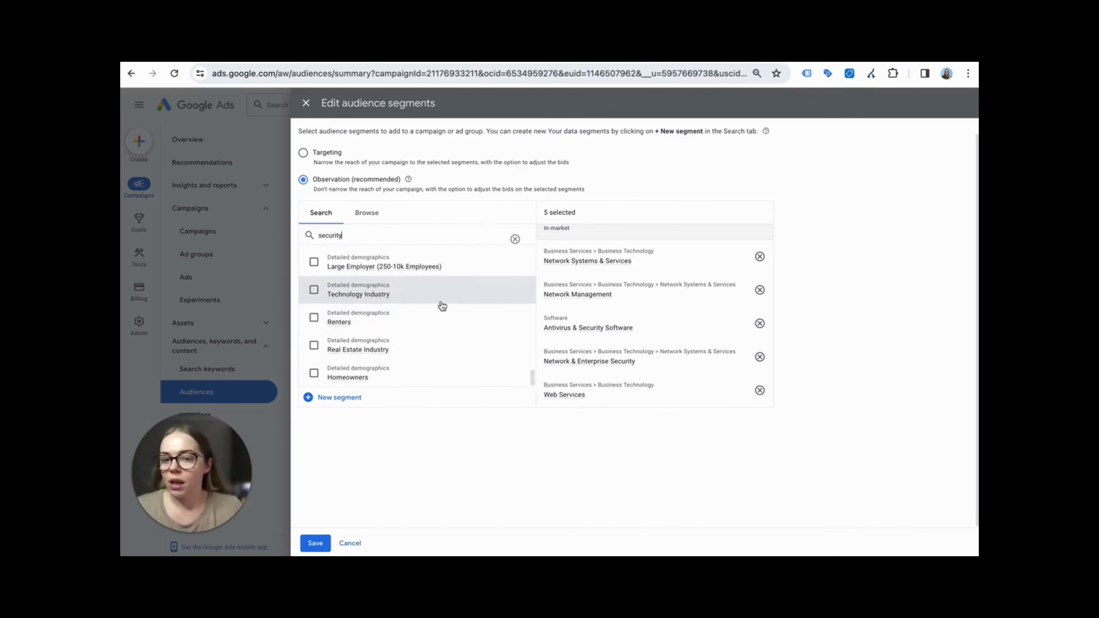
{"action": "scroll", "coordinate": [443, 311], "scroll_direction": "down", "scroll_amount": 2}
{"action": "scroll", "coordinate": [443, 310], "scroll_direction": "up", "scroll_amount": 2}
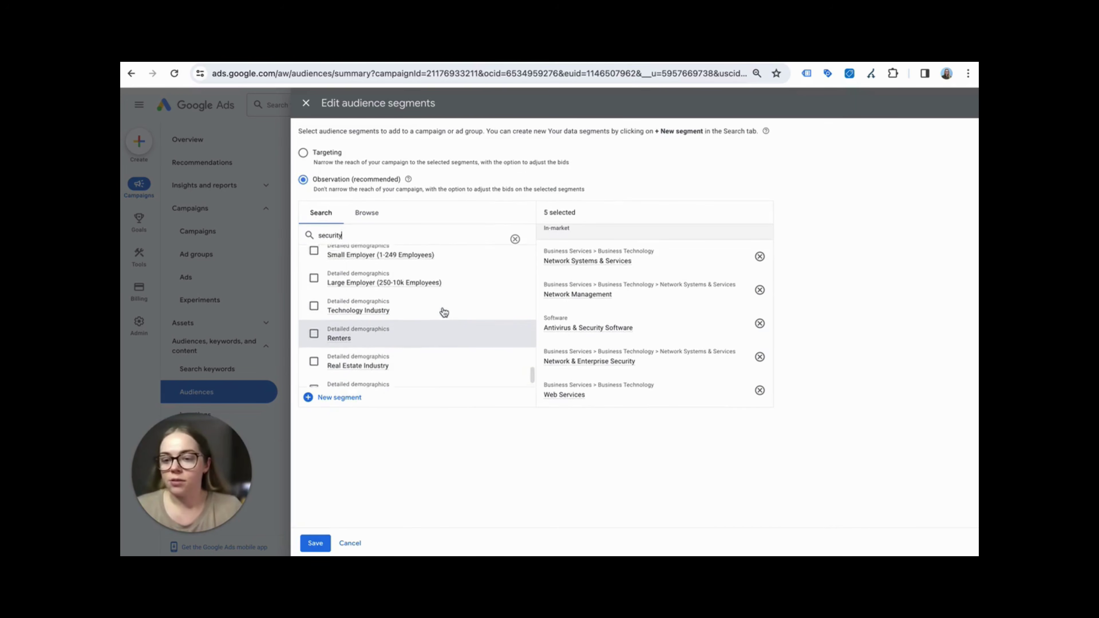
{"action": "left_click", "coordinate": [325, 334]}
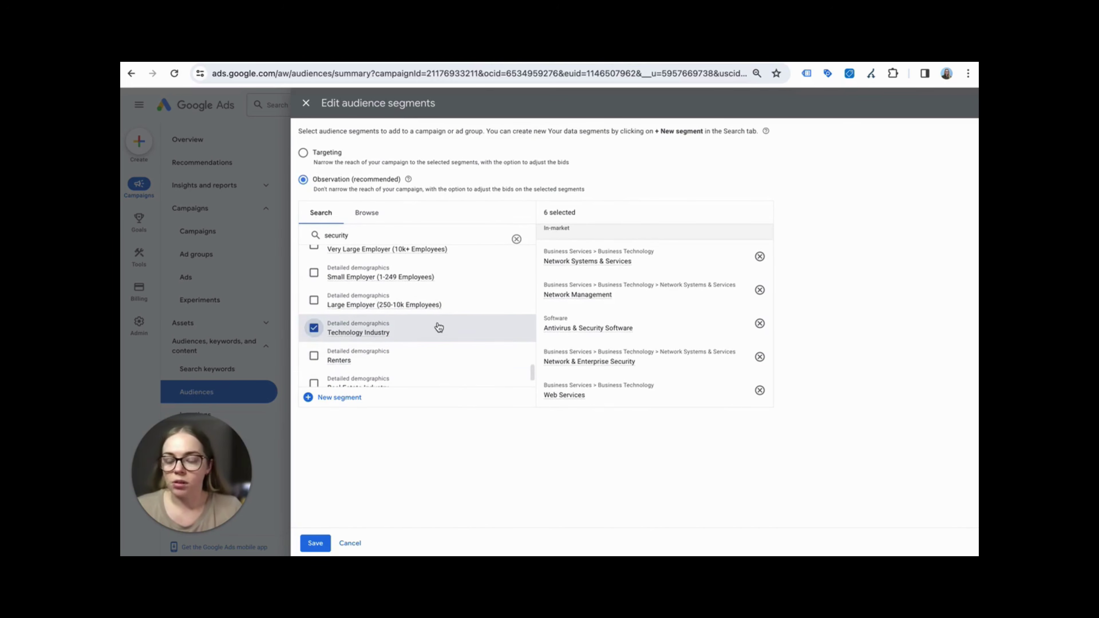
Clear the security search term and save the selected audience segments to the campaign
{"action": "scroll", "coordinate": [439, 328], "scroll_direction": "up", "scroll_amount": 10}
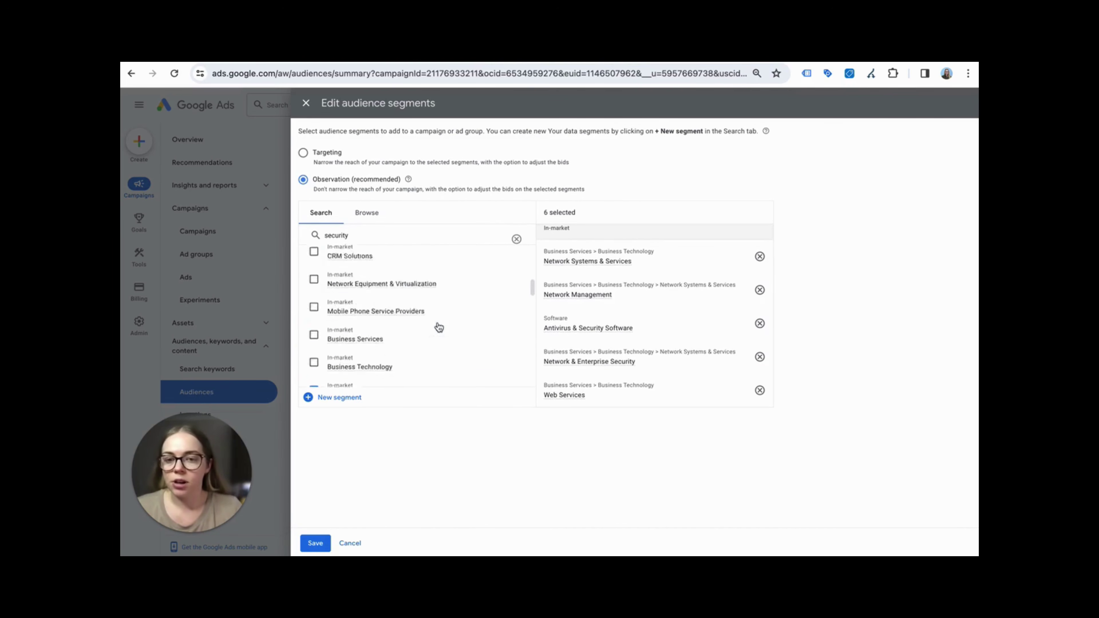
{"action": "left_click_drag", "start_coordinate": [350, 250], "coordinate": [308, 250]}
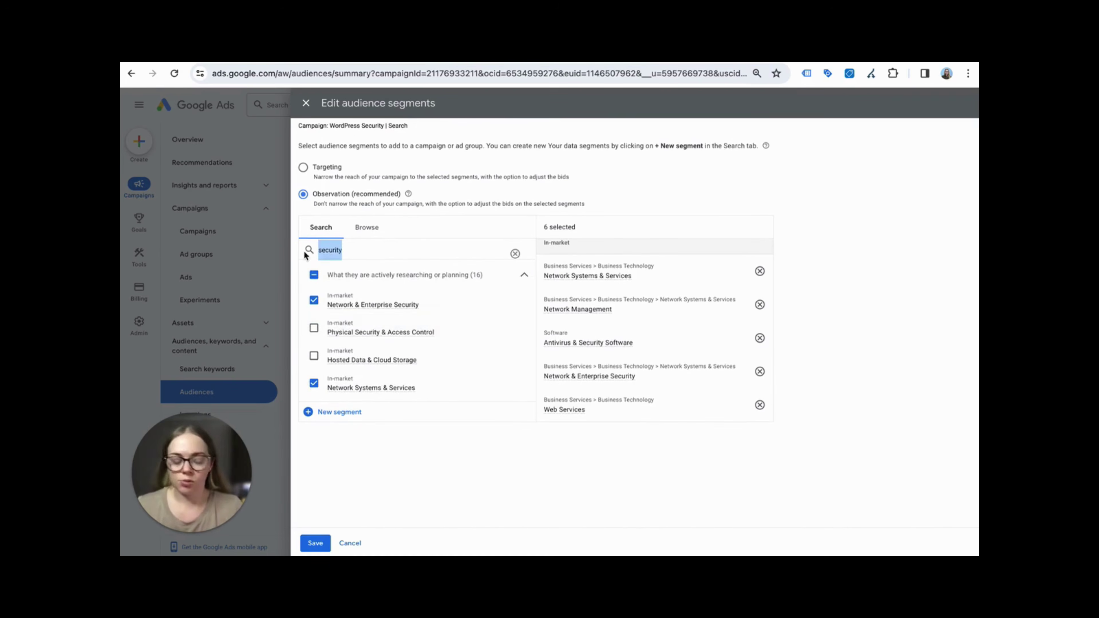
{"action": "key", "text": "BackSpace"}
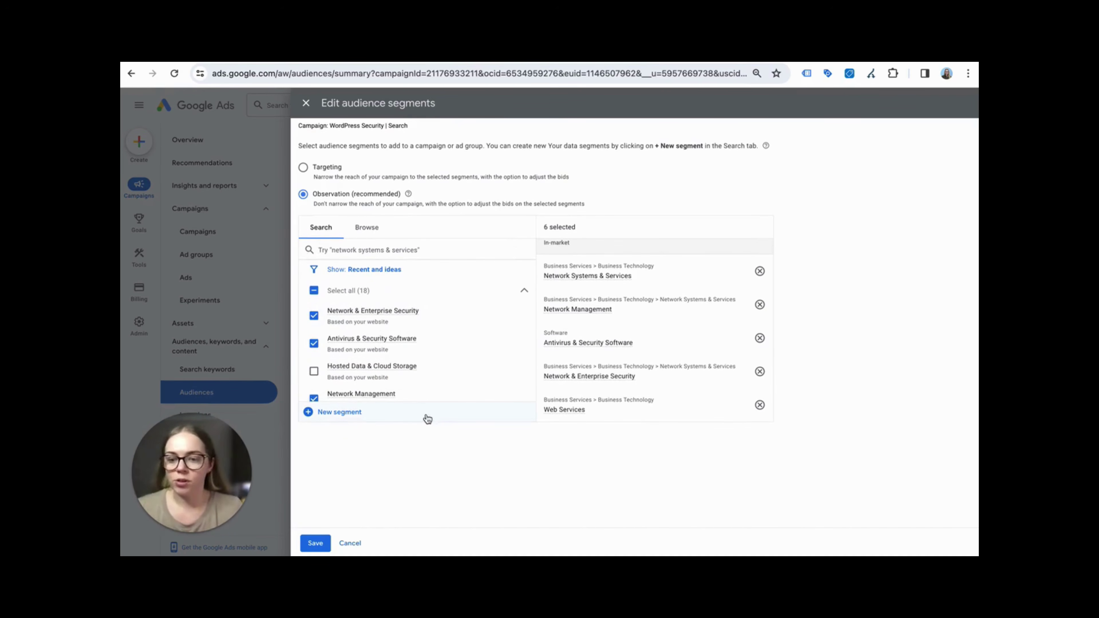
{"action": "left_click", "coordinate": [316, 543]}
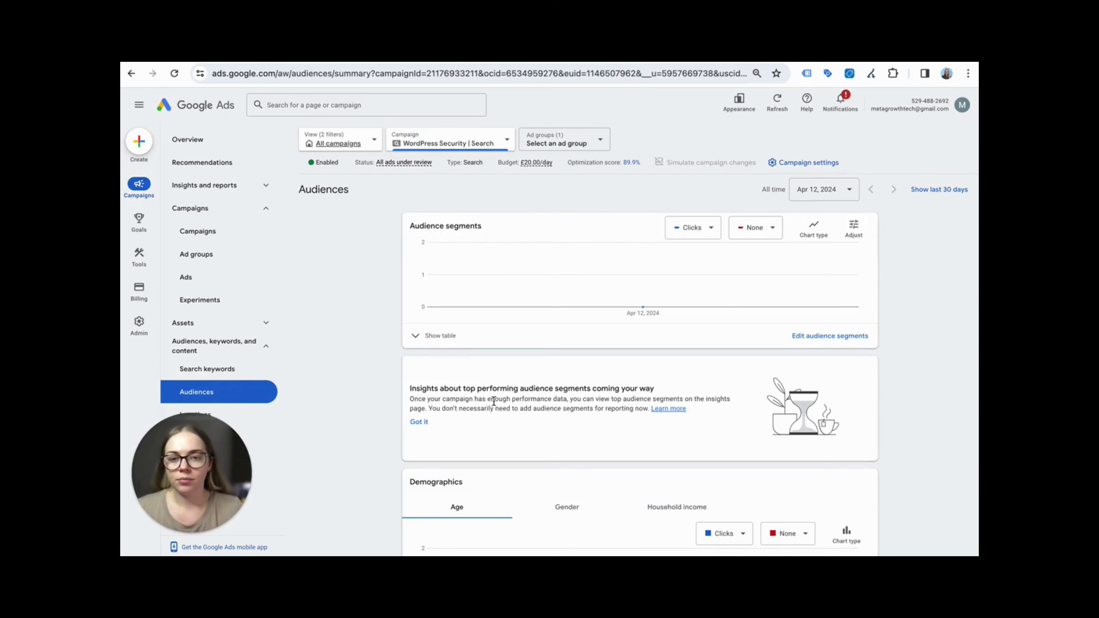
Show the audience segments table and examine its bid adjustment, targeting setting and performance columns
{"action": "left_click", "coordinate": [435, 337]}
{"action": "scroll", "coordinate": [385, 312], "scroll_direction": "down", "scroll_amount": 2}
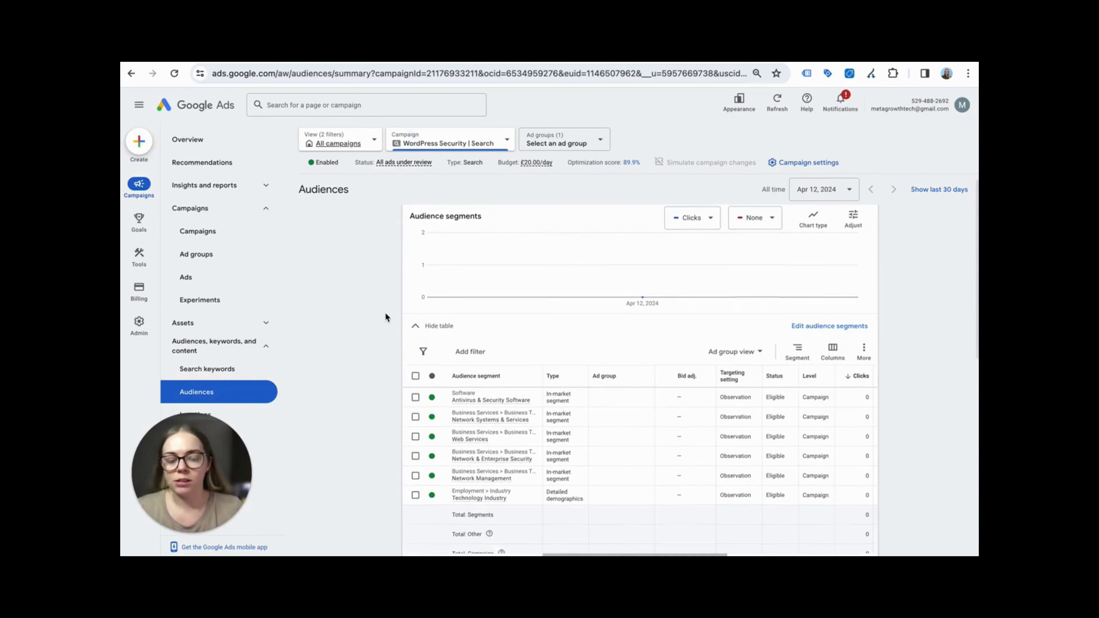
{"action": "scroll", "coordinate": [631, 359], "scroll_direction": "right", "scroll_amount": 5}
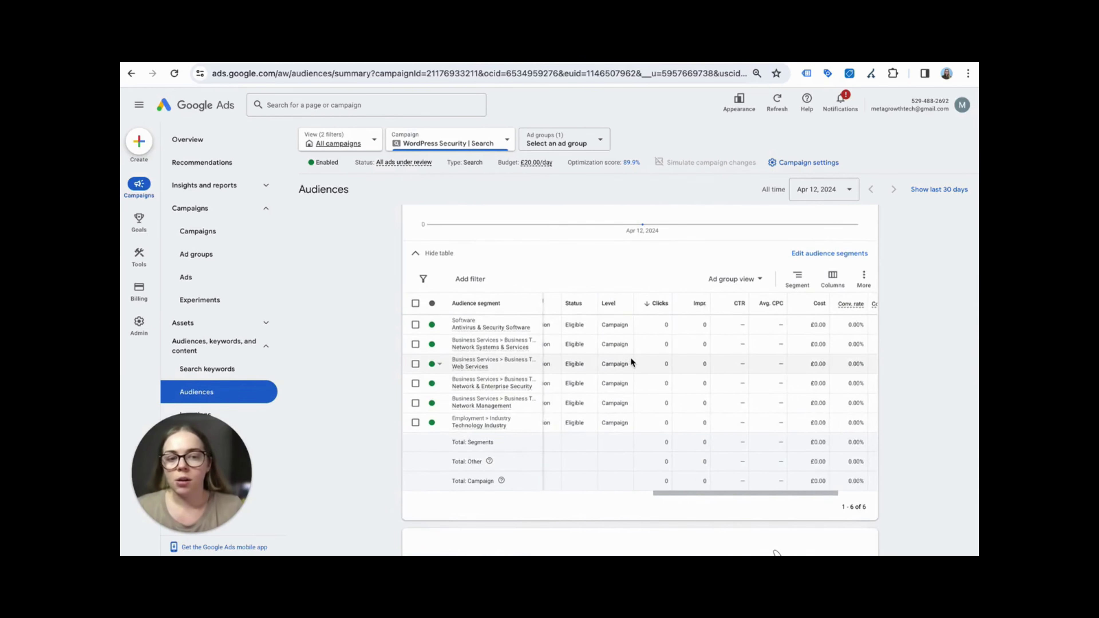
{"action": "scroll", "coordinate": [631, 359], "scroll_direction": "left", "scroll_amount": 3}
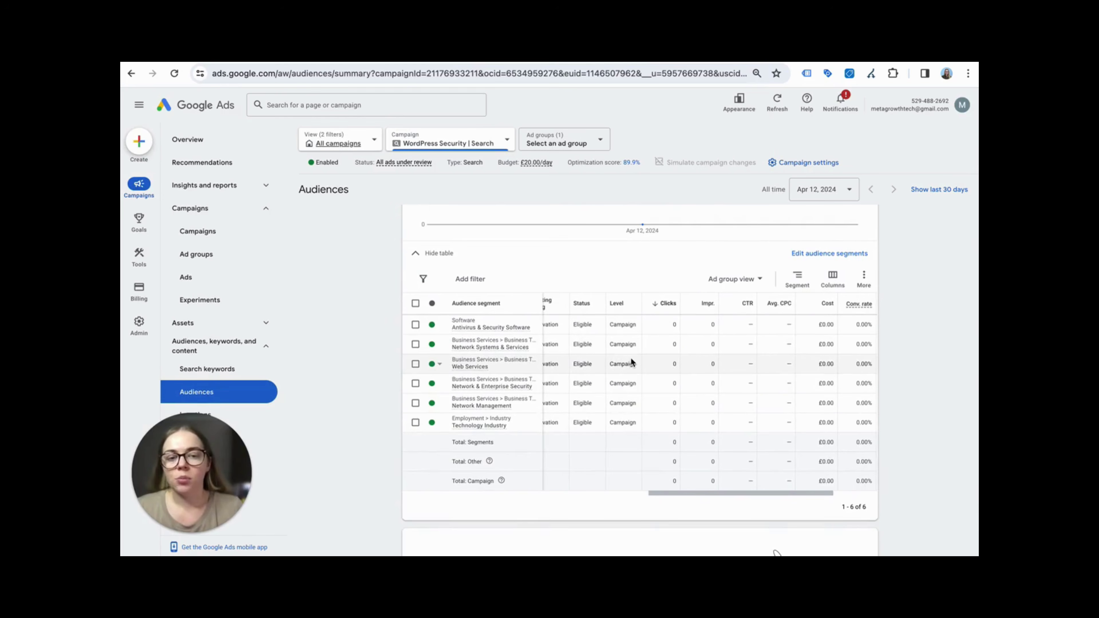
{"action": "scroll", "coordinate": [608, 362], "scroll_direction": "left", "scroll_amount": 3}
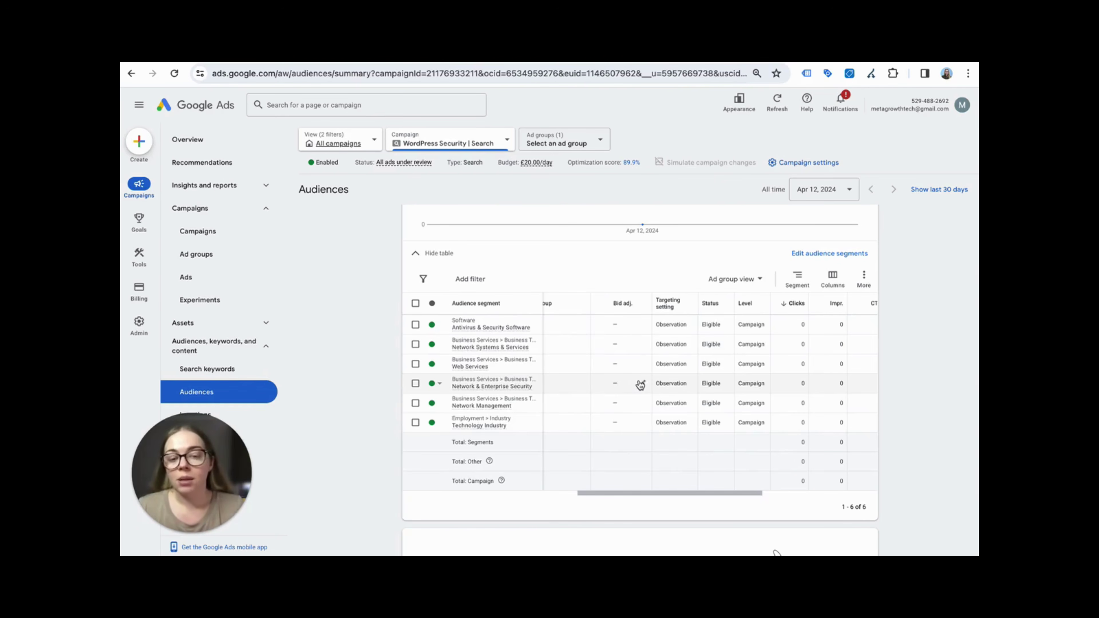
{"action": "scroll", "coordinate": [629, 385], "scroll_direction": "right", "scroll_amount": 5}
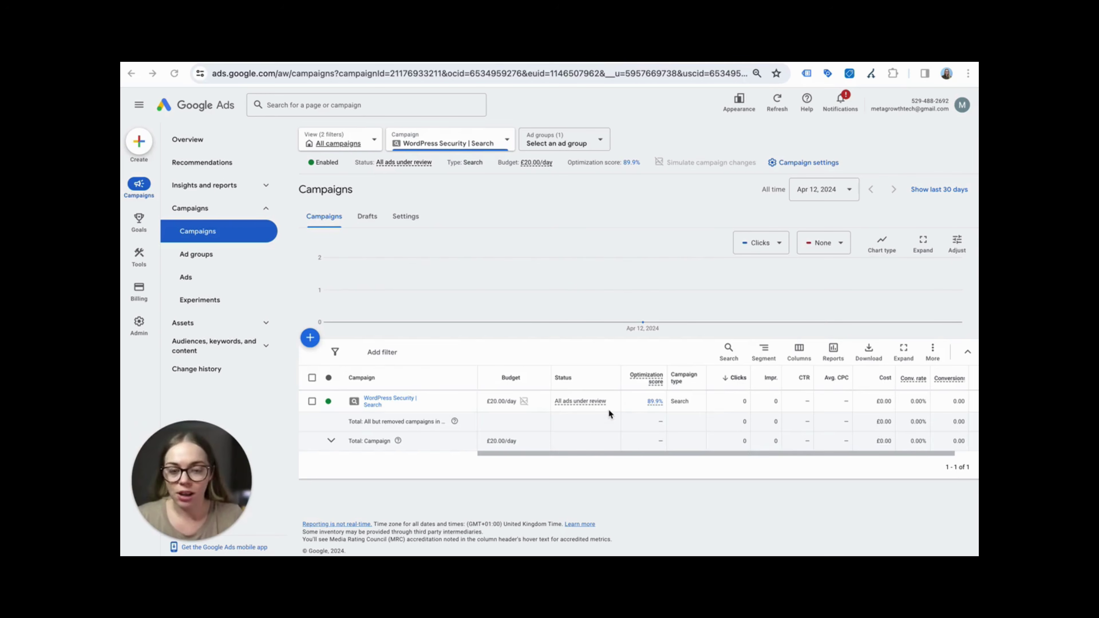
{"action": "scroll", "coordinate": [608, 413], "scroll_direction": "right", "scroll_amount": 1}
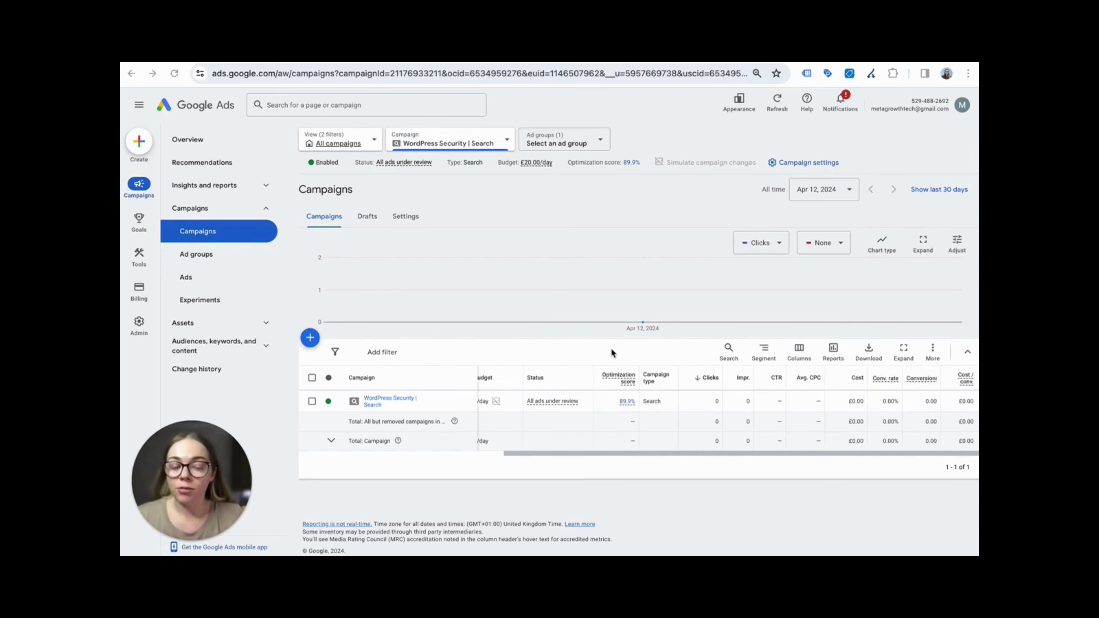